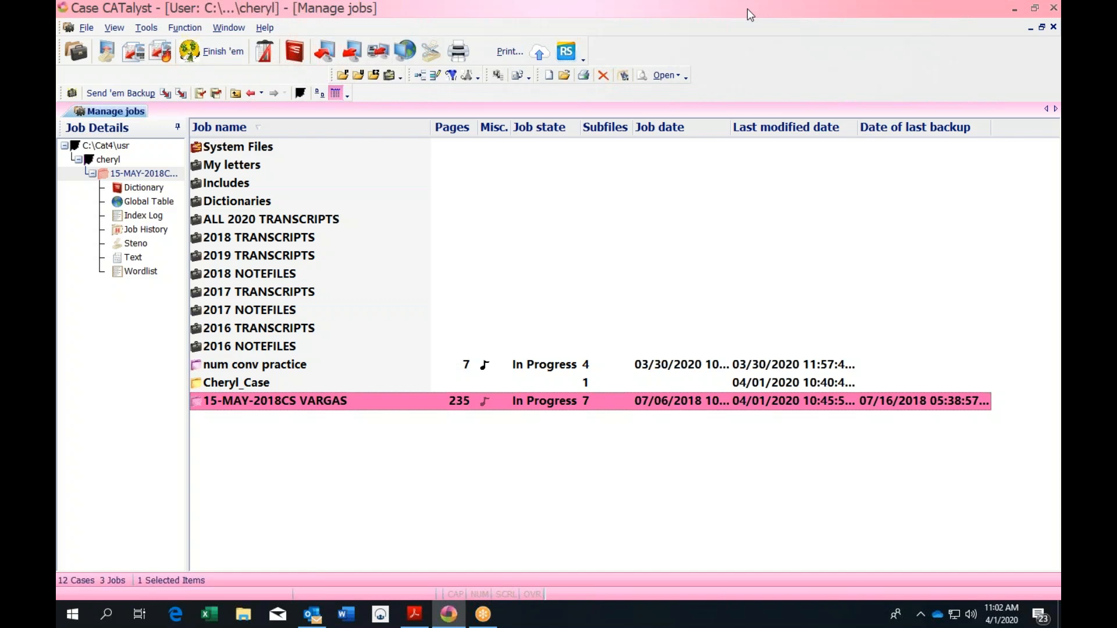
Open the System Files case, scroll through its jobs, and return to the case list
{"action": "left_click", "coordinate": [265, 149]}
{"action": "double_click", "coordinate": [265, 148]}
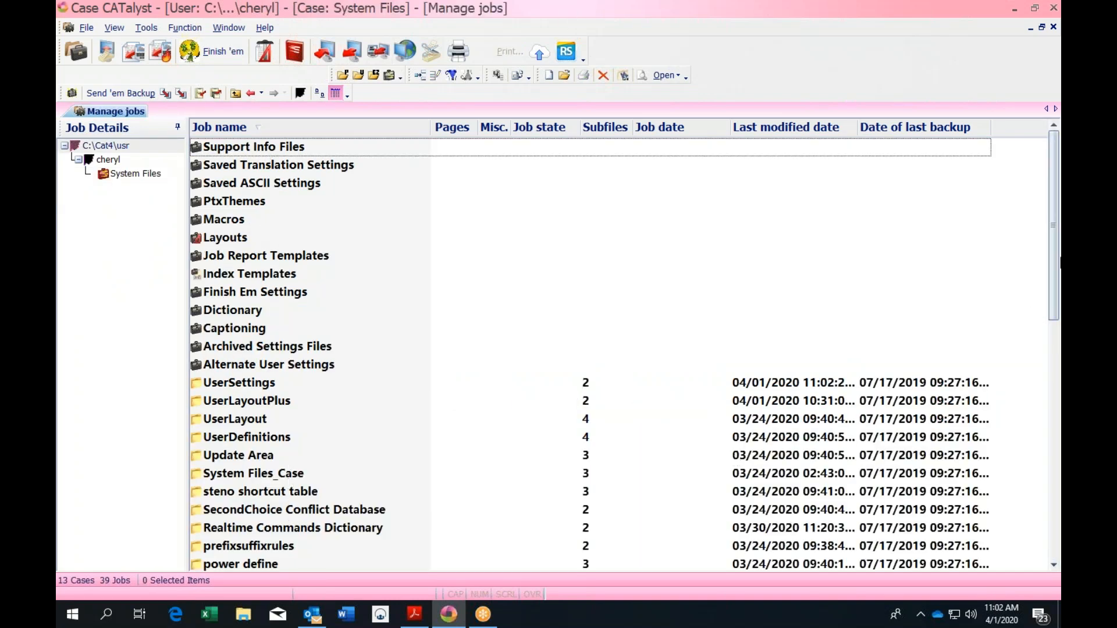
{"action": "left_click_drag", "start_coordinate": [1049, 247], "coordinate": [1052, 349]}
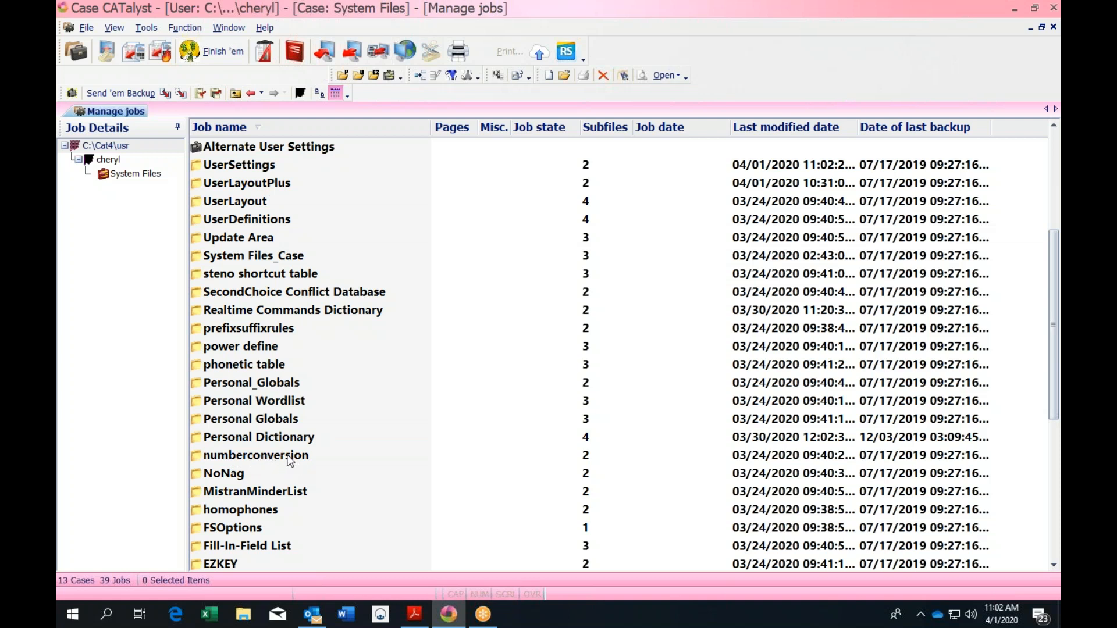
{"action": "left_click", "coordinate": [236, 95]}
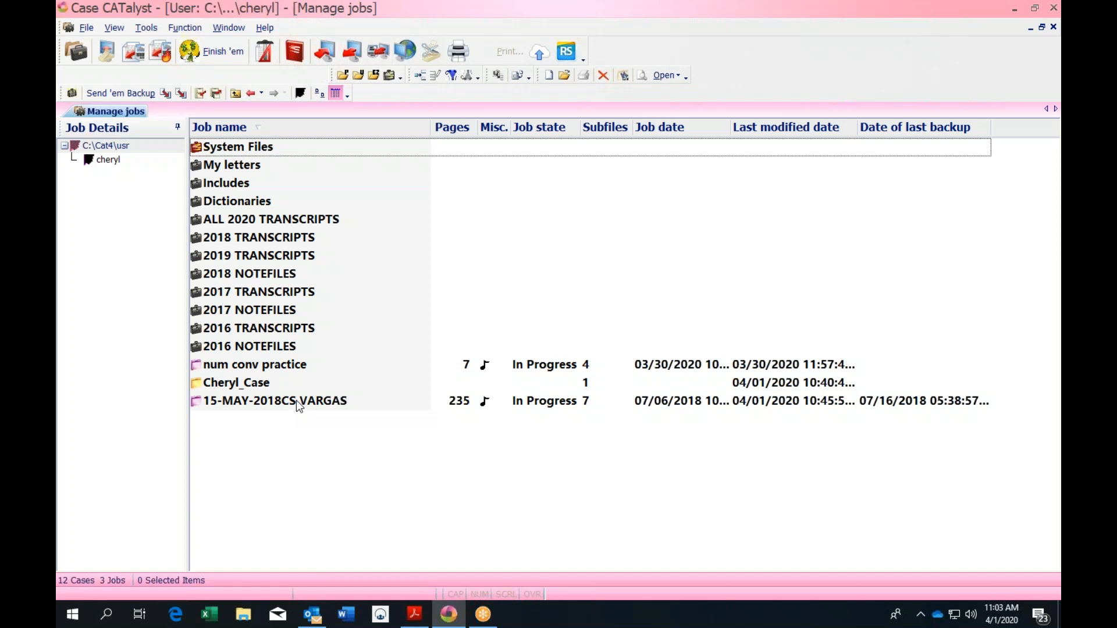
Reopen the System Files case, scroll its job list again, then go back to the cases
{"action": "left_click", "coordinate": [253, 149]}
{"action": "left_click", "coordinate": [261, 147]}
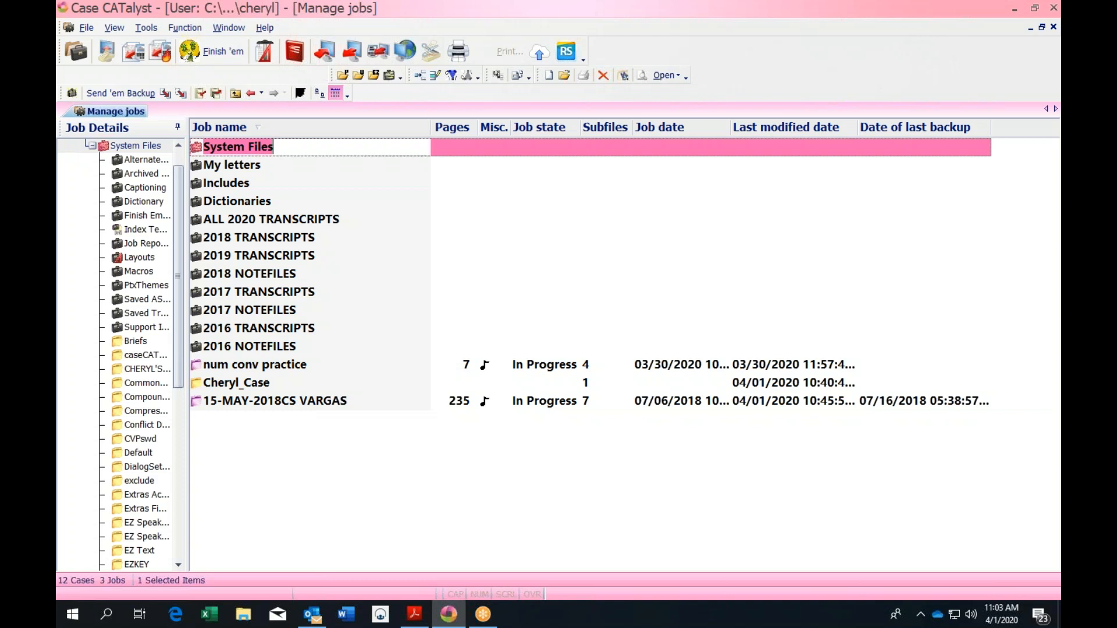
{"action": "double_click", "coordinate": [261, 147]}
{"action": "double_click", "coordinate": [442, 149]}
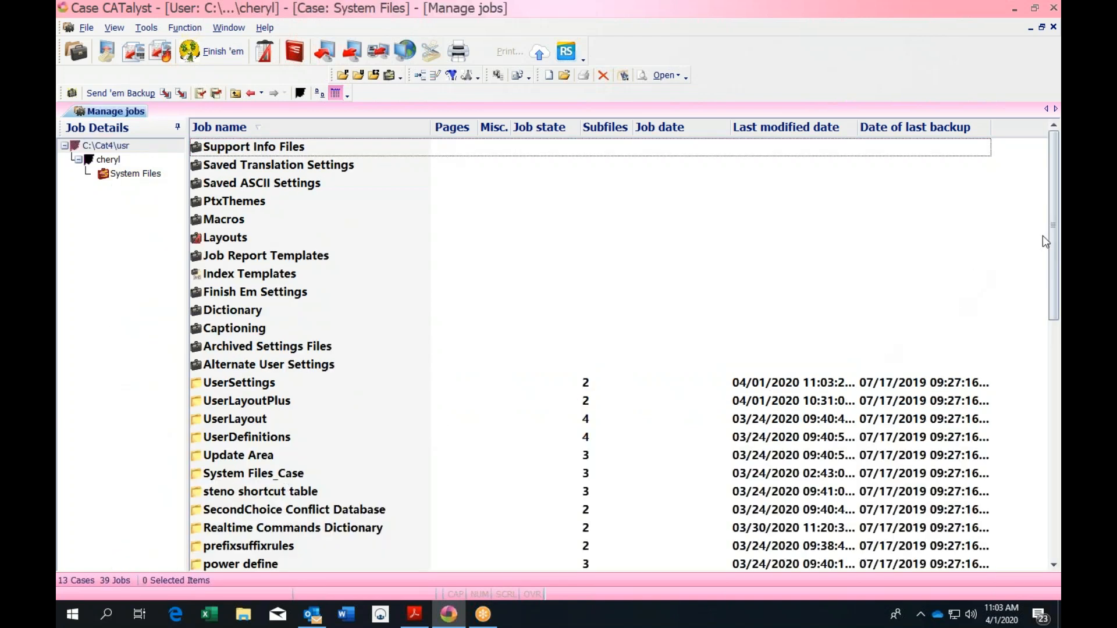
{"action": "left_click_drag", "start_coordinate": [1051, 229], "coordinate": [1053, 258]}
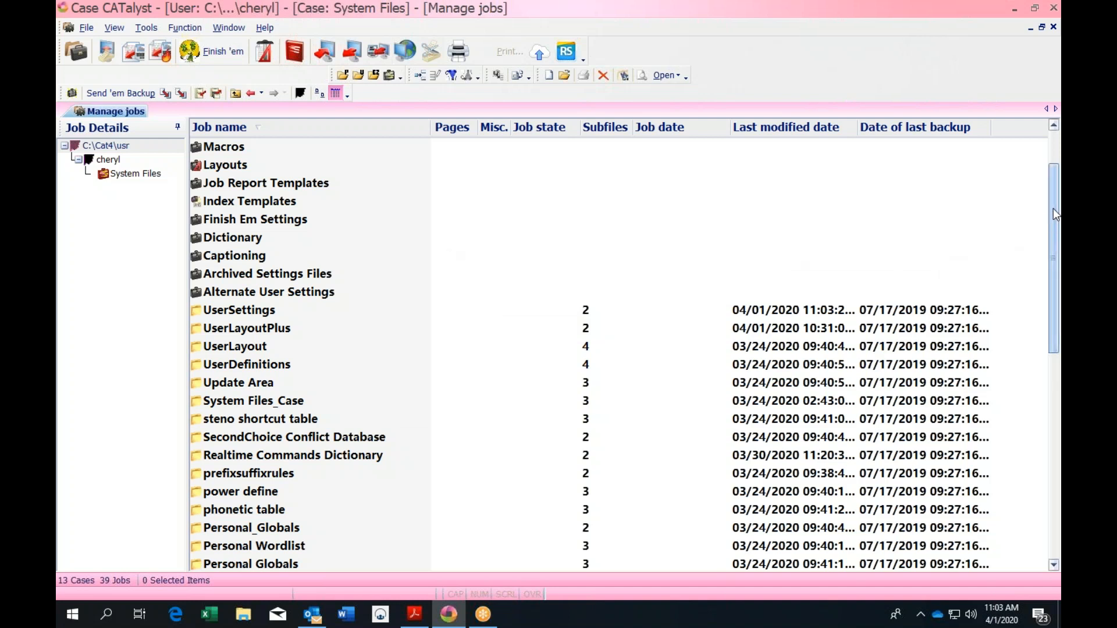
{"action": "left_click_drag", "start_coordinate": [1052, 211], "coordinate": [1058, 385]}
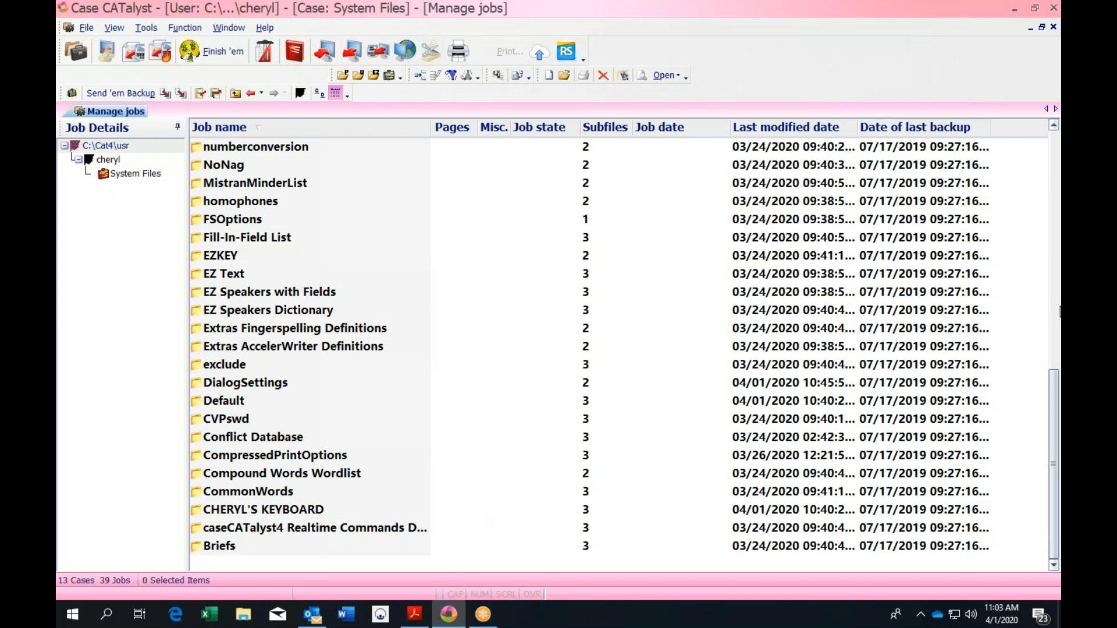
{"action": "left_click", "coordinate": [1054, 126]}
{"action": "left_click", "coordinate": [1054, 126]}
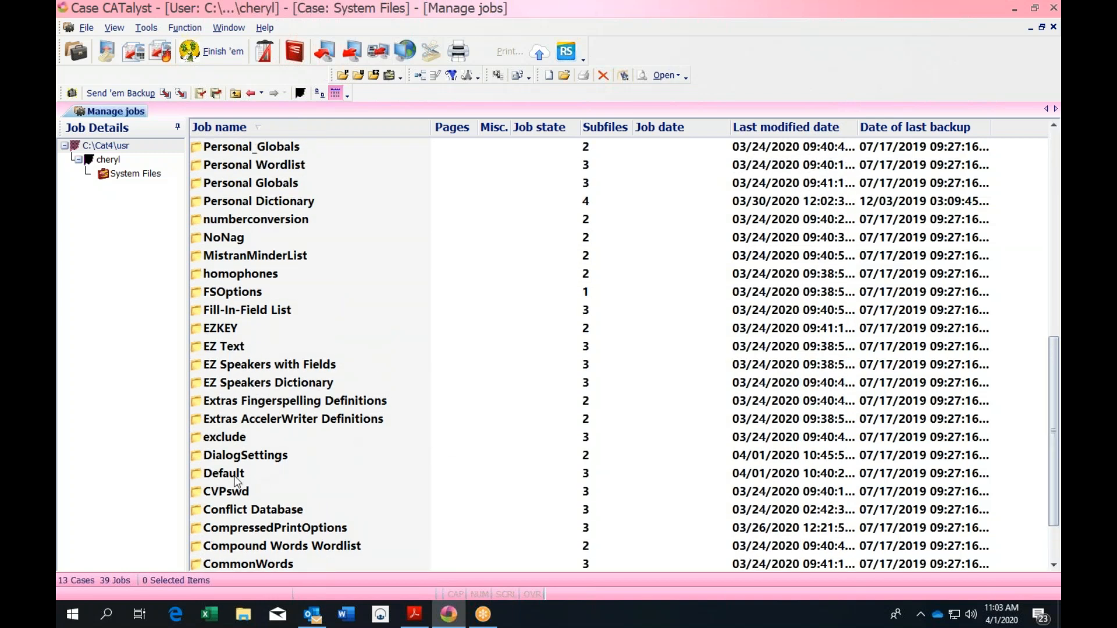
{"action": "left_click", "coordinate": [233, 96]}
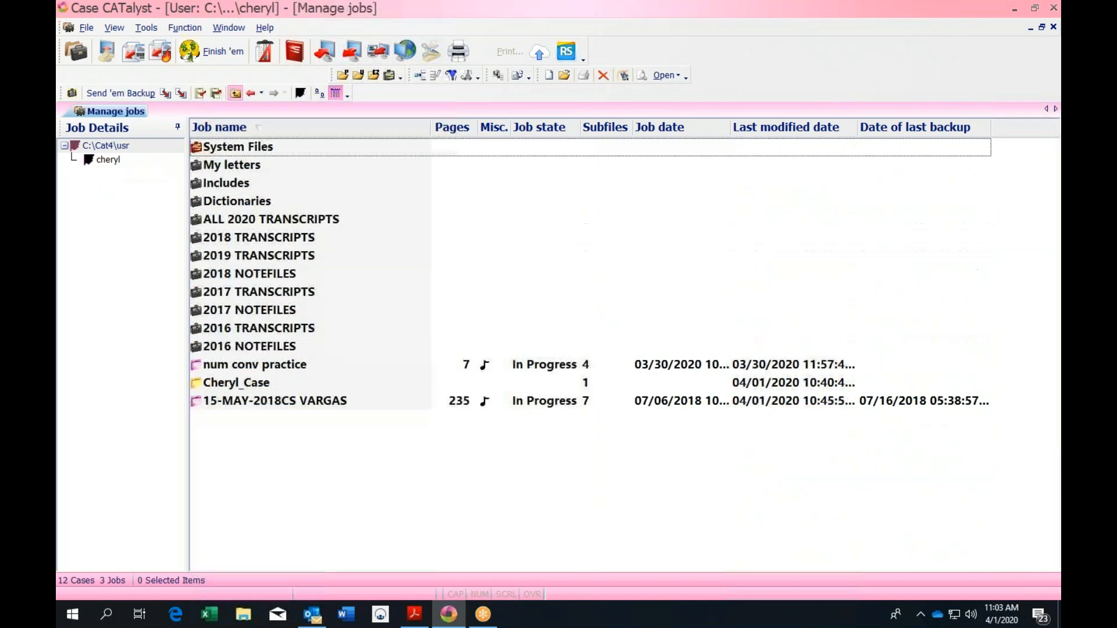
Open the 15-MAY-2018 transcript job and check the active keyboard map in the status bar
{"action": "left_click", "coordinate": [328, 402]}
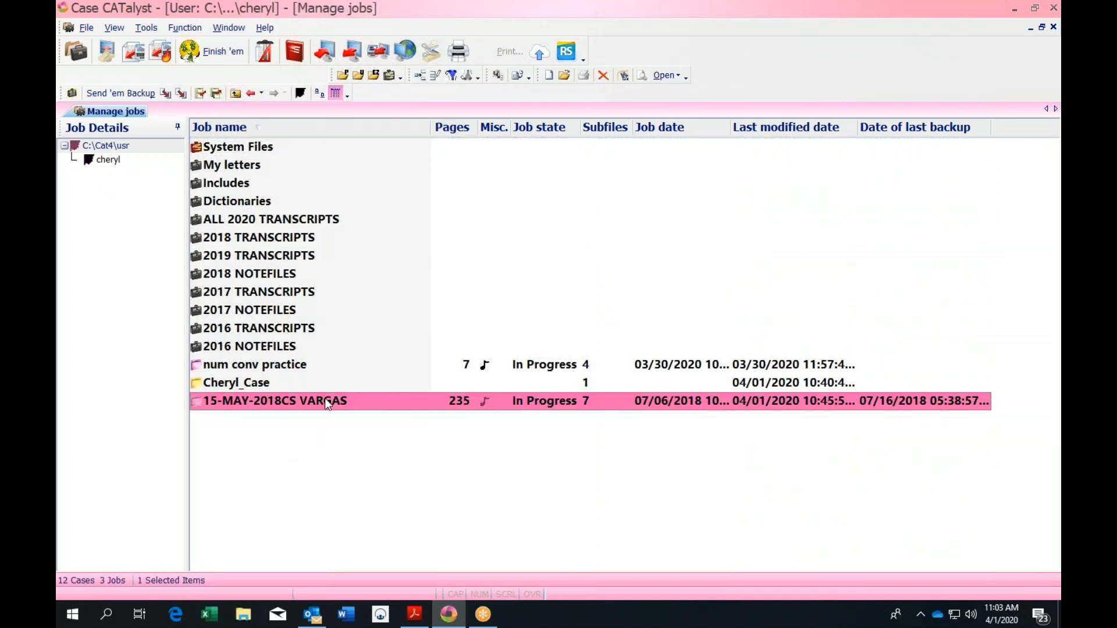
{"action": "double_click", "coordinate": [327, 403]}
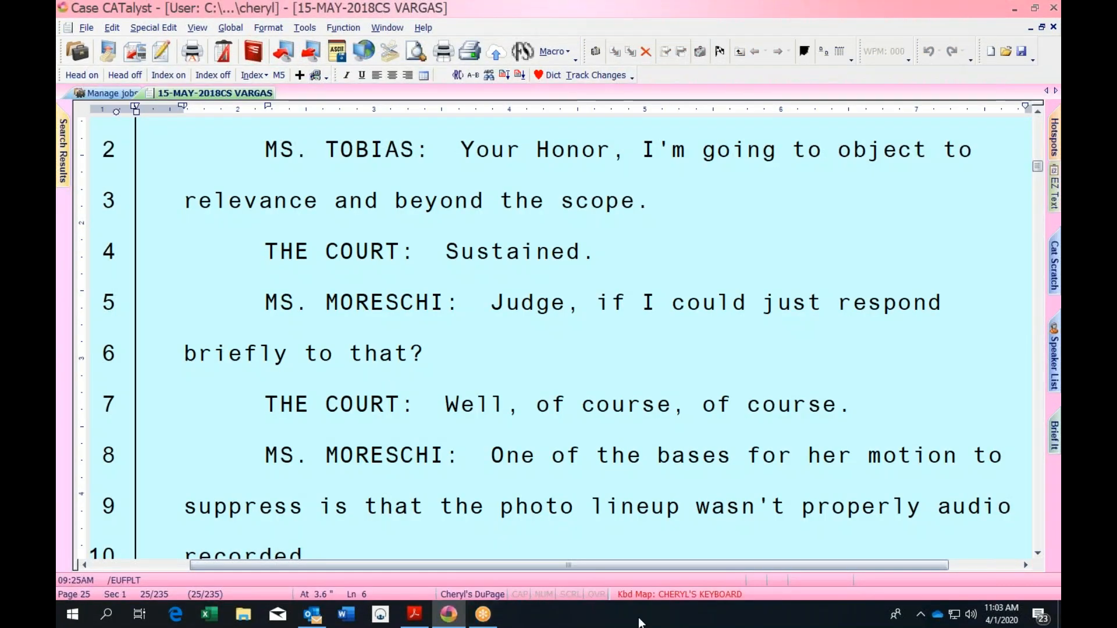
{"action": "left_click", "coordinate": [675, 594]}
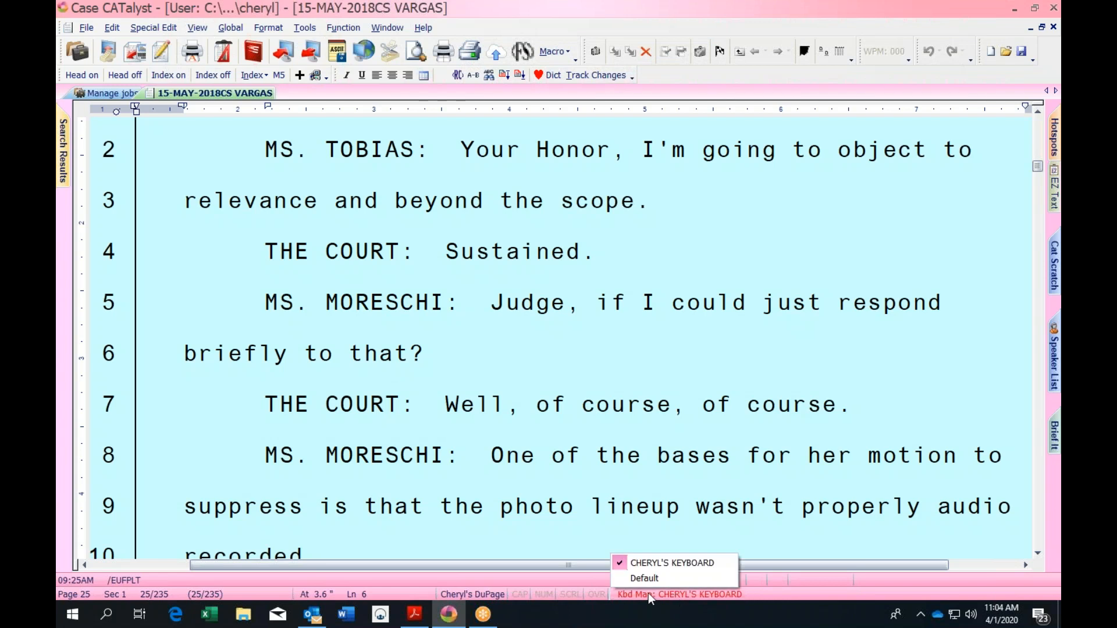
{"action": "left_click", "coordinate": [496, 292]}
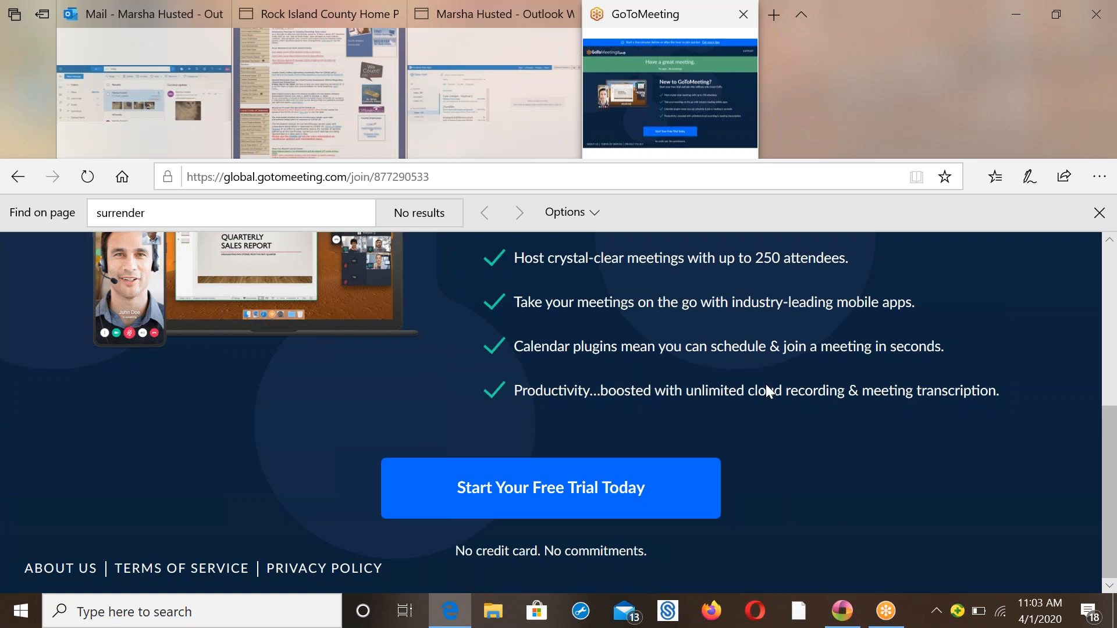
Move focus off the GoToMeeting tab so the Case CATalyst transcript shows again
{"action": "left_click", "coordinate": [999, 33]}
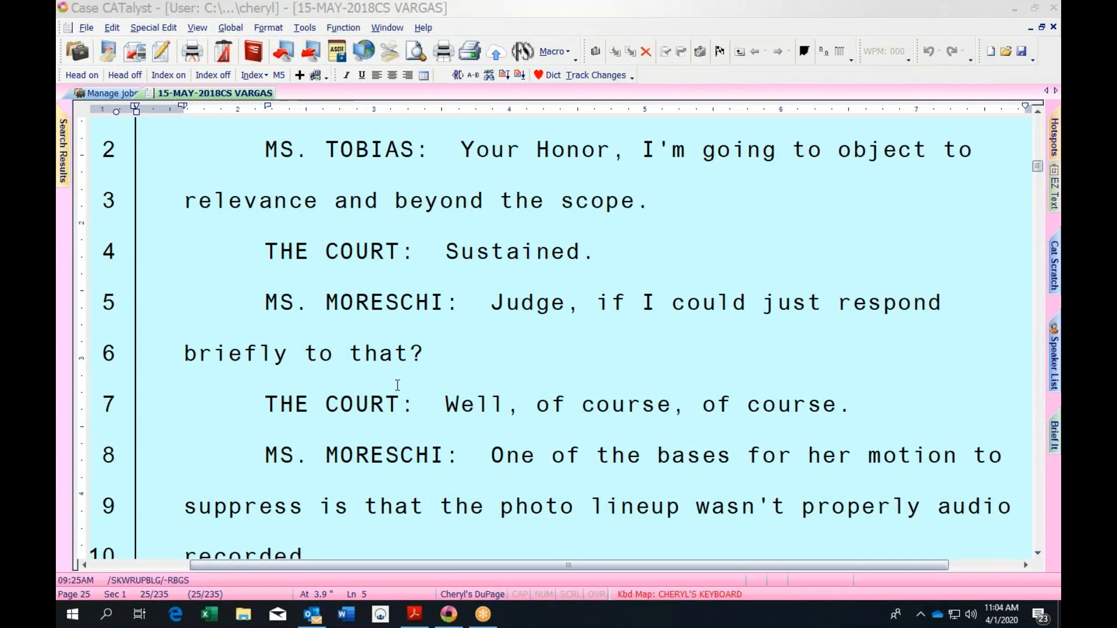
Step word by word along line 7 with Ctrl+Right, then restore the window smaller
{"action": "left_click", "coordinate": [446, 403]}
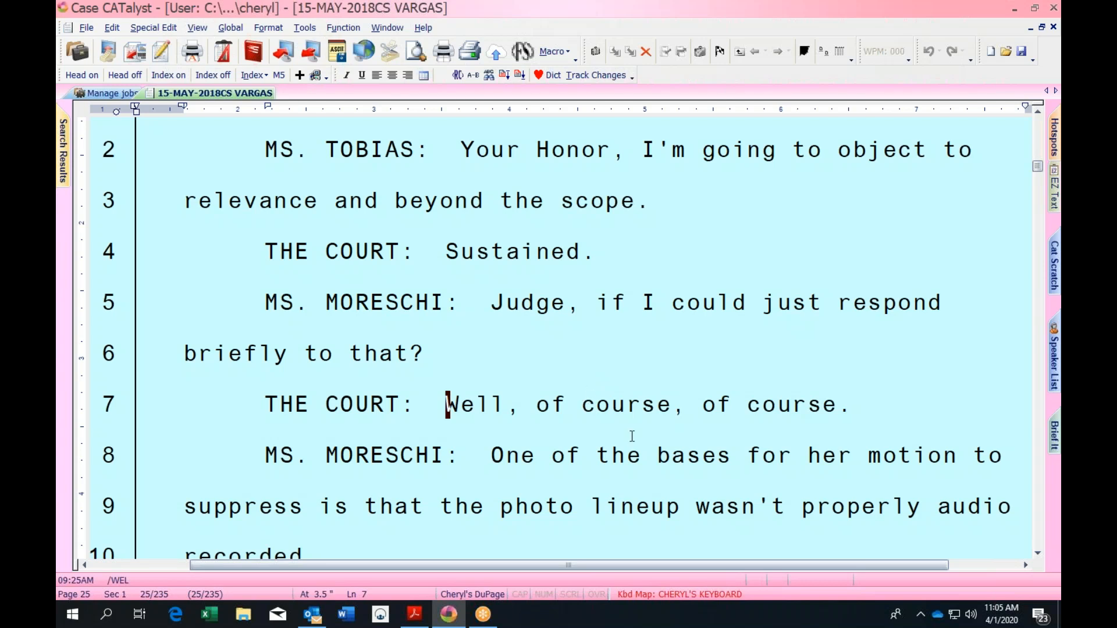
{"action": "left_click", "coordinate": [537, 403]}
{"action": "key", "text": "ctrl+Right"}
{"action": "key", "text": "ctrl+Right"}
{"action": "key", "text": "ctrl+Right"}
{"action": "key", "text": "ctrl+Right"}
{"action": "key", "text": "ctrl+Right"}
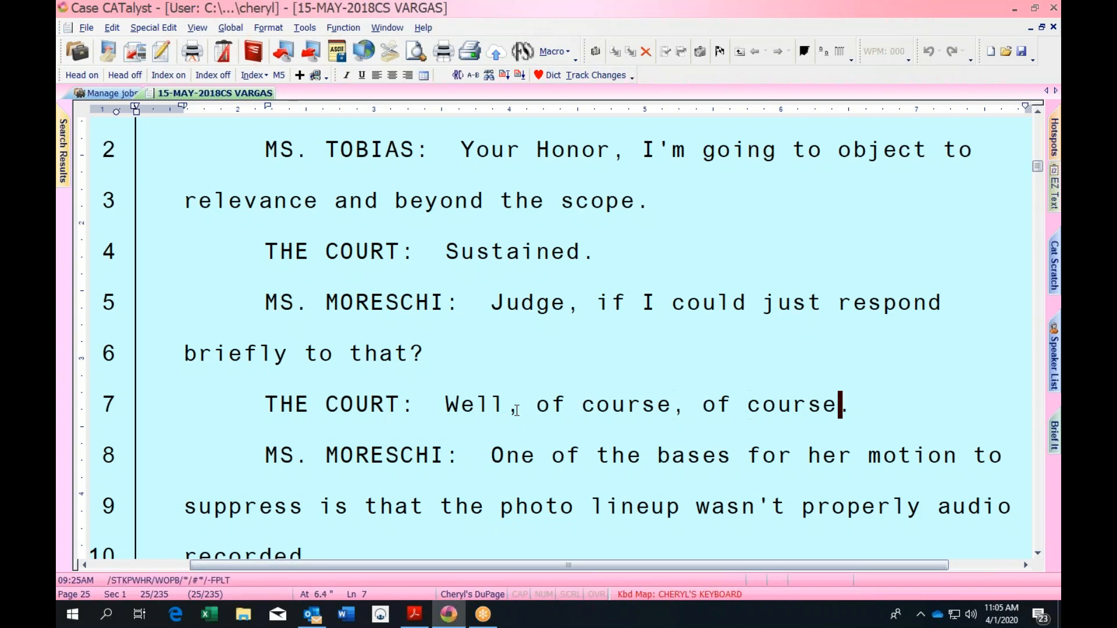
{"action": "key", "text": "ctrl+Right"}
{"action": "key", "text": "ctrl+Right"}
{"action": "key", "text": "ctrl+Right"}
{"action": "key", "text": "ctrl+Right"}
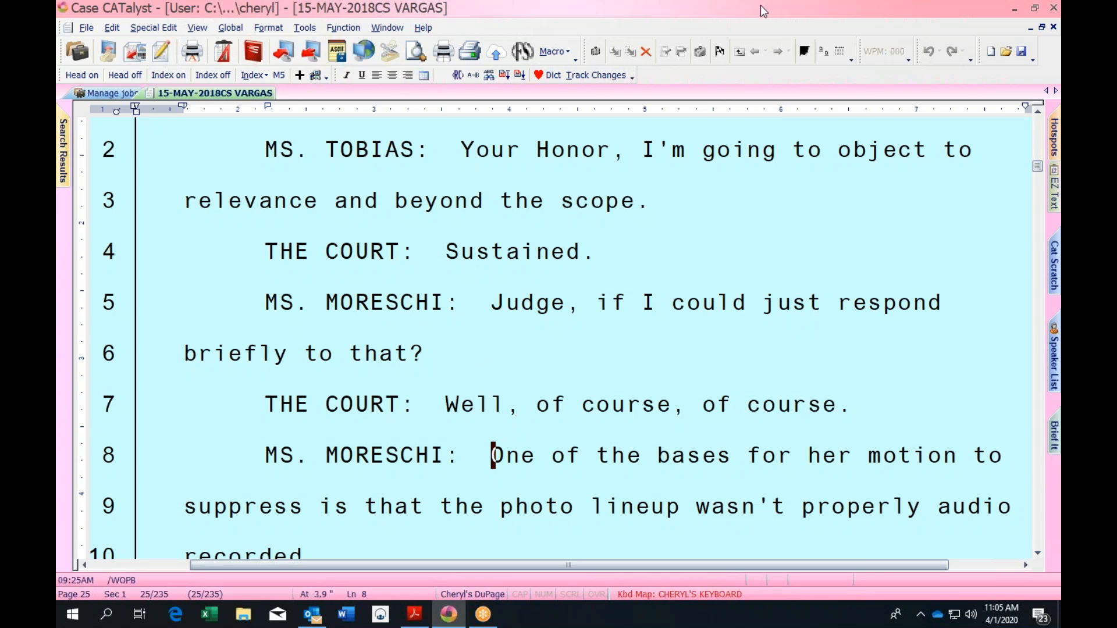
{"action": "left_click_drag", "start_coordinate": [760, 6], "coordinate": [846, 30]}
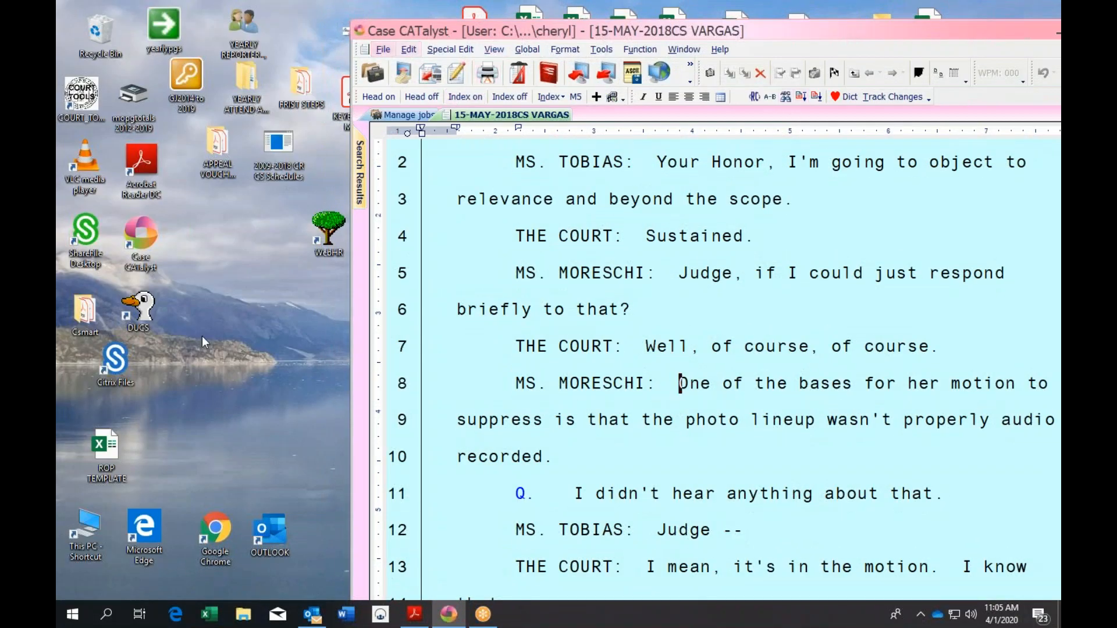
Review the KEYBOARD MAP.pdf layout in Acrobat, close it, and shift the transcript window left
{"action": "left_click", "coordinate": [414, 614]}
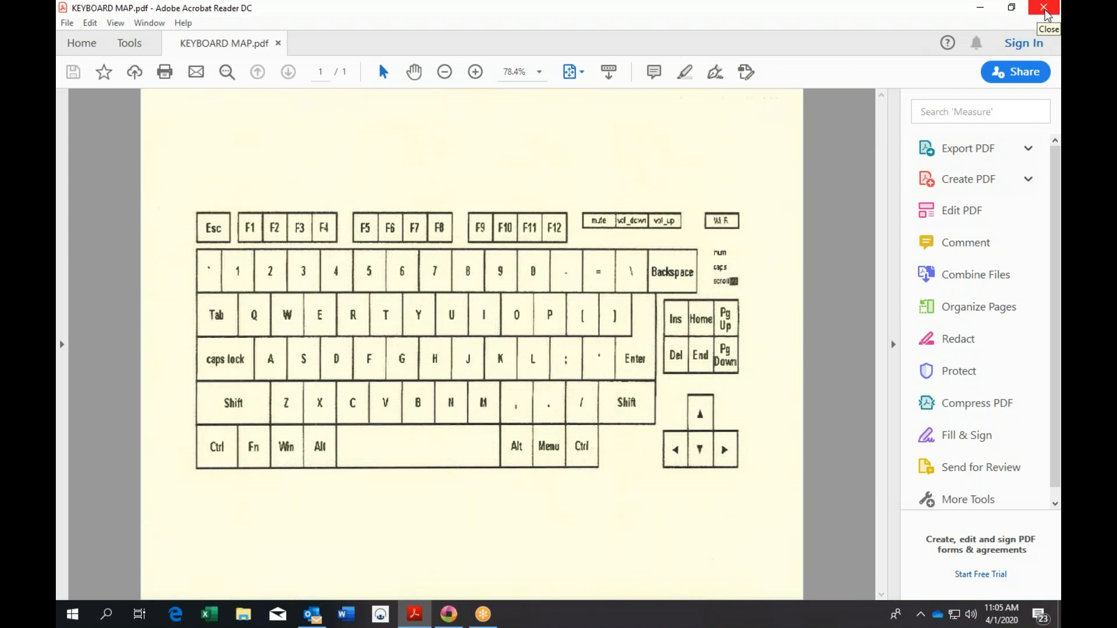
{"action": "left_click", "coordinate": [1047, 14]}
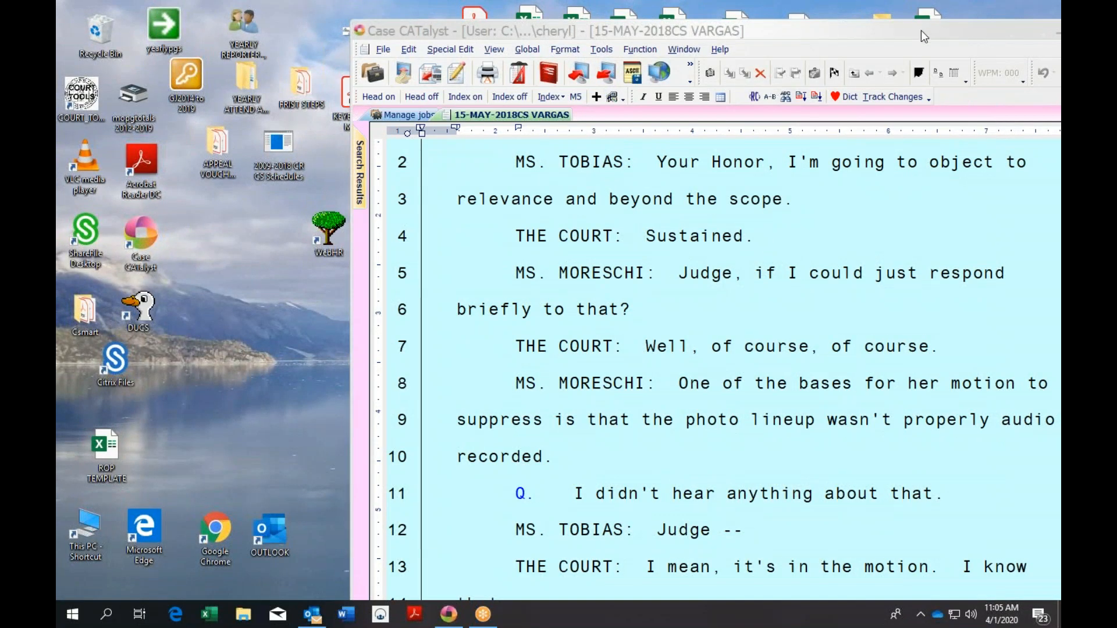
{"action": "left_click_drag", "start_coordinate": [921, 31], "coordinate": [775, 30]}
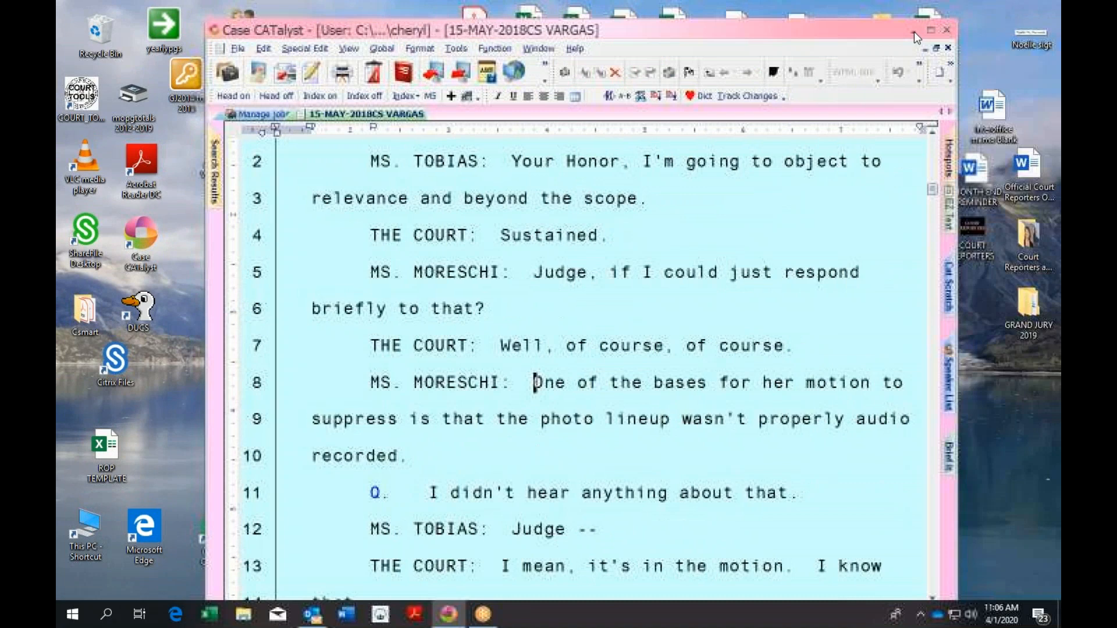
{"action": "left_click", "coordinate": [929, 30]}
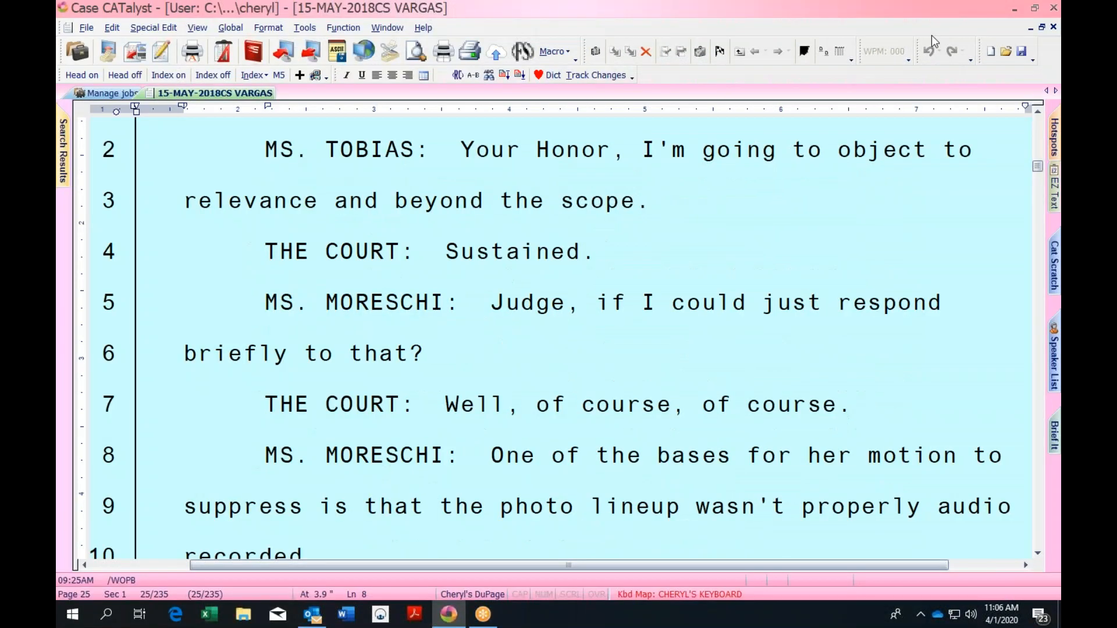
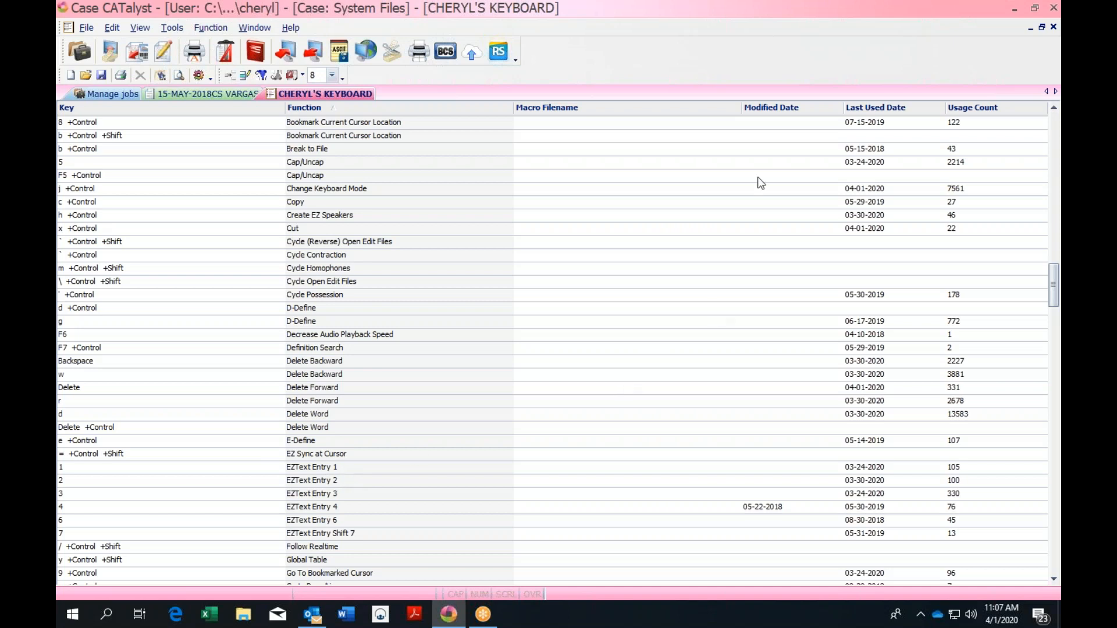
{"action": "left_click", "coordinate": [1053, 28]}
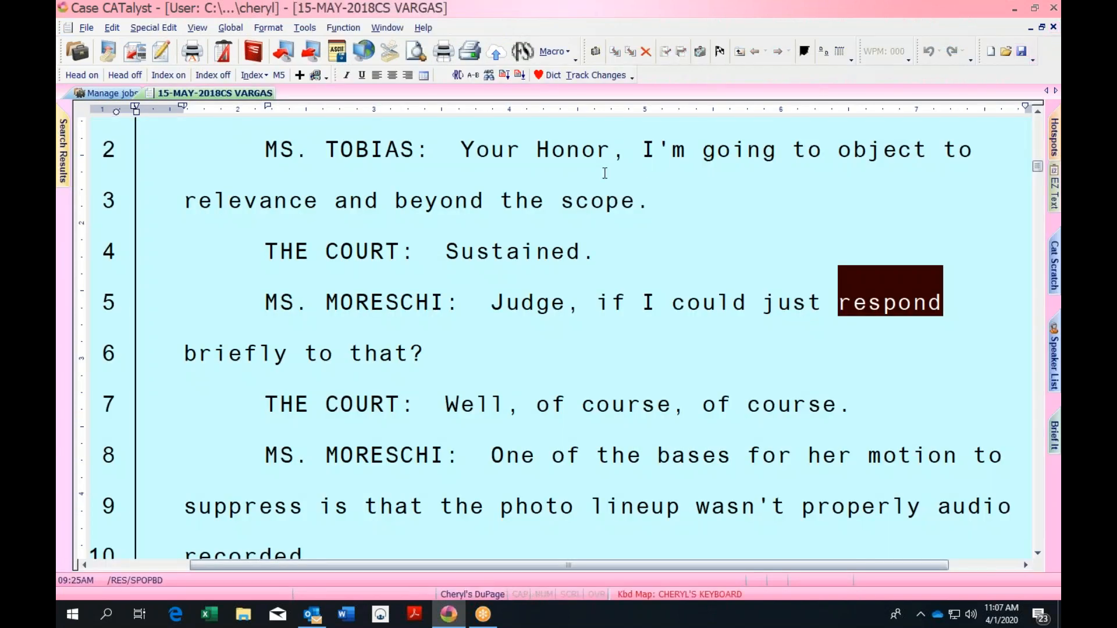
{"action": "left_click", "coordinate": [268, 295]}
{"action": "key", "text": "alt+d"}
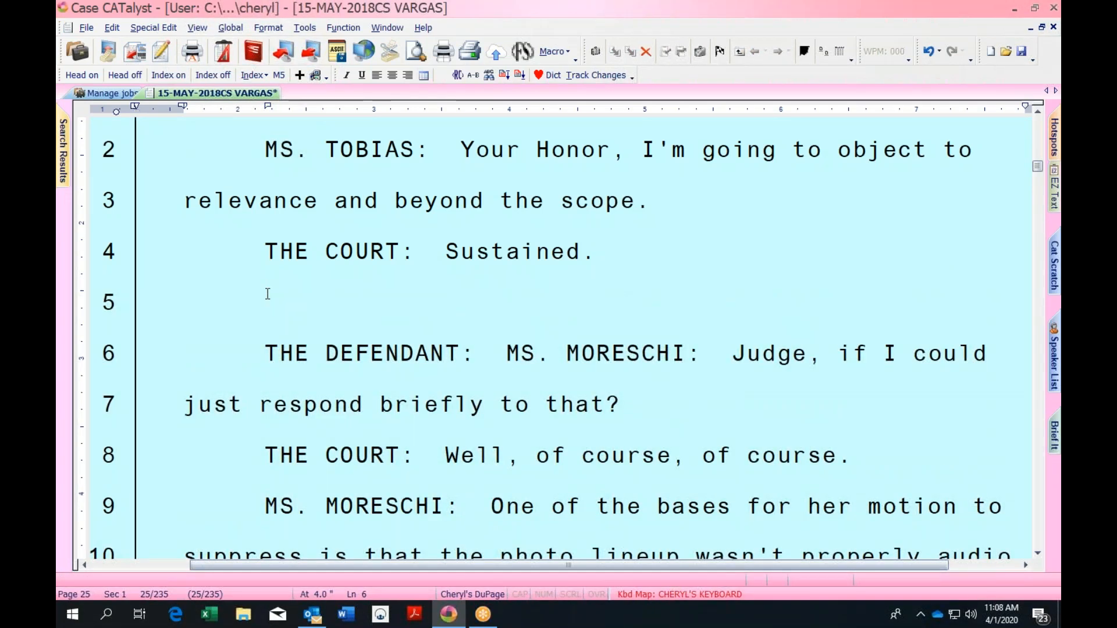
{"action": "key", "text": "alt+w"}
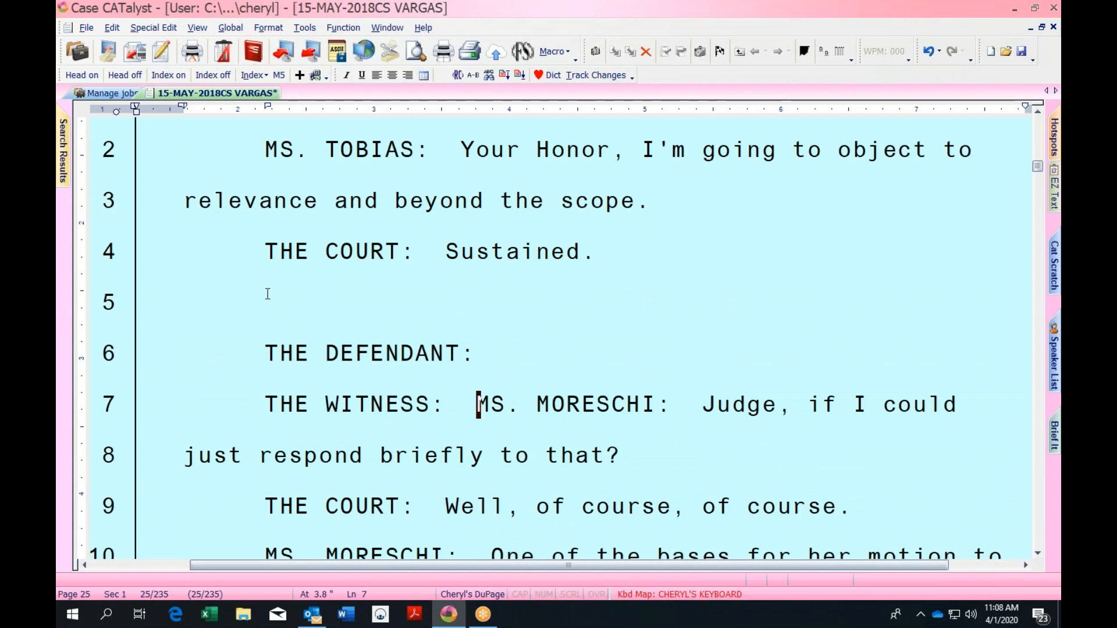
{"action": "key", "text": "alt+c"}
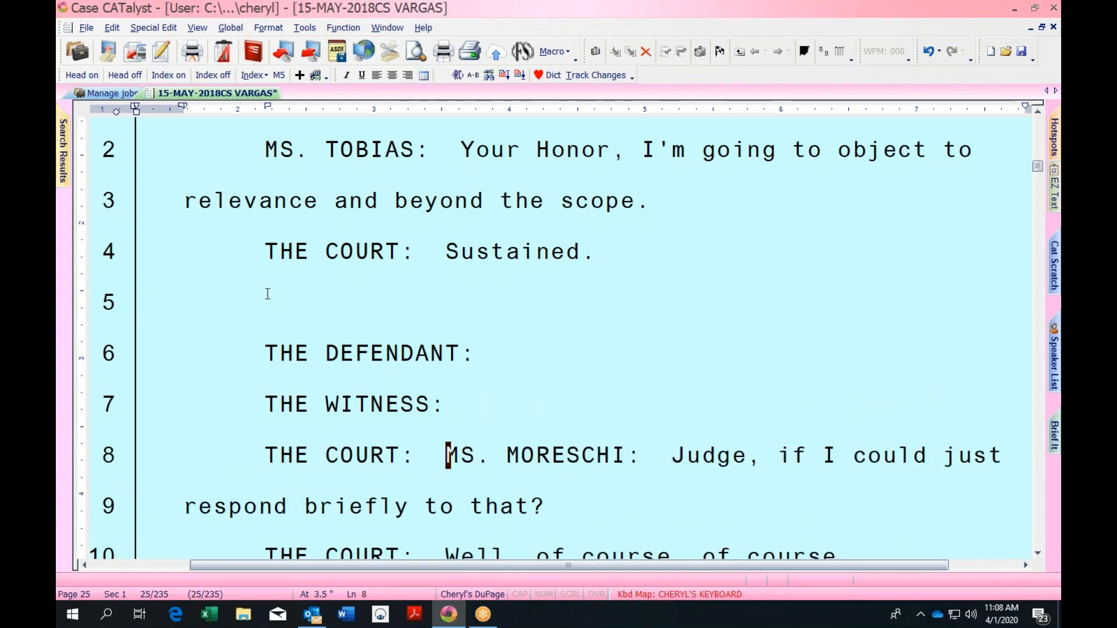
{"action": "key", "text": "alt+j"}
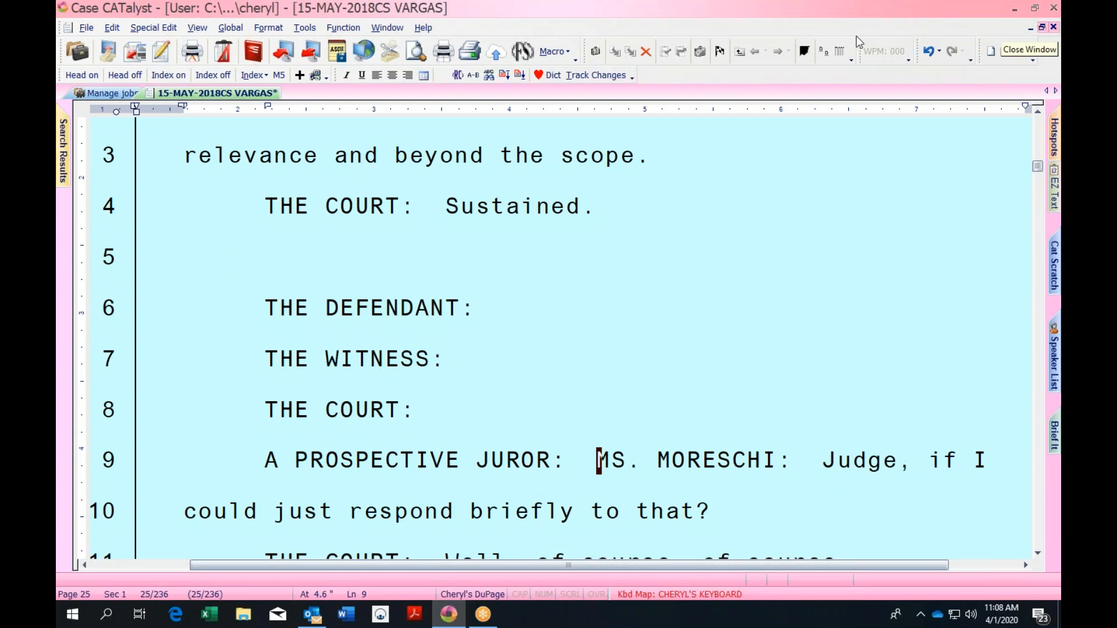
Visit the System Files case, then return to the VARGAS transcript, now on the Default keyboard map
{"action": "left_click", "coordinate": [120, 93]}
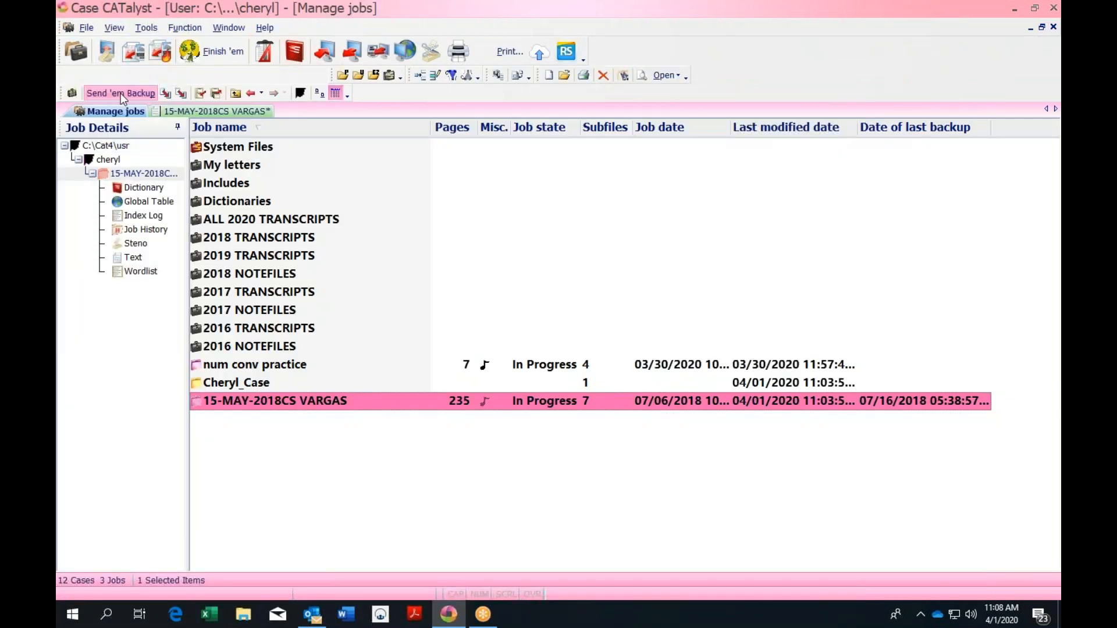
{"action": "left_click", "coordinate": [250, 149]}
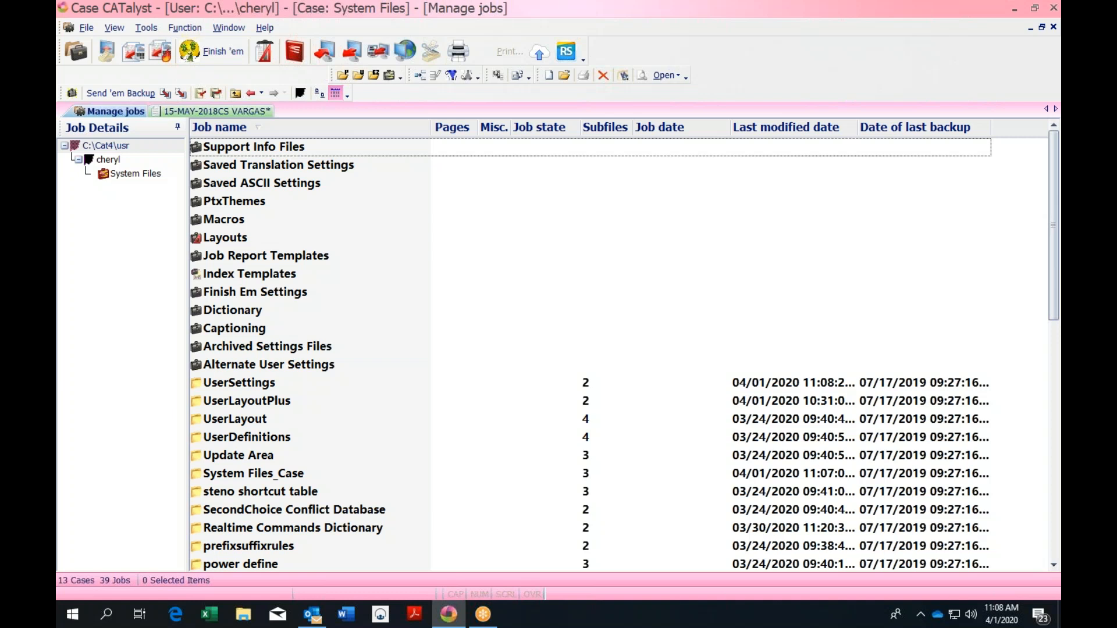
{"action": "left_click", "coordinate": [236, 112]}
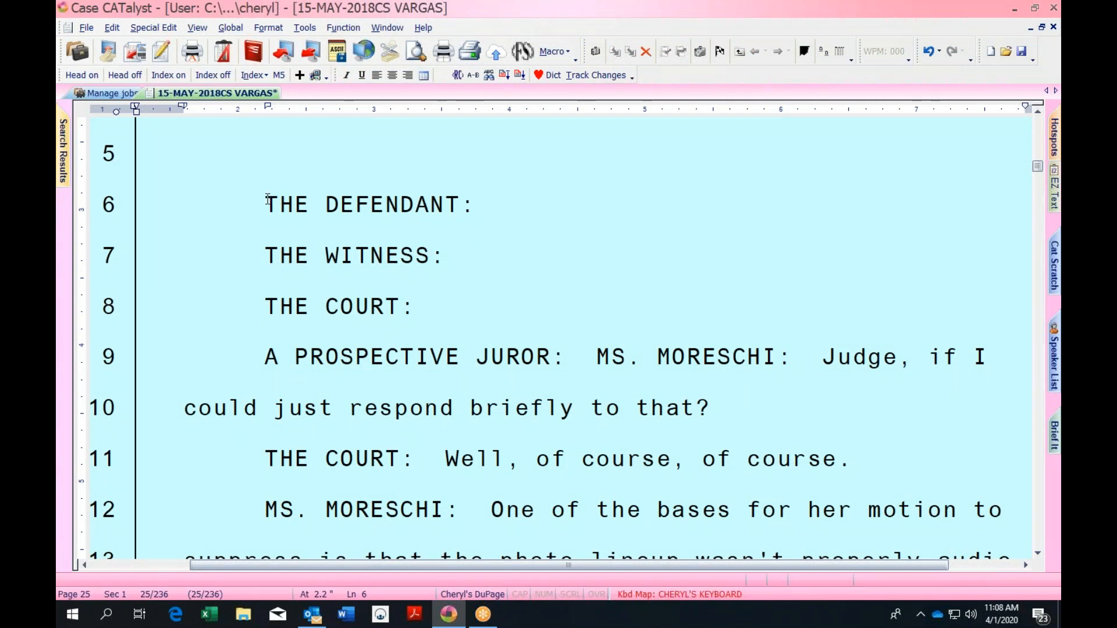
{"action": "scroll", "coordinate": [266, 195], "scroll_direction": "up", "scroll_amount": 1}
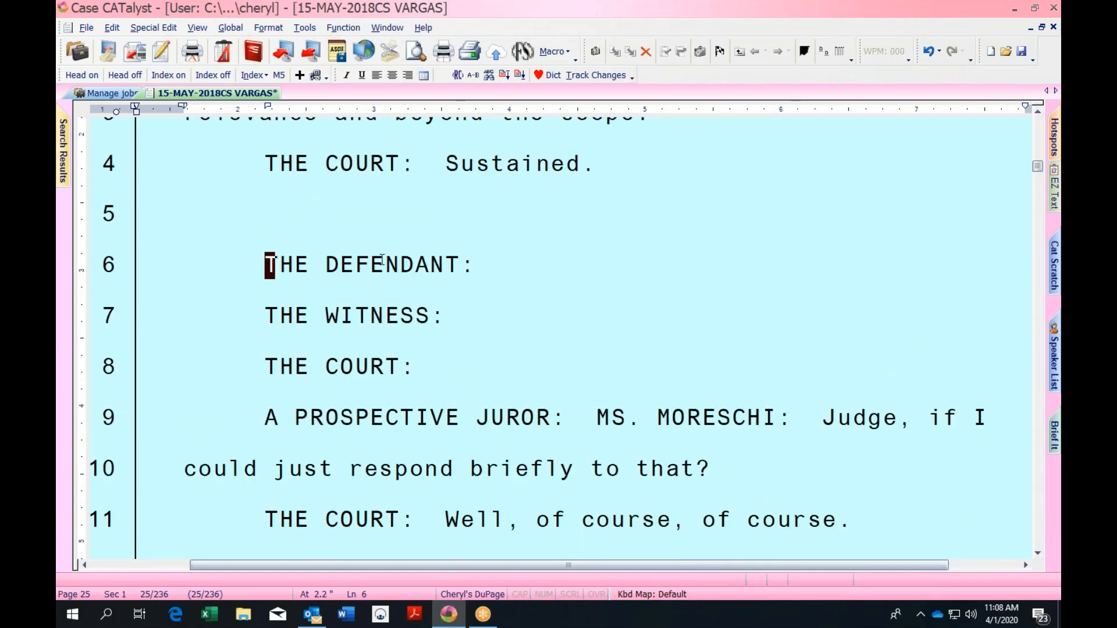
Type 'Now is the time for all good men' on THE DEFENDANT line and view the keyboard map choices
{"action": "left_click", "coordinate": [485, 264]}
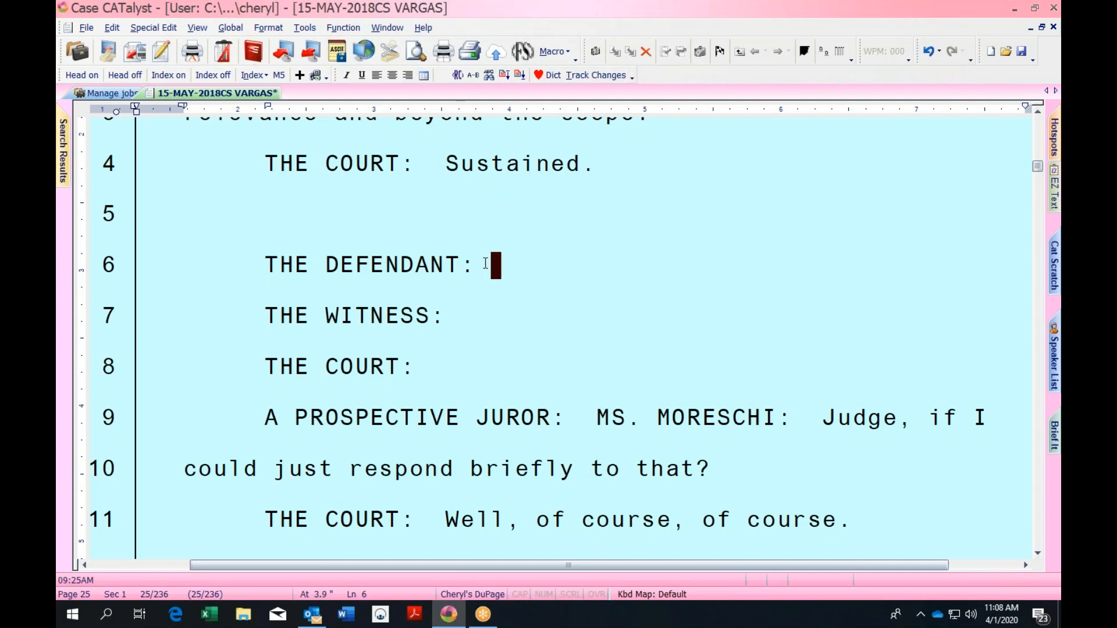
{"action": "type", "text": "Now is"}
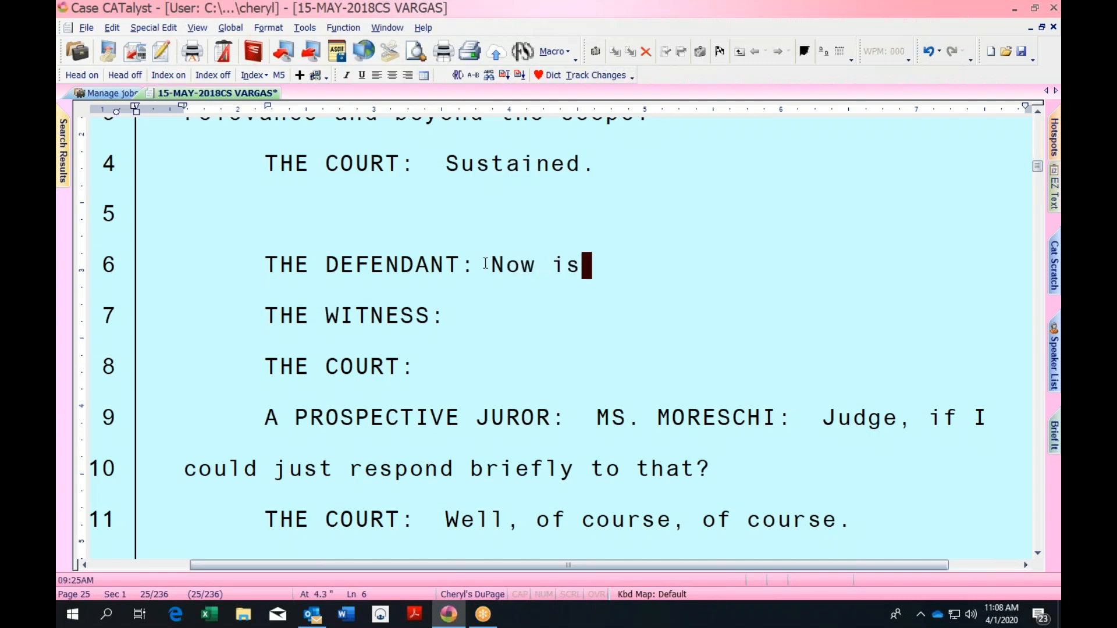
{"action": "type", "text": " the time for all go"}
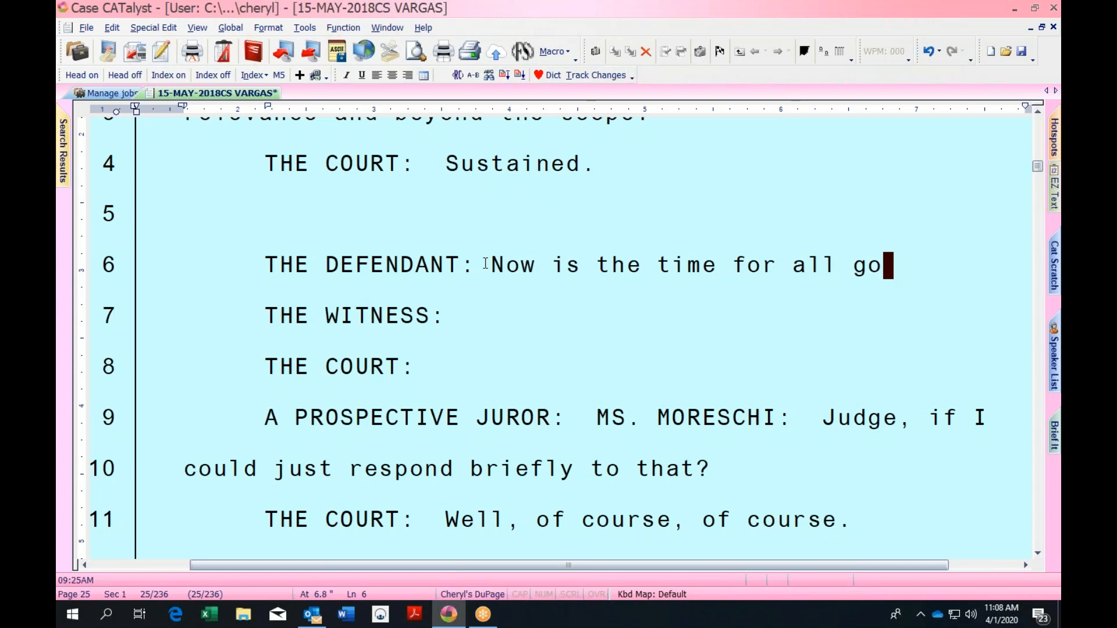
{"action": "type", "text": "od men"}
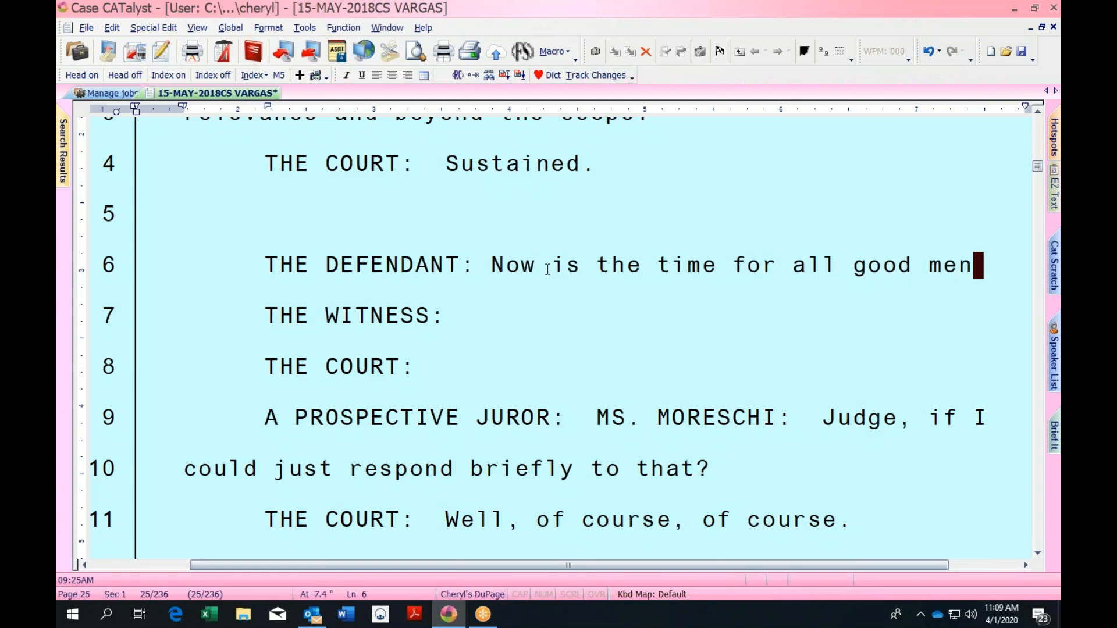
{"action": "left_click", "coordinate": [666, 593]}
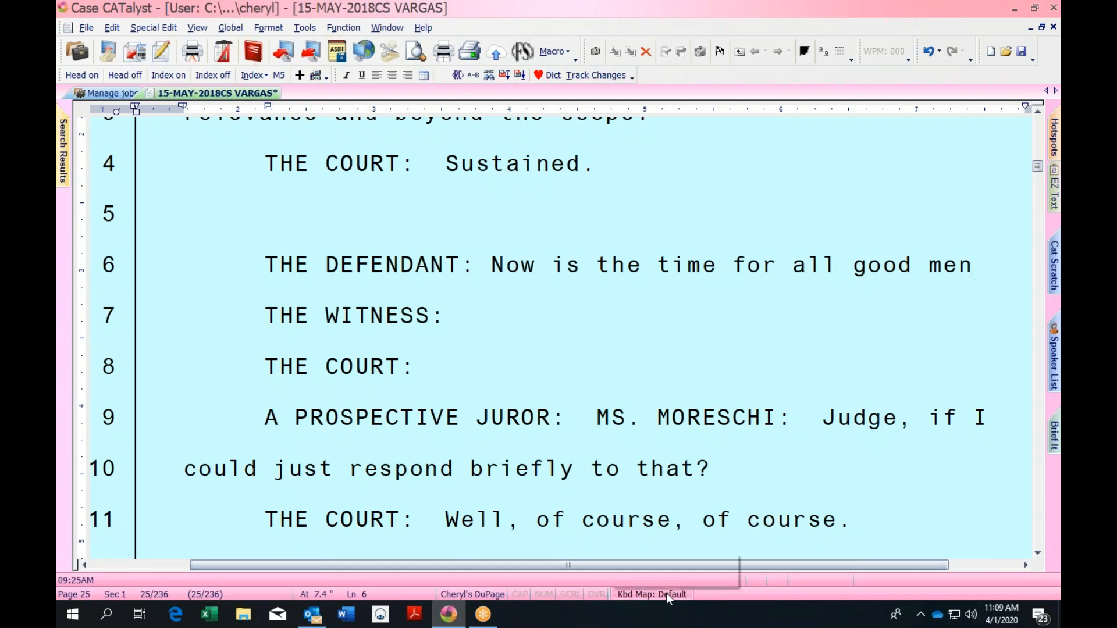
{"action": "left_click", "coordinate": [812, 328]}
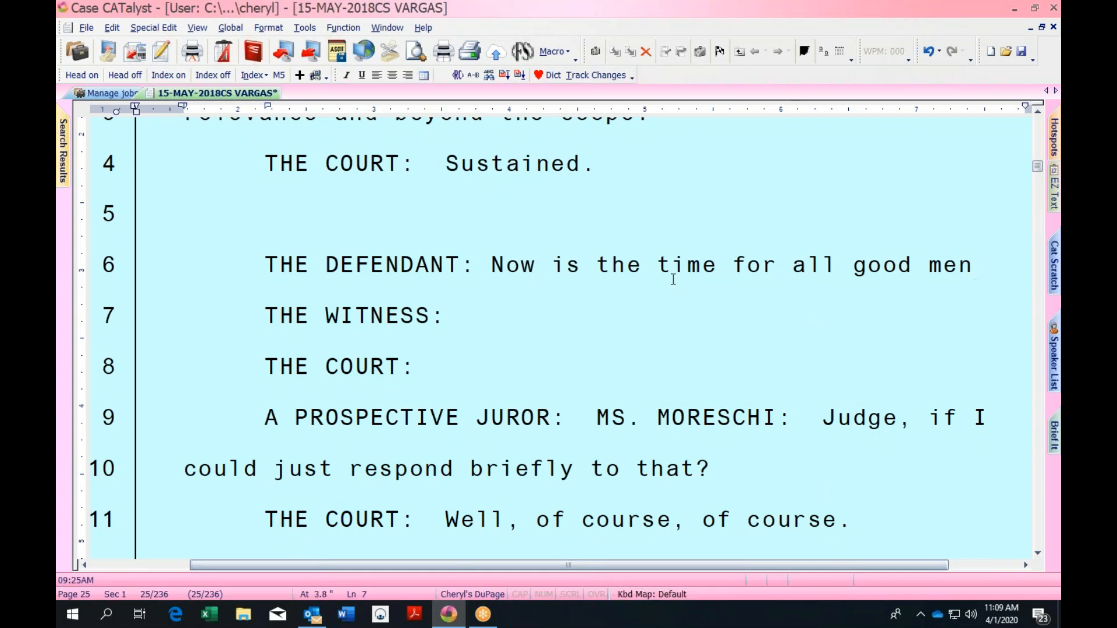
Switch to CHERYL'S KEYBOARD, delete 'Now is the time', and bring up the System Files job list
{"action": "left_click", "coordinate": [486, 260]}
{"action": "key", "text": "grave"}
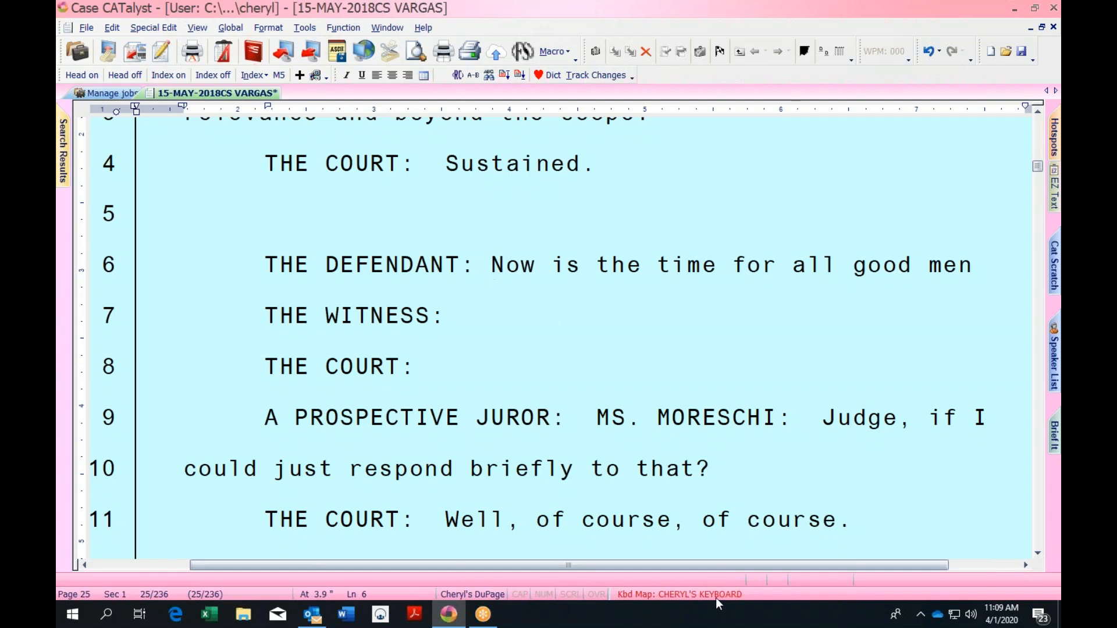
{"action": "key", "text": "ctrl+shift+Right"}
{"action": "key", "text": "ctrl+shift+Right"}
{"action": "key", "text": "ctrl+shift+Right"}
{"action": "key", "text": "ctrl+shift+Right"}
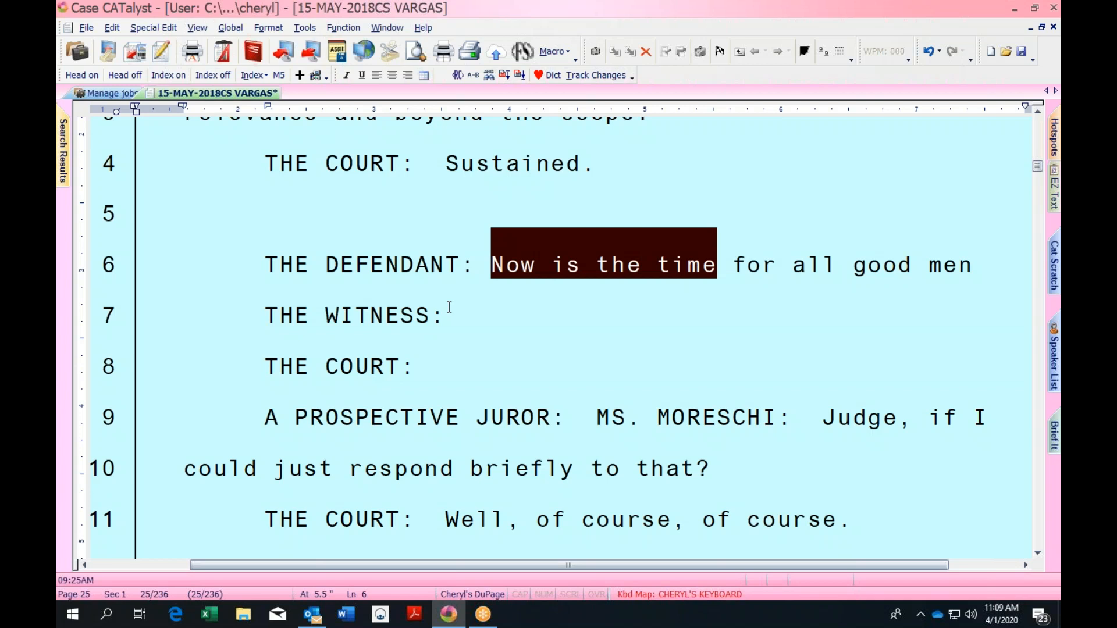
{"action": "key", "text": "Delete"}
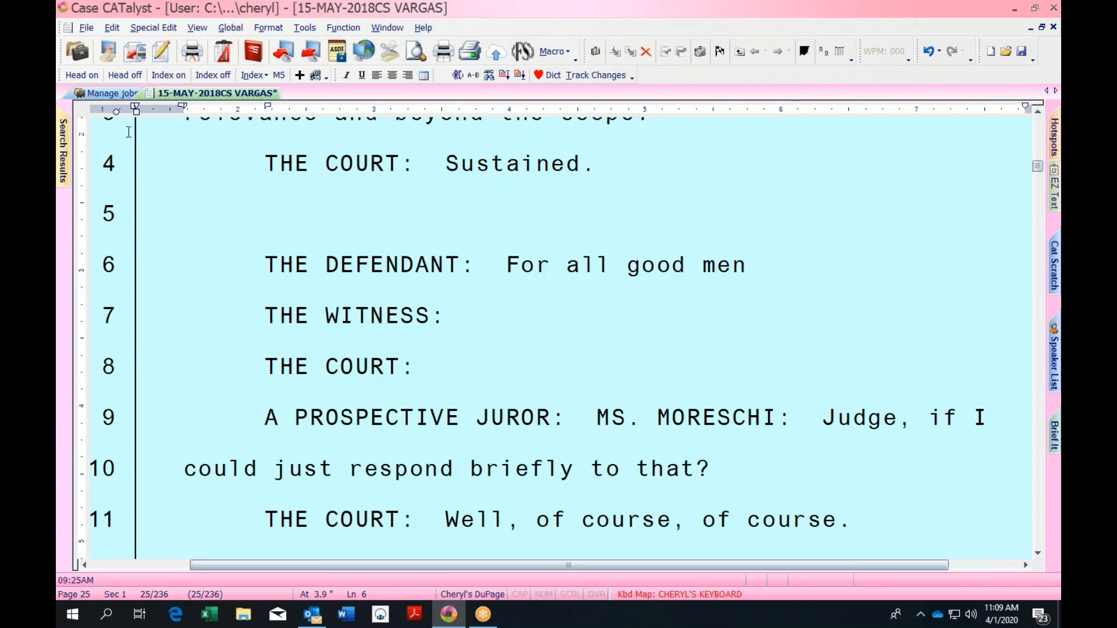
{"action": "left_click", "coordinate": [114, 93]}
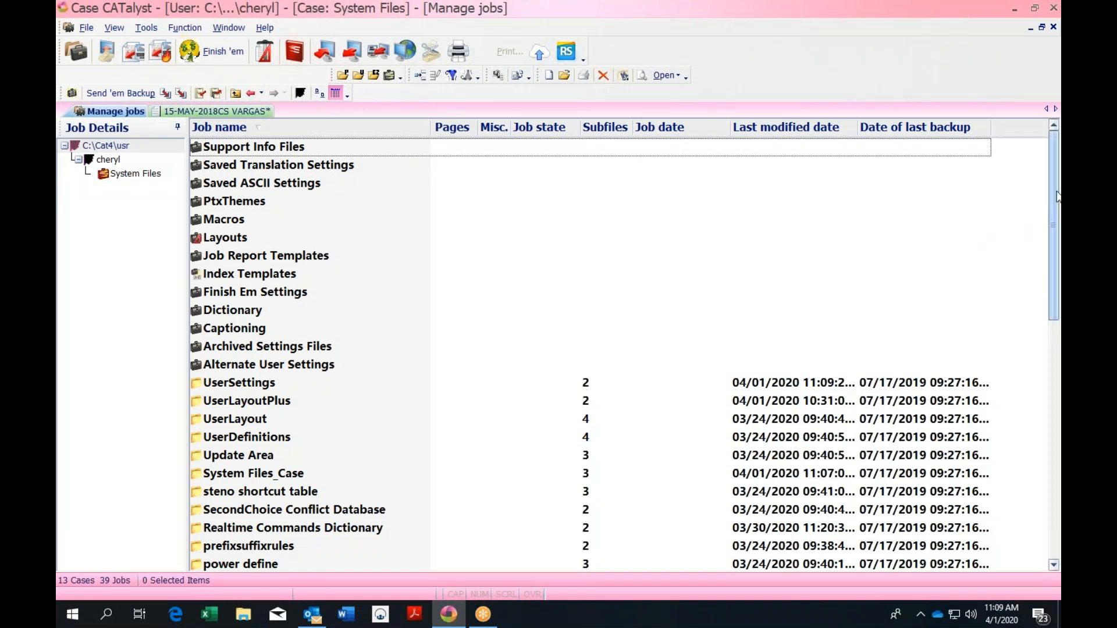
{"action": "mouse_move", "coordinate": [1052, 180]}
{"action": "left_mouse_down"}
{"action": "mouse_move", "coordinate": [1053, 190]}
{"action": "mouse_move", "coordinate": [1052, 169]}
{"action": "left_mouse_up"}
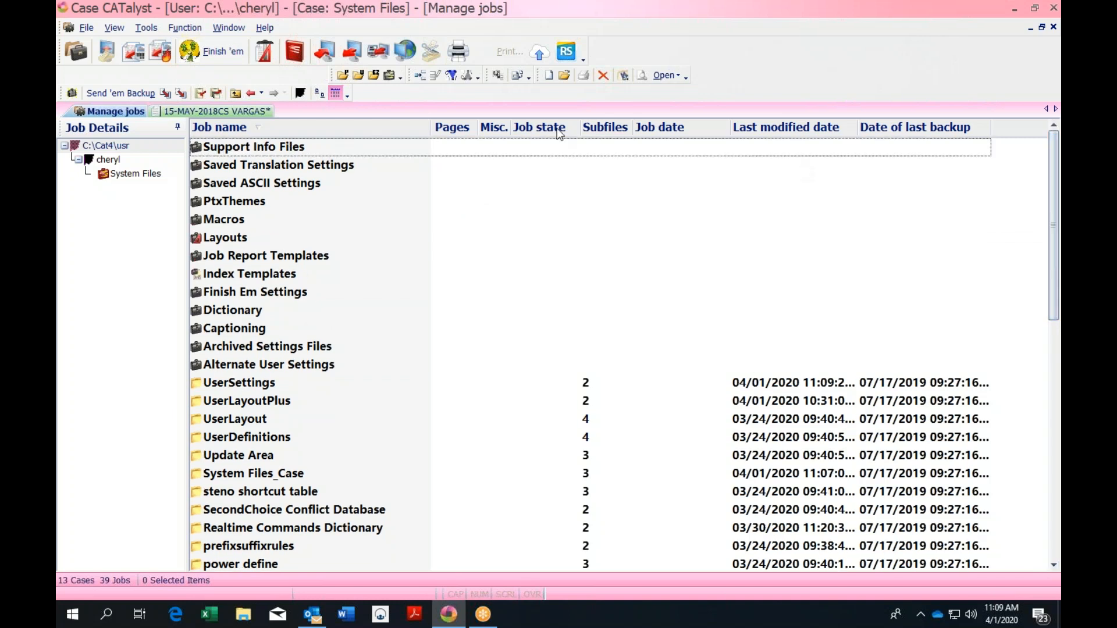
{"action": "left_click", "coordinate": [251, 111]}
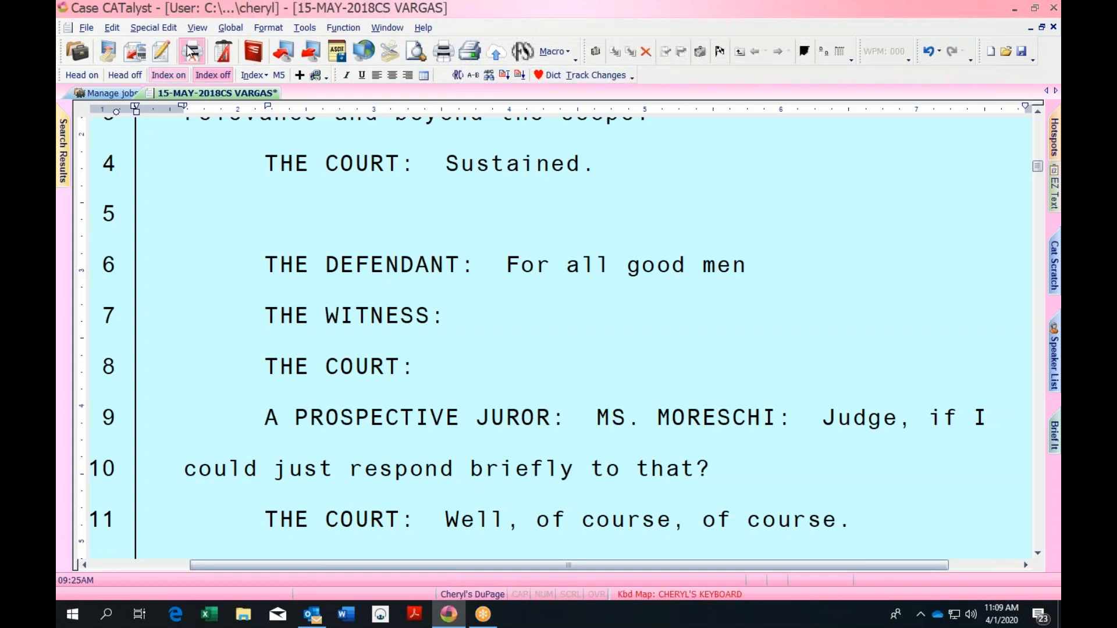
{"action": "left_click", "coordinate": [301, 29]}
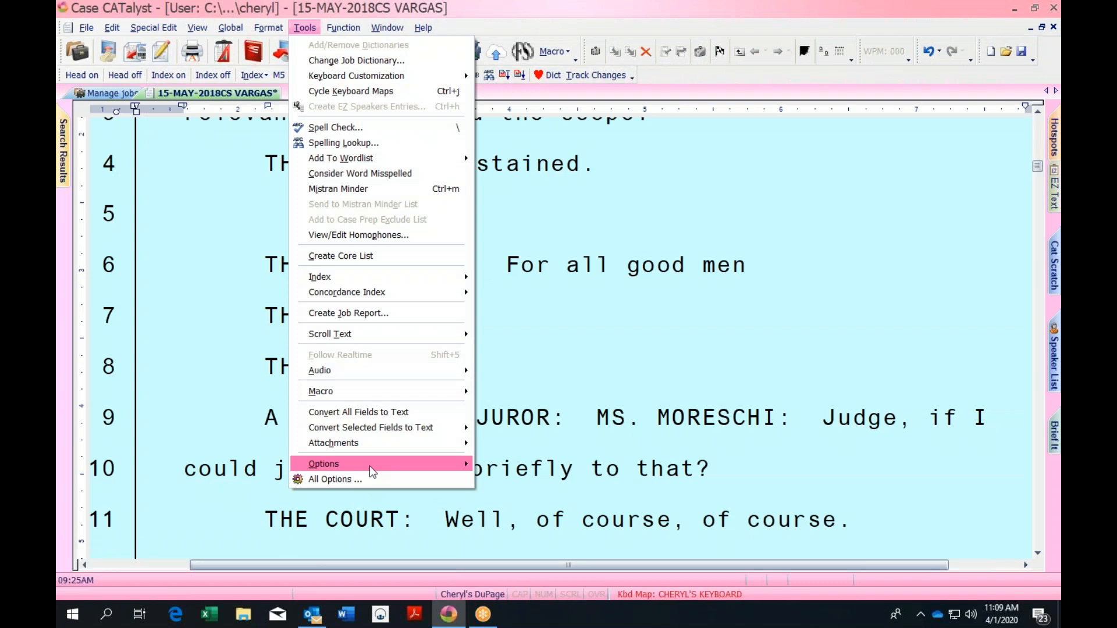
{"action": "mouse_move", "coordinate": [369, 466]}
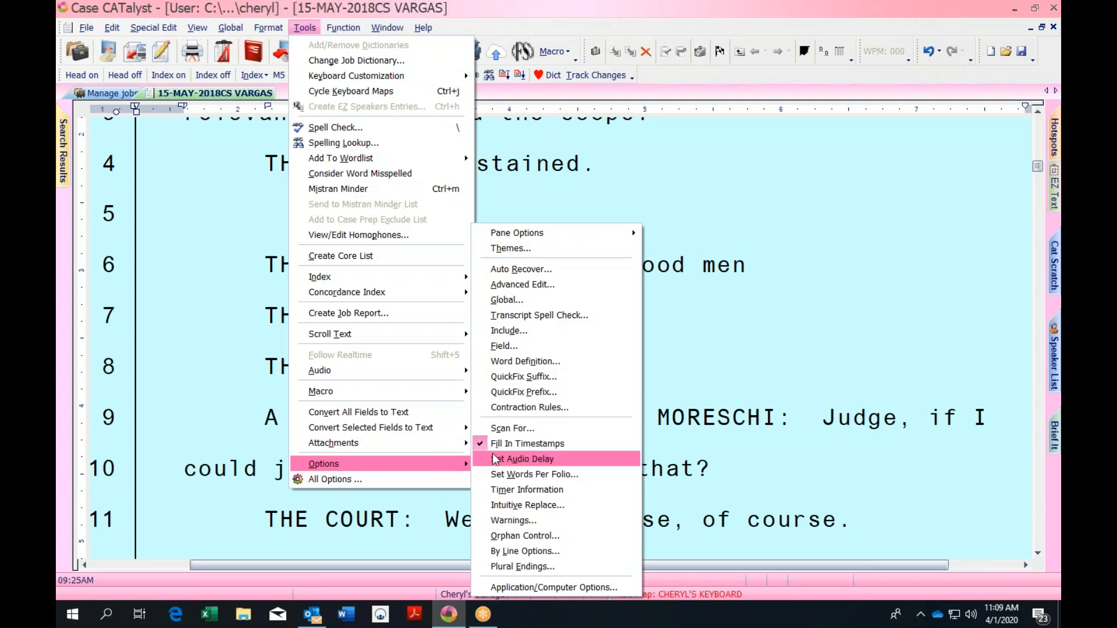
{"action": "left_click", "coordinate": [646, 211]}
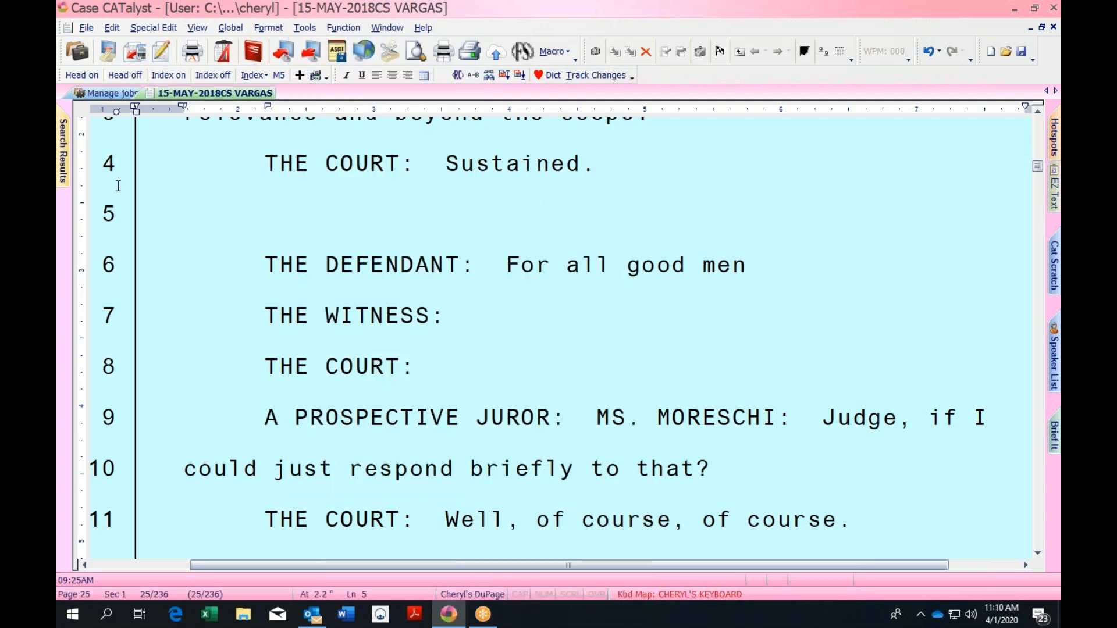
{"action": "left_click", "coordinate": [107, 93]}
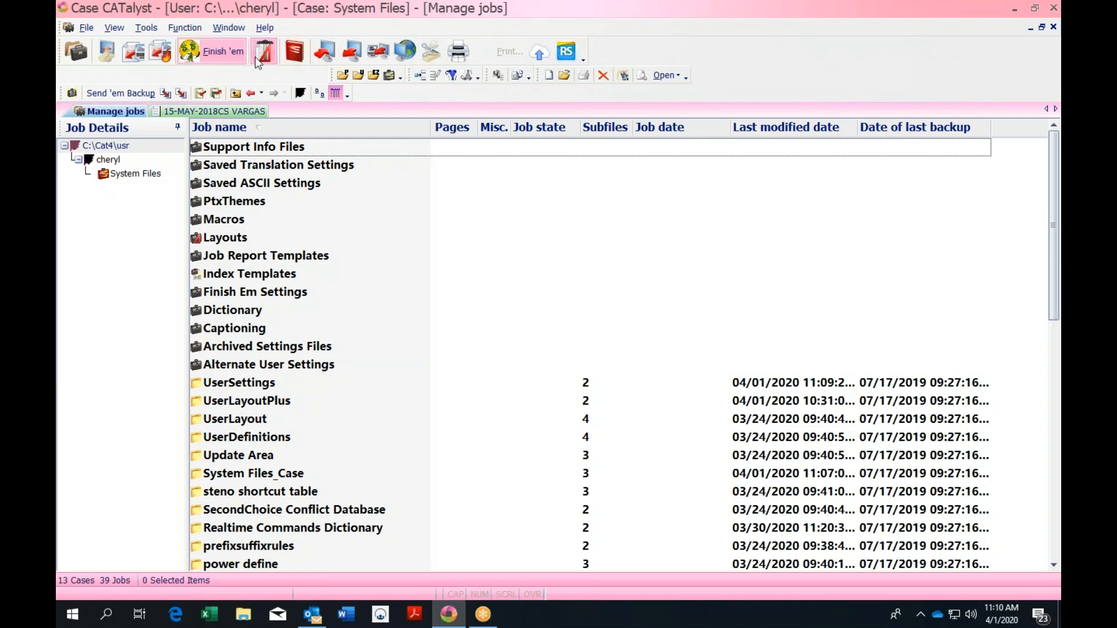
Confirm CHERYL'S KEYBOARD is the default map in Advanced Edit options, then return to the VARGAS transcript
{"action": "left_click", "coordinate": [152, 32]}
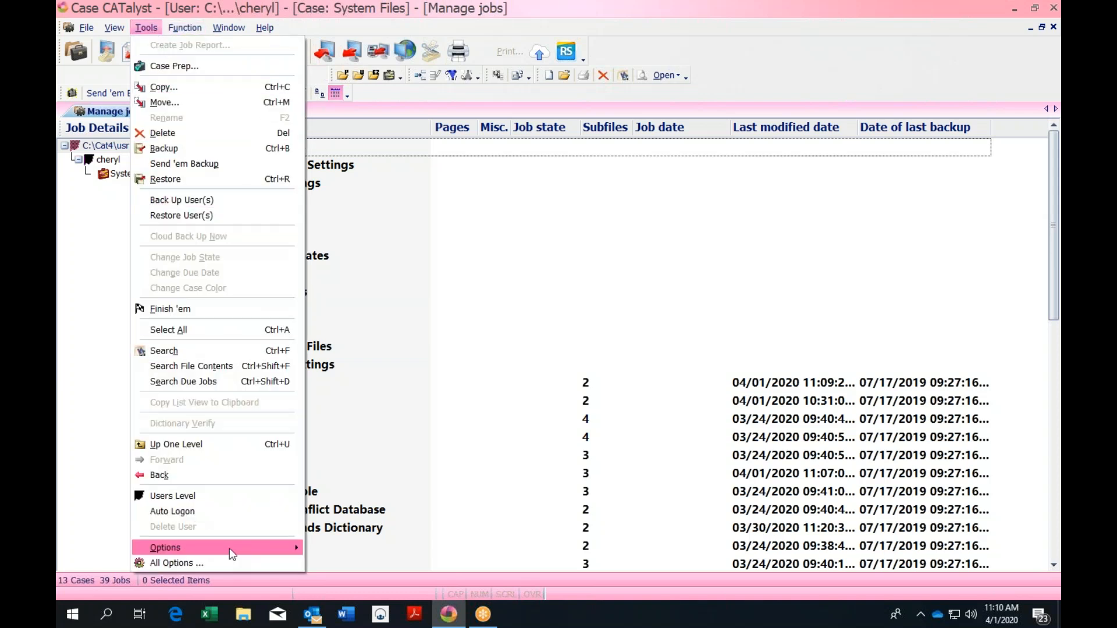
{"action": "mouse_move", "coordinate": [230, 548]}
{"action": "mouse_move", "coordinate": [453, 423]}
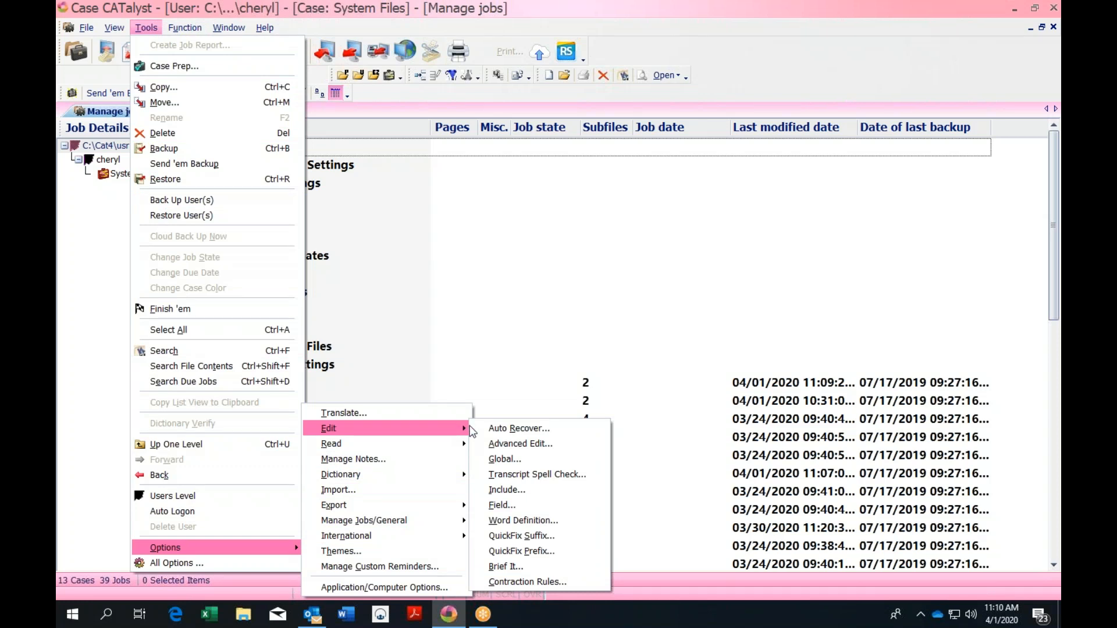
{"action": "left_click", "coordinate": [507, 445]}
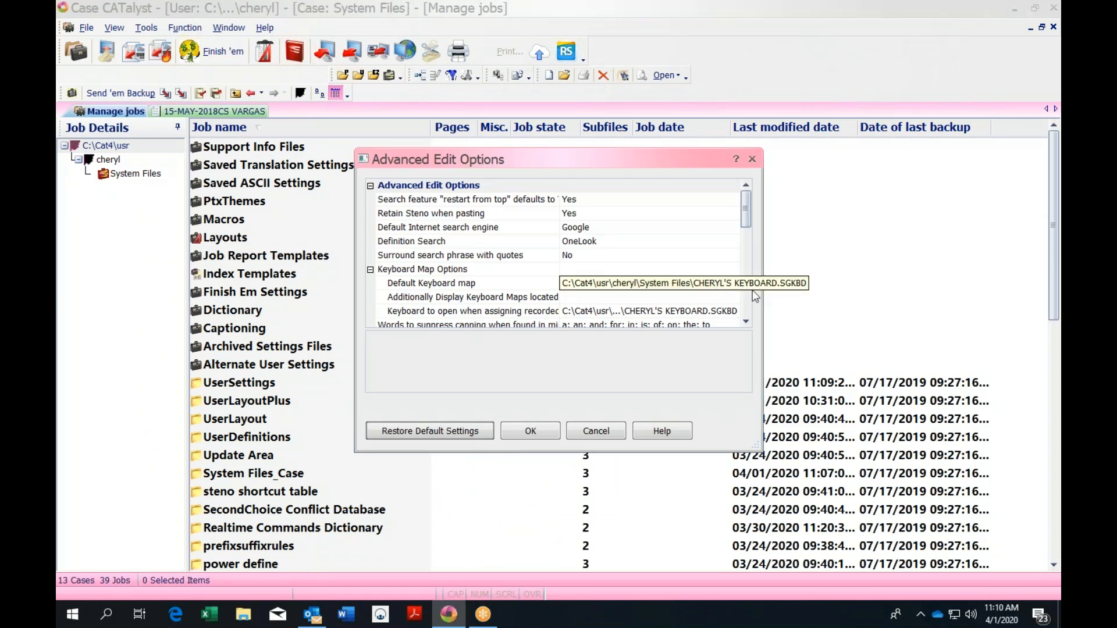
{"action": "scroll", "coordinate": [745, 220], "scroll_direction": "down", "scroll_amount": 1}
{"action": "scroll", "coordinate": [746, 200], "scroll_direction": "up", "scroll_amount": 1}
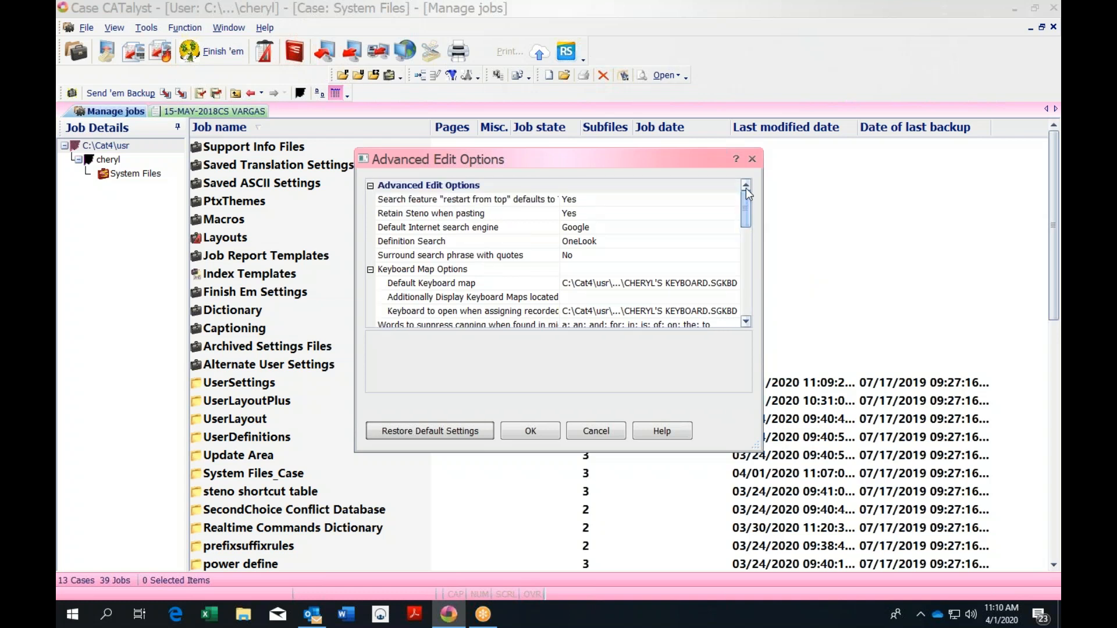
{"action": "left_click", "coordinate": [752, 159]}
{"action": "left_click", "coordinate": [247, 114]}
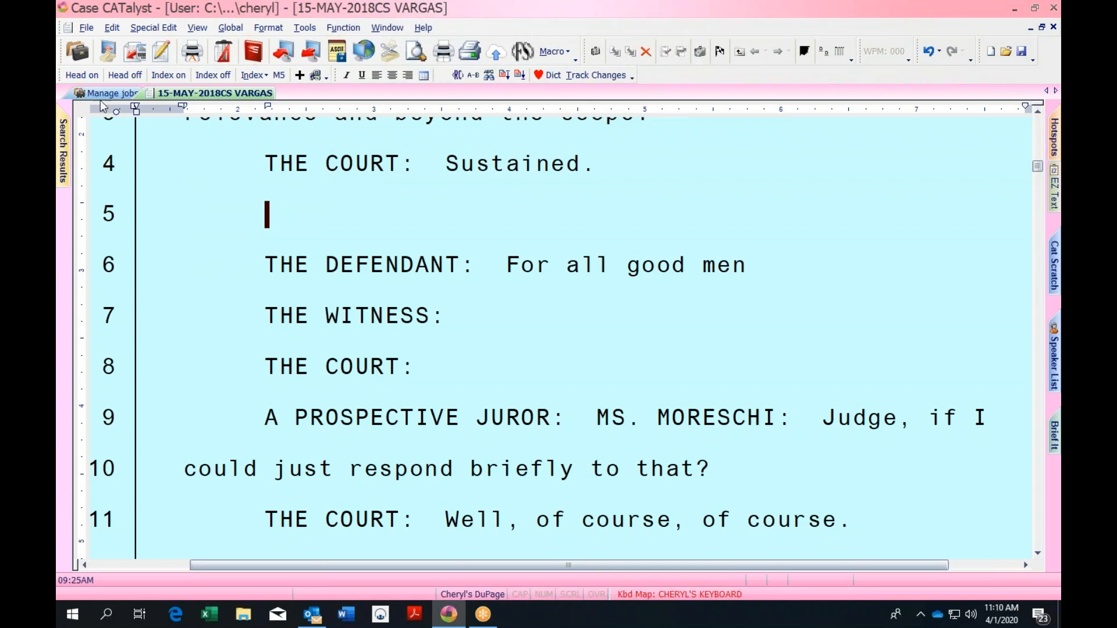
Open the existing CHERYL'S KEYBOARD map through File > New > Keyboard Map, confirming with Yes
{"action": "left_click", "coordinate": [88, 29]}
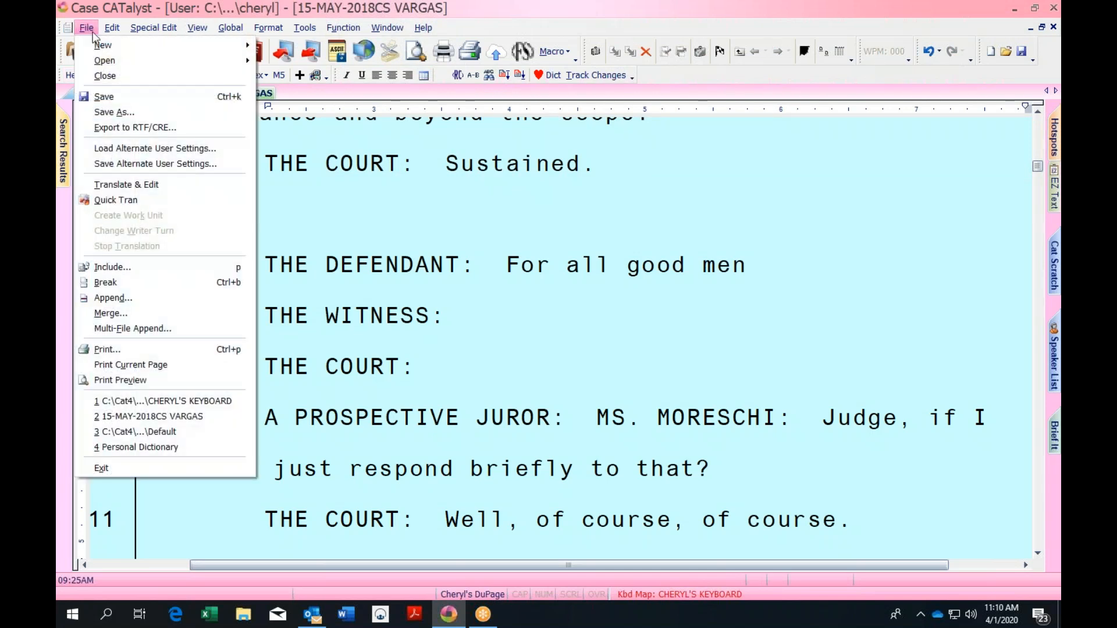
{"action": "mouse_move", "coordinate": [100, 47]}
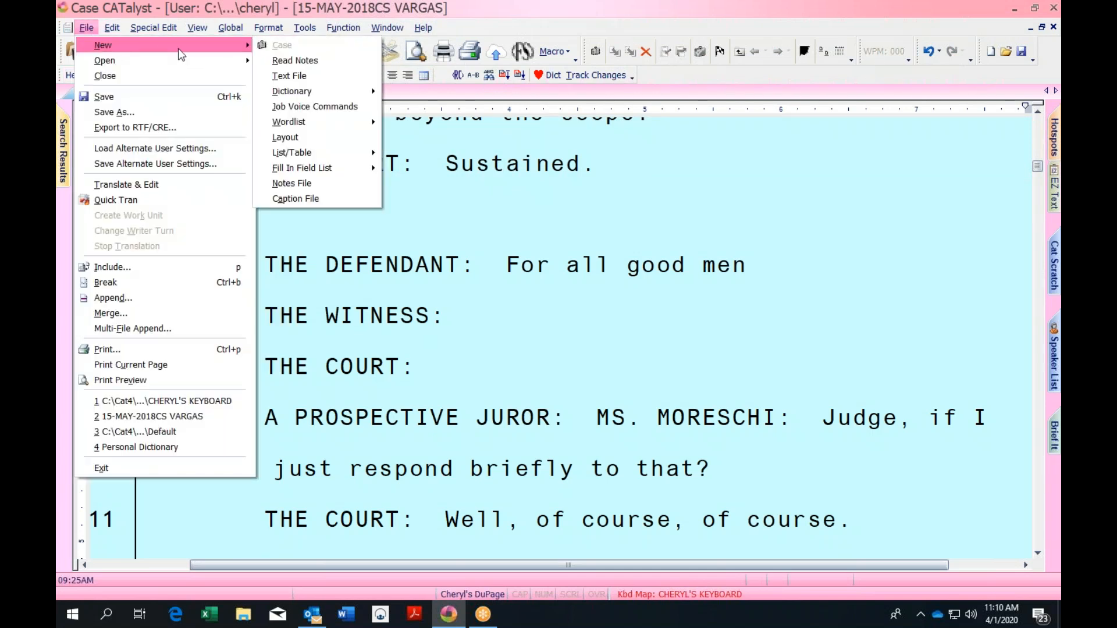
{"action": "mouse_move", "coordinate": [320, 154]}
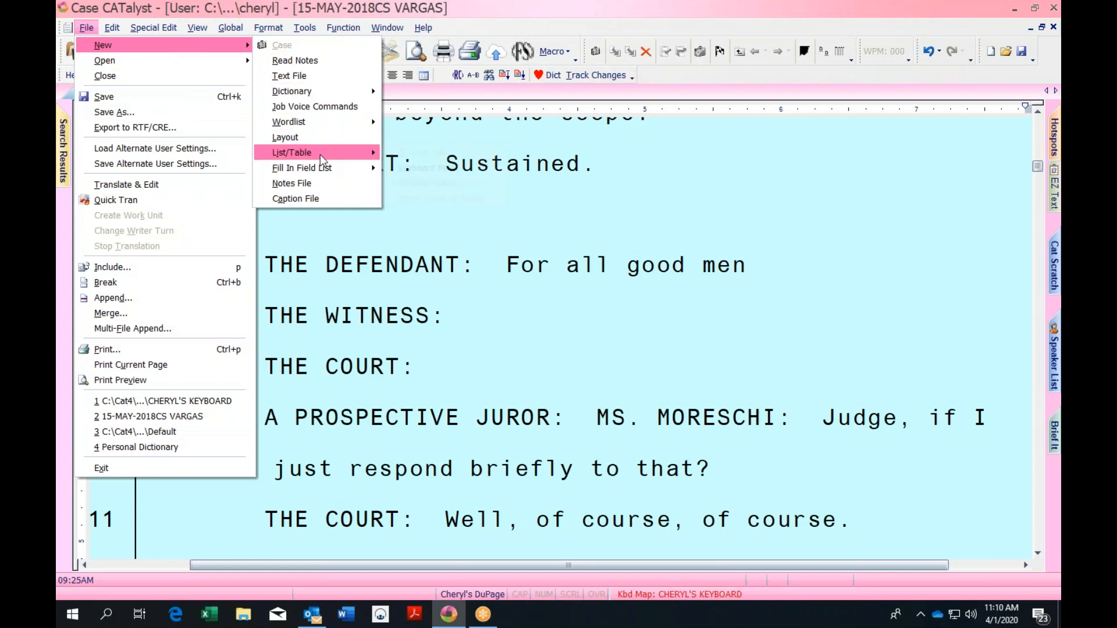
{"action": "left_click", "coordinate": [417, 171]}
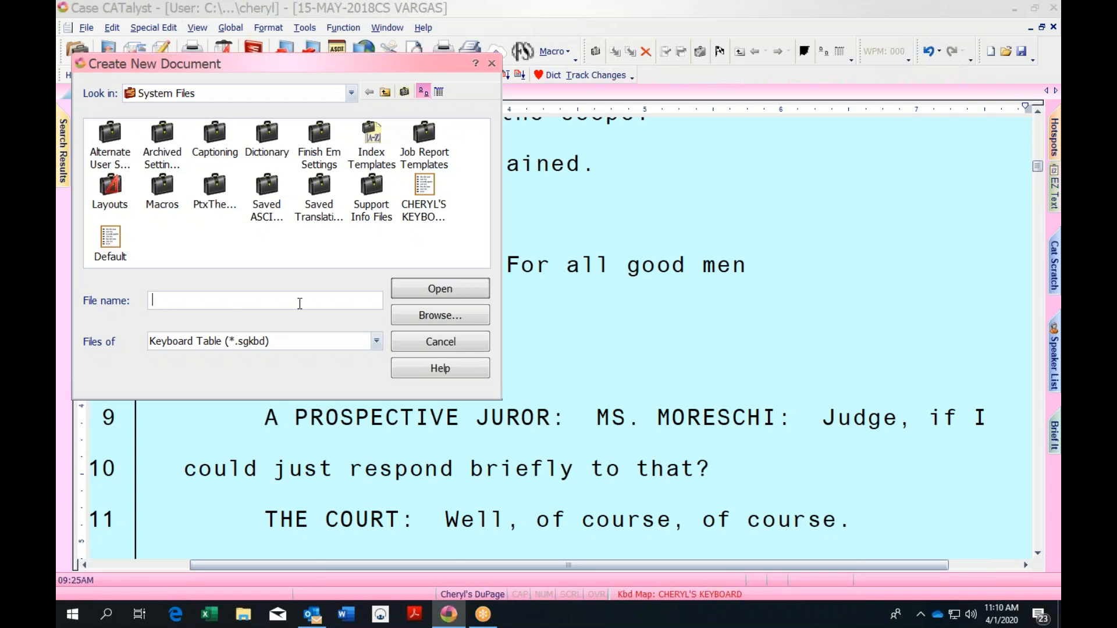
{"action": "left_click", "coordinate": [423, 194]}
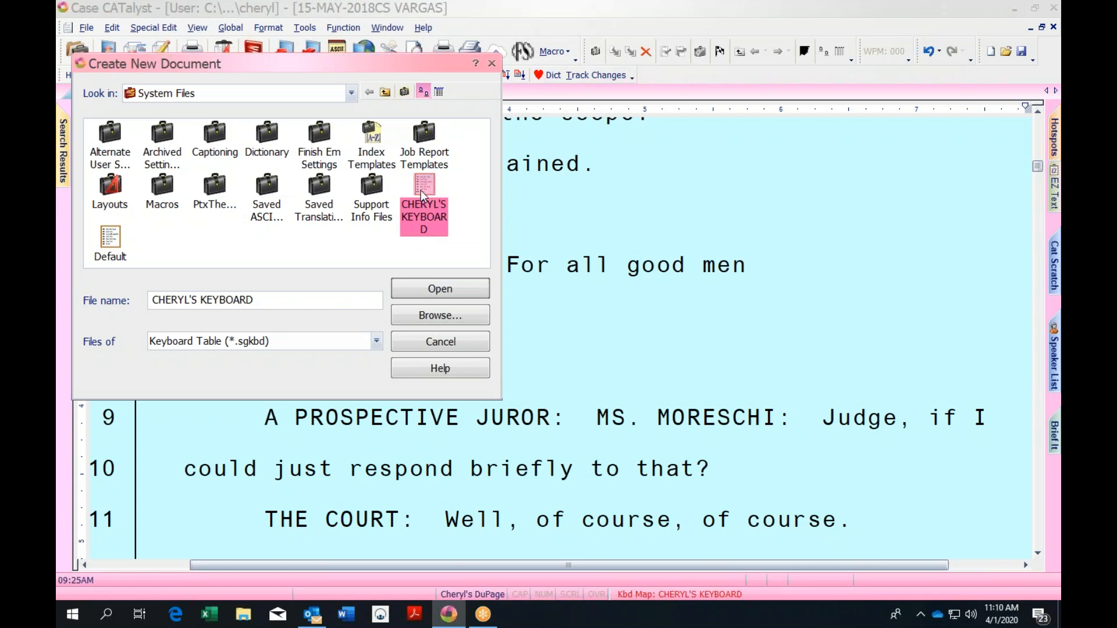
{"action": "left_click", "coordinate": [465, 295]}
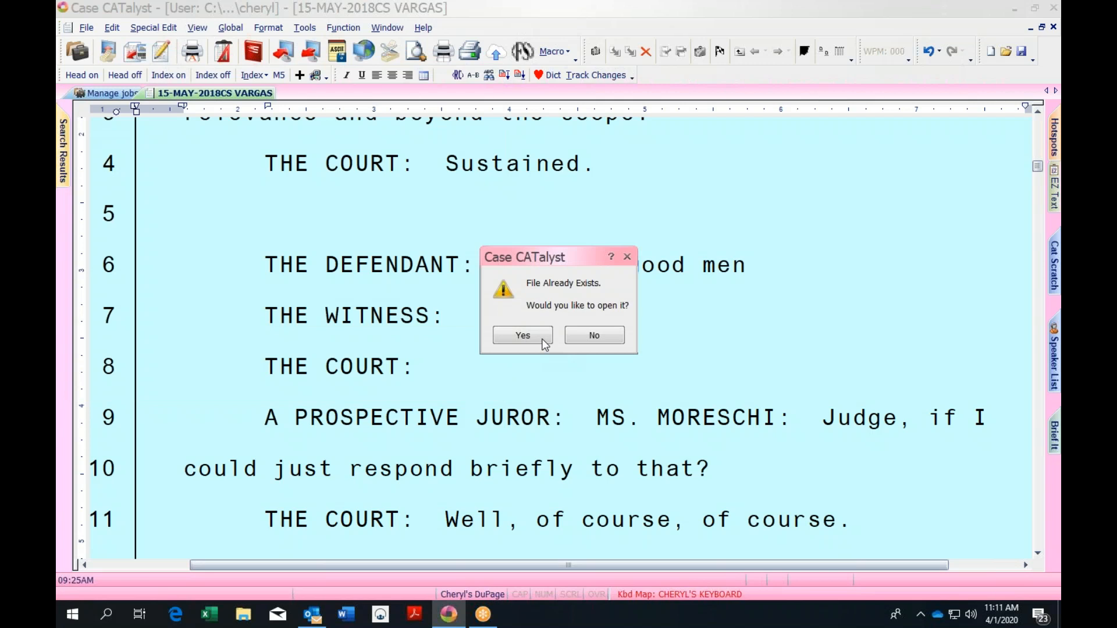
{"action": "left_click", "coordinate": [545, 342]}
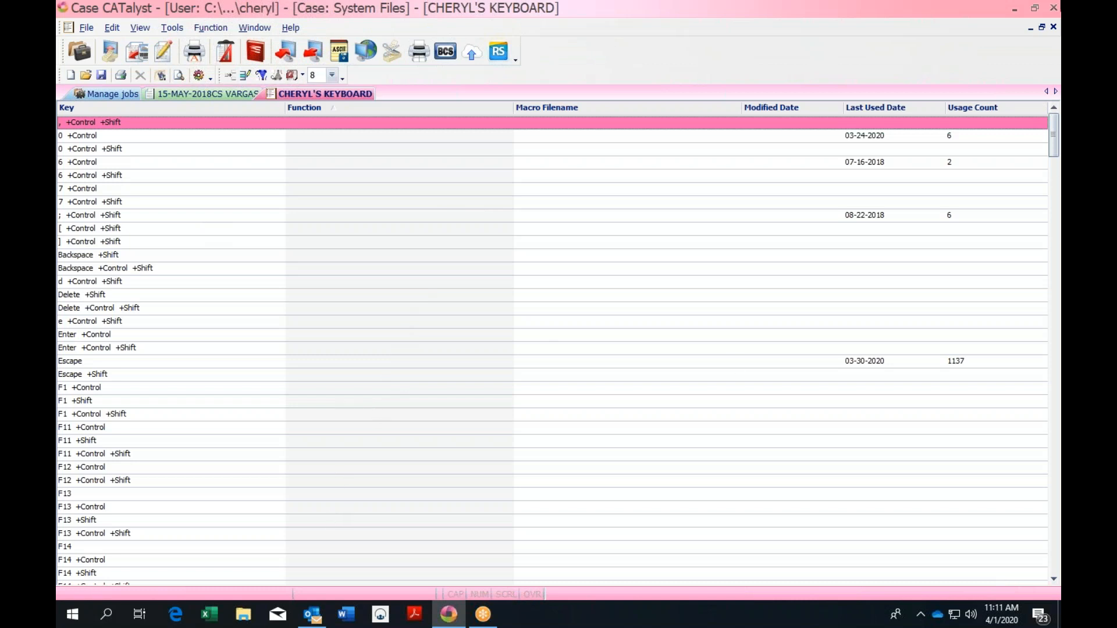
Close the keyboard map document and go back to the 15-MAY-2018CS VARGAS transcript
{"action": "left_click", "coordinate": [1052, 27]}
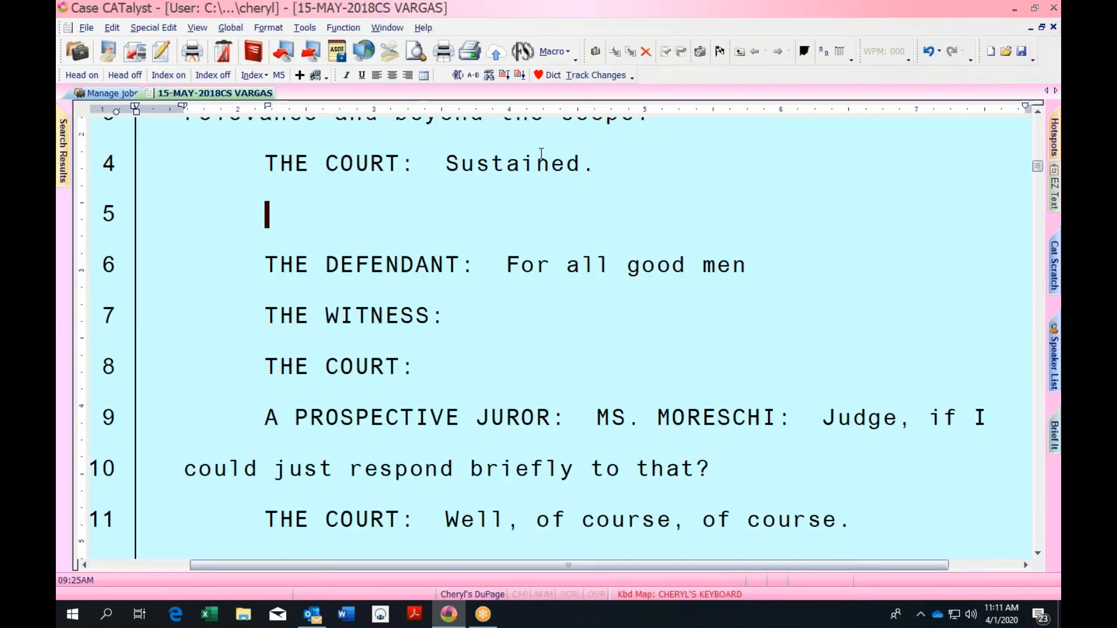
{"action": "left_click", "coordinate": [105, 93]}
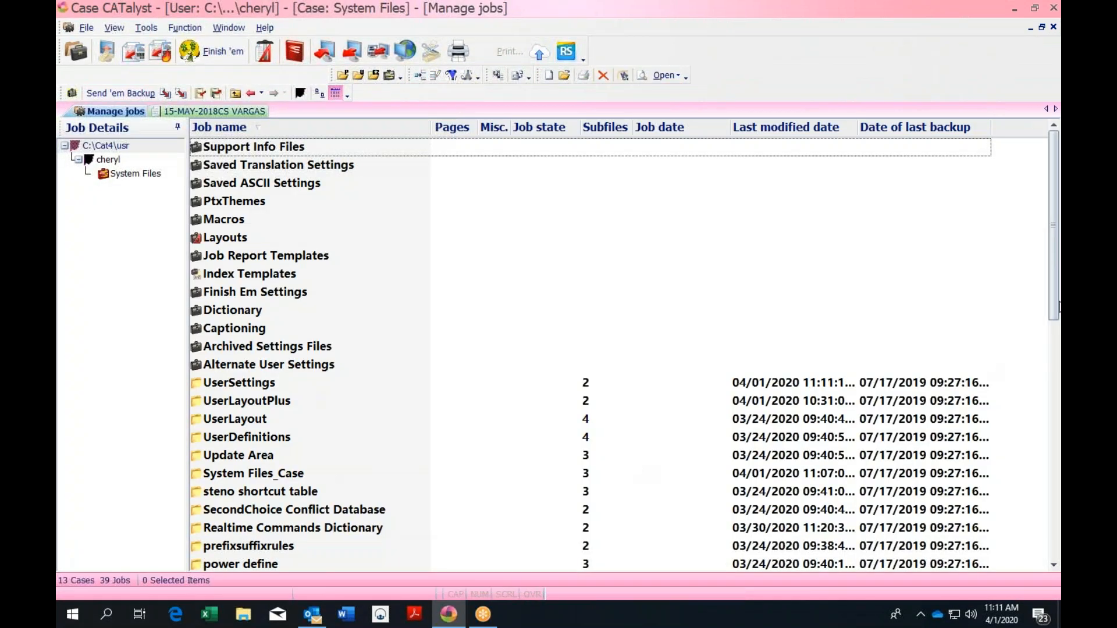
{"action": "mouse_move", "coordinate": [1054, 272]}
{"action": "left_mouse_down"}
{"action": "mouse_move", "coordinate": [1055, 301]}
{"action": "mouse_move", "coordinate": [1053, 270]}
{"action": "left_mouse_up"}
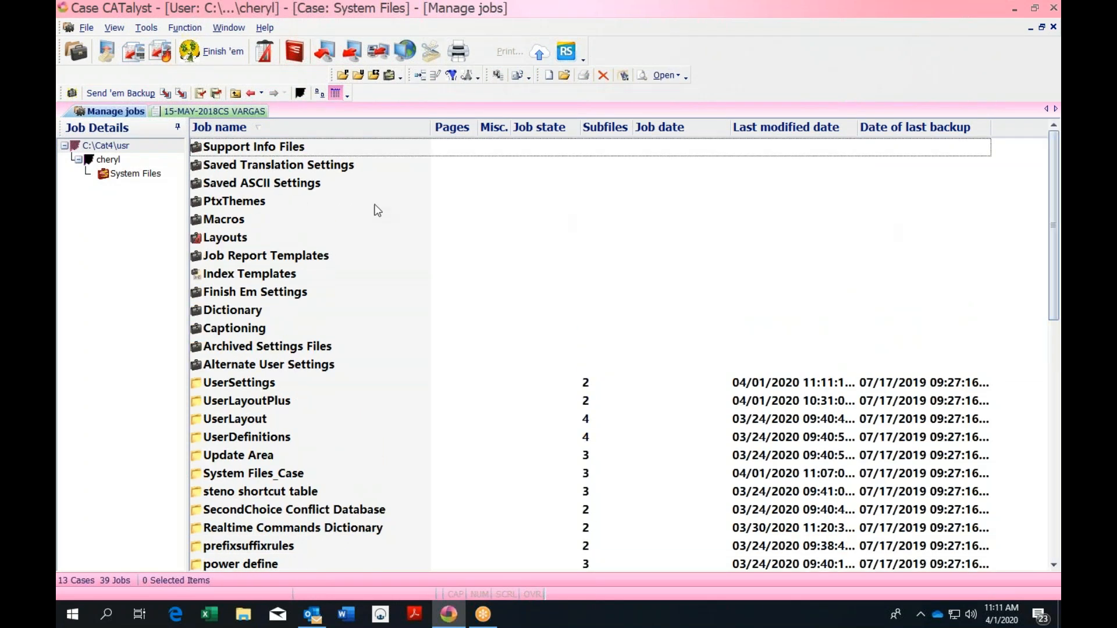
{"action": "left_click", "coordinate": [254, 112]}
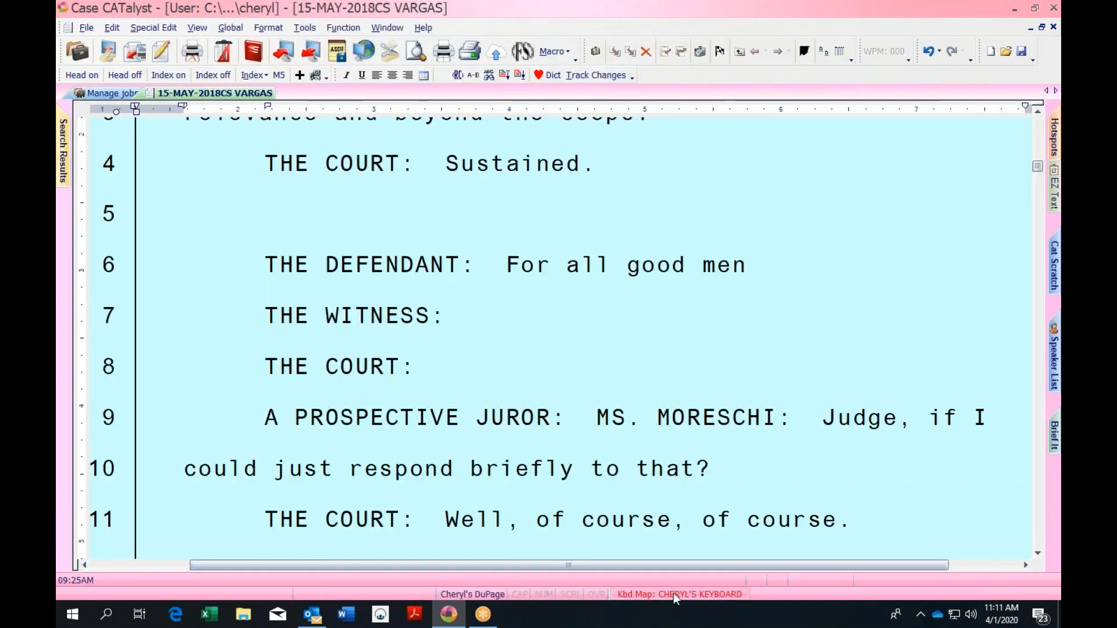
Apply CHERYL'S KEYBOARD to the transcript, then go to the job list and open Tools options
{"action": "left_click", "coordinate": [672, 594]}
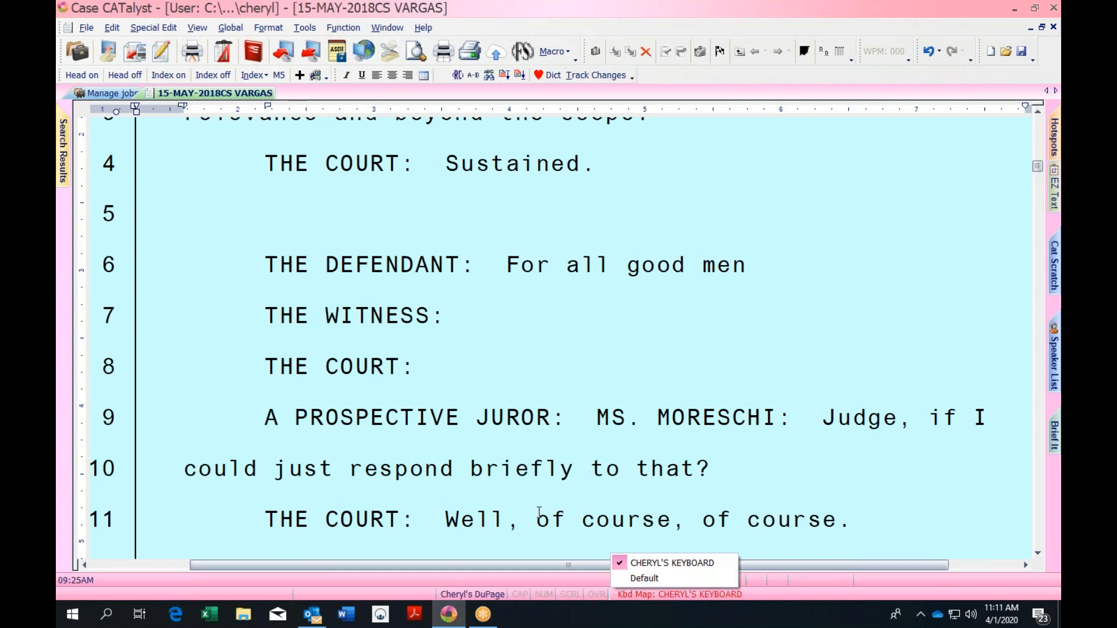
{"action": "left_click", "coordinate": [658, 563]}
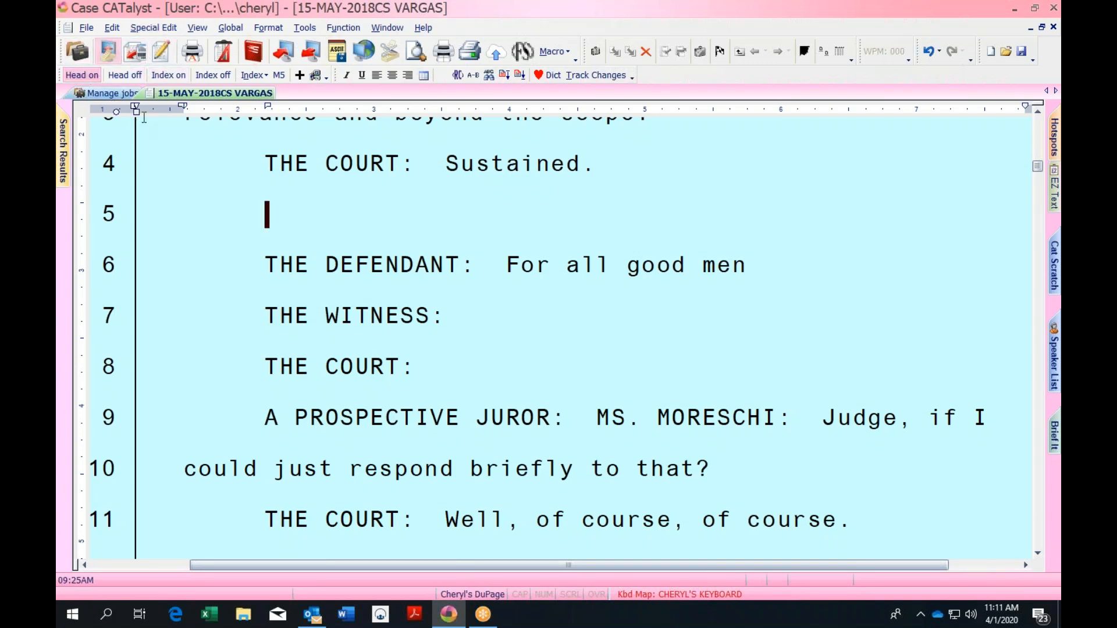
{"action": "left_click", "coordinate": [125, 93]}
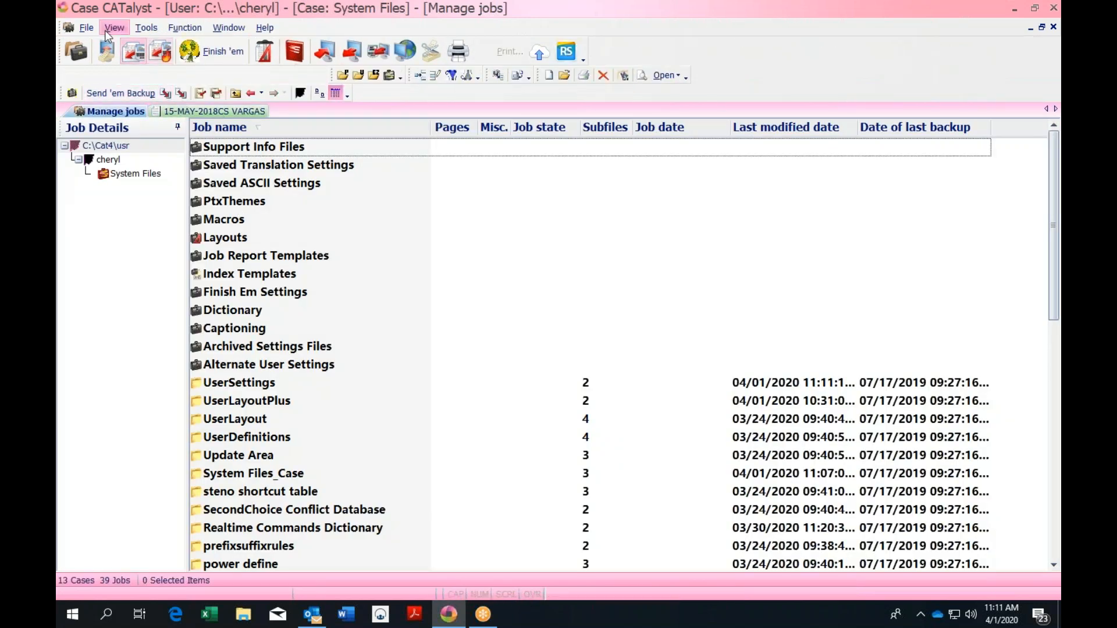
{"action": "left_click", "coordinate": [146, 29]}
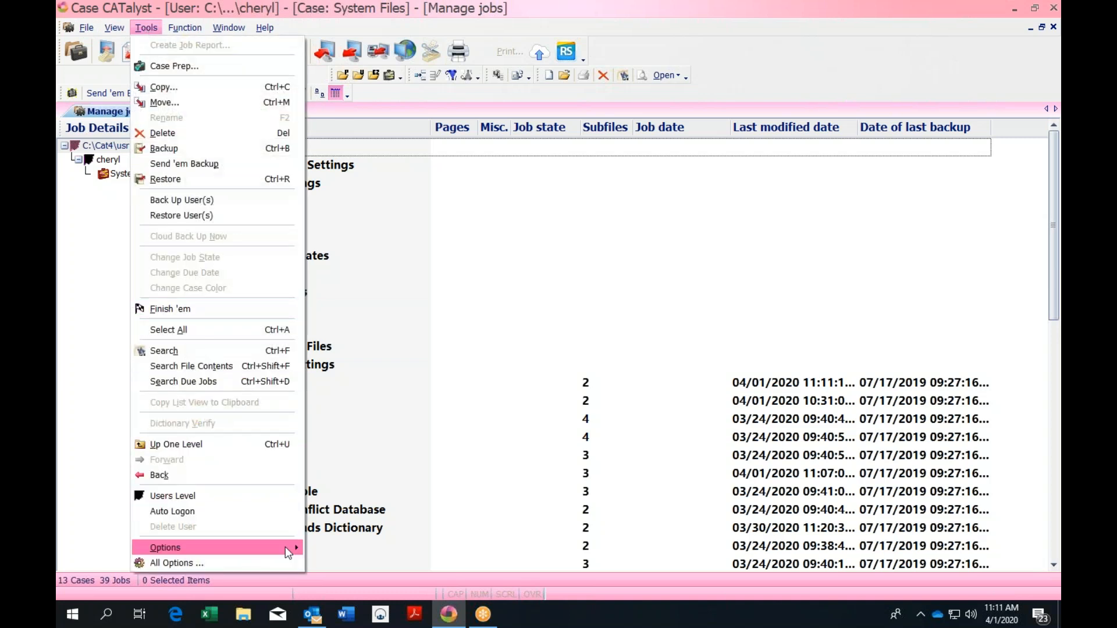
{"action": "mouse_move", "coordinate": [285, 547]}
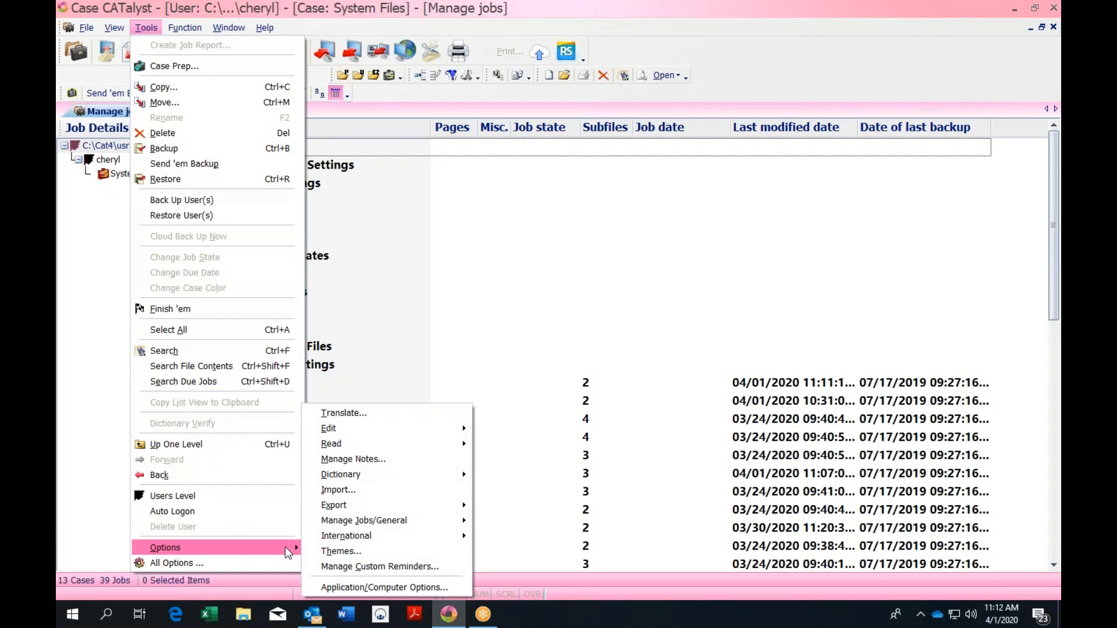
Review the default internet search engine in Advanced Edit options, leaving it on Google
{"action": "mouse_move", "coordinate": [407, 433]}
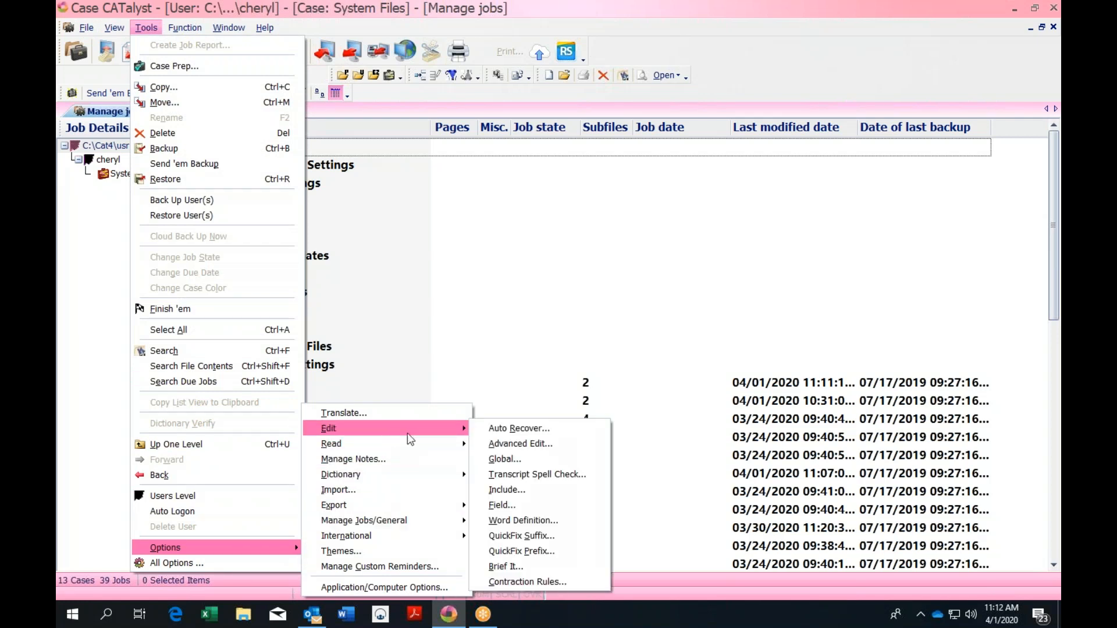
{"action": "left_click", "coordinate": [518, 444]}
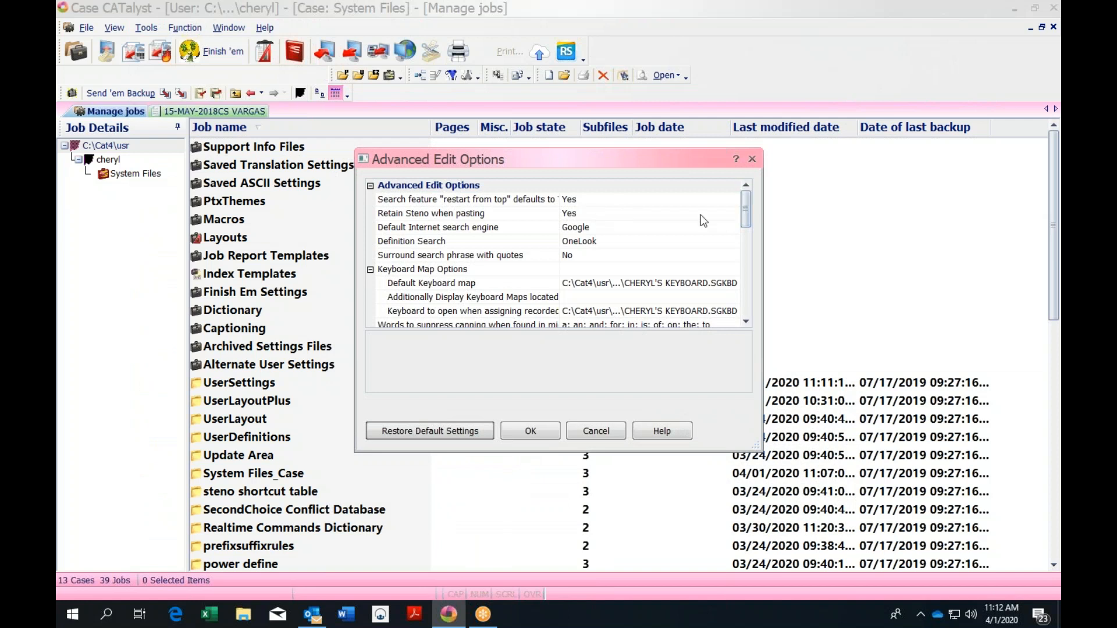
{"action": "left_click_drag", "start_coordinate": [745, 214], "coordinate": [747, 223]}
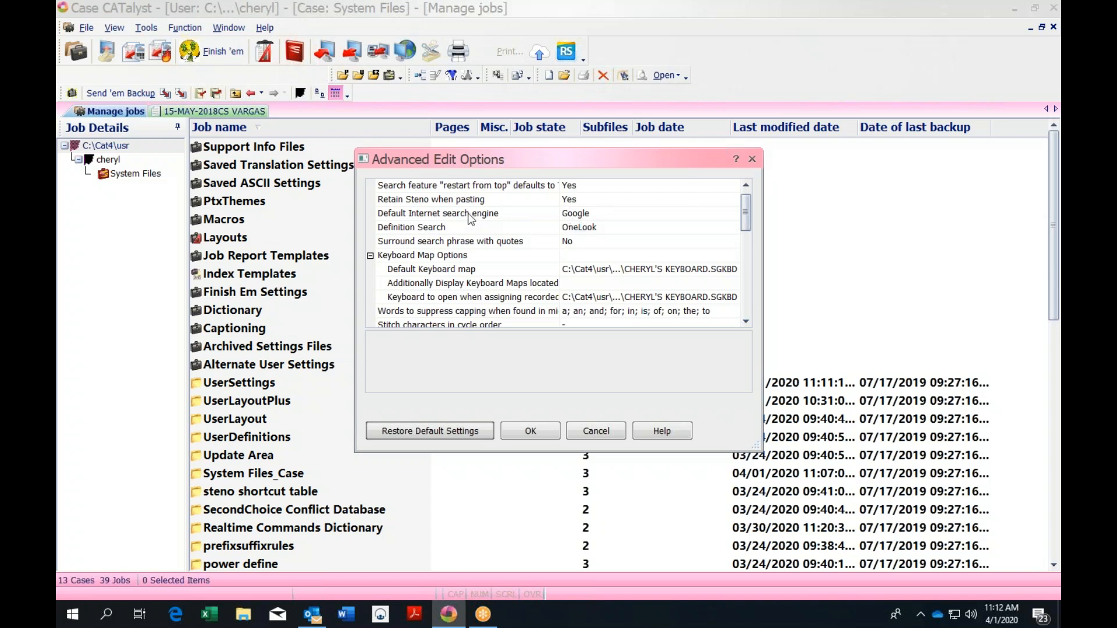
{"action": "left_click", "coordinate": [671, 214]}
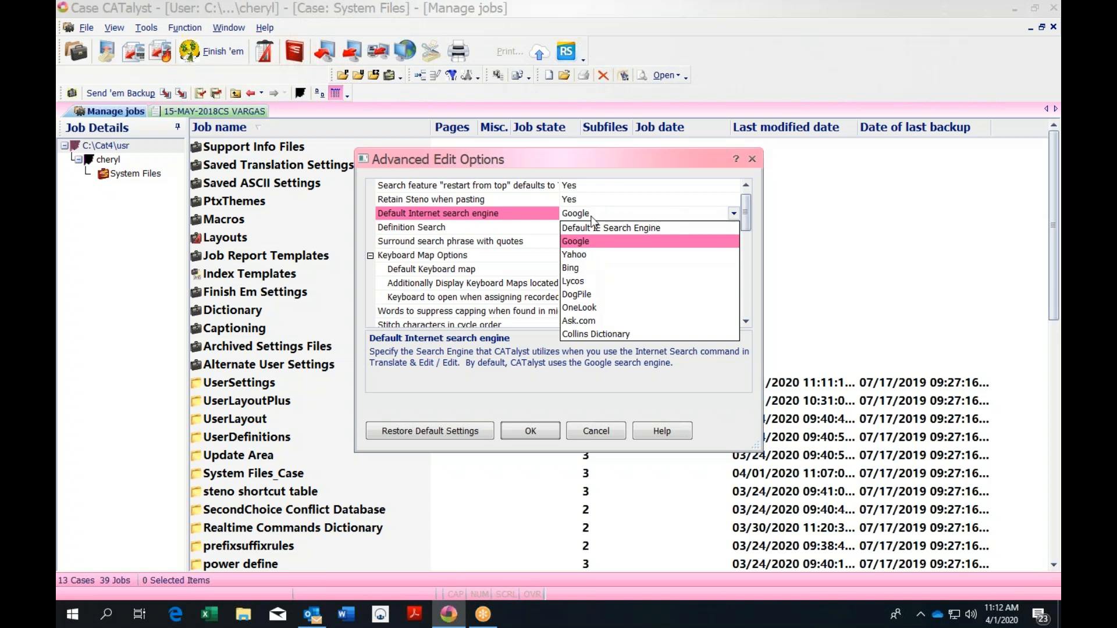
{"action": "left_click", "coordinate": [757, 158]}
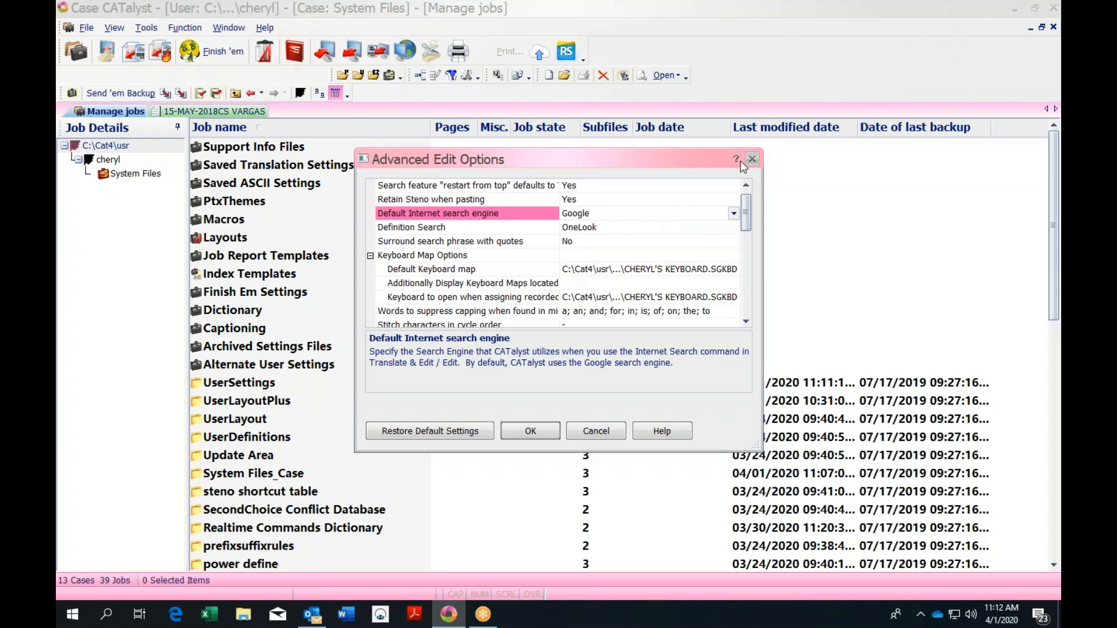
{"action": "left_click", "coordinate": [753, 158]}
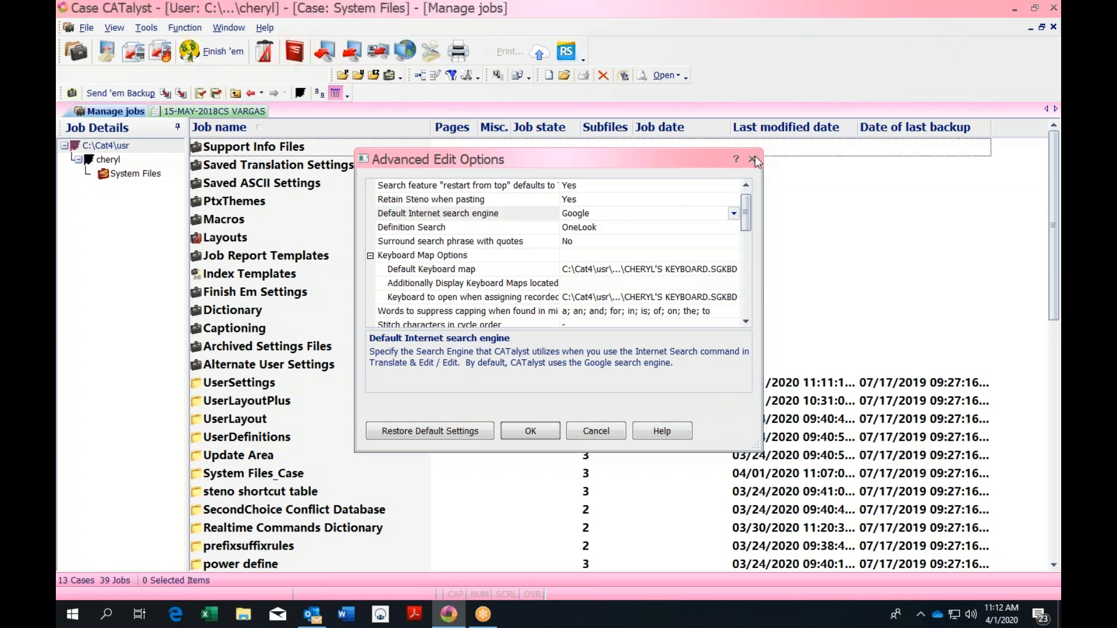
Run a Google search on the attorney's surname from line 9 using Ctrl+Shift+G
{"action": "left_click", "coordinate": [250, 111]}
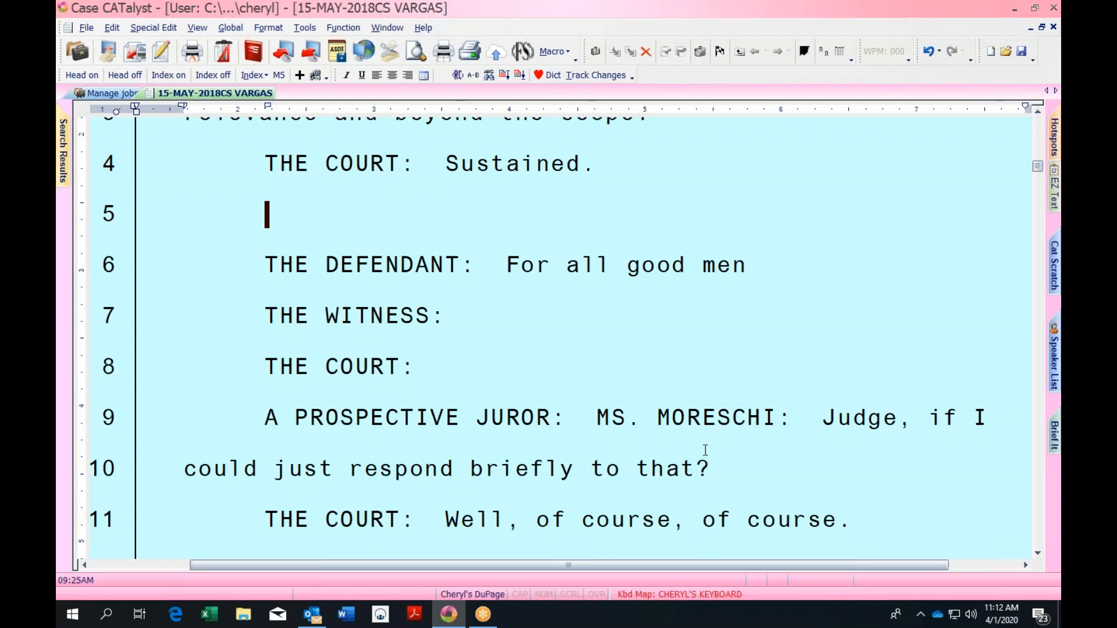
{"action": "left_click", "coordinate": [656, 418]}
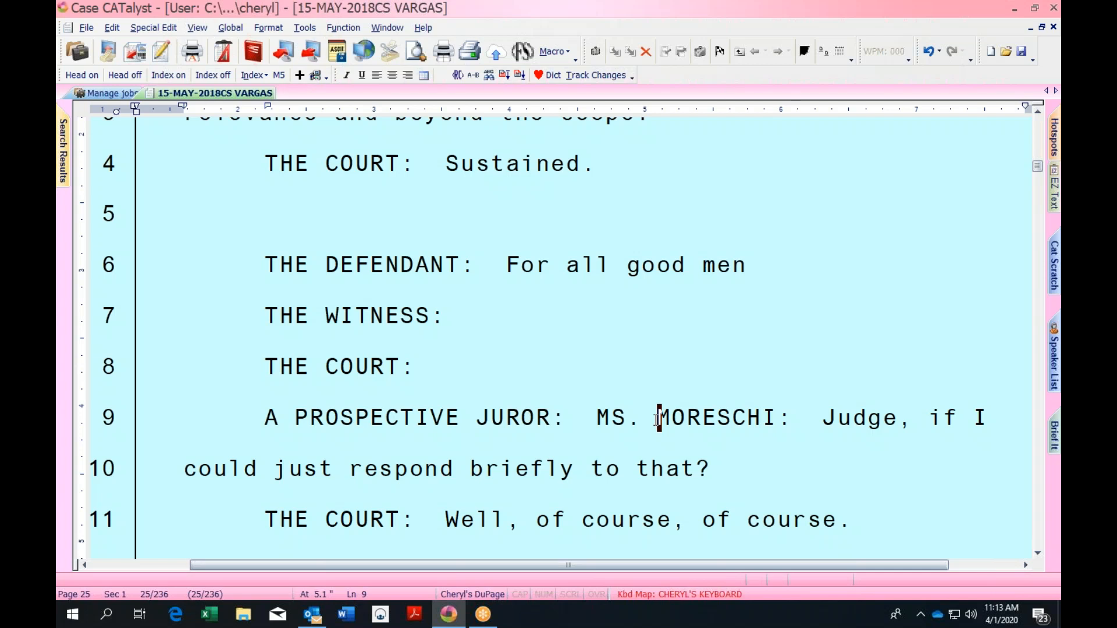
{"action": "key", "text": "ctrl+shift+g"}
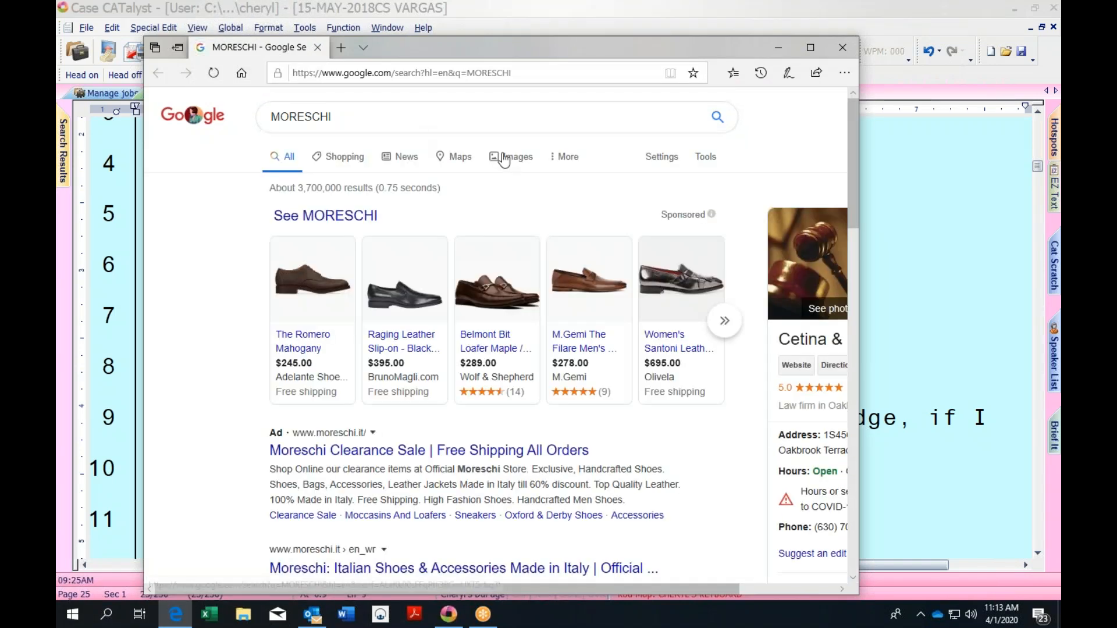
Close the Edge search results and put the caret back on PROSPECTIVE on line 9
{"action": "left_click", "coordinate": [842, 49]}
{"action": "left_click", "coordinate": [655, 416]}
{"action": "key", "text": "ctrl+Left"}
{"action": "key", "text": "ctrl+Left"}
{"action": "key", "text": "ctrl+Left"}
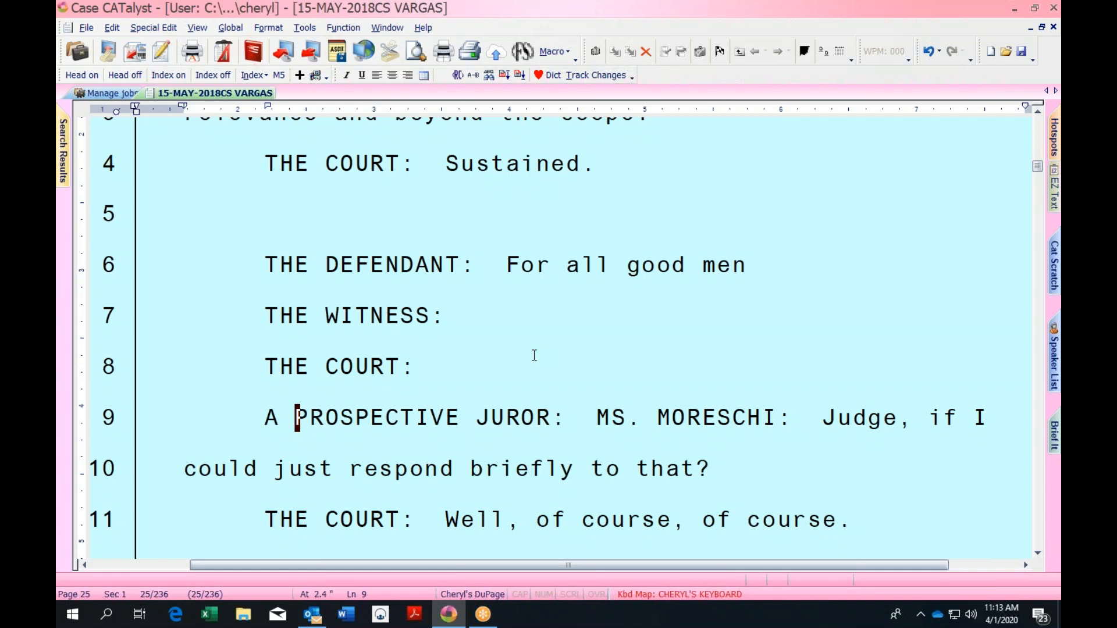
{"action": "key", "text": "ctrl+w"}
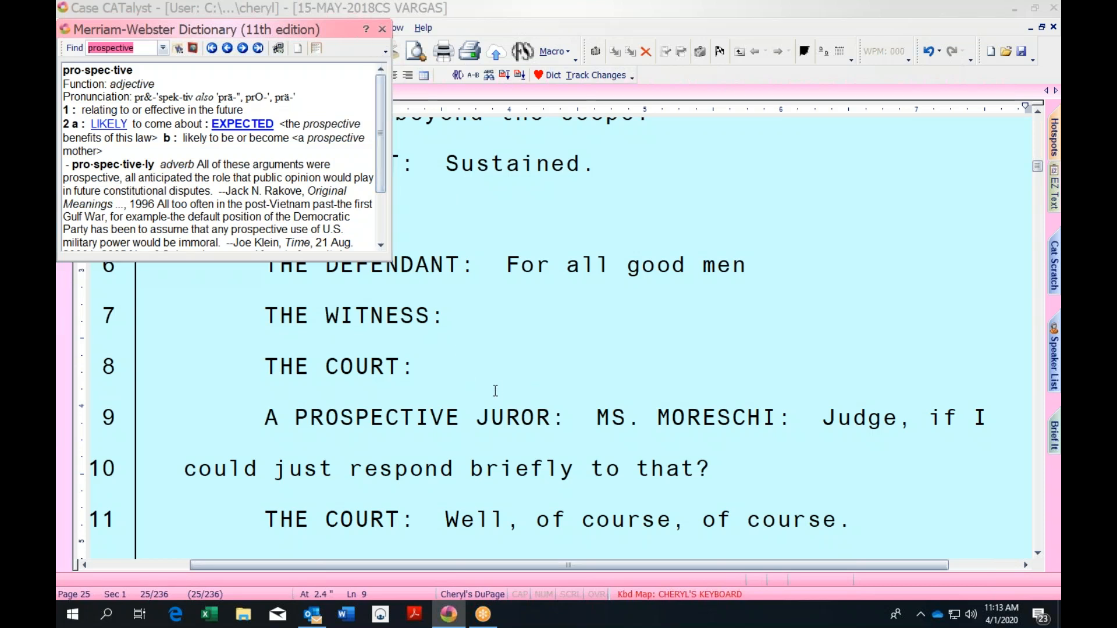
{"action": "left_click", "coordinate": [558, 405]}
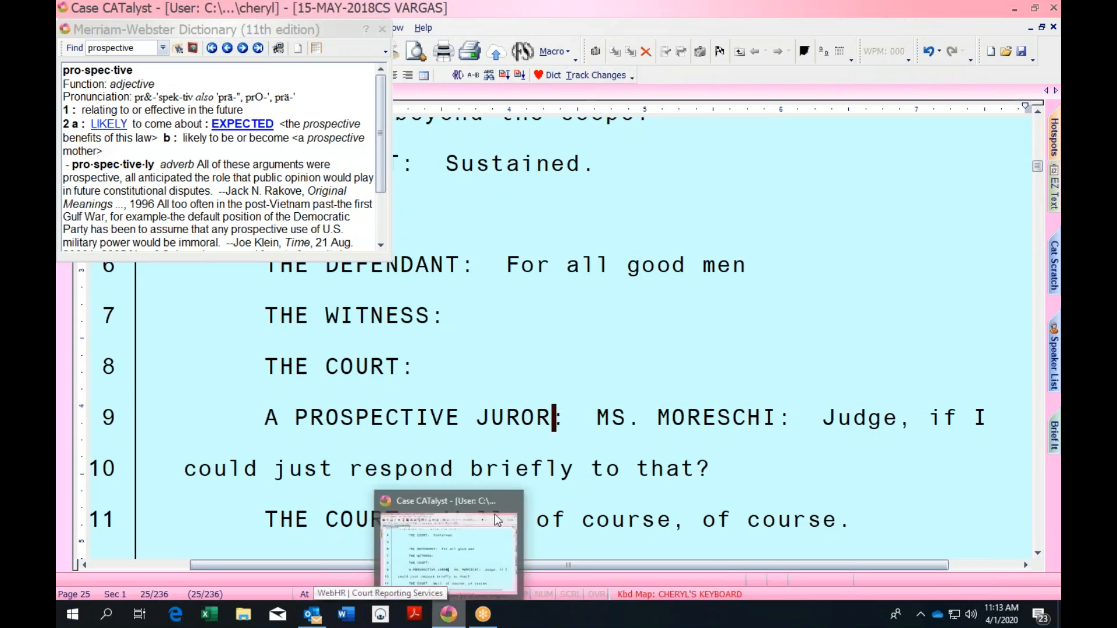
{"action": "left_click_drag", "start_coordinate": [1041, 169], "coordinate": [1040, 123]}
{"action": "left_click", "coordinate": [382, 31]}
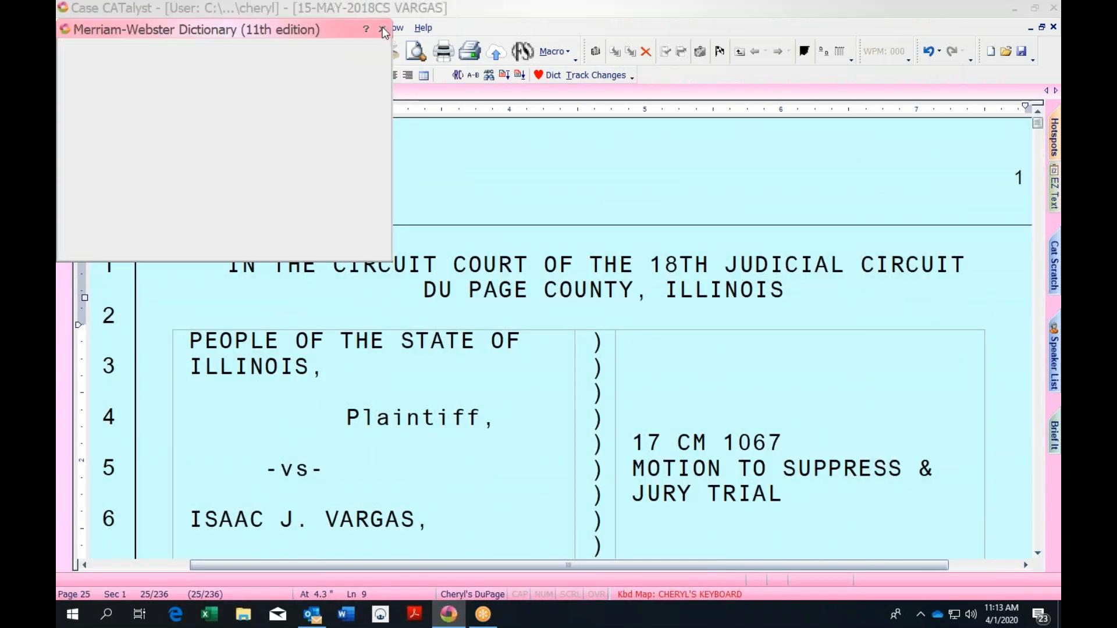
{"action": "double_click", "coordinate": [784, 12]}
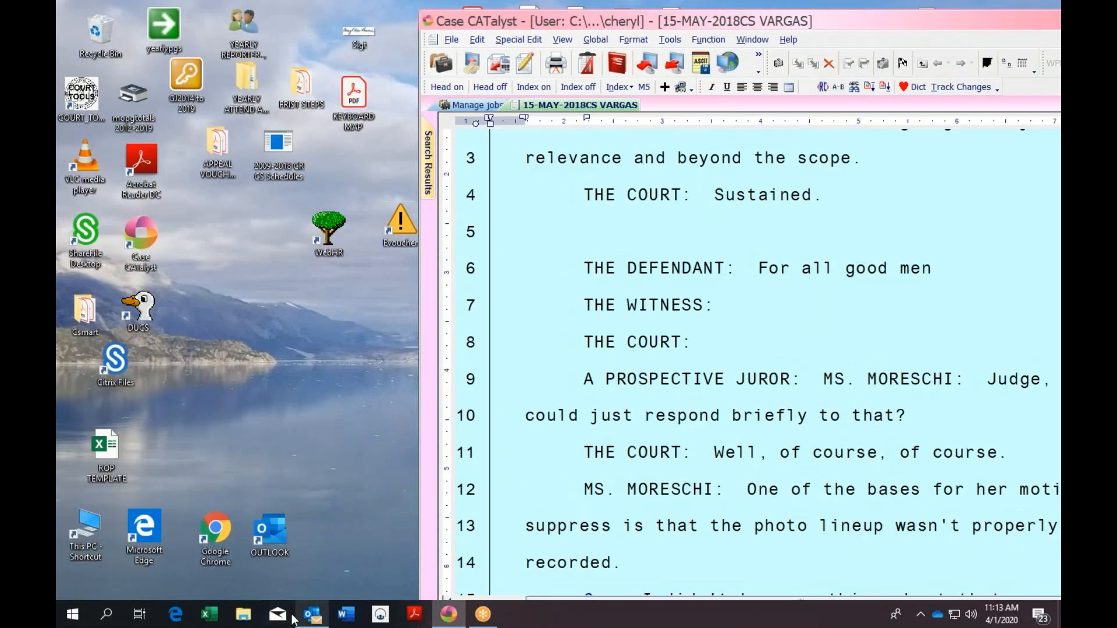
{"action": "left_click_drag", "start_coordinate": [832, 11], "coordinate": [570, 17]}
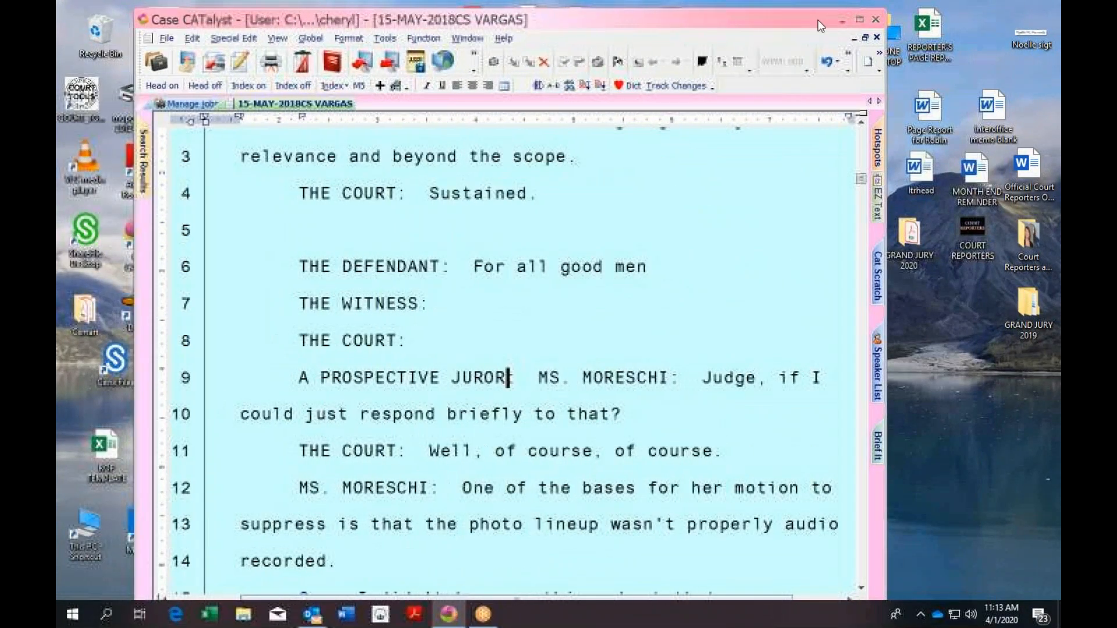
{"action": "left_click", "coordinate": [859, 19]}
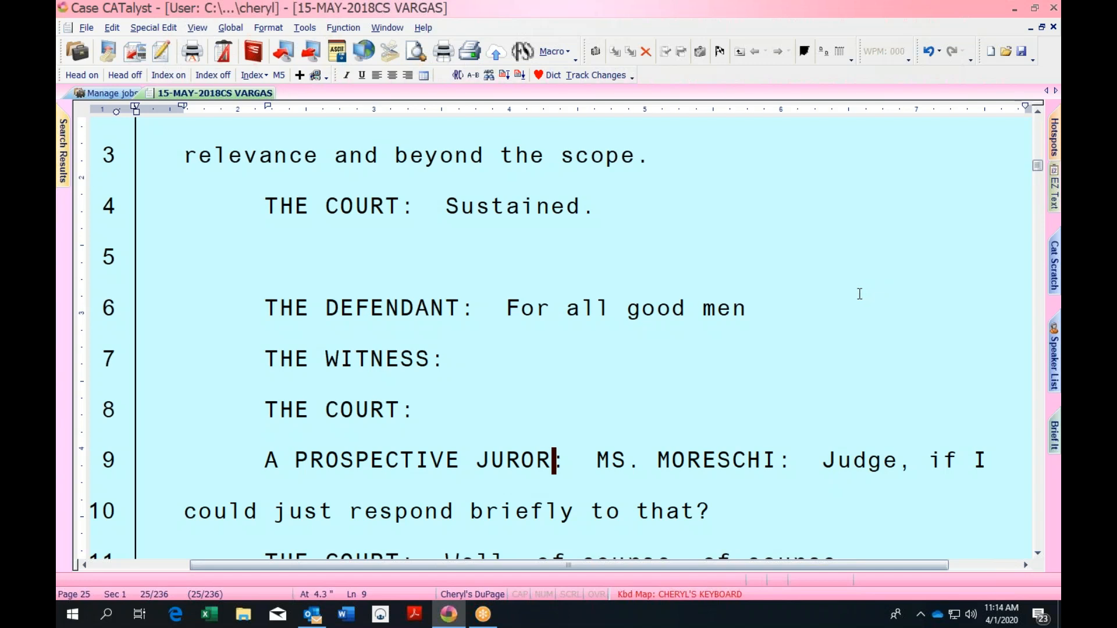
Open CHERYL'S KEYBOARD from the Kbd Map field and browse its Keypad, Play Macro and Query Realtime Translations keys
{"action": "double_click", "coordinate": [721, 595]}
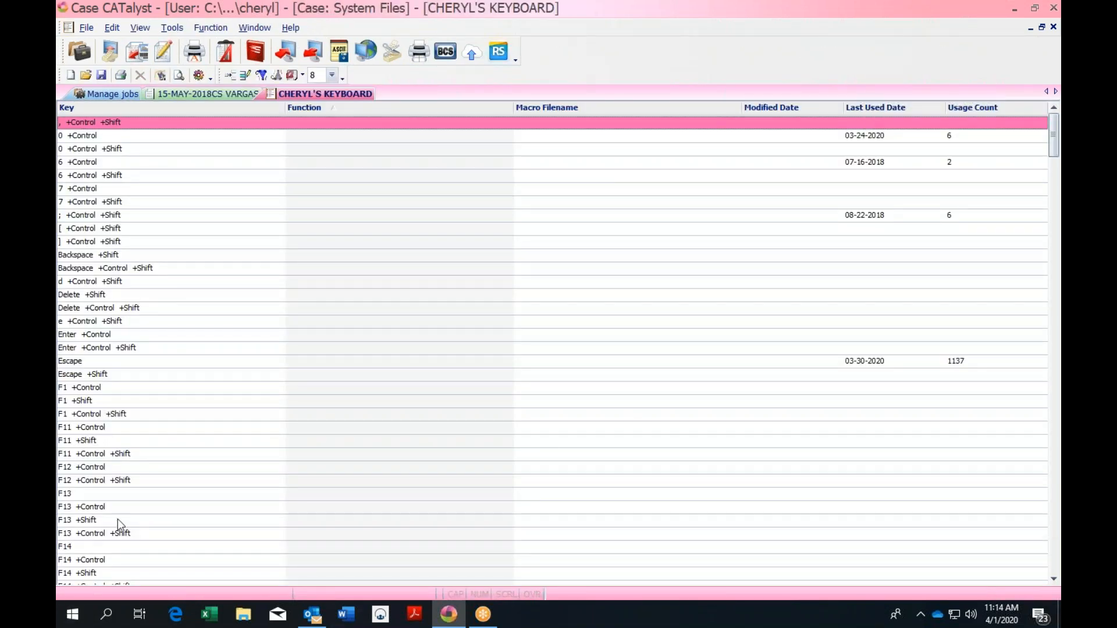
{"action": "key", "text": "k"}
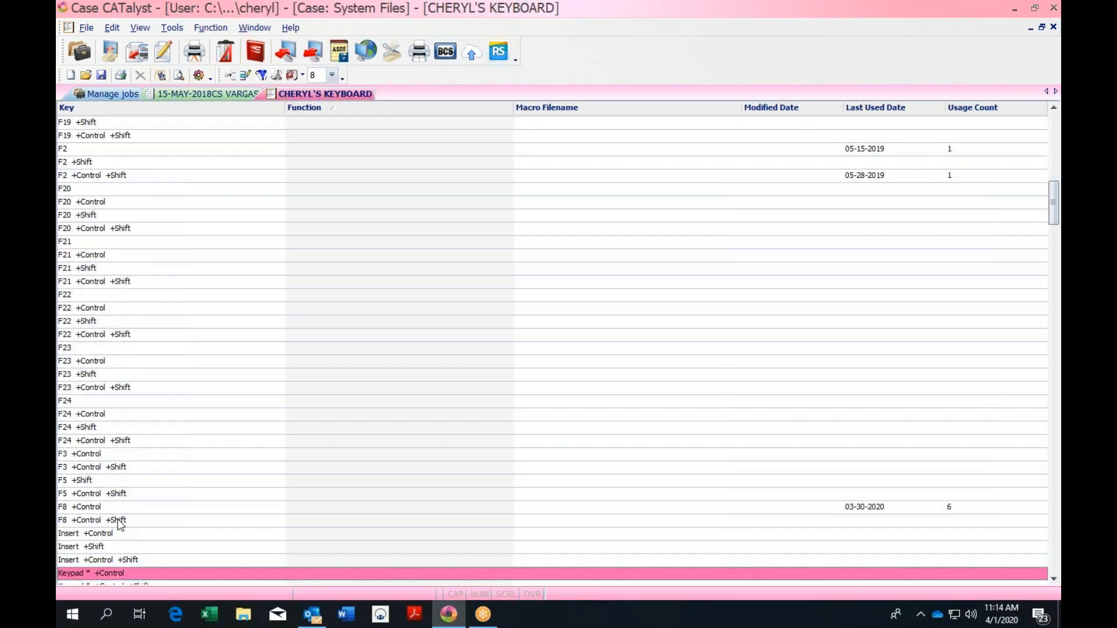
{"action": "left_click_drag", "start_coordinate": [1055, 220], "coordinate": [1058, 310]}
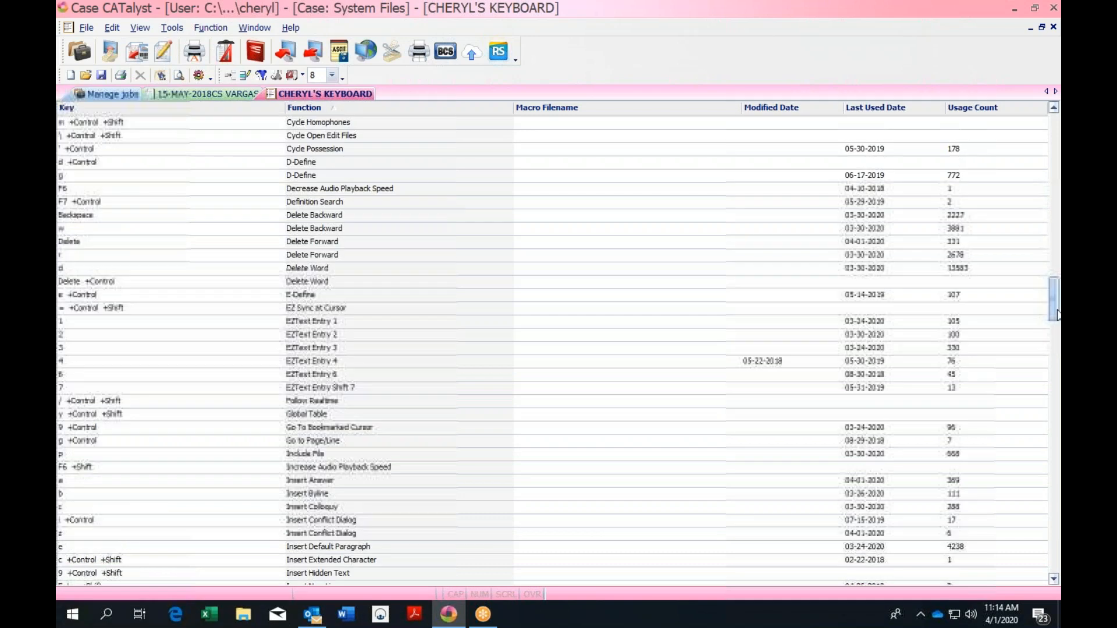
{"action": "key", "text": "k"}
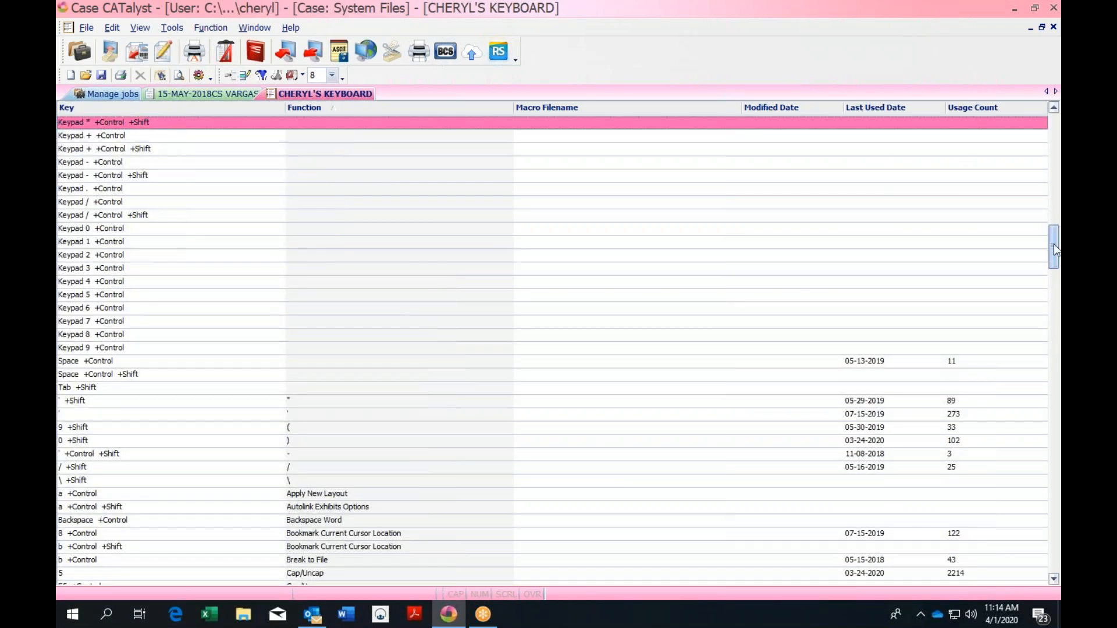
{"action": "left_click_drag", "start_coordinate": [1053, 247], "coordinate": [1054, 283]}
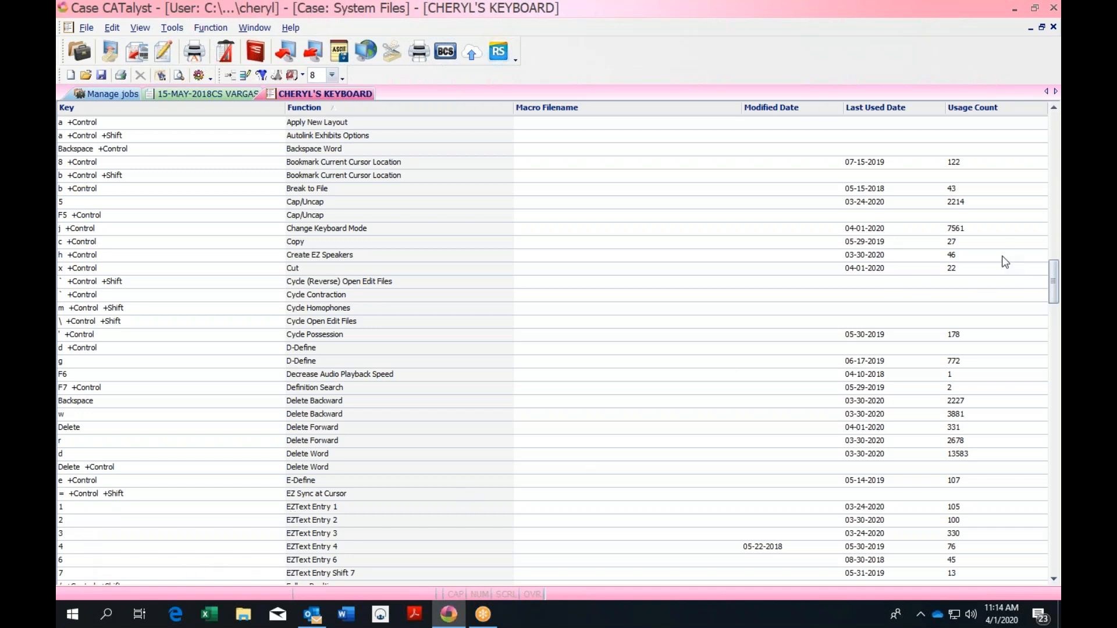
{"action": "left_click_drag", "start_coordinate": [1056, 280], "coordinate": [1056, 132]}
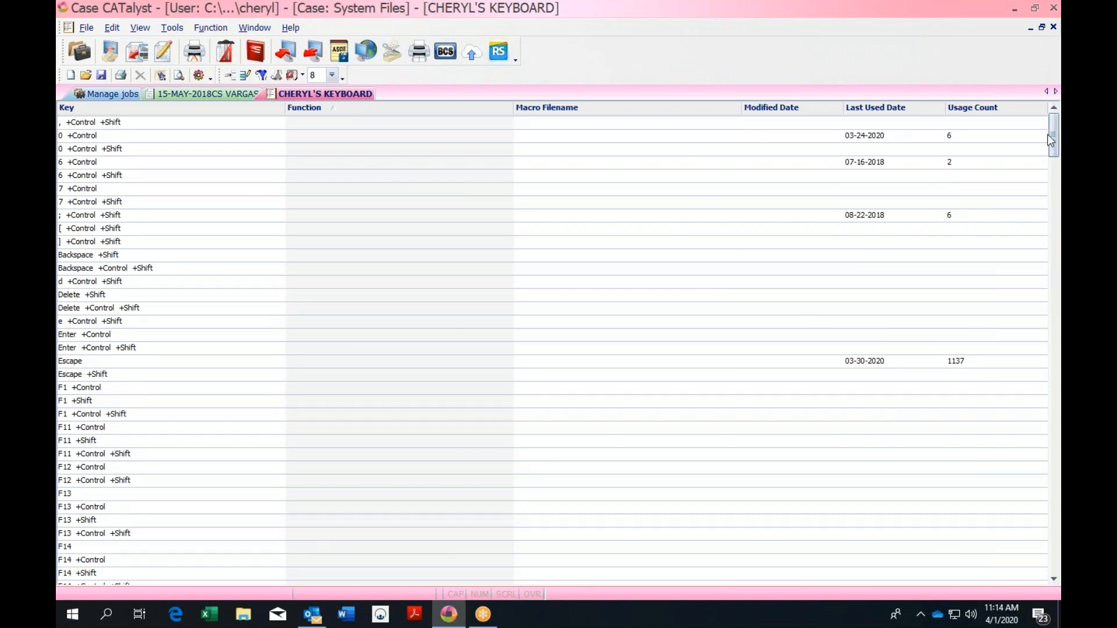
{"action": "left_click_drag", "start_coordinate": [1053, 135], "coordinate": [1054, 192]}
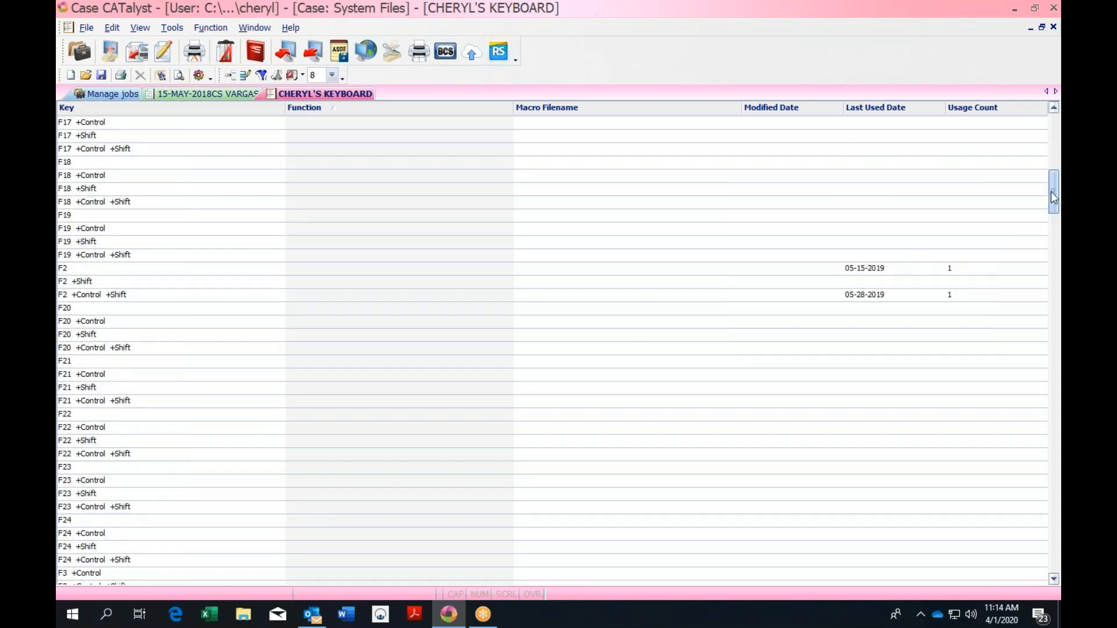
{"action": "left_click_drag", "start_coordinate": [1055, 196], "coordinate": [1053, 307]}
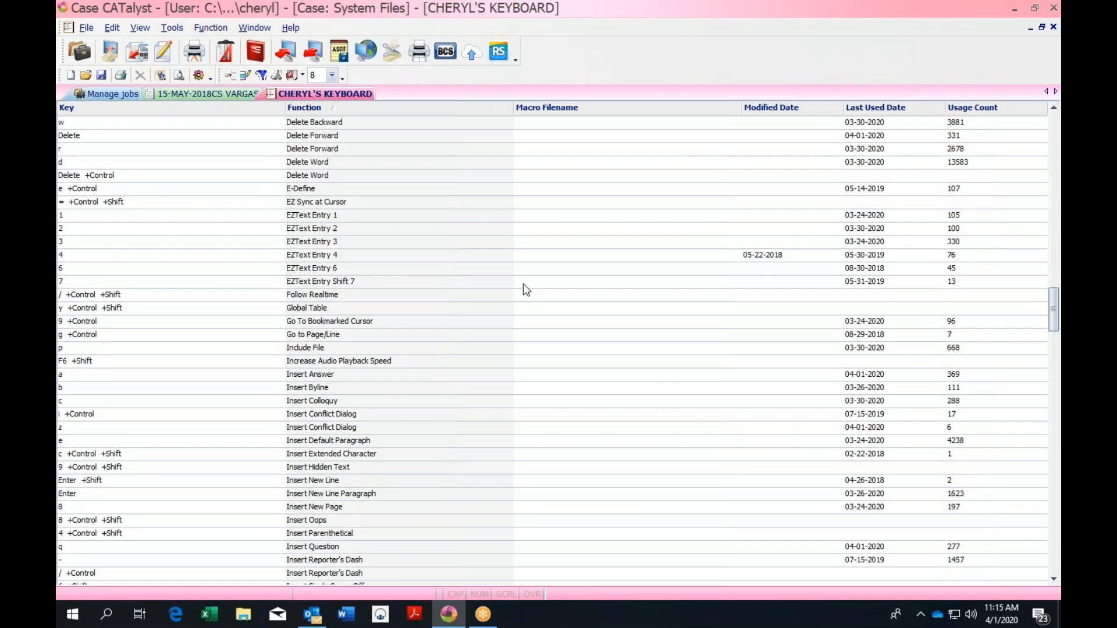
{"action": "key", "text": "o"}
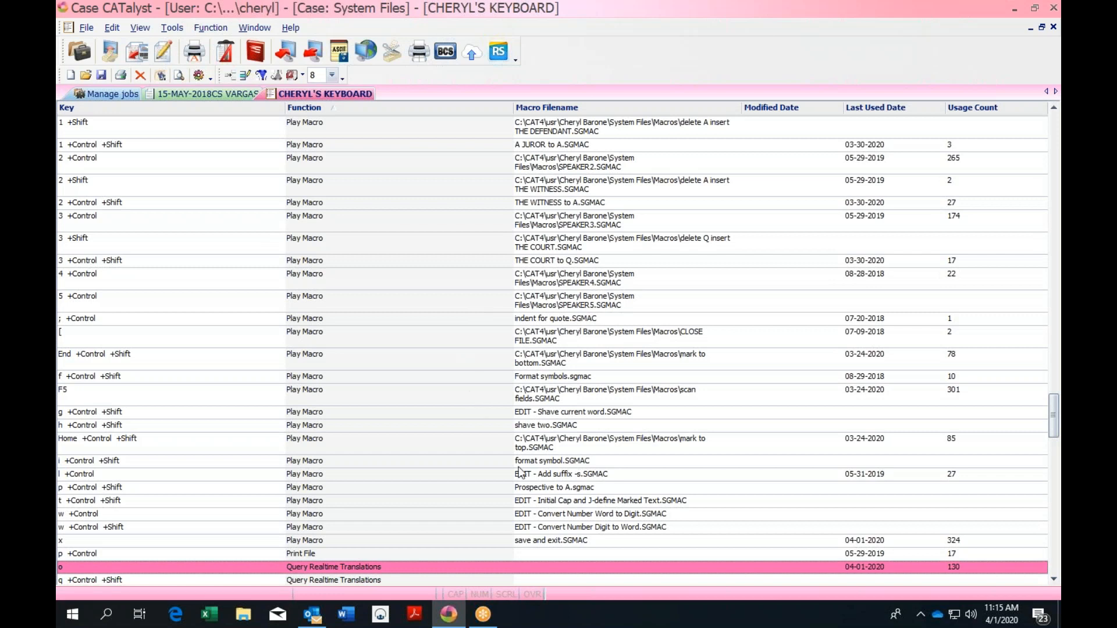
{"action": "double_click", "coordinate": [407, 566]}
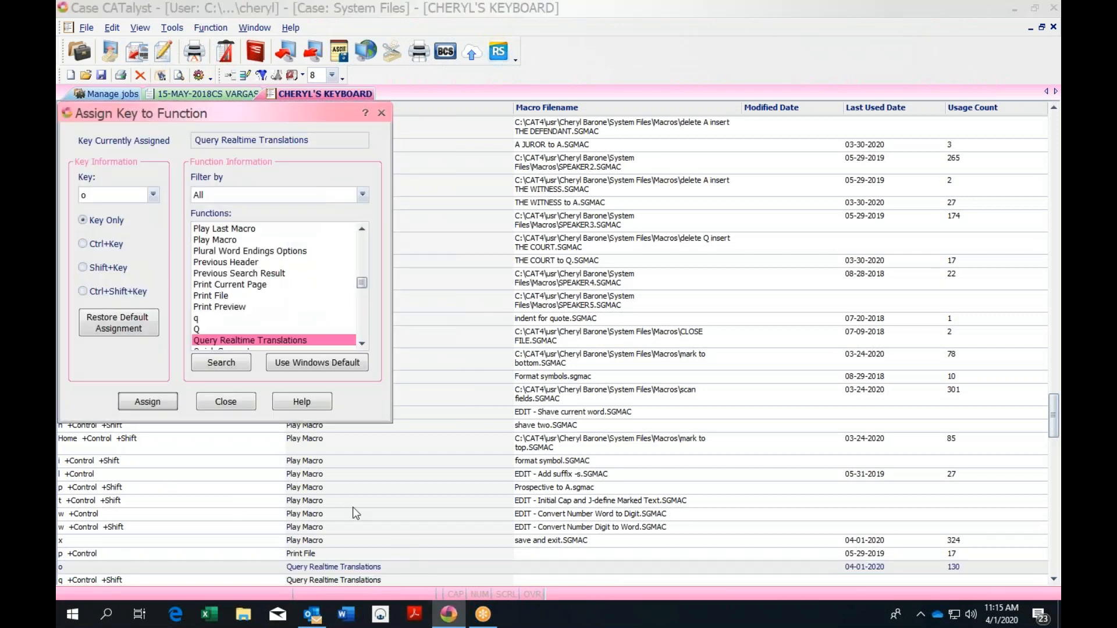
{"action": "left_click_drag", "start_coordinate": [252, 113], "coordinate": [406, 108]}
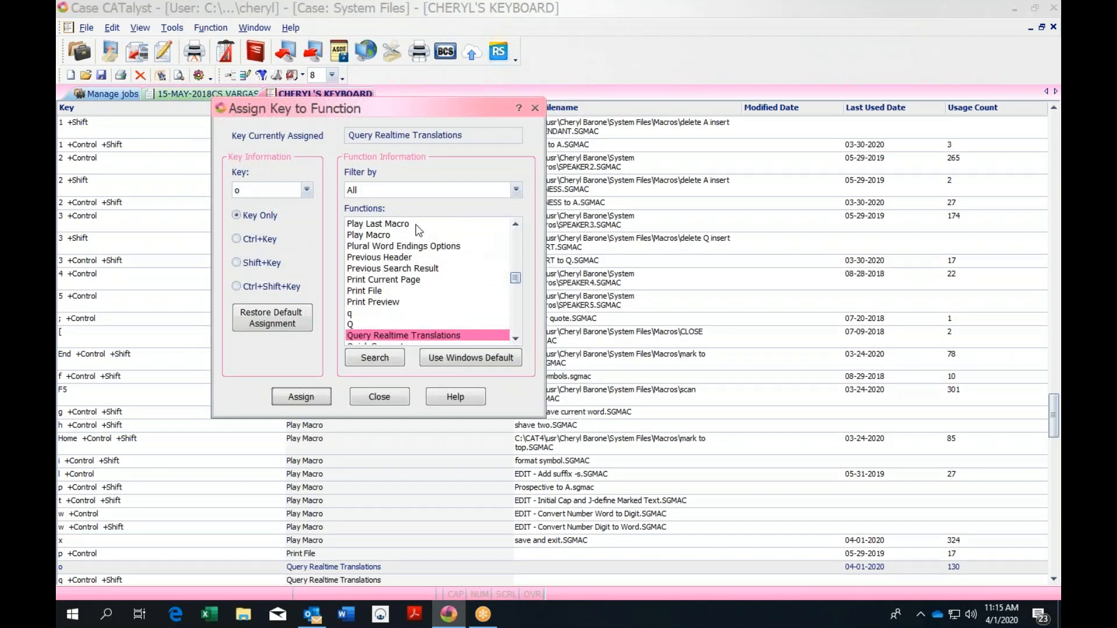
{"action": "mouse_move", "coordinate": [515, 278]}
{"action": "left_mouse_down"}
{"action": "mouse_move", "coordinate": [518, 235]}
{"action": "mouse_move", "coordinate": [518, 264]}
{"action": "left_mouse_up"}
{"action": "left_click", "coordinate": [516, 339]}
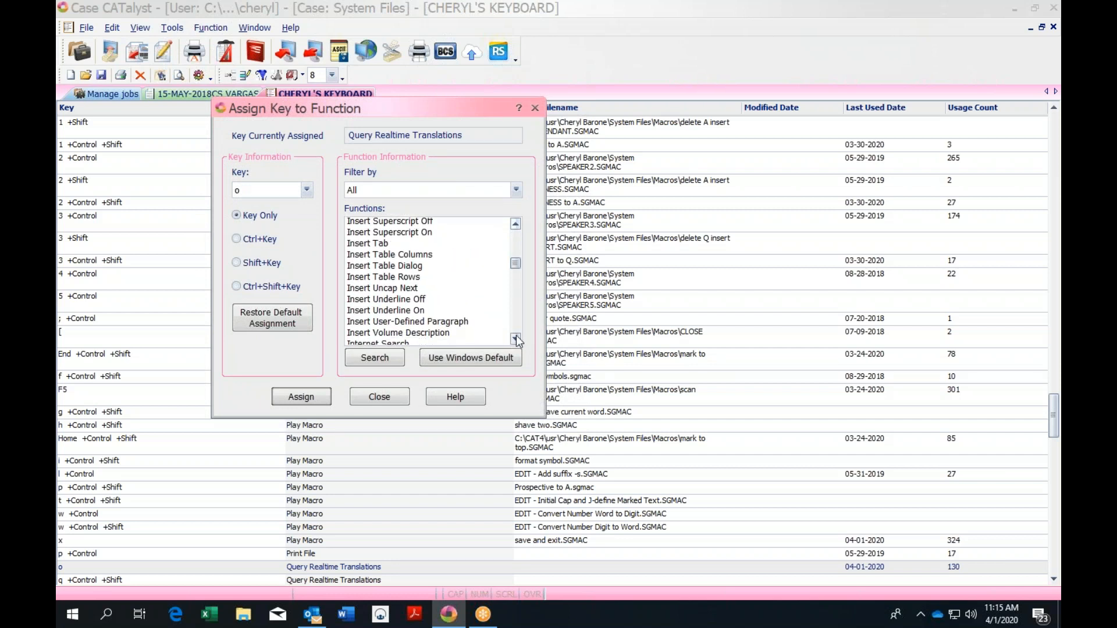
{"action": "left_click", "coordinate": [515, 338]}
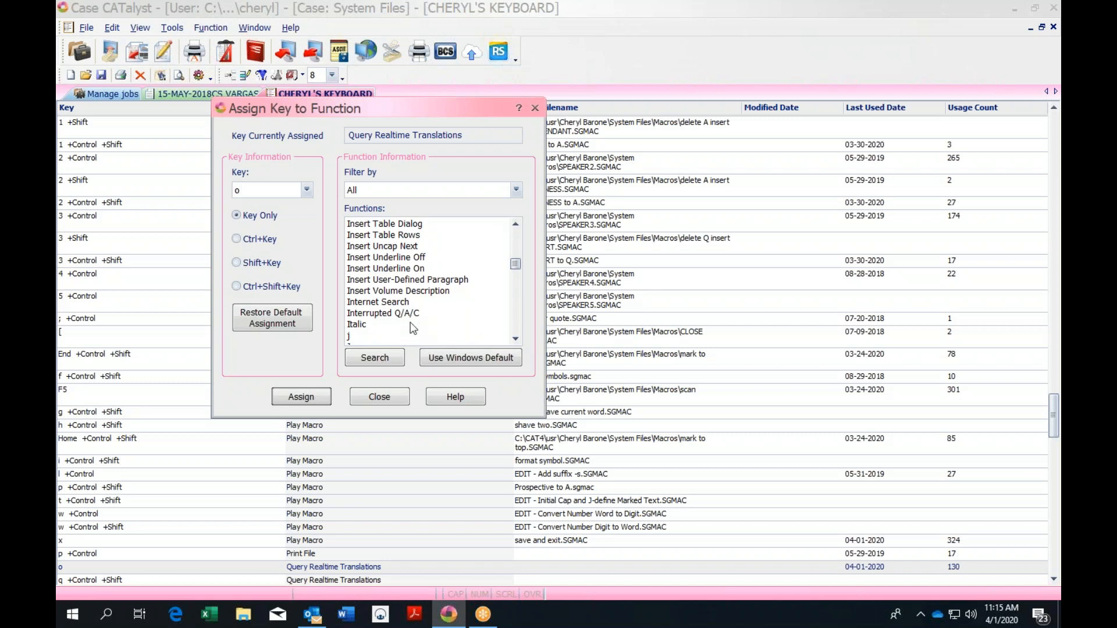
{"action": "left_click", "coordinate": [515, 338]}
{"action": "left_click", "coordinate": [515, 340]}
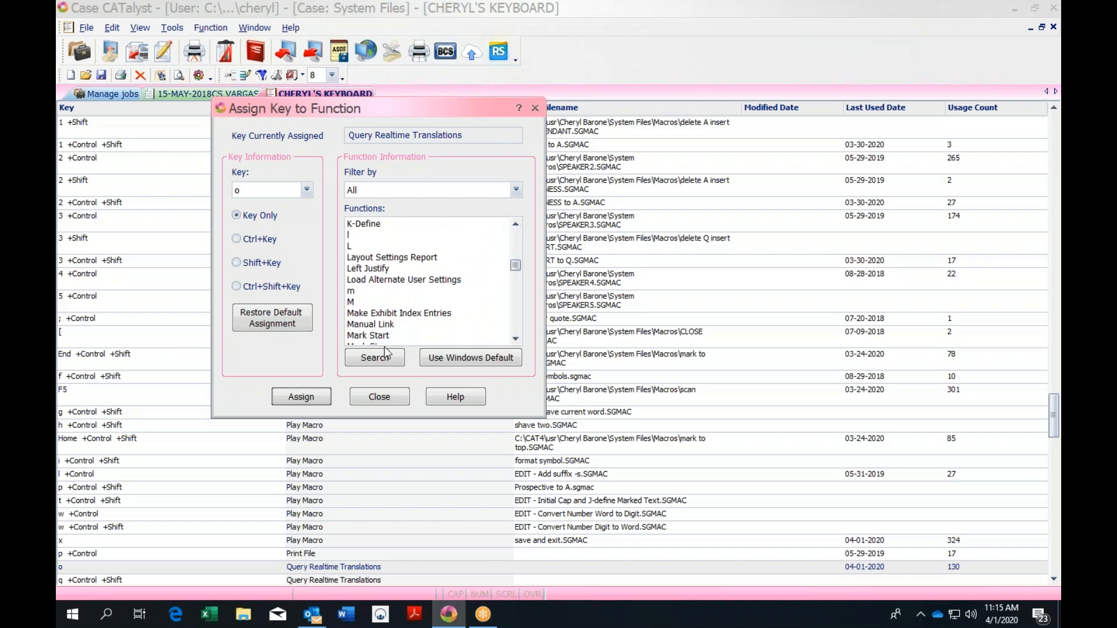
{"action": "left_click", "coordinate": [516, 339]}
{"action": "left_click", "coordinate": [516, 339]}
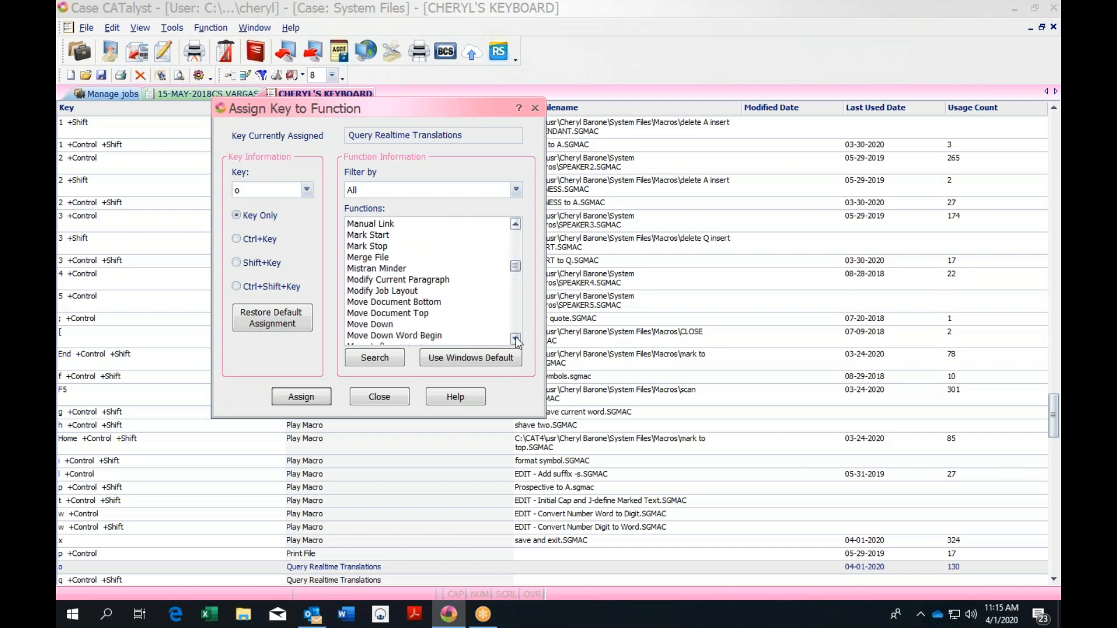
{"action": "left_click", "coordinate": [535, 108]}
Close the keyboard map and look up the /PWAEUS/SES entry for 'bases' on line 12
{"action": "left_click", "coordinate": [1053, 26]}
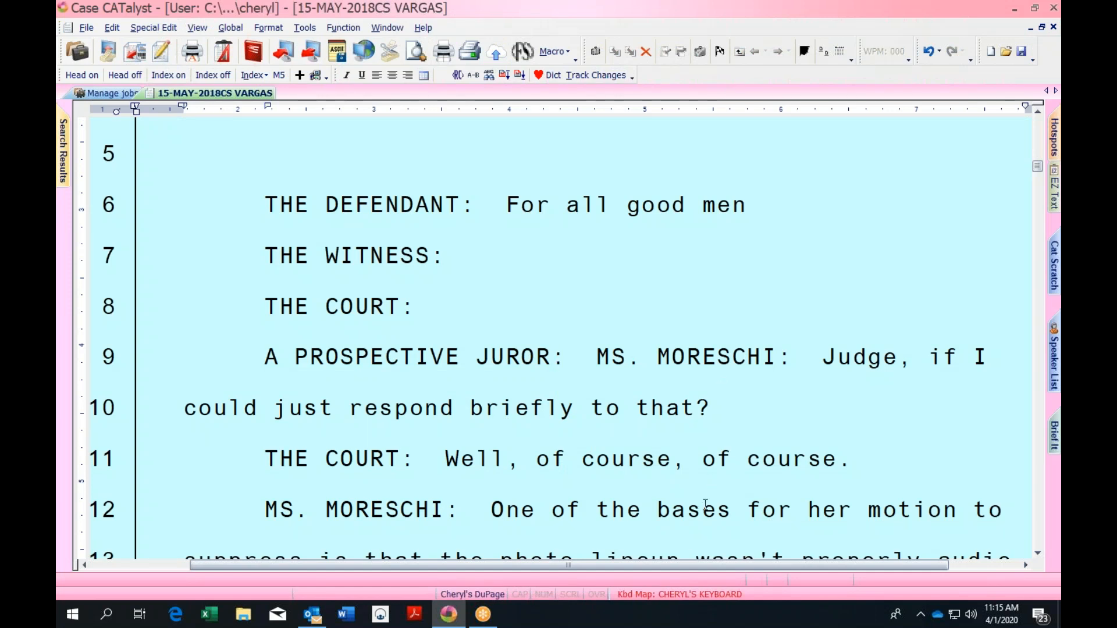
{"action": "left_click", "coordinate": [657, 507]}
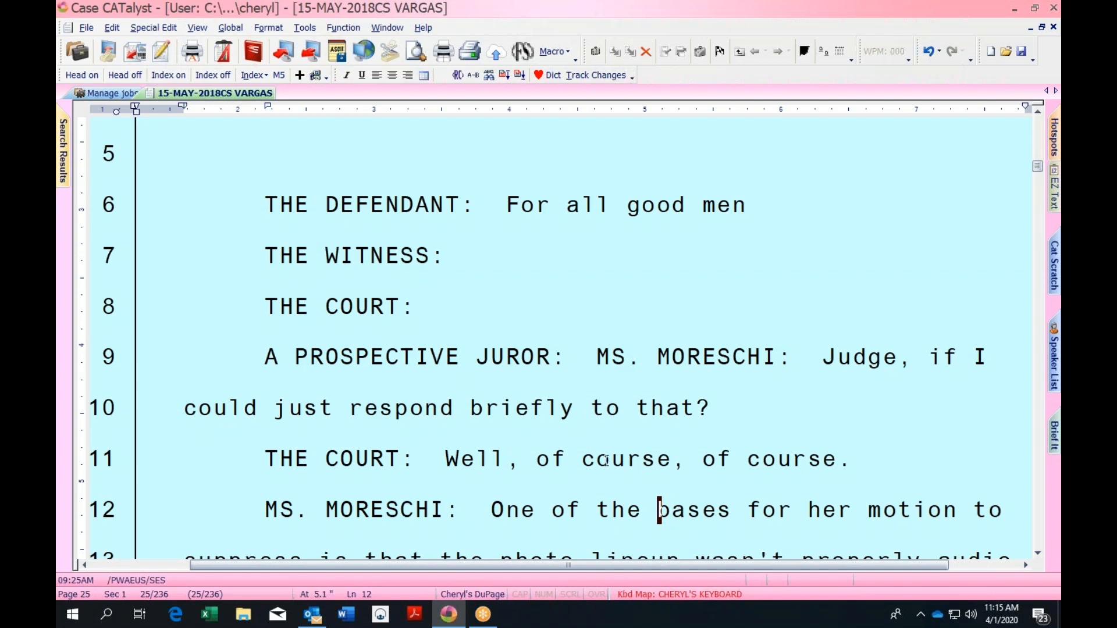
{"action": "key", "text": "ctrl+l"}
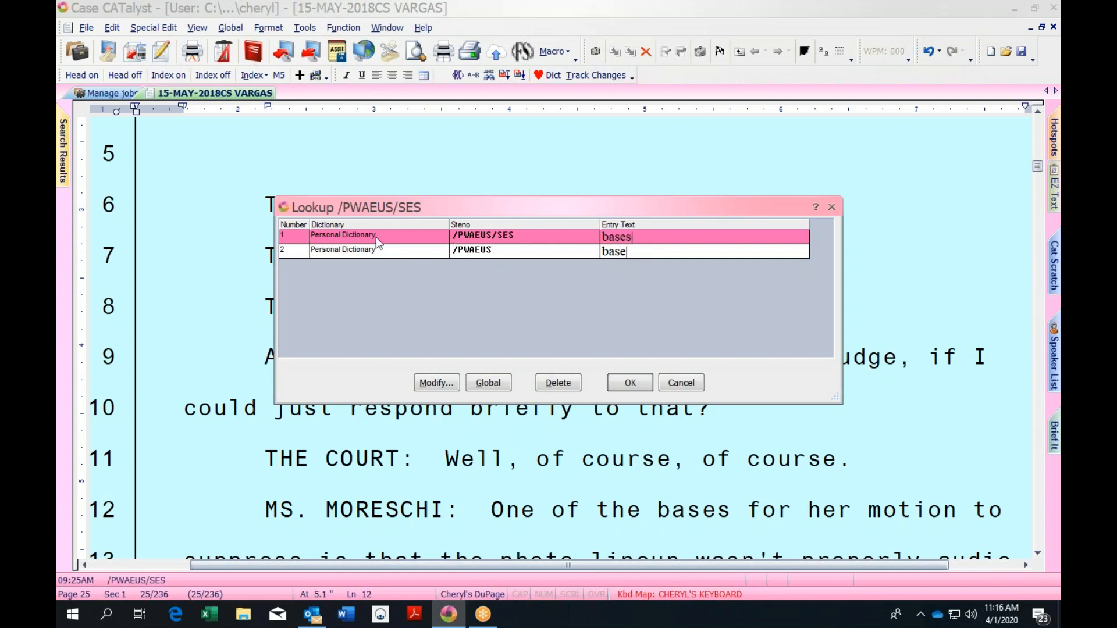
Open the 'bases' entry in Modify Dictionary Entry, confirm it unchanged, and close Lookup
{"action": "left_click", "coordinate": [434, 382]}
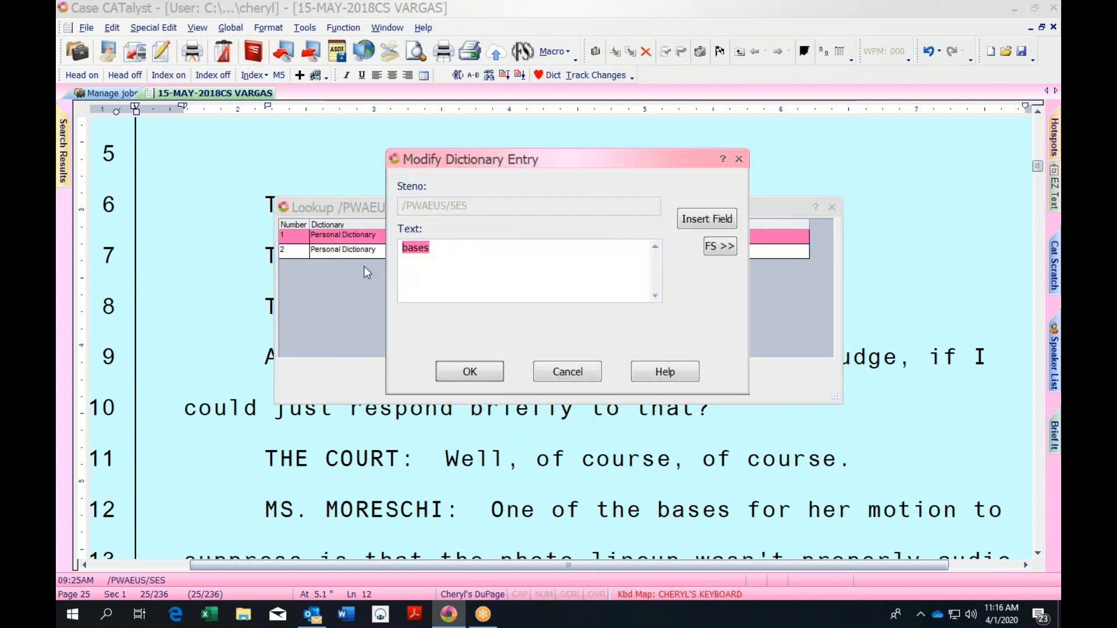
{"action": "left_click", "coordinate": [484, 371]}
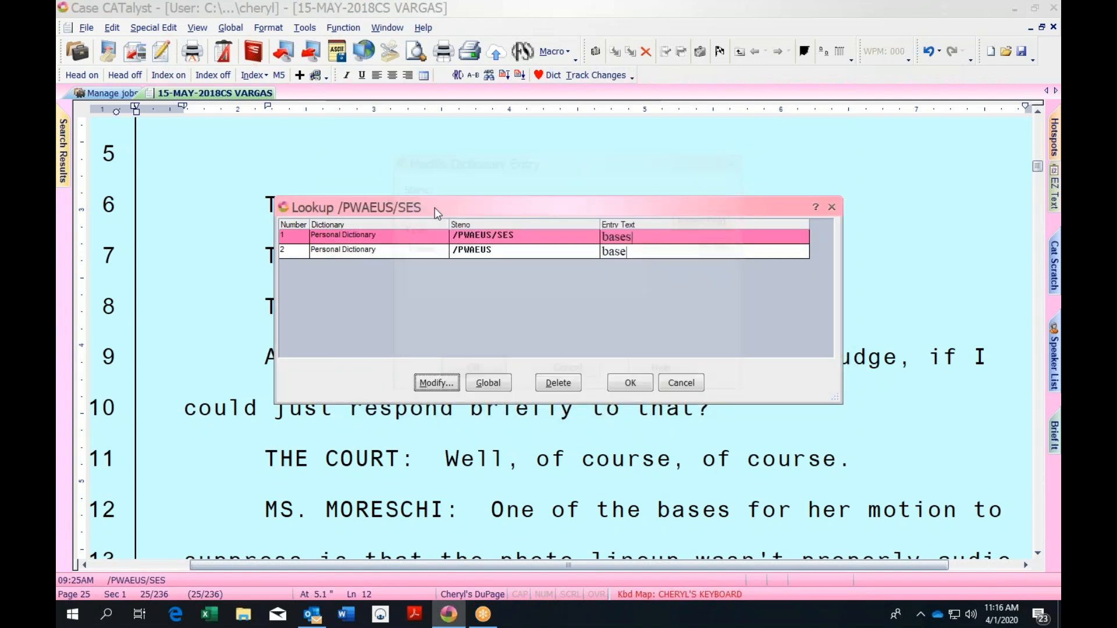
{"action": "left_click", "coordinate": [833, 208]}
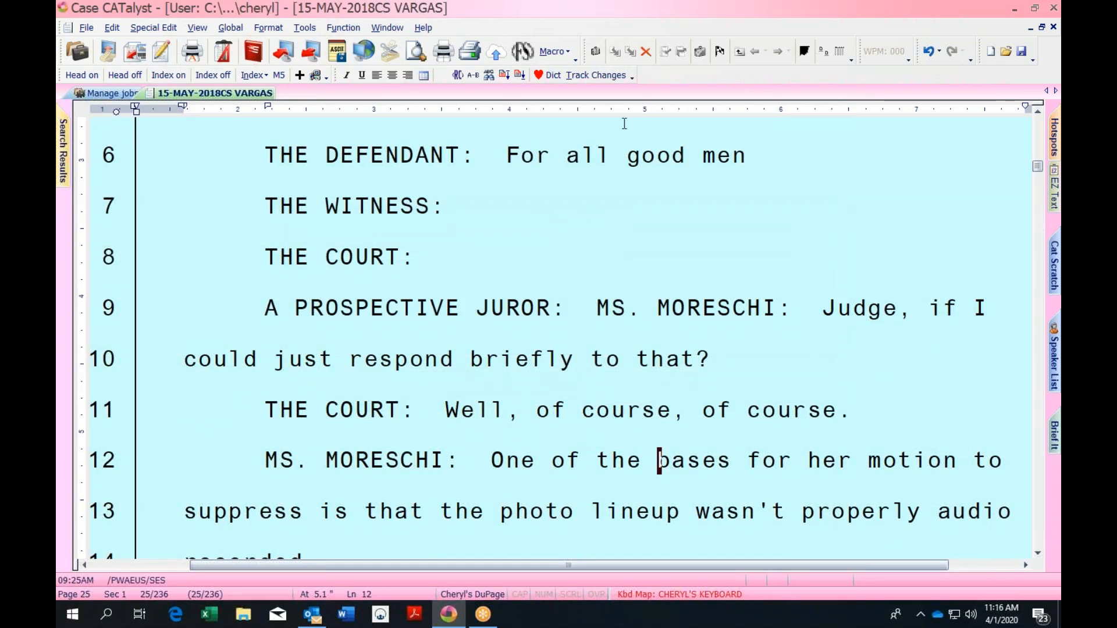
Delete all text before 'It continues on…' at page 33, line 22
{"action": "mouse_move", "coordinate": [1037, 166]}
{"action": "left_mouse_down"}
{"action": "mouse_move", "coordinate": [1037, 113]}
{"action": "mouse_move", "coordinate": [1040, 164]}
{"action": "left_mouse_up"}
{"action": "left_click", "coordinate": [259, 333]}
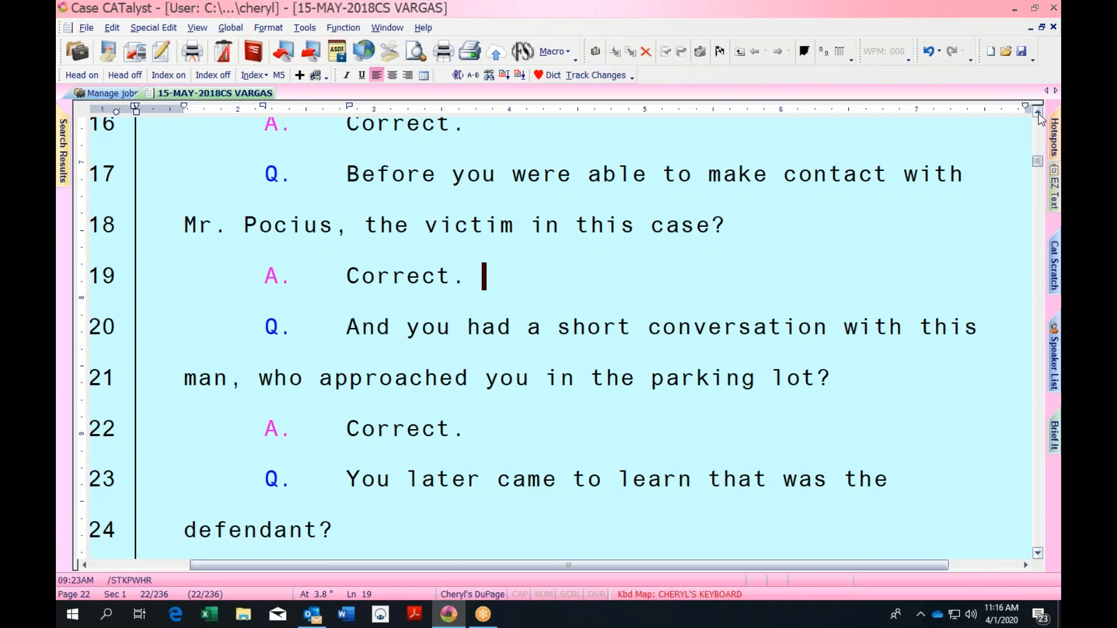
{"action": "mouse_move", "coordinate": [1038, 166]}
{"action": "left_mouse_down"}
{"action": "mouse_move", "coordinate": [1038, 146]}
{"action": "mouse_move", "coordinate": [1038, 182]}
{"action": "left_mouse_up"}
{"action": "left_click", "coordinate": [323, 429]}
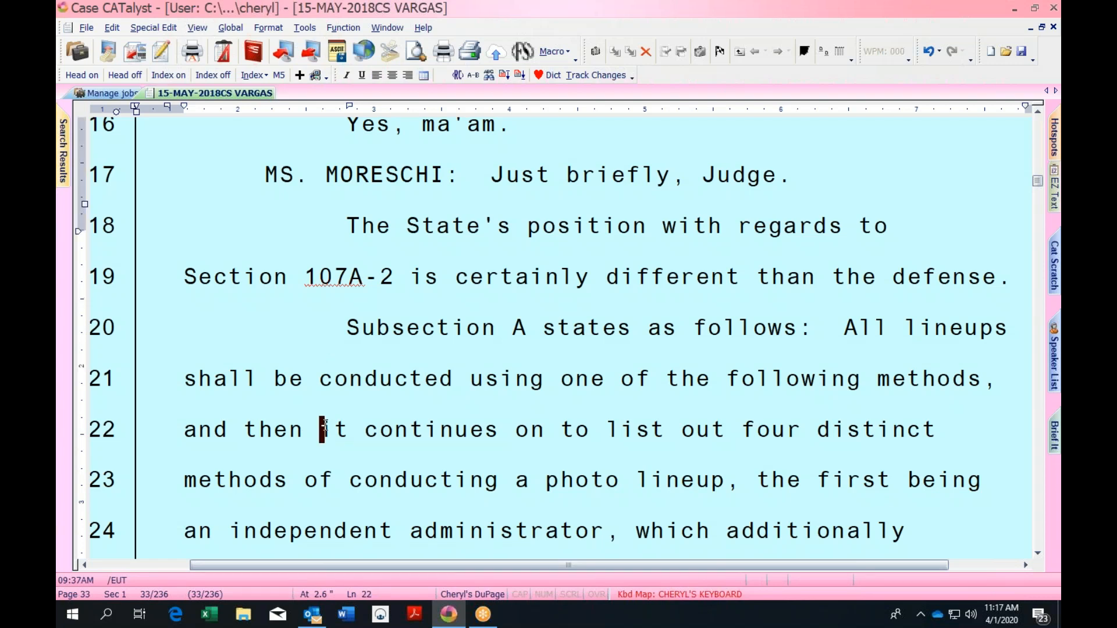
{"action": "key", "text": "ctrl+Home"}
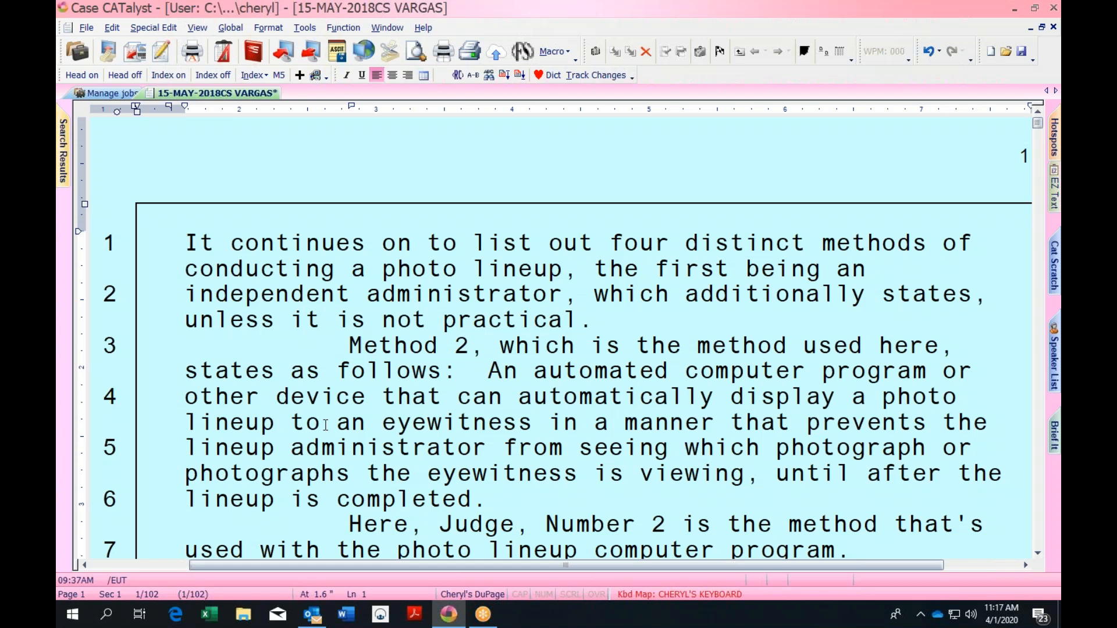
Undo the deletion, select from after 'Judge.' on page 48 line 10 to the end, and save
{"action": "key", "text": "ctrl+z"}
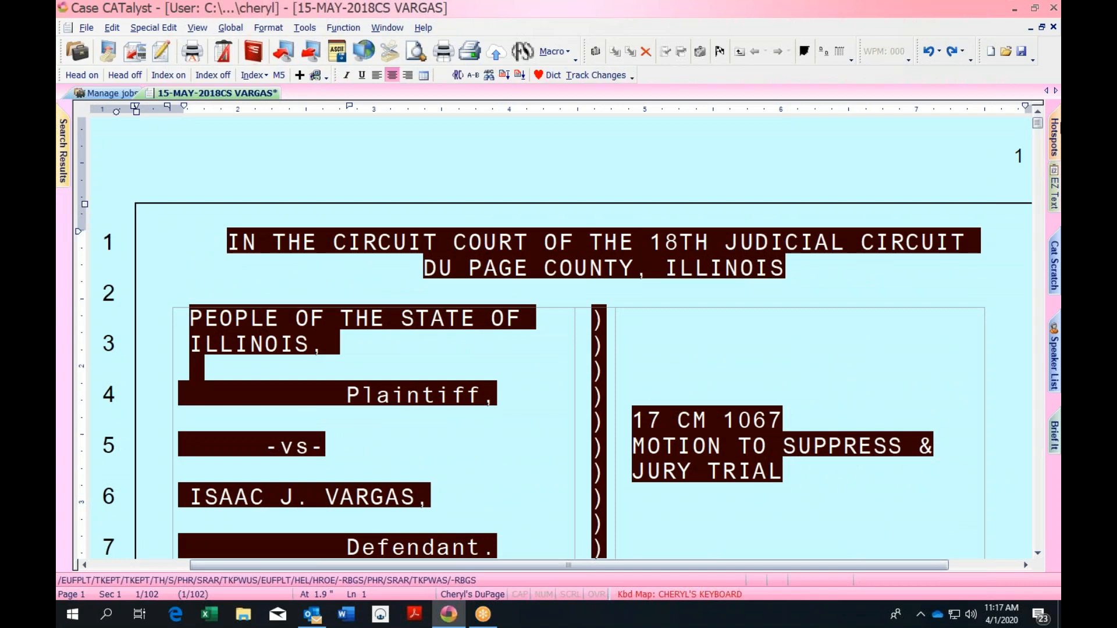
{"action": "left_click_drag", "start_coordinate": [1037, 123], "coordinate": [1037, 326]}
{"action": "left_click", "coordinate": [495, 295]}
{"action": "left_click", "coordinate": [785, 293]}
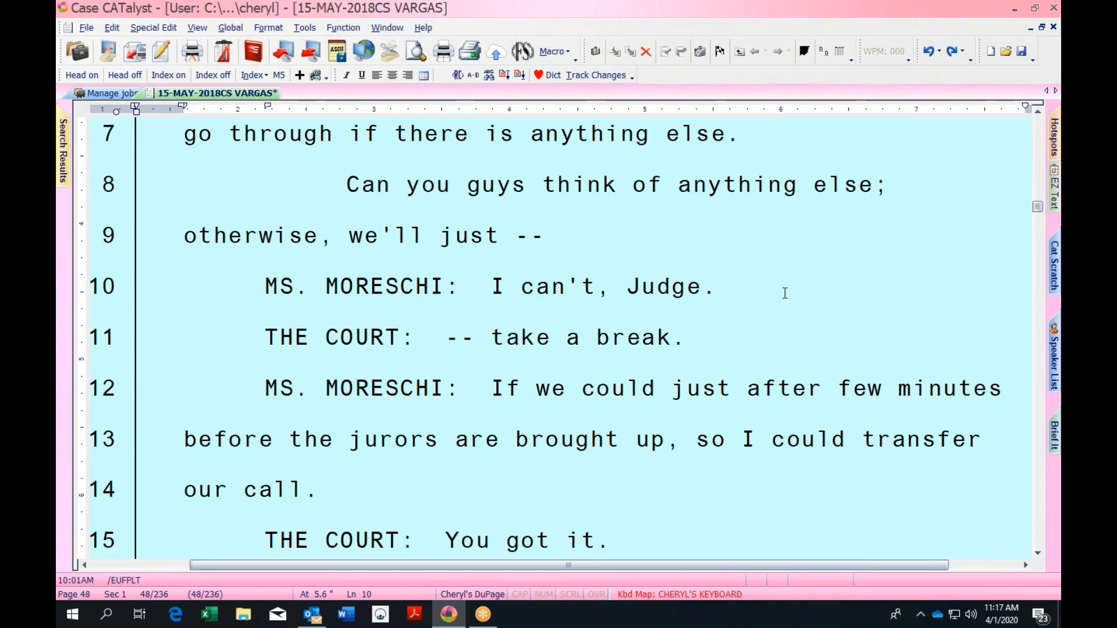
{"action": "key", "text": "ctrl+shift+End"}
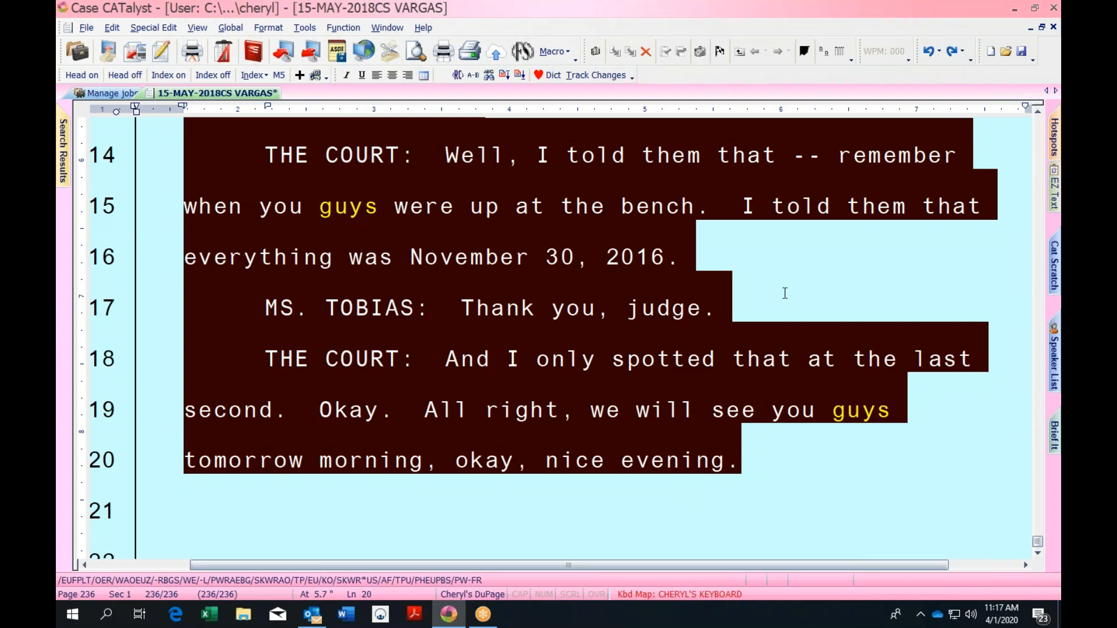
{"action": "key", "text": "ctrl+s"}
Narrow the transcript selection so it ends on line 10, then bring up the Help menu
{"action": "scroll", "coordinate": [1038, 116], "scroll_direction": "up", "scroll_amount": 4}
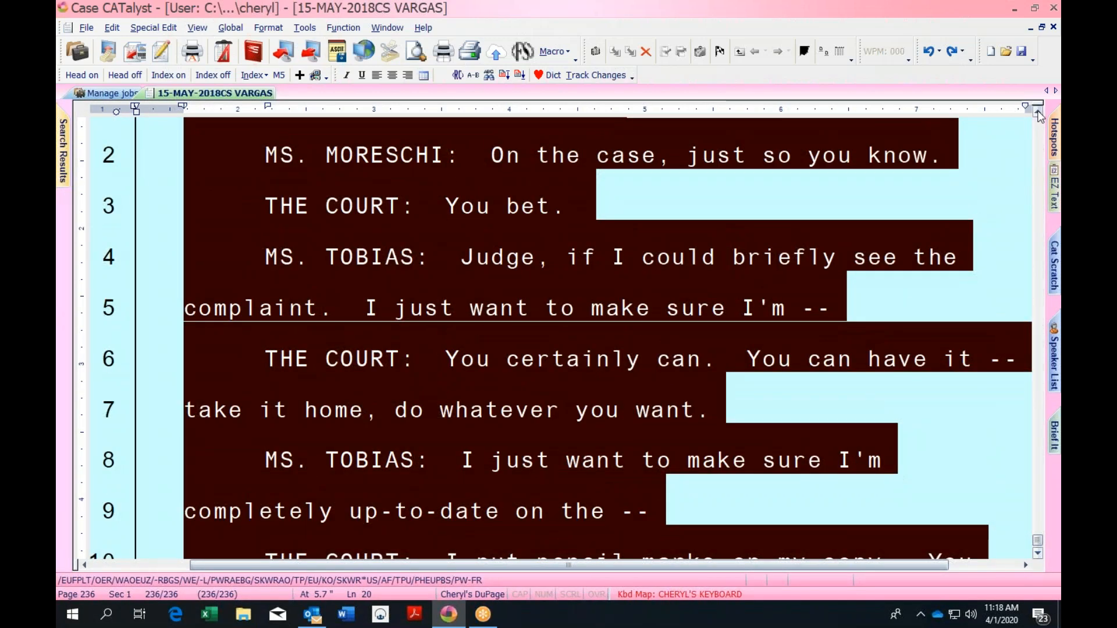
{"action": "scroll", "coordinate": [1038, 117], "scroll_direction": "up", "scroll_amount": 1}
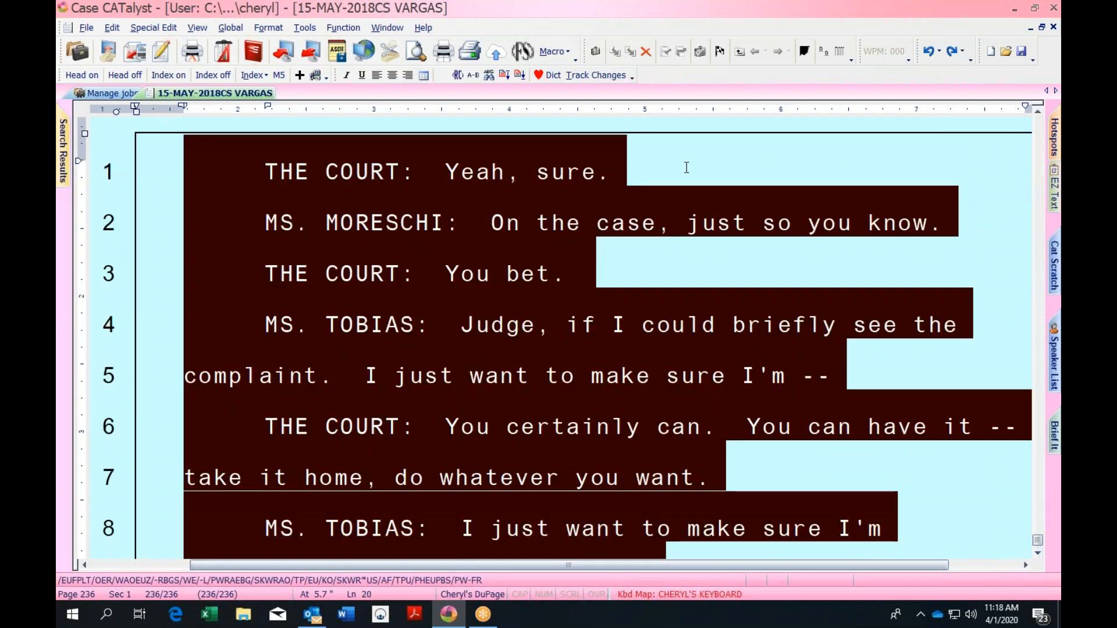
{"action": "left_click_drag", "start_coordinate": [686, 168], "coordinate": [645, 169]}
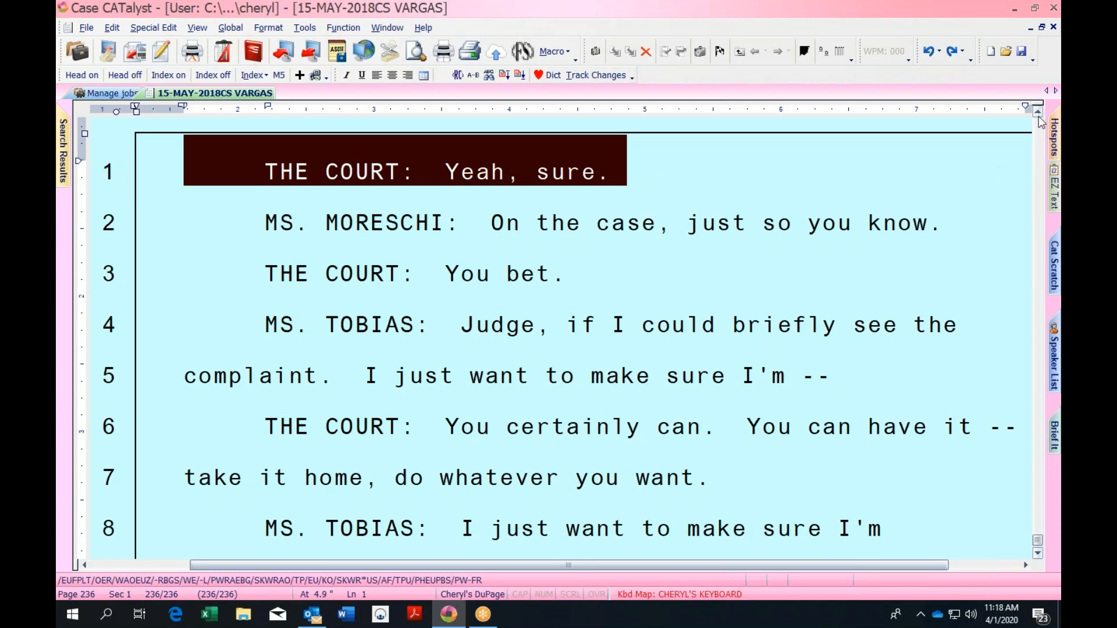
{"action": "scroll", "coordinate": [1041, 116], "scroll_direction": "up", "scroll_amount": 3}
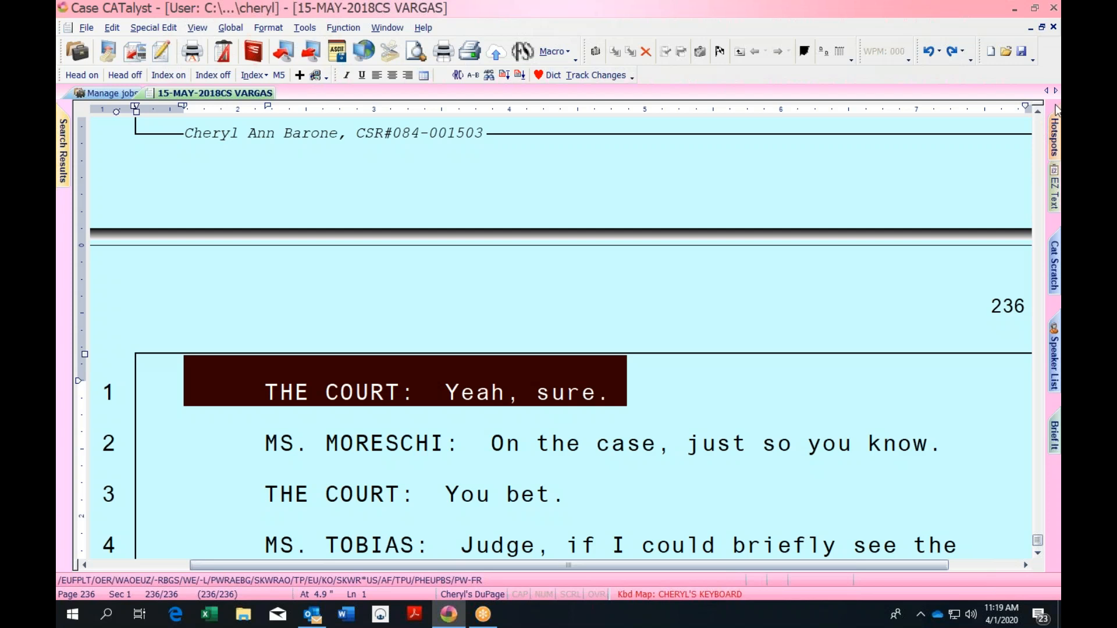
{"action": "scroll", "coordinate": [832, 205], "scroll_direction": "up", "scroll_amount": 6}
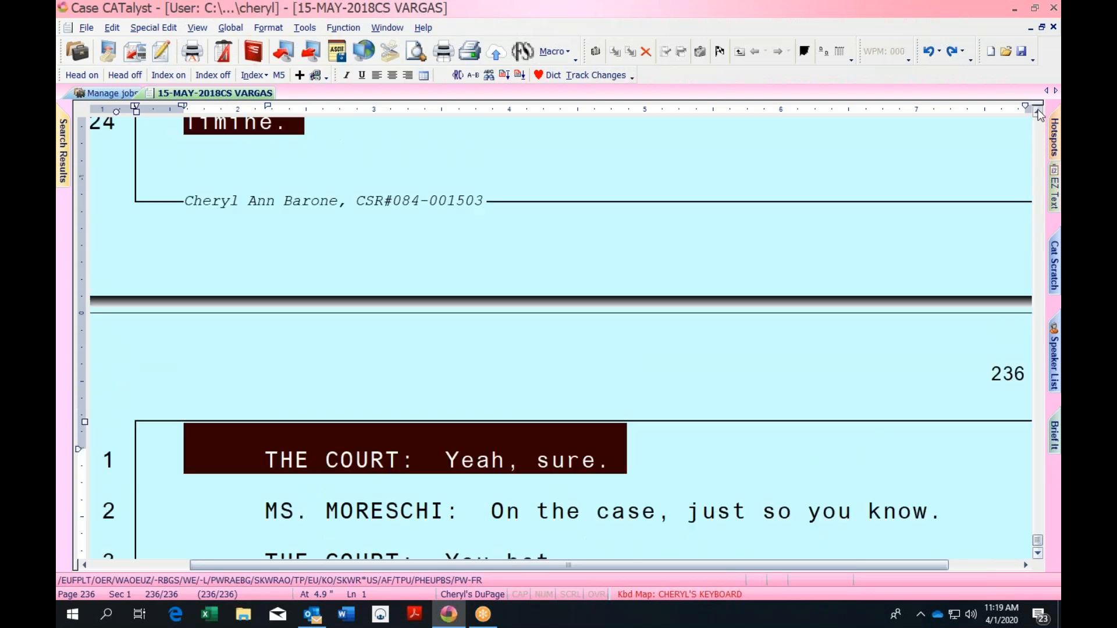
{"action": "left_click", "coordinate": [832, 205], "text": "shift"}
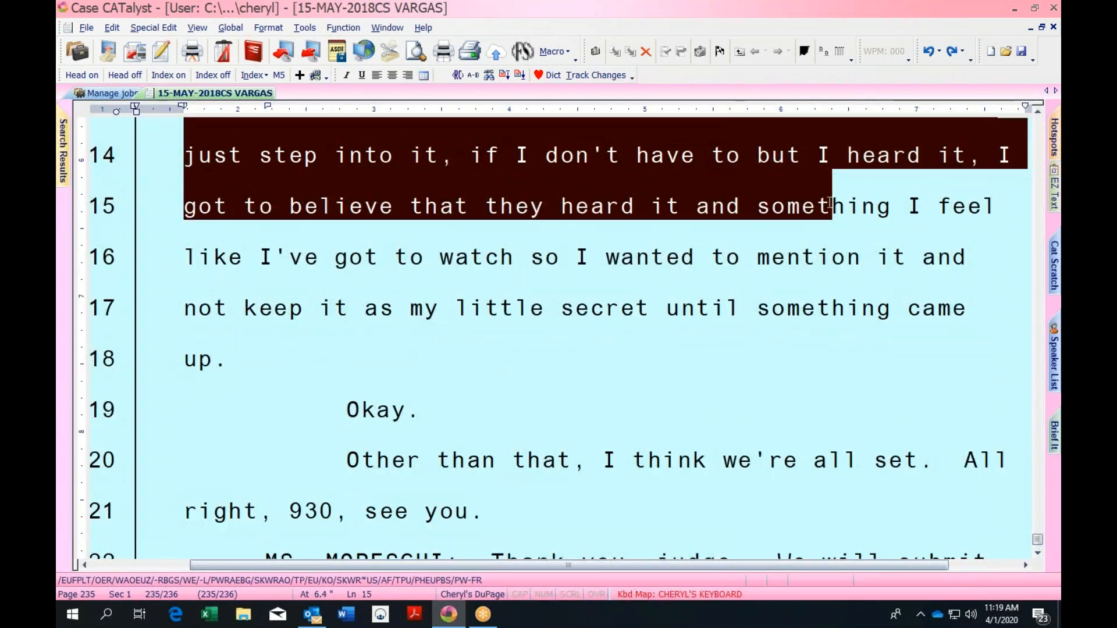
{"action": "key", "text": "shift+Up"}
{"action": "key", "text": "shift+Up"}
{"action": "key", "text": "shift+Up"}
{"action": "key", "text": "shift+Up"}
{"action": "key", "text": "shift+Up"}
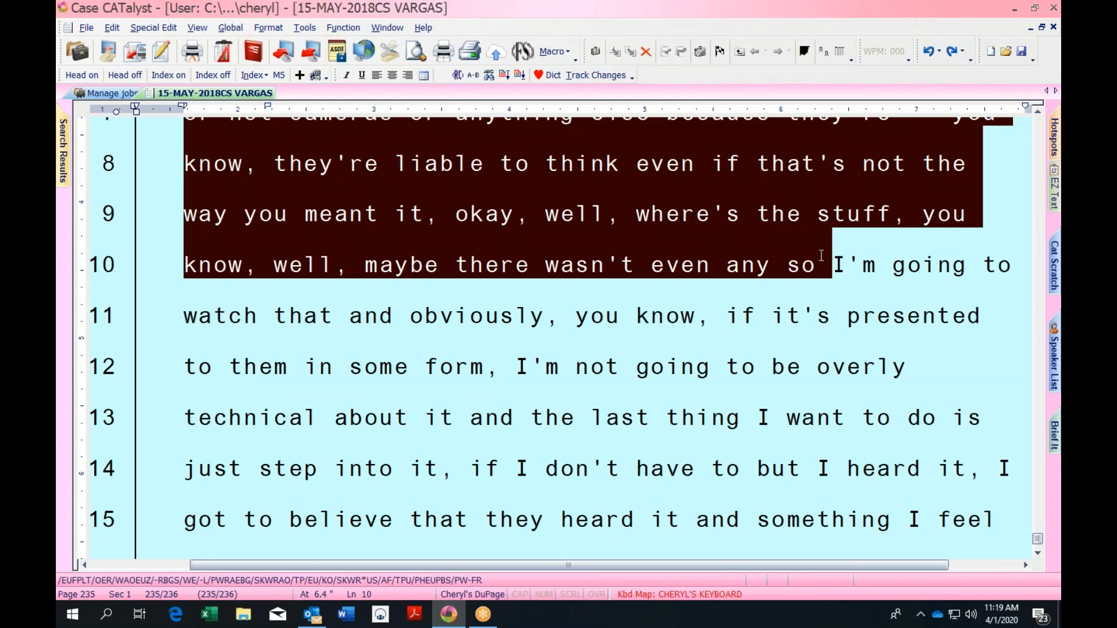
{"action": "left_click", "coordinate": [422, 27]}
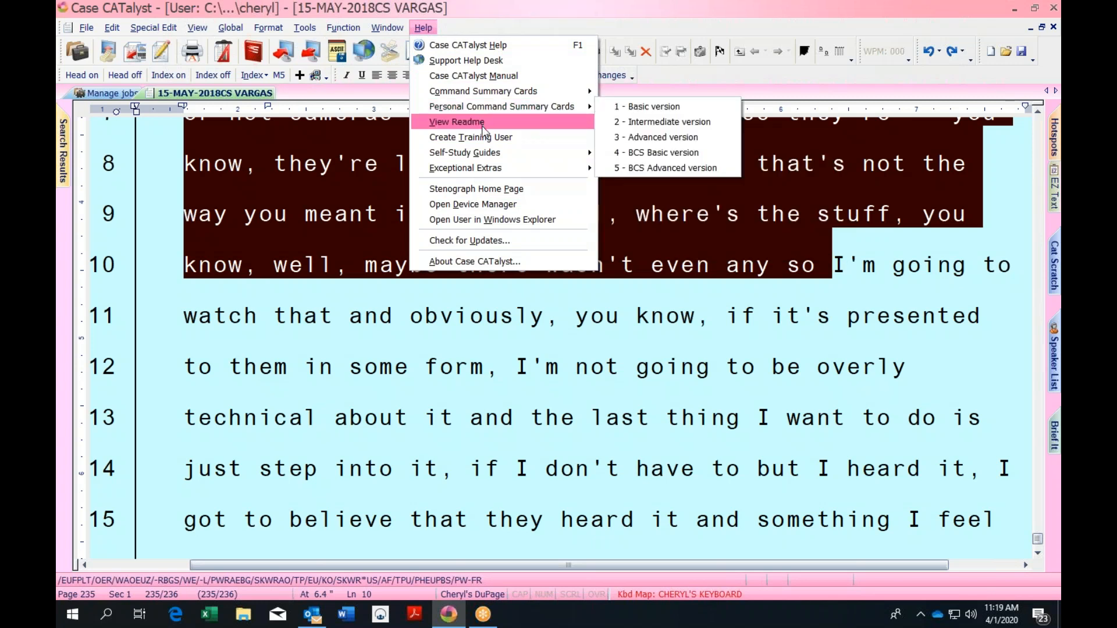
Generate the 1 - Basic version Personal Command Summary Card from the CHERYL'S KEYBOARD table
{"action": "mouse_move", "coordinate": [491, 112]}
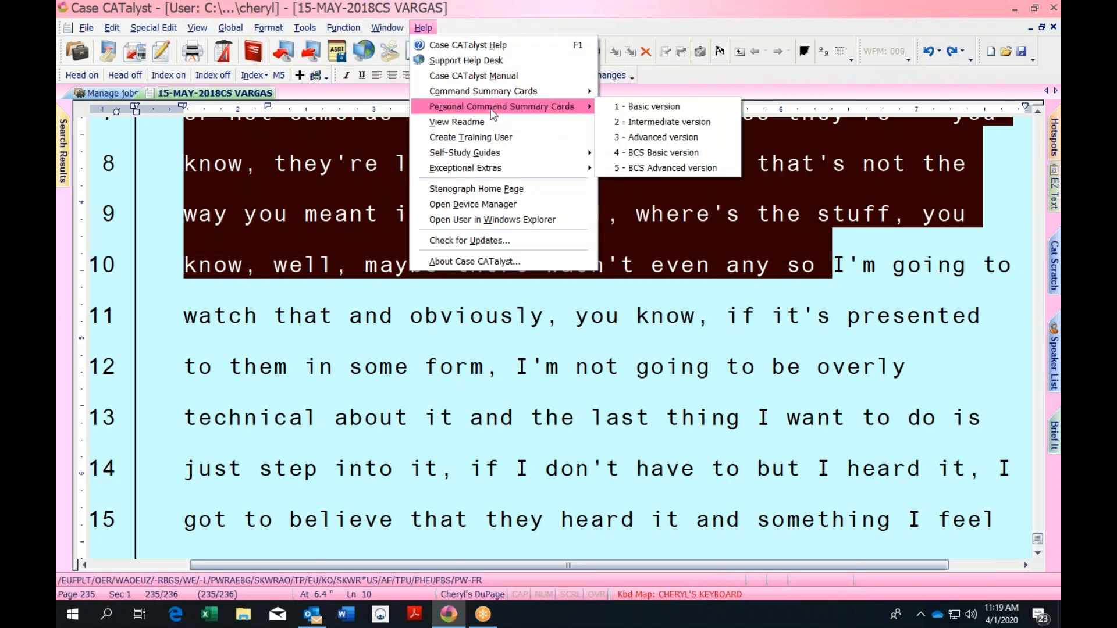
{"action": "left_click", "coordinate": [642, 112]}
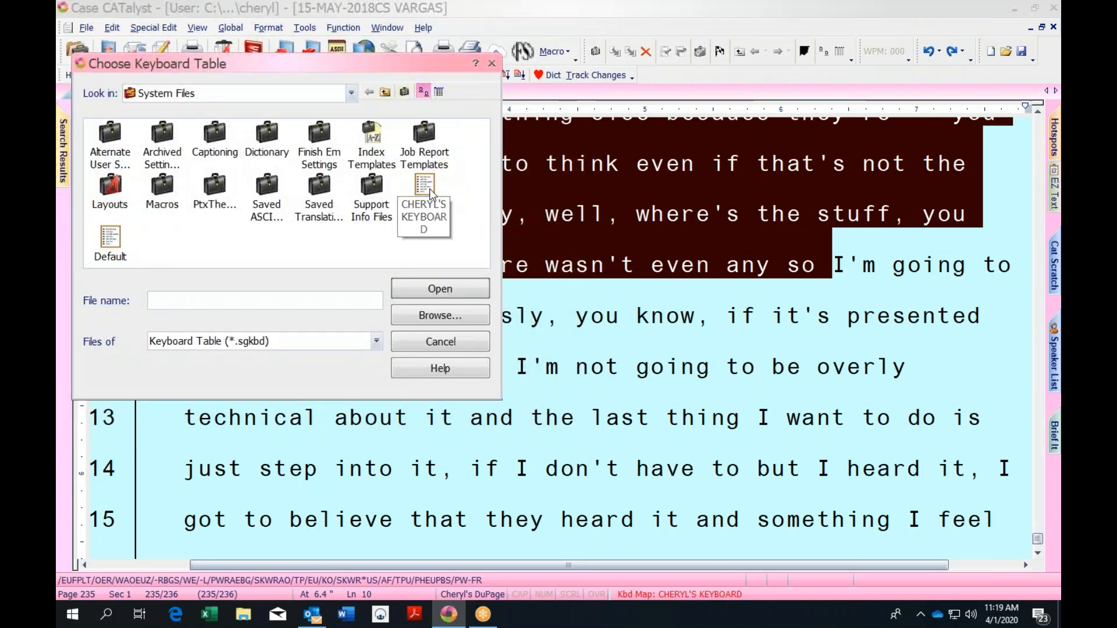
{"action": "left_click", "coordinate": [429, 191]}
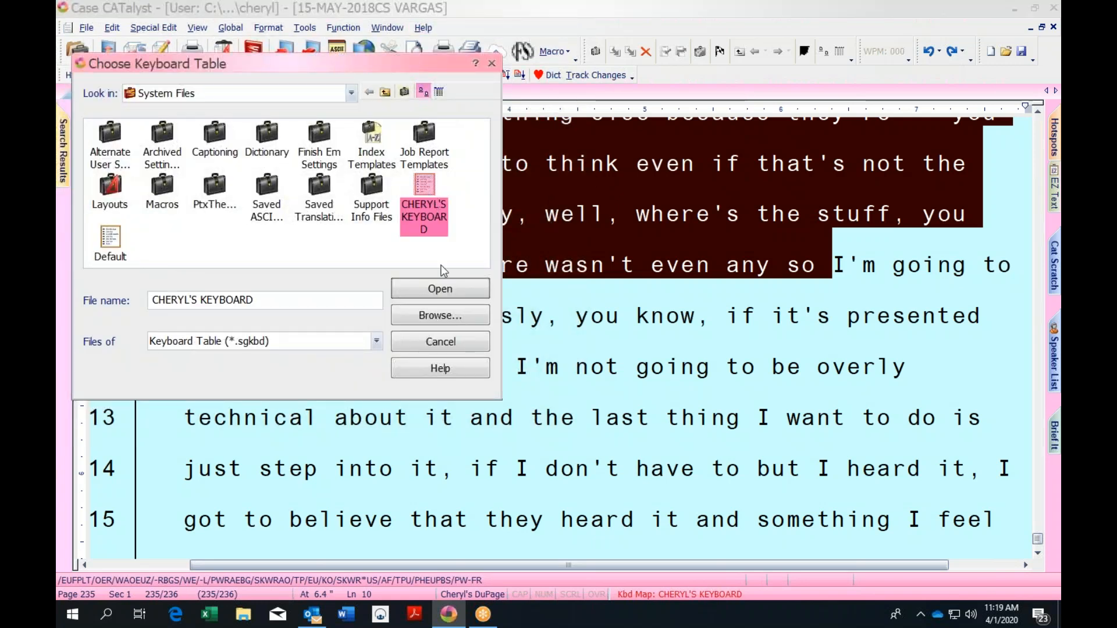
{"action": "left_click", "coordinate": [440, 289]}
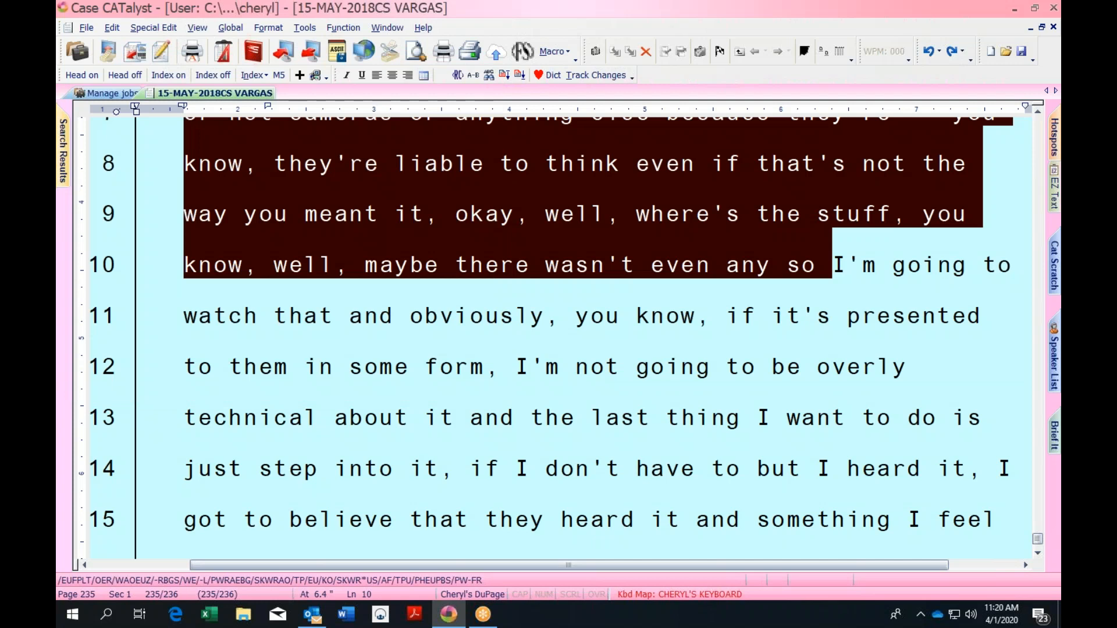
Scroll through the card's PC and MacBook command tables in Edge, then return to the top
{"action": "key", "text": "F1"}
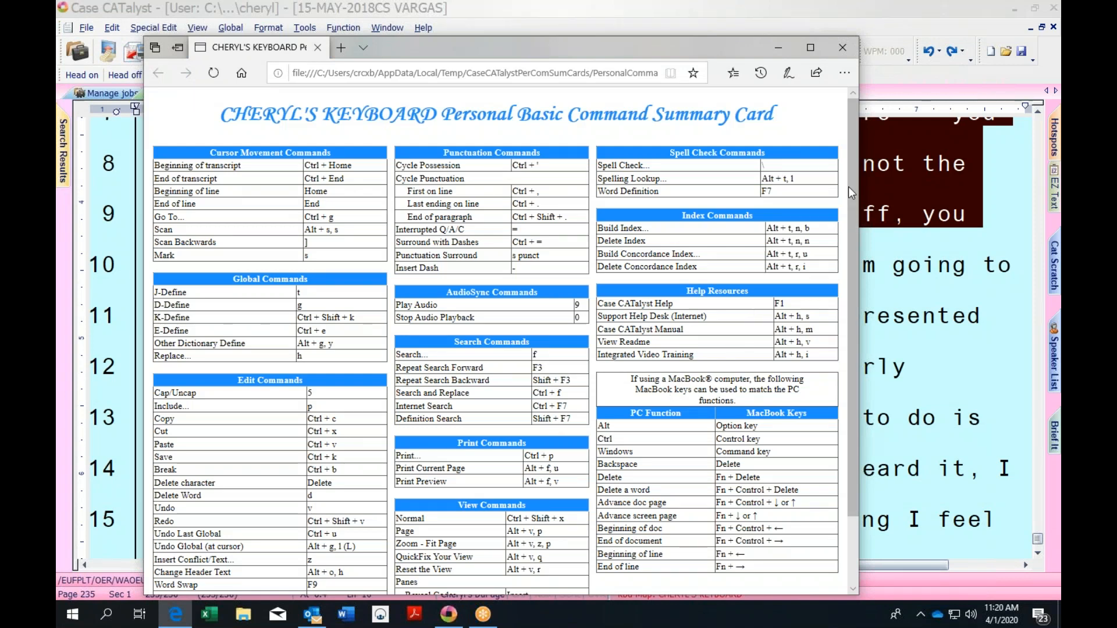
{"action": "scroll", "coordinate": [851, 187], "scroll_direction": "down", "scroll_amount": 2}
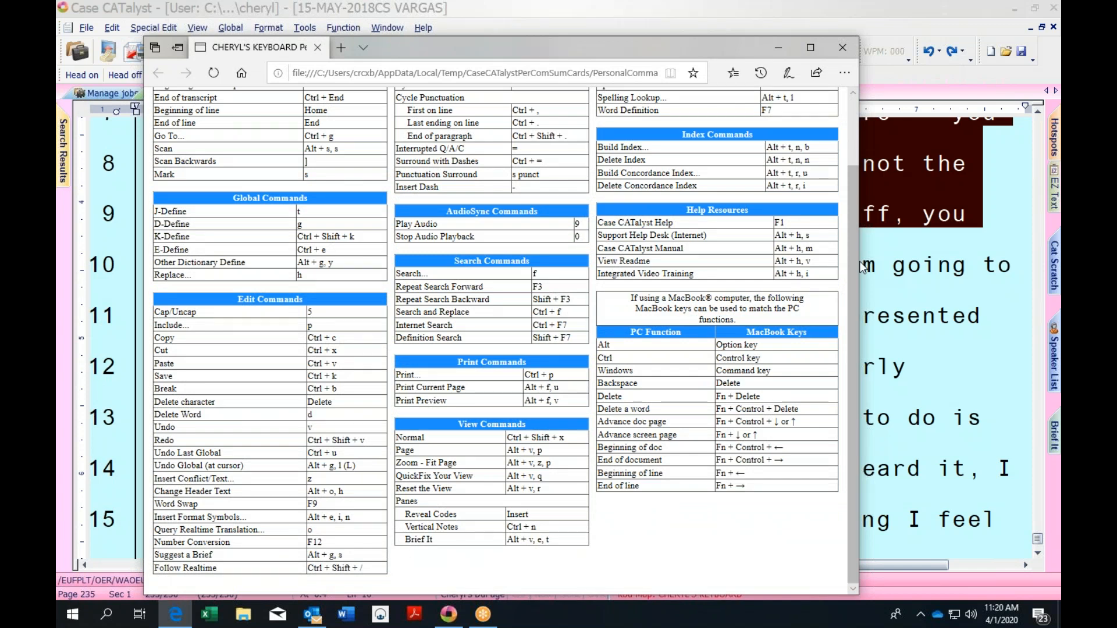
{"action": "left_click_drag", "start_coordinate": [851, 216], "coordinate": [854, 141]}
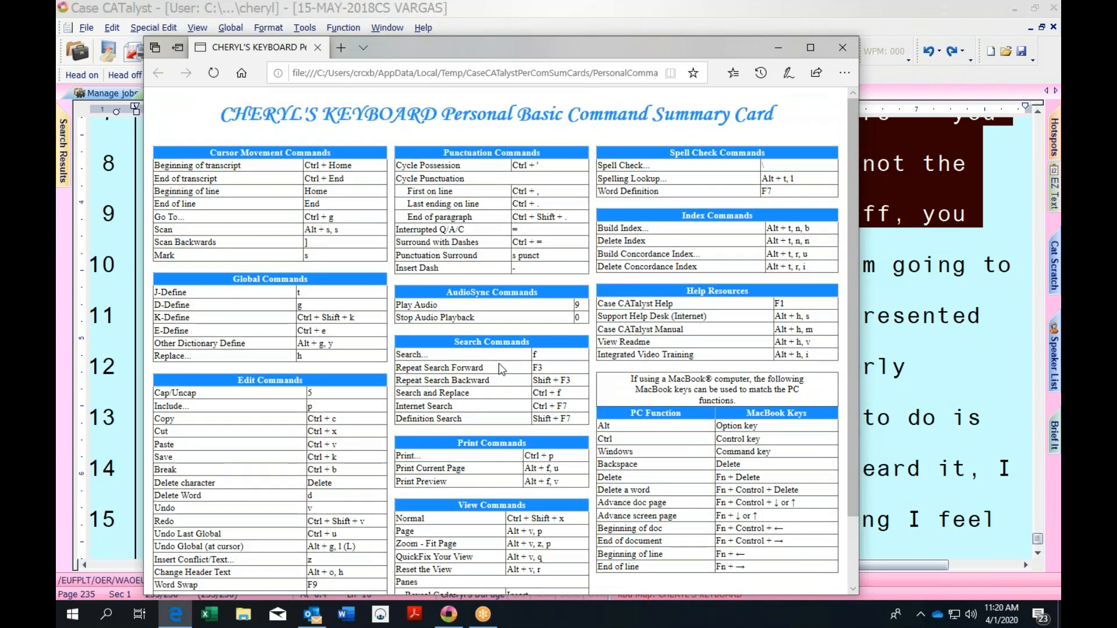
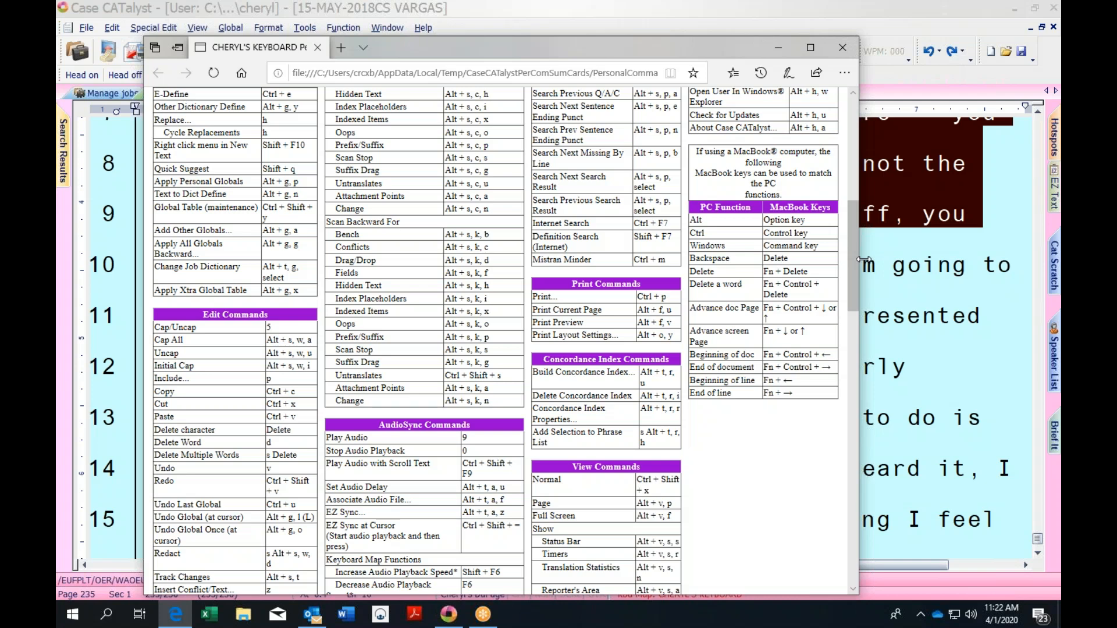
Close the command summary card and pull back the selection end, checking it with Reveal Codes
{"action": "left_click", "coordinate": [842, 47]}
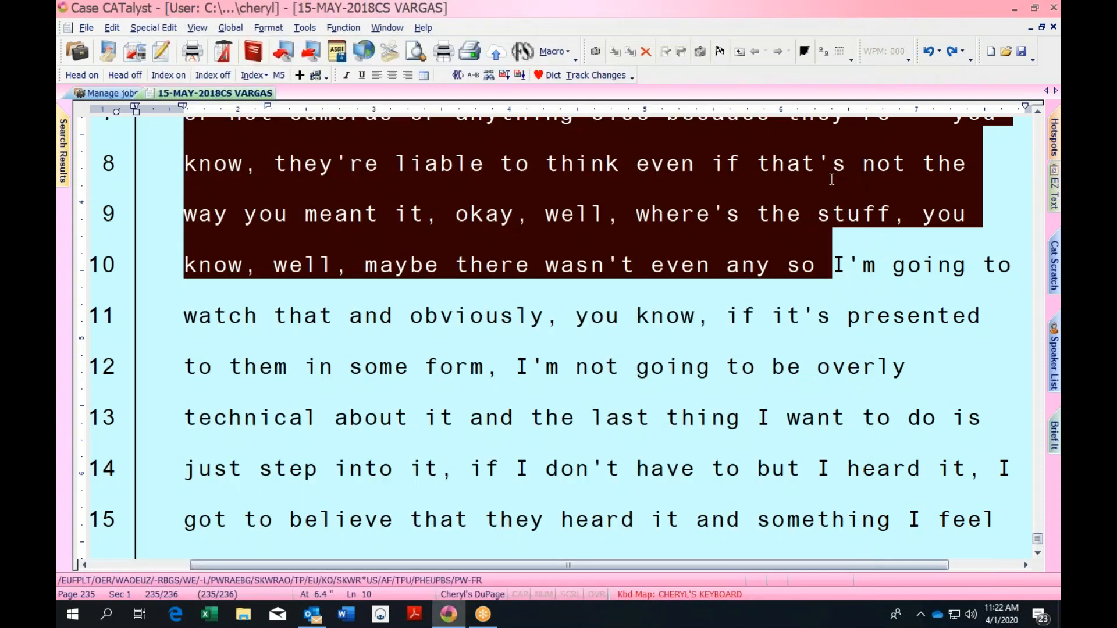
{"action": "key", "text": "shift+Up"}
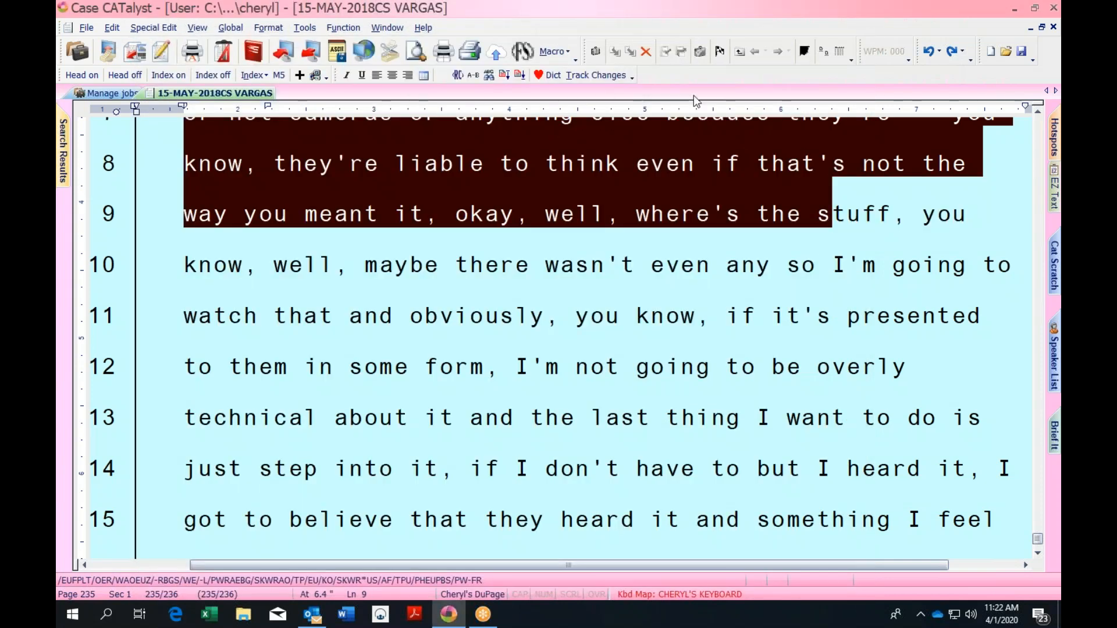
{"action": "left_click", "coordinate": [1037, 114]}
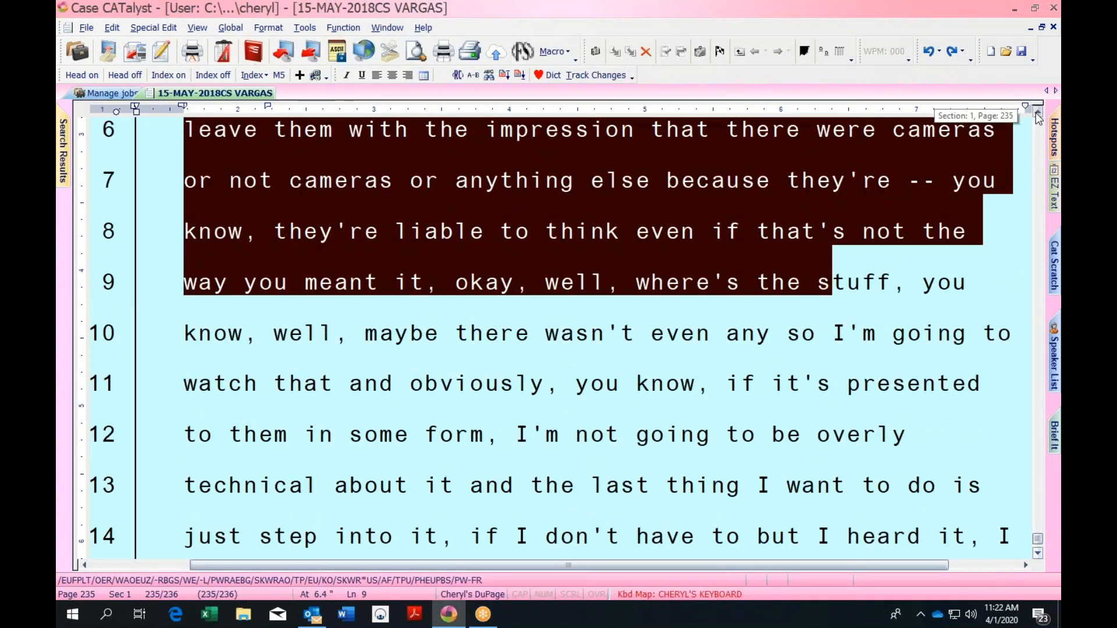
{"action": "left_click", "coordinate": [782, 178], "text": "shift"}
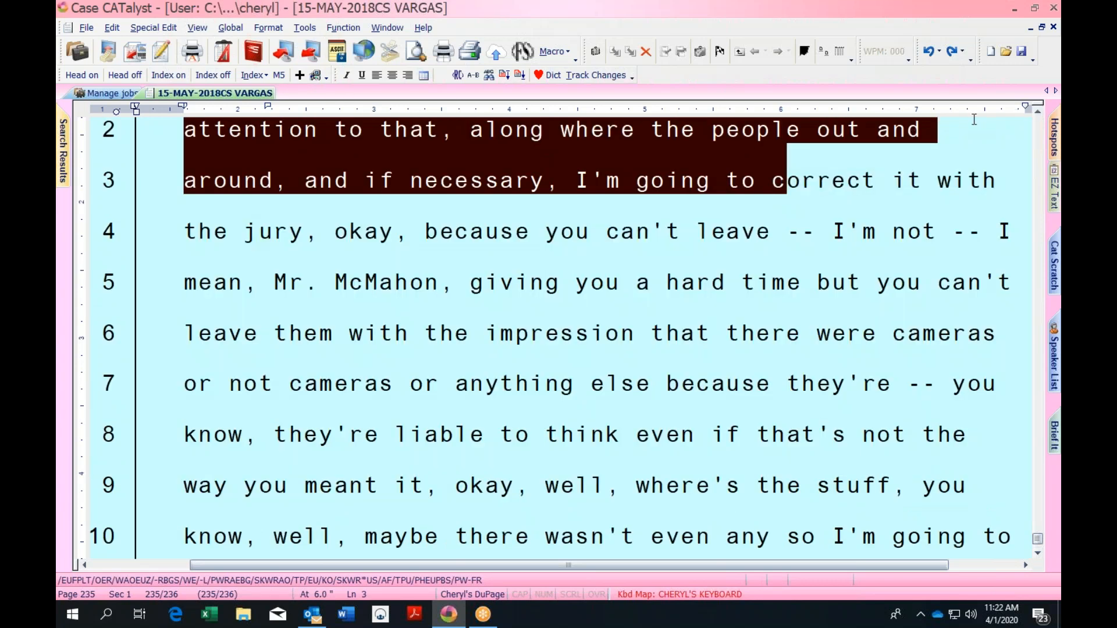
{"action": "key", "text": "alt+F3"}
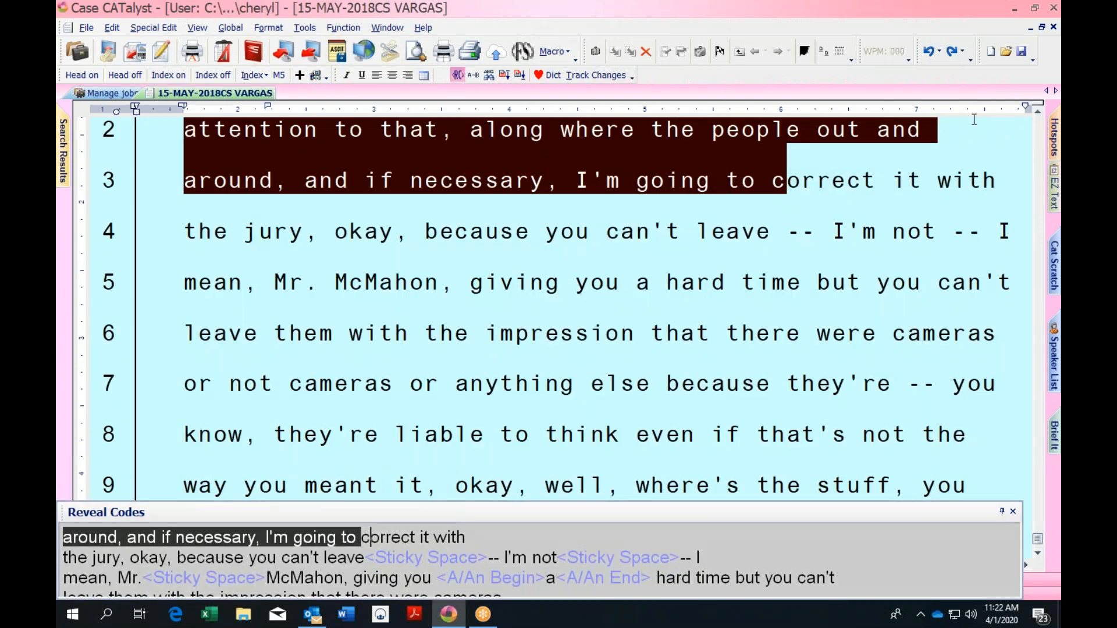
{"action": "key", "text": "alt+F3"}
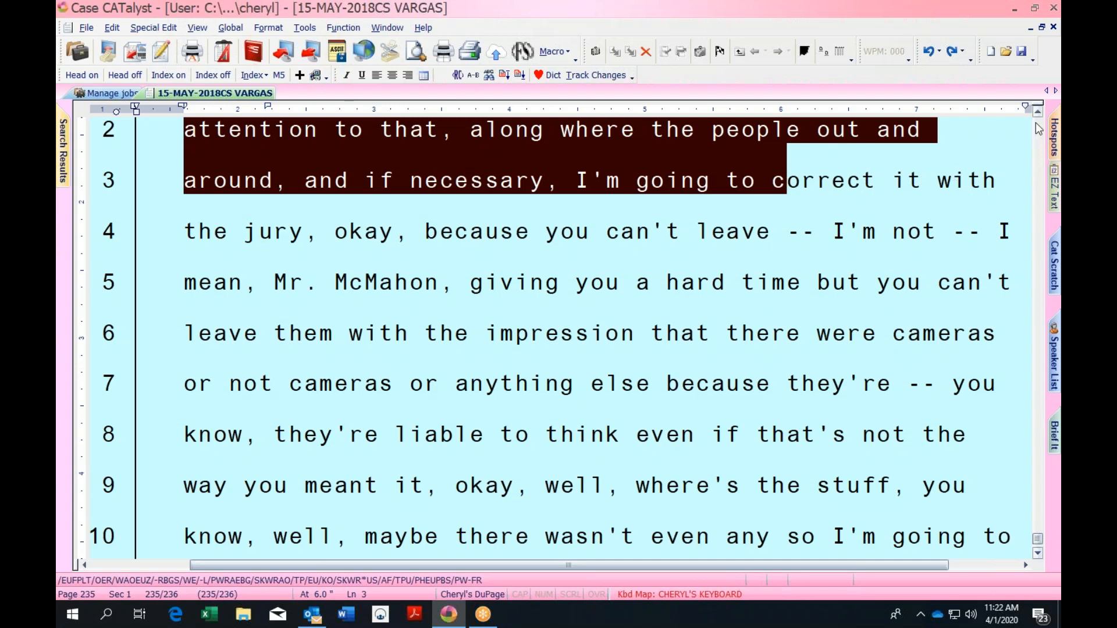
End the selection just before 'out' on line 2 of page 235
{"action": "left_click", "coordinate": [1037, 112]}
{"action": "left_click", "coordinate": [1000, 201], "text": "shift"}
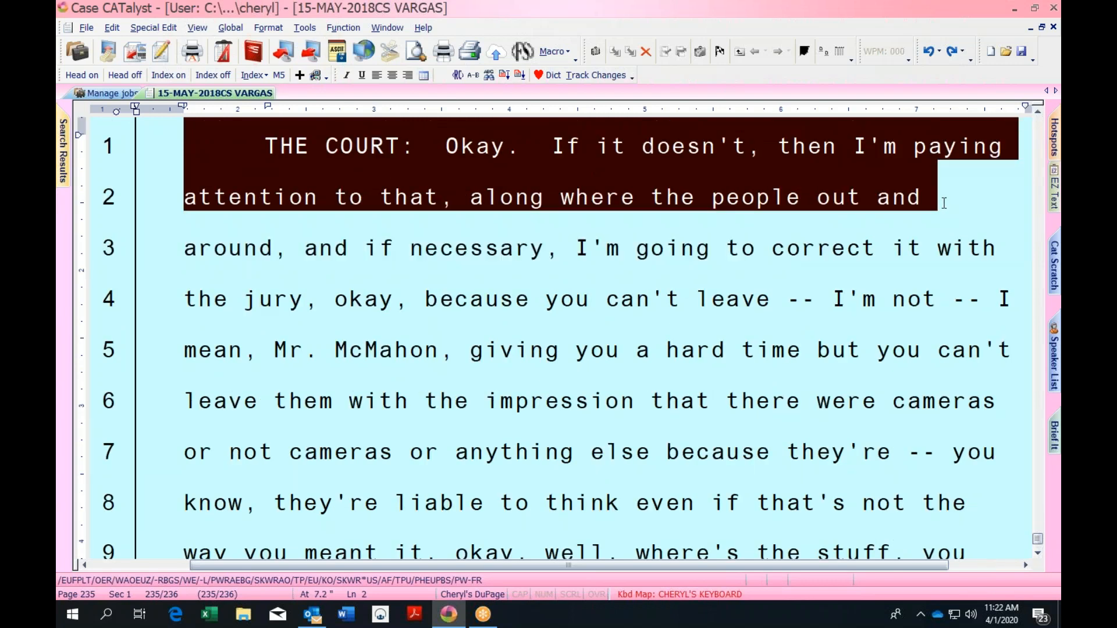
{"action": "left_click", "coordinate": [1038, 112]}
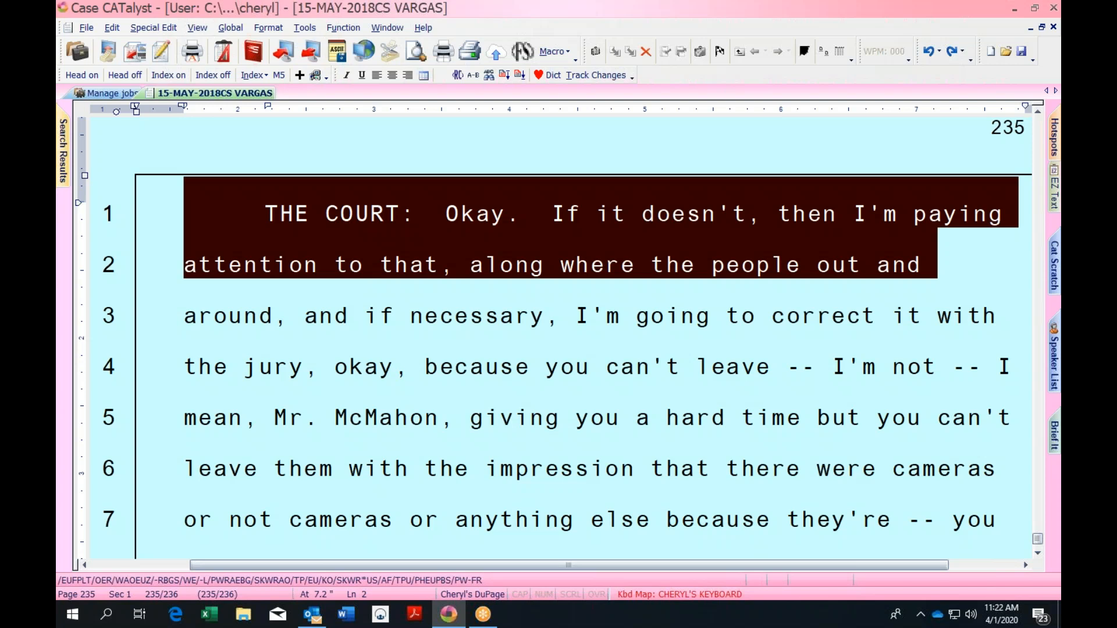
{"action": "left_click", "coordinate": [1039, 115]}
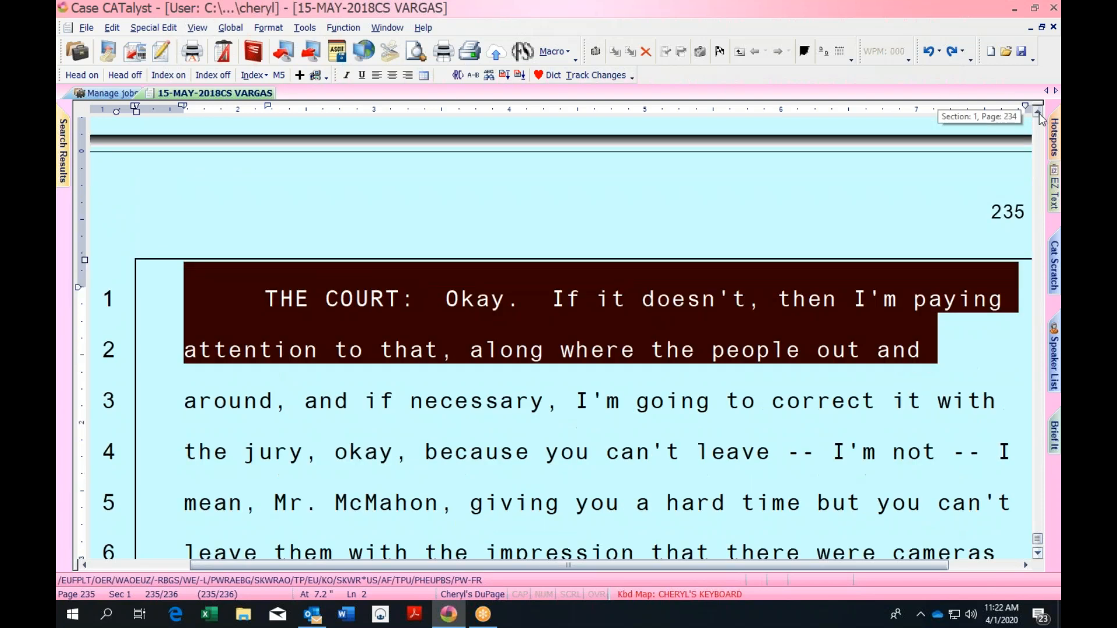
{"action": "left_click", "coordinate": [818, 343], "text": "shift"}
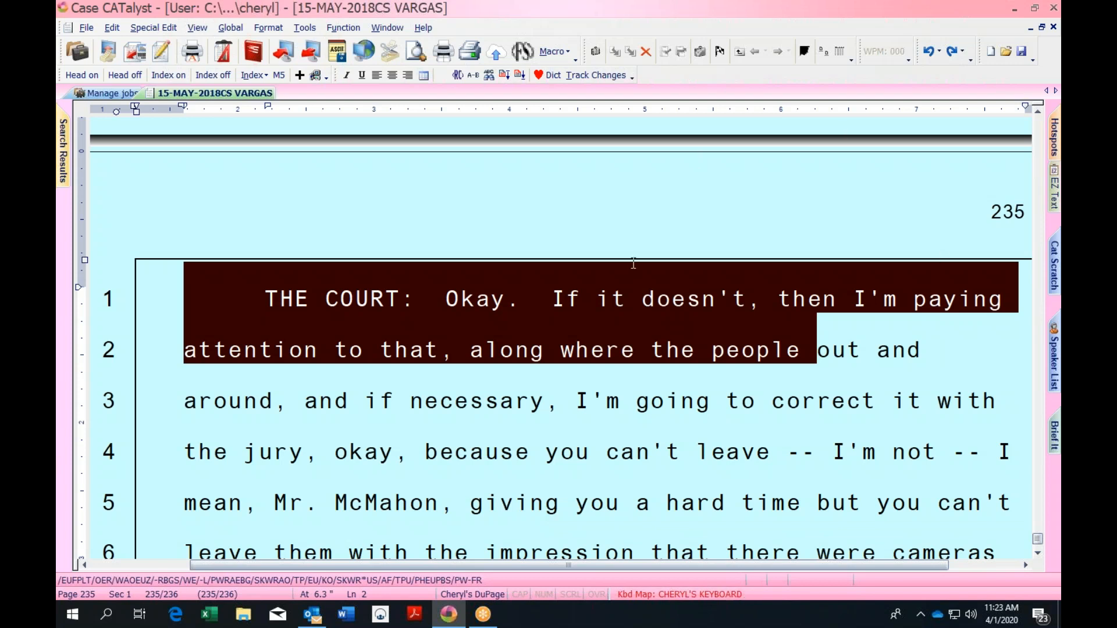
Delete the selected passage, undo it, and move the caret through the restored text
{"action": "key", "text": "Delete"}
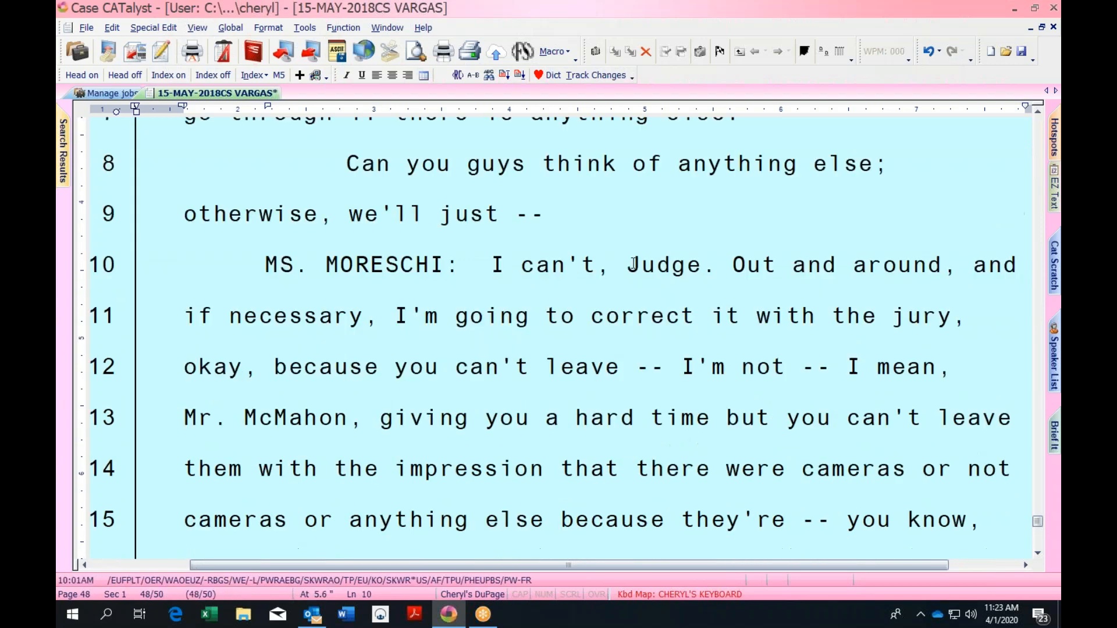
{"action": "key", "text": "ctrl+z"}
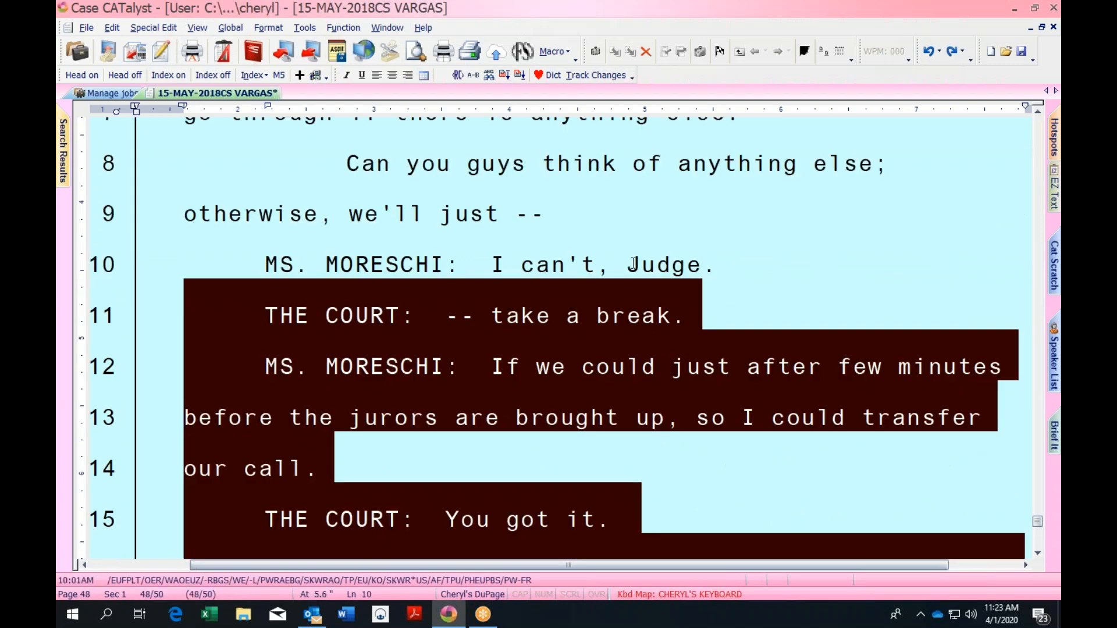
{"action": "key", "text": "Left"}
{"action": "key", "text": "Left"}
{"action": "key", "text": "Down"}
{"action": "key", "text": "Right"}
{"action": "key", "text": "Right"}
{"action": "key", "text": "Right"}
{"action": "key", "text": "Right"}
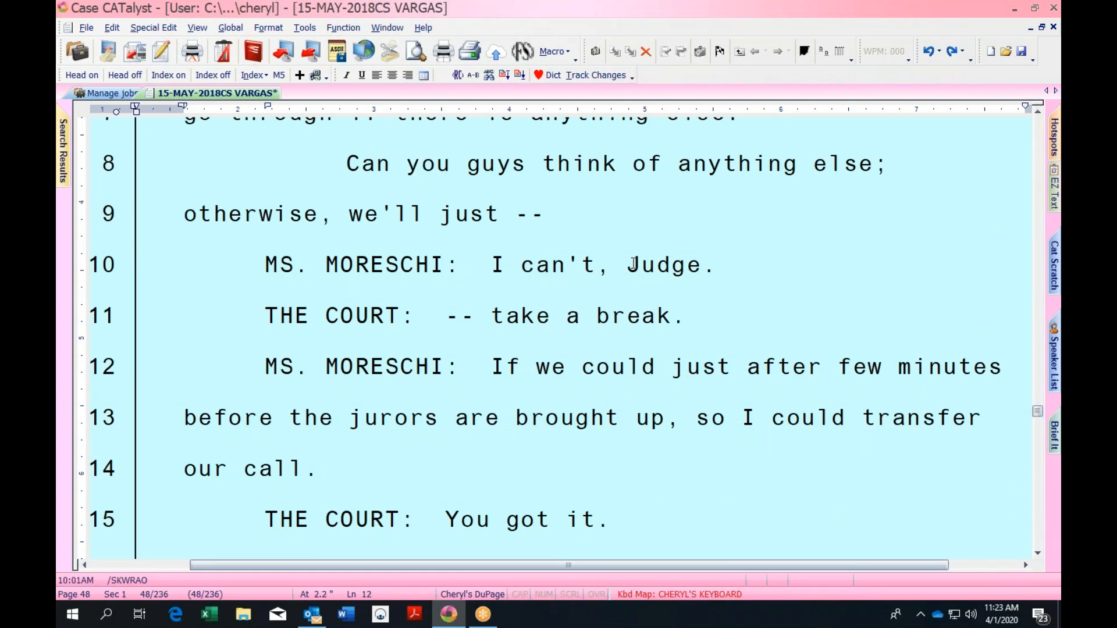
{"action": "key", "text": "Right"}
{"action": "key", "text": "Up"}
{"action": "key", "text": "Up"}
{"action": "key", "text": "Up"}
{"action": "key", "text": "Up"}
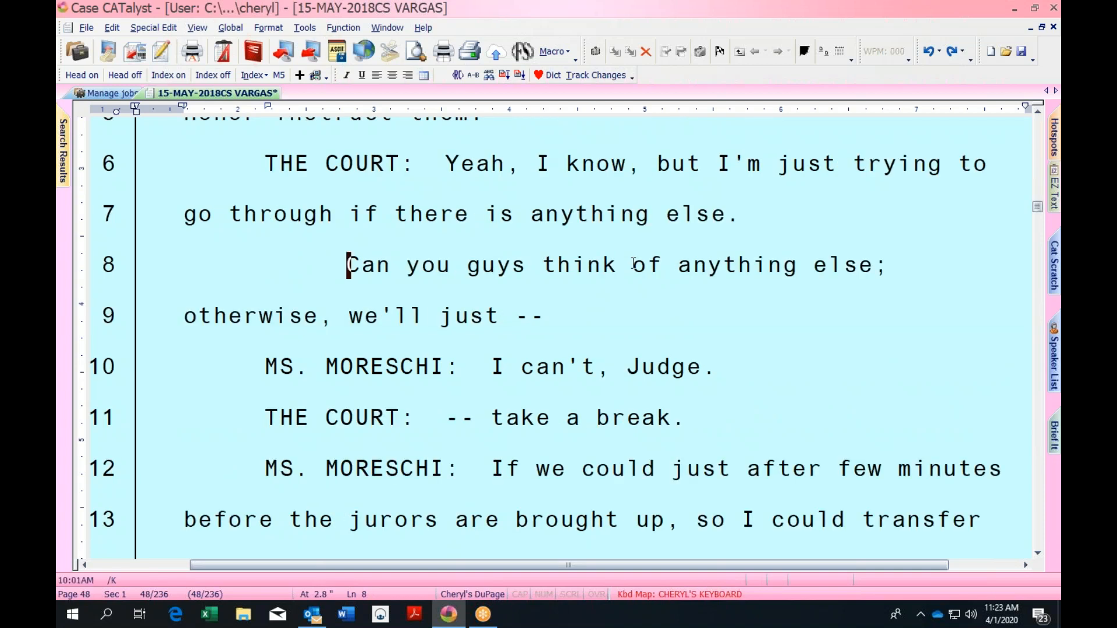
{"action": "key", "text": "Up"}
{"action": "key", "text": "Up"}
{"action": "key", "text": "Up"}
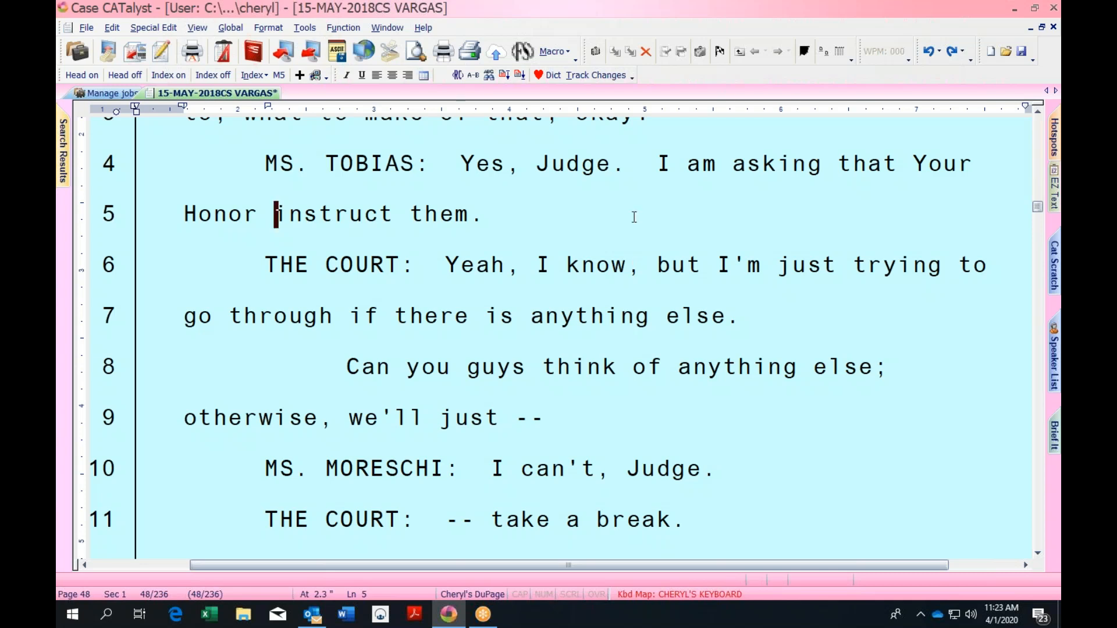
Close the VARGAS transcript without saving changes
{"action": "left_click", "coordinate": [1053, 27]}
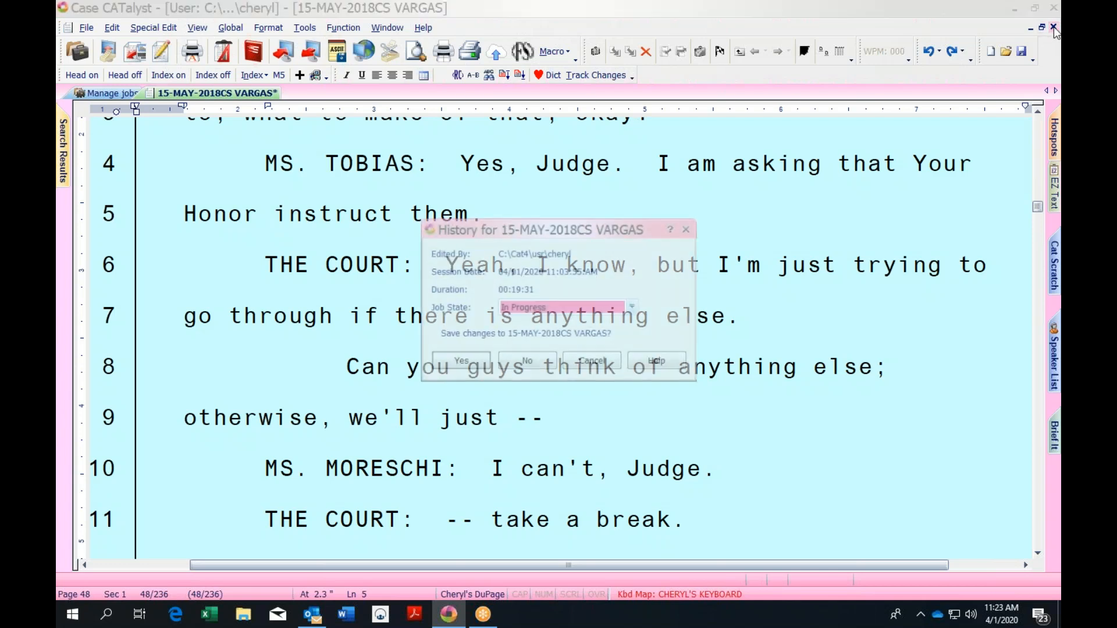
{"action": "left_click", "coordinate": [541, 364]}
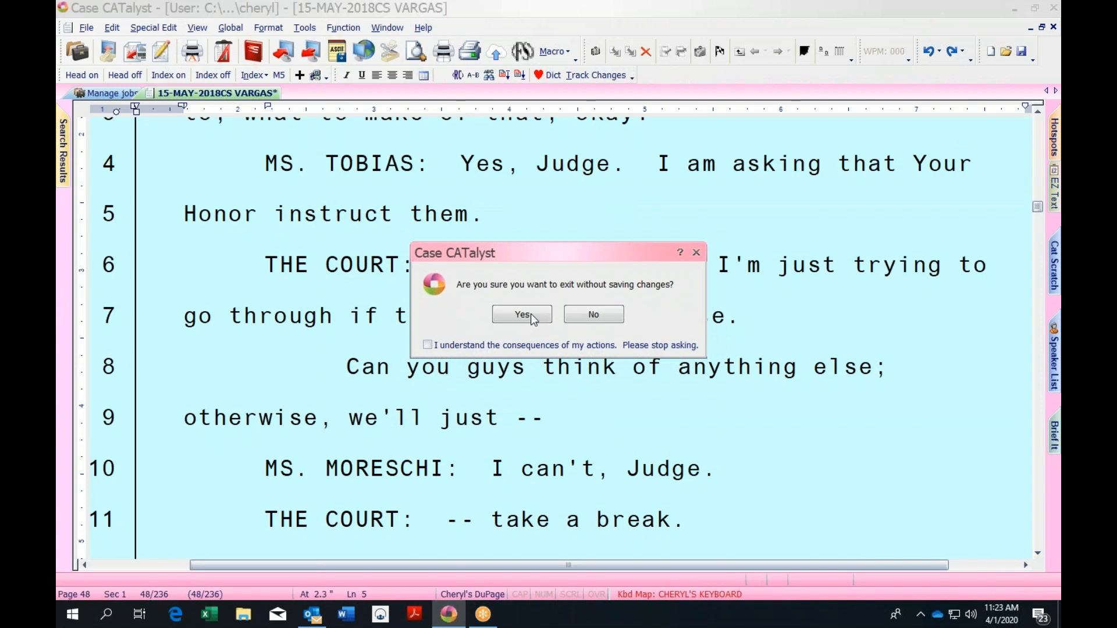
{"action": "left_click", "coordinate": [530, 313]}
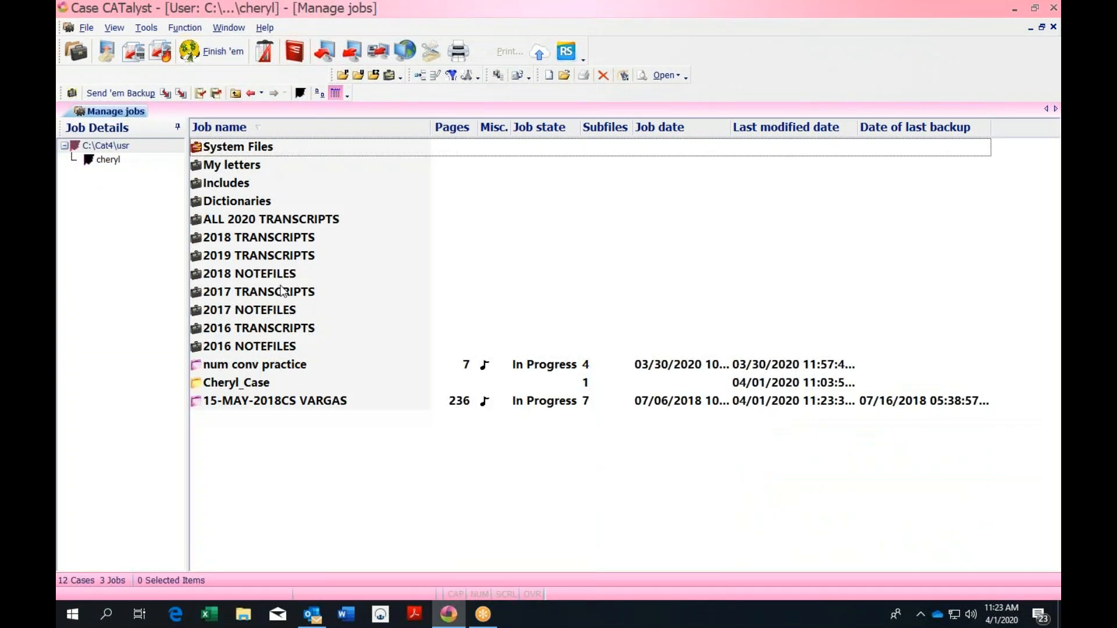
Open the FEBRUARY 2018 NOTEFILES case and select the 23-FEB-2018AM CALL BAKALIS job
{"action": "left_click", "coordinate": [281, 275]}
{"action": "double_click", "coordinate": [282, 276]}
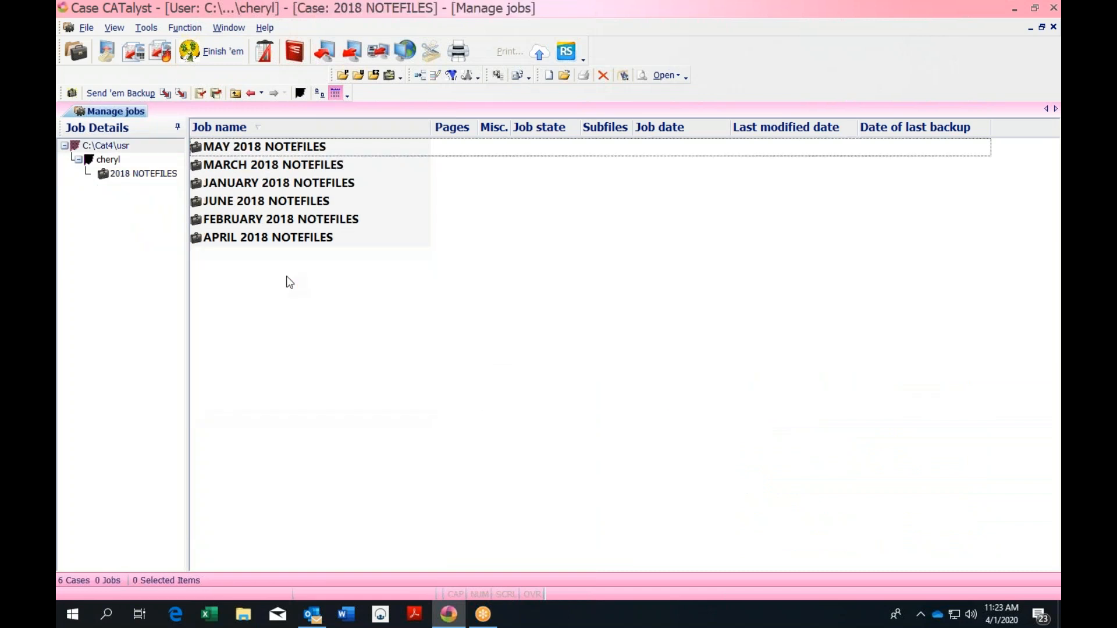
{"action": "left_click", "coordinate": [333, 223]}
{"action": "double_click", "coordinate": [332, 223]}
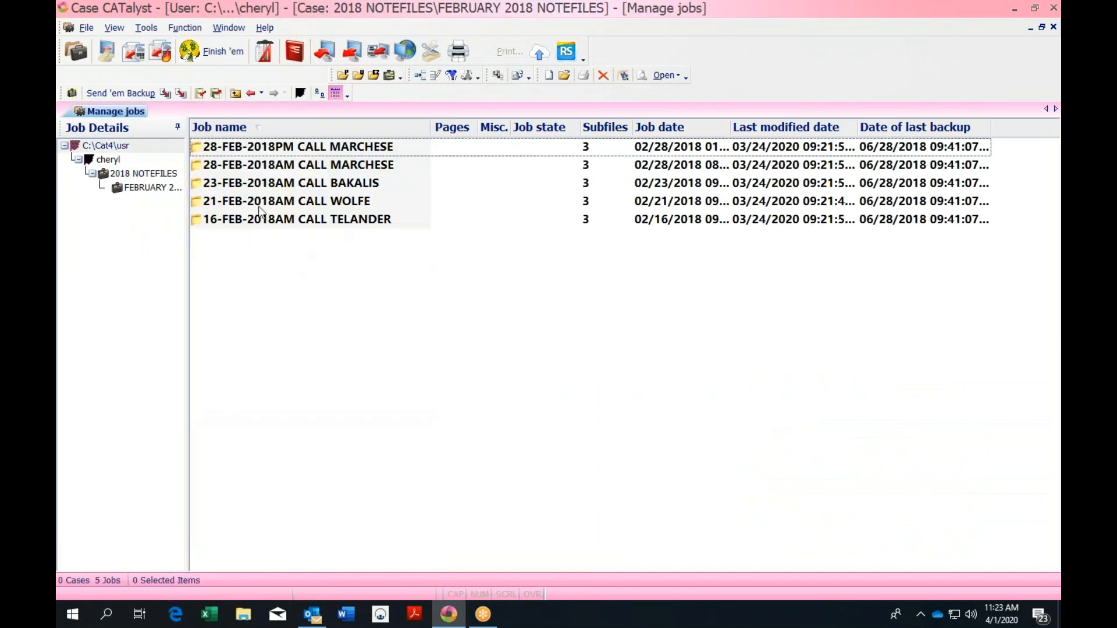
{"action": "left_click", "coordinate": [361, 188]}
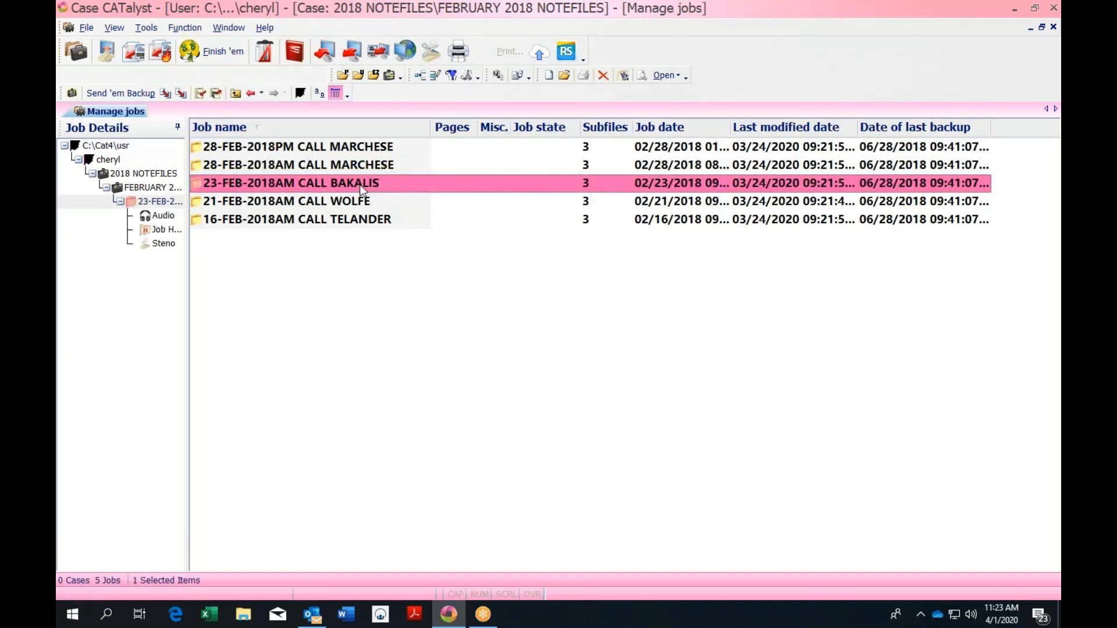
{"action": "right_click", "coordinate": [360, 184]}
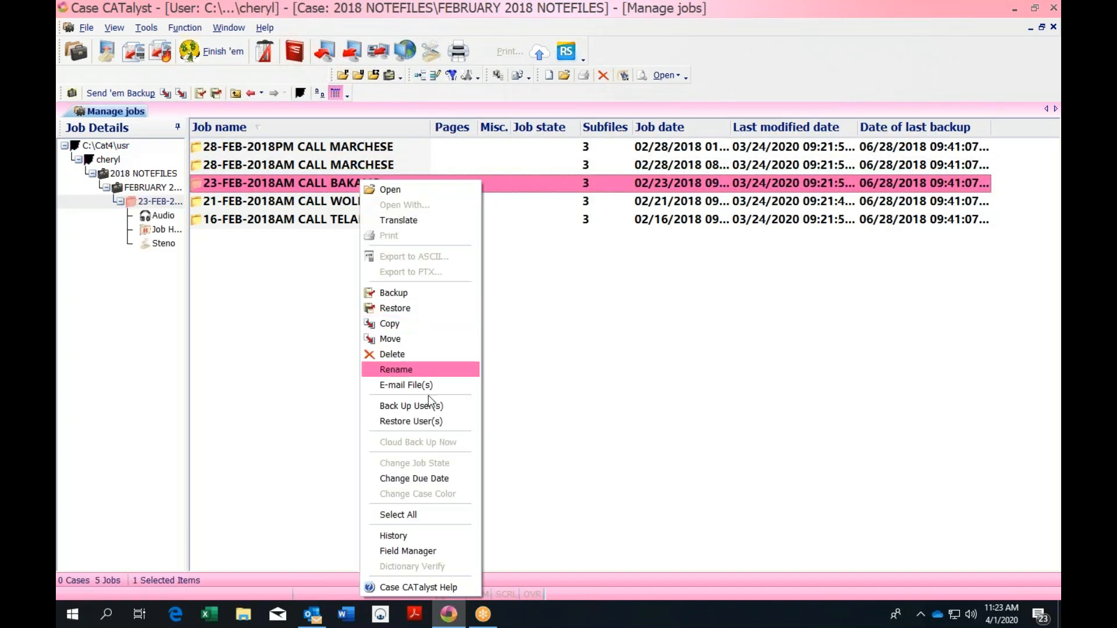
{"action": "left_click", "coordinate": [254, 459]}
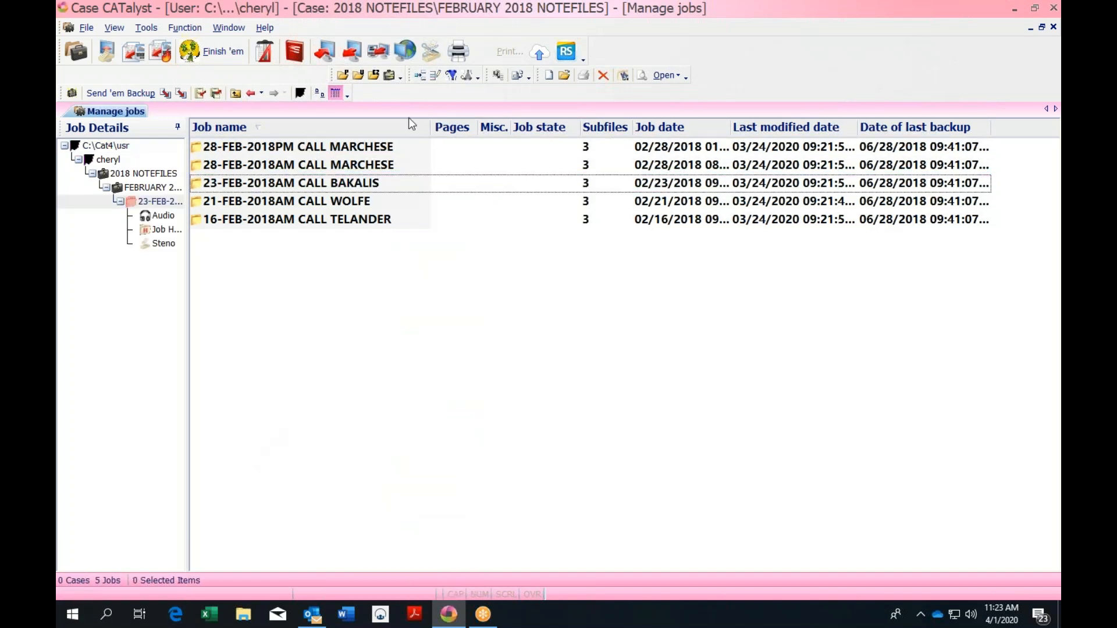
Copy the BAKALIS job, after dismissing a nothing-selected warning on the first attempt
{"action": "left_click", "coordinate": [166, 93]}
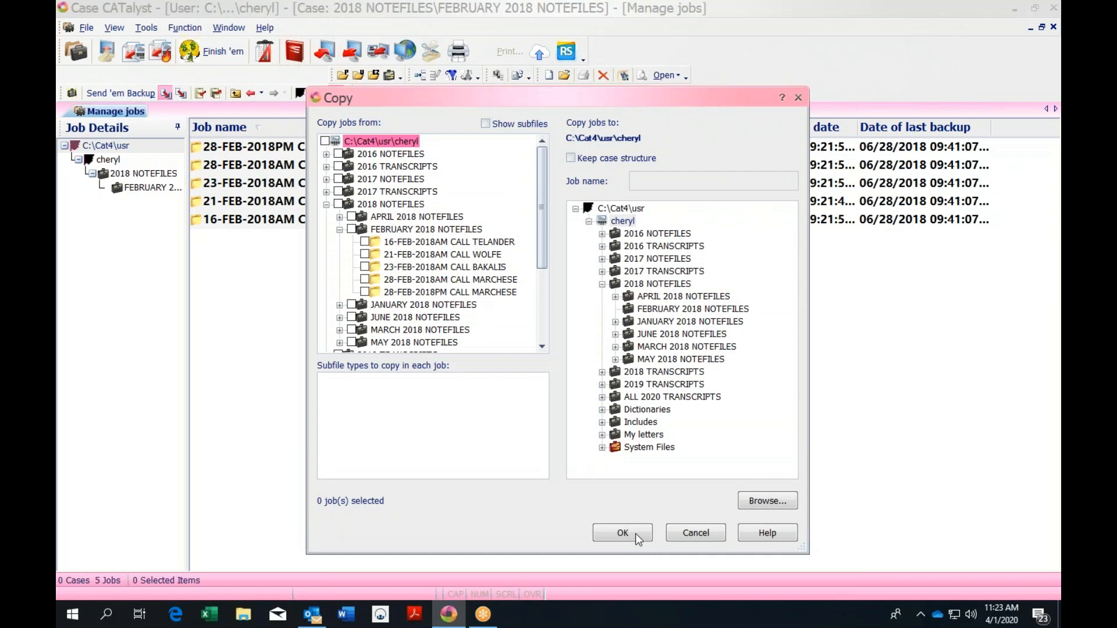
{"action": "left_click", "coordinate": [636, 532]}
{"action": "left_click", "coordinate": [592, 350]}
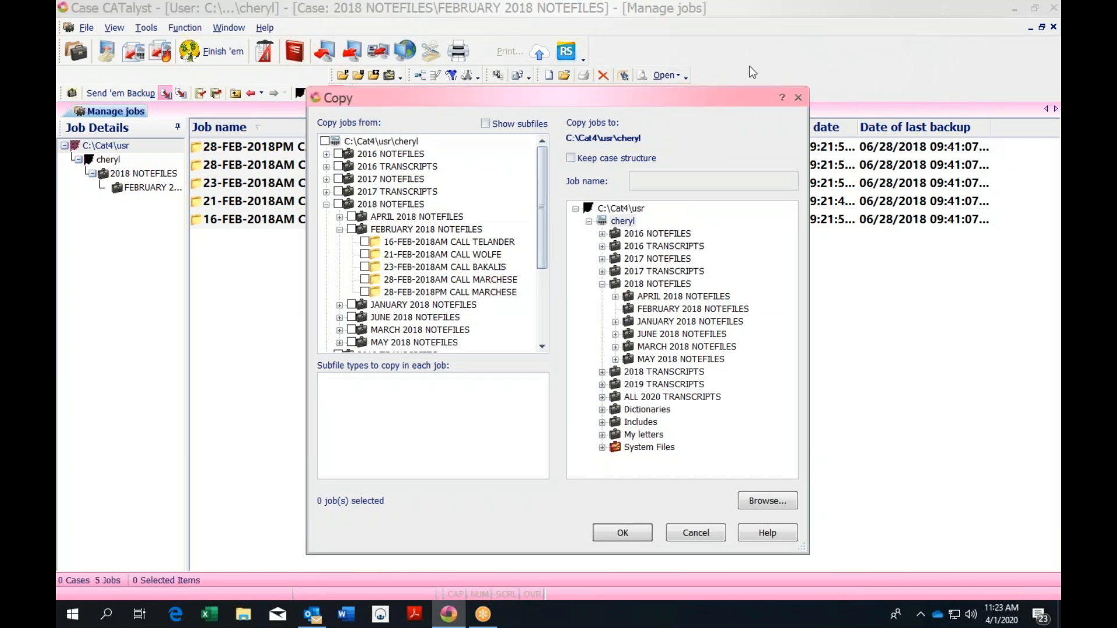
{"action": "left_click", "coordinate": [795, 97]}
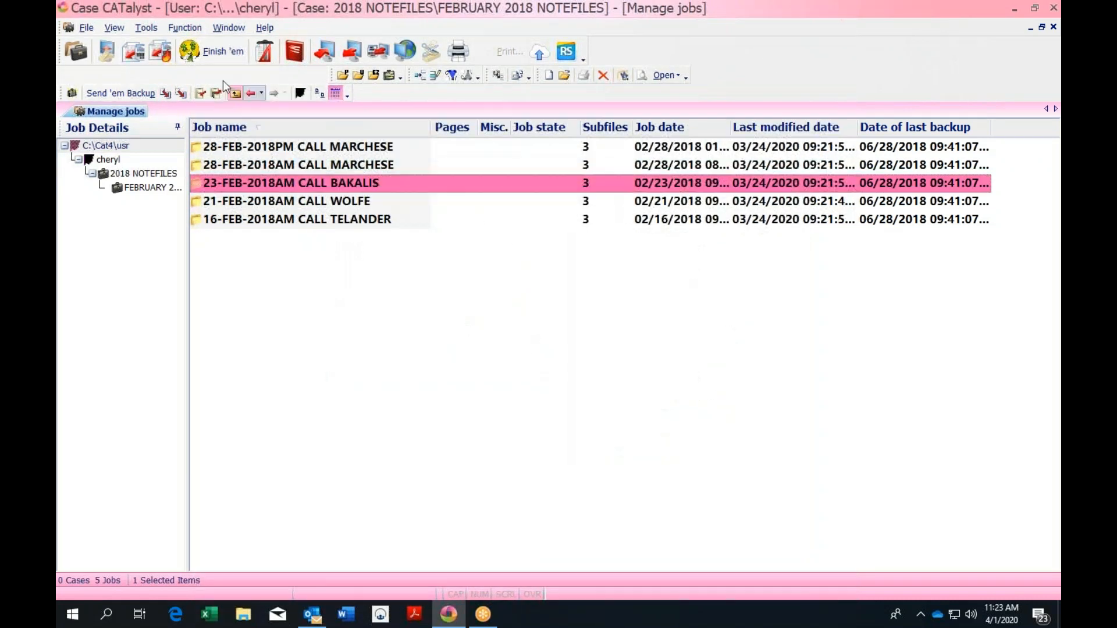
{"action": "left_click", "coordinate": [166, 93]}
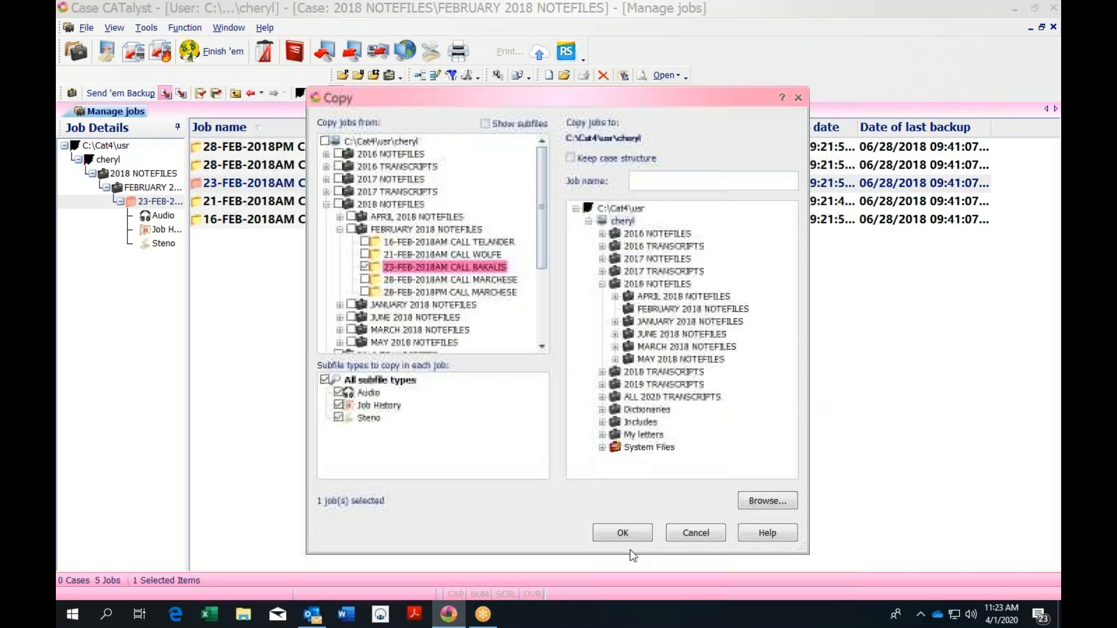
{"action": "left_click", "coordinate": [637, 533]}
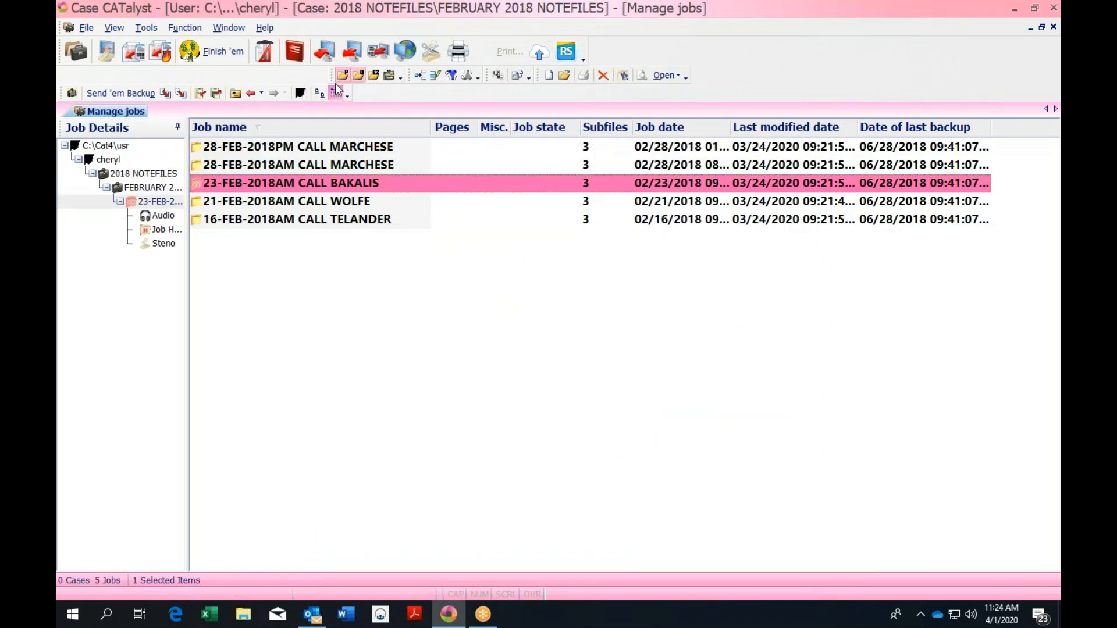
Go up to the user's top-level list of cases and jobs
{"action": "left_click", "coordinate": [235, 93]}
{"action": "left_click", "coordinate": [235, 93]}
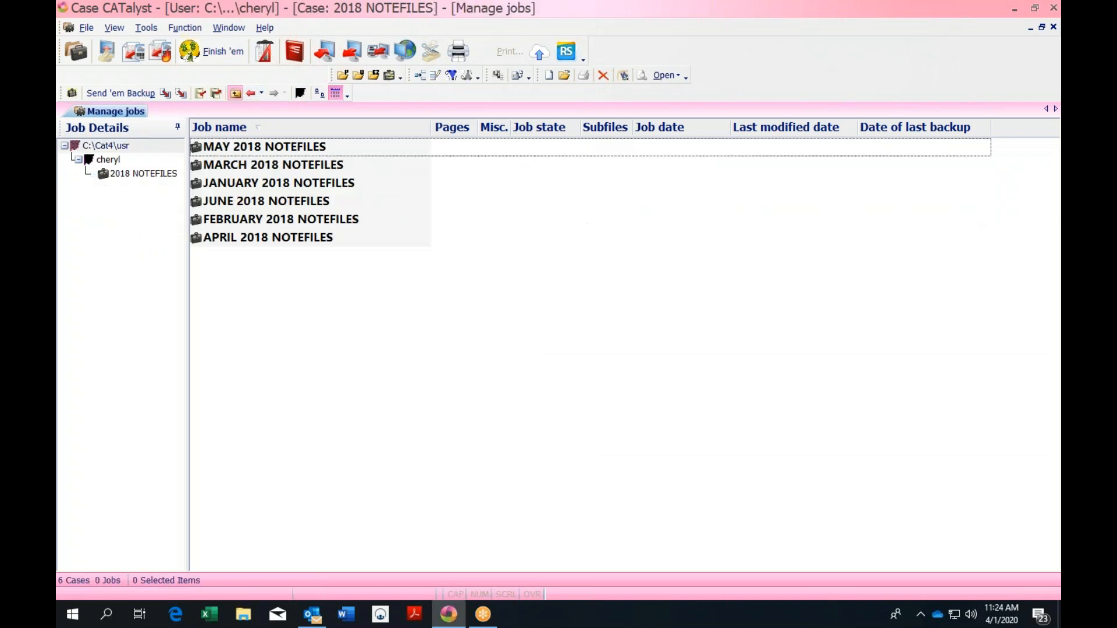
{"action": "left_click", "coordinate": [235, 93]}
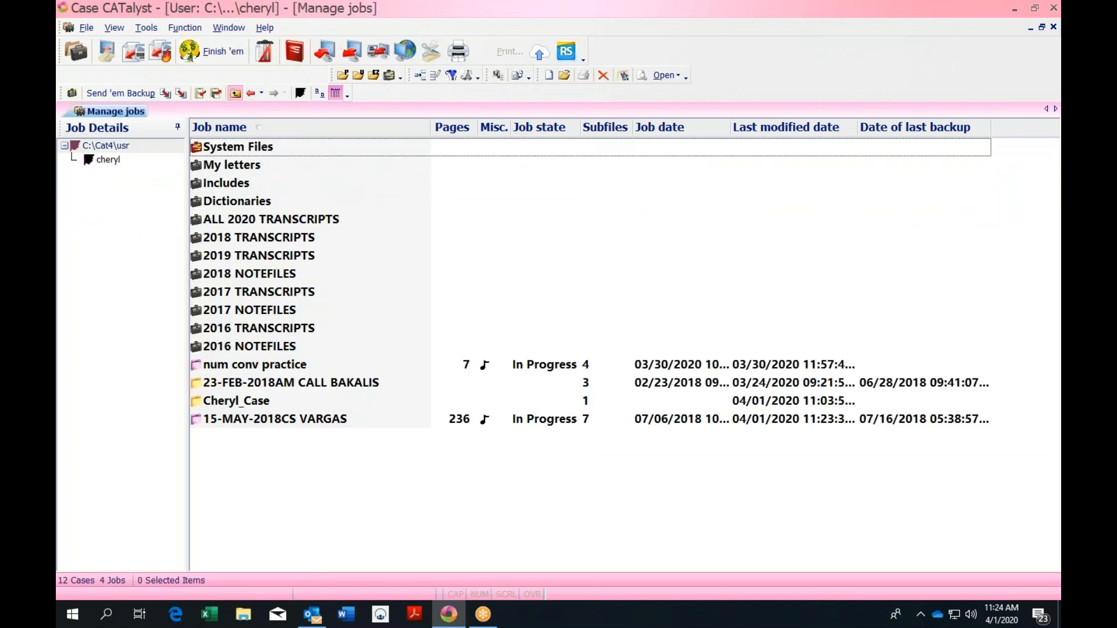
Rename the 23-FEB-2018 AM call job to 23-FEB-2018 JONES
{"action": "left_click", "coordinate": [379, 383]}
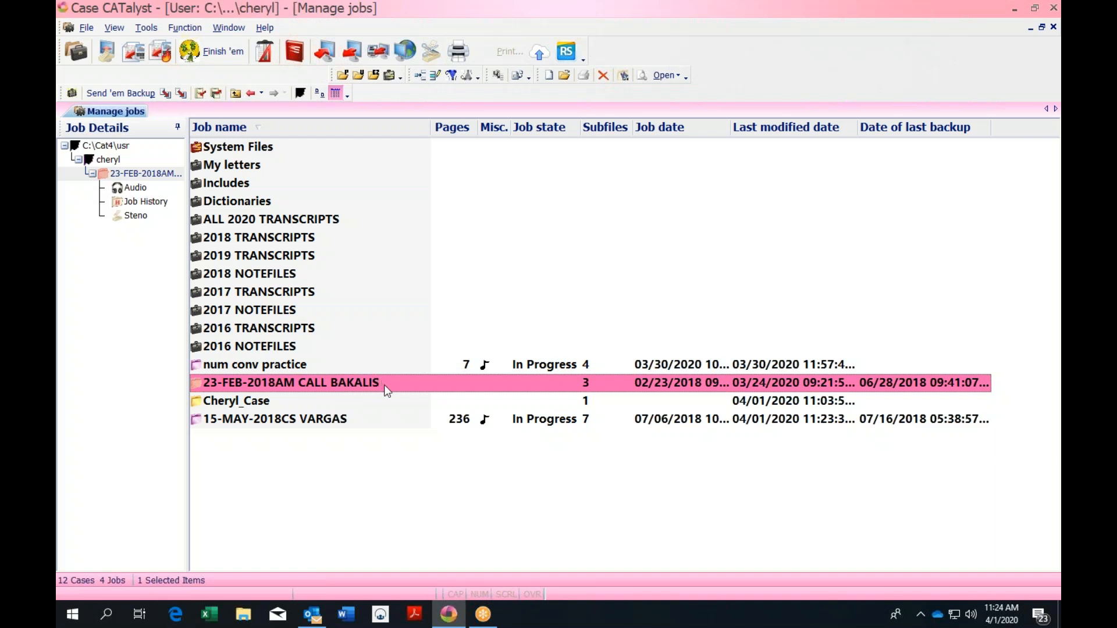
{"action": "right_click", "coordinate": [384, 385]}
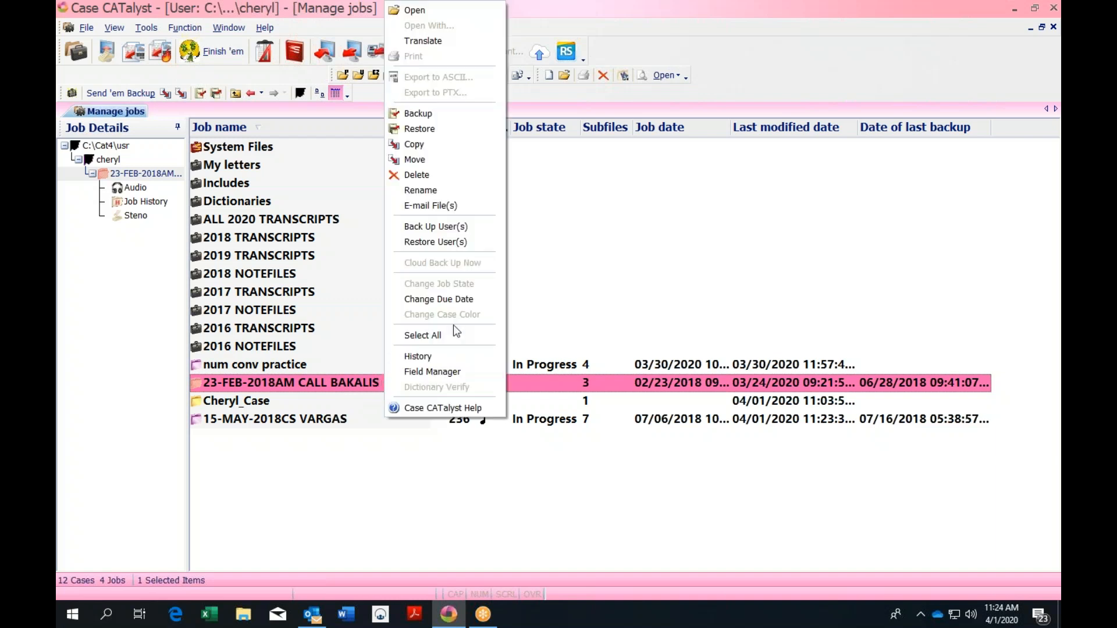
{"action": "left_click", "coordinate": [435, 190]}
{"action": "left_click", "coordinate": [387, 384]}
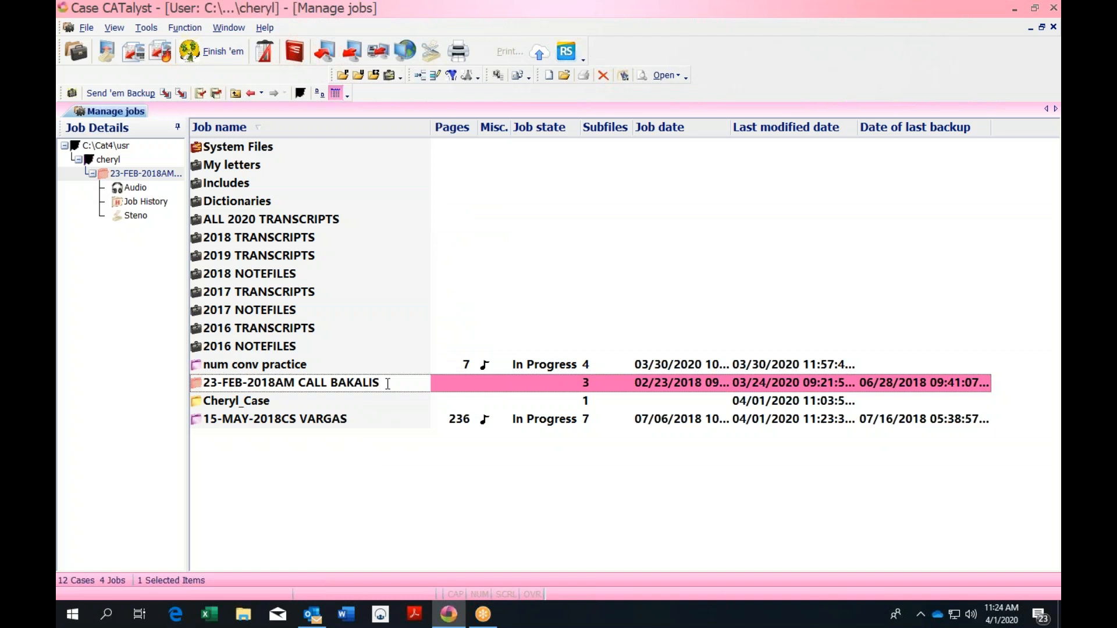
{"action": "key", "text": "BackSpace"}
{"action": "key", "text": "BackSpace"}
{"action": "key", "text": "BackSpace"}
{"action": "key", "text": "BackSpace"}
{"action": "key", "text": "BackSpace"}
{"action": "key", "text": "BackSpace"}
{"action": "key", "text": "BackSpace"}
{"action": "key", "text": "BackSpace"}
{"action": "key", "text": "BackSpace"}
{"action": "key", "text": "BackSpace"}
{"action": "key", "text": "BackSpace"}
{"action": "key", "text": "BackSpace"}
{"action": "key", "text": "BackSpace"}
{"action": "key", "text": "BackSpace"}
{"action": "key", "text": "BackSpace"}
{"action": "key", "text": "Caps_Lock"}
{"action": "type", "text": "JONES"}
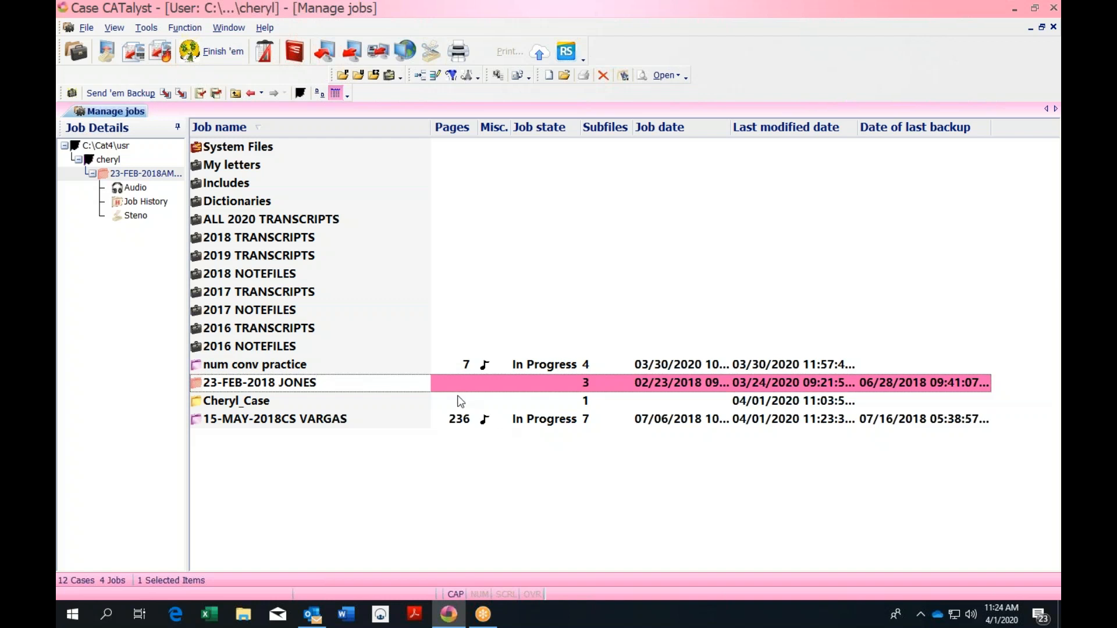
{"action": "key", "text": "Return"}
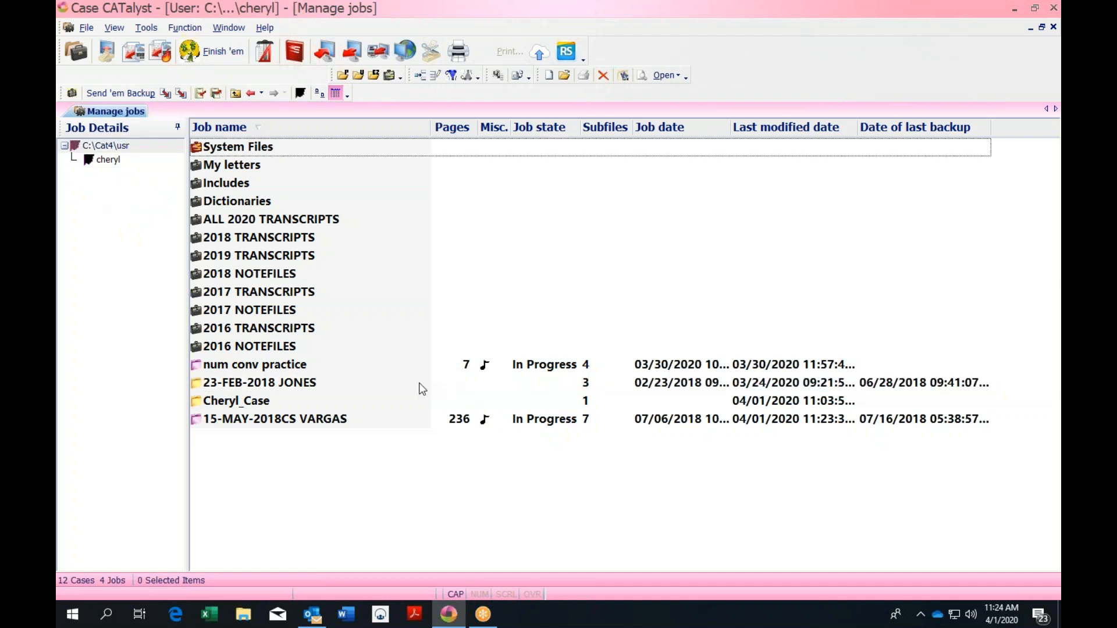
Translate the JONES job with Steno Source set to File
{"action": "double_click", "coordinate": [419, 382]}
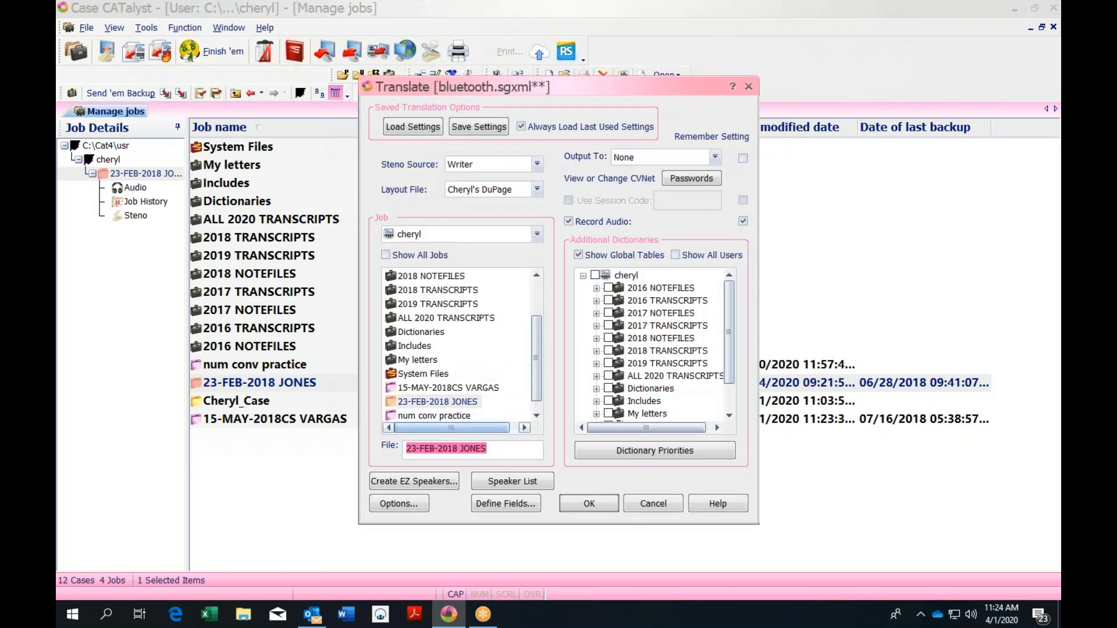
{"action": "left_click", "coordinate": [537, 165]}
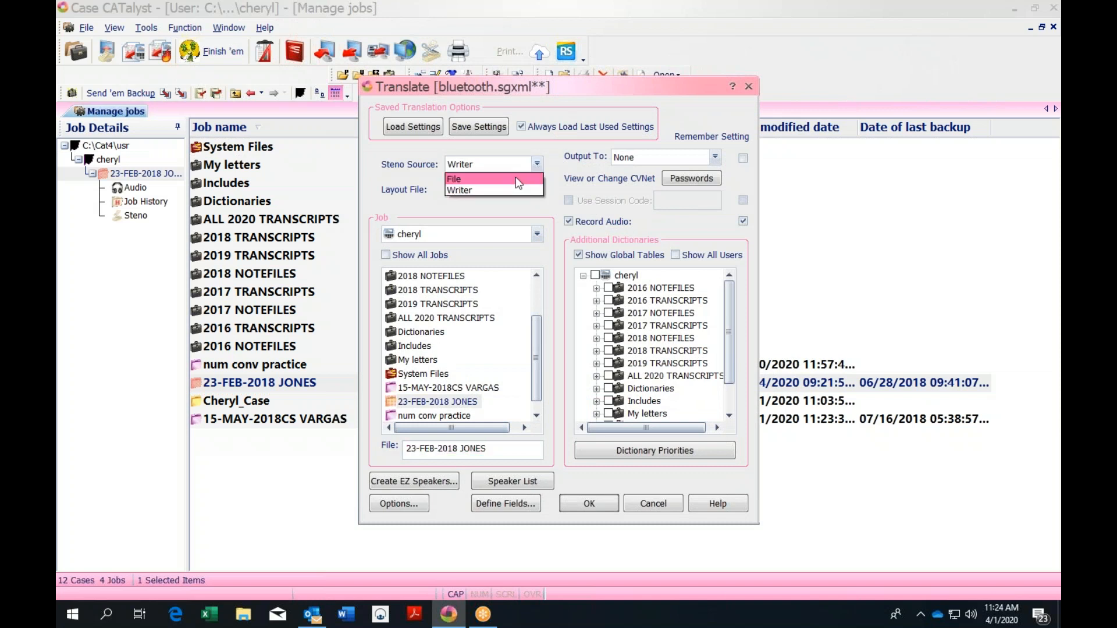
{"action": "left_click", "coordinate": [465, 176]}
{"action": "left_click", "coordinate": [589, 504]}
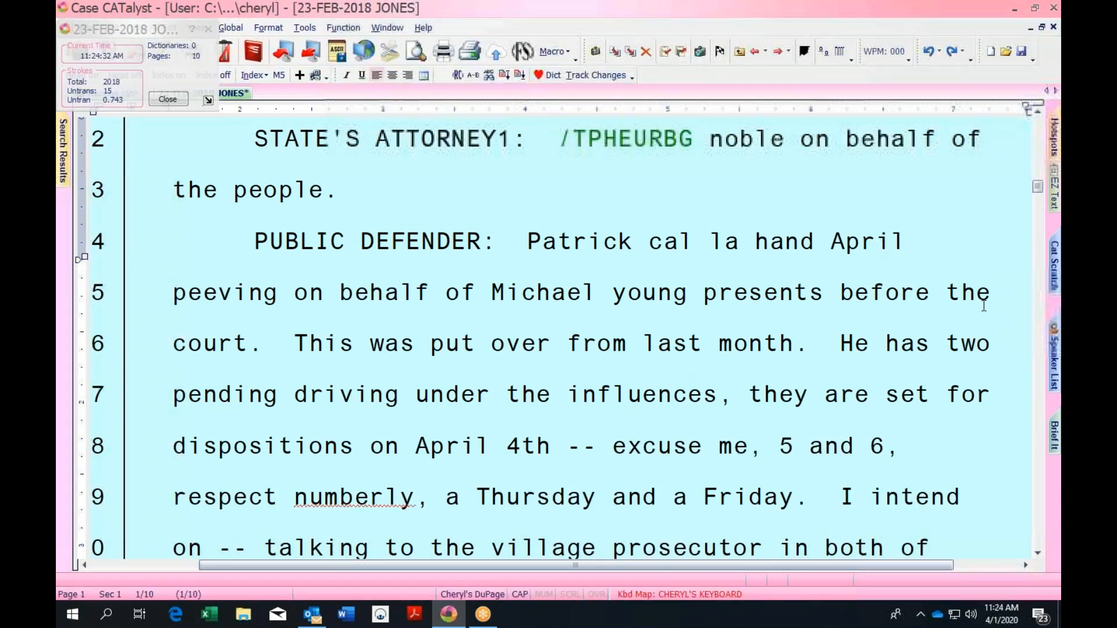
Scroll to the top and remove a stray letter typed after 'Good morning.'
{"action": "left_click_drag", "start_coordinate": [1037, 156], "coordinate": [1036, 120]}
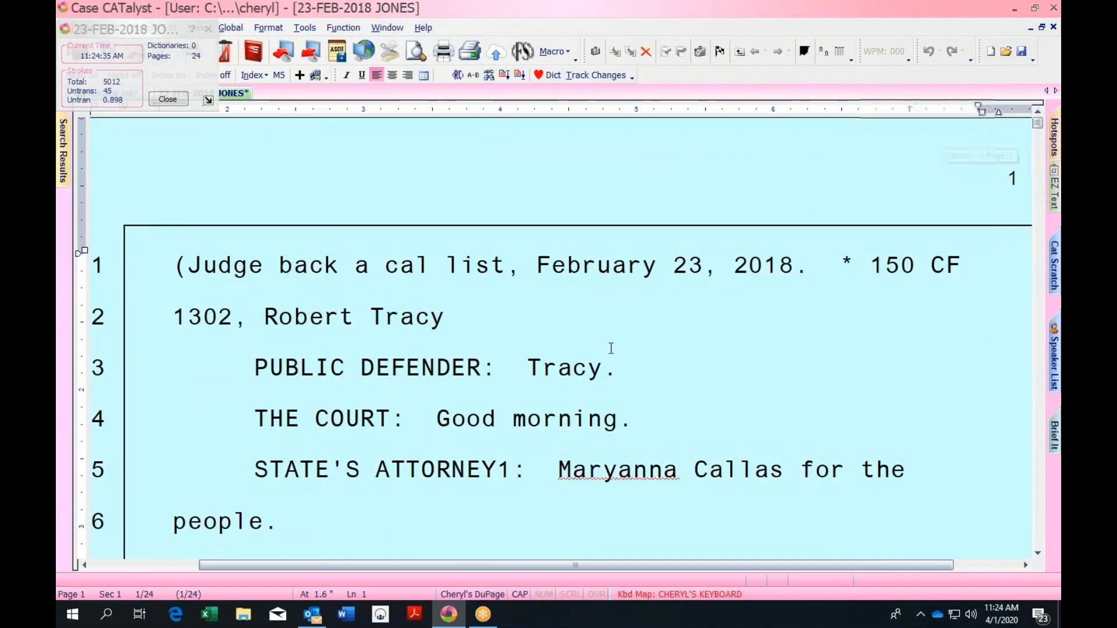
{"action": "left_click", "coordinate": [780, 400]}
{"action": "type", "text": "F"}
{"action": "key", "text": "BackSpace"}
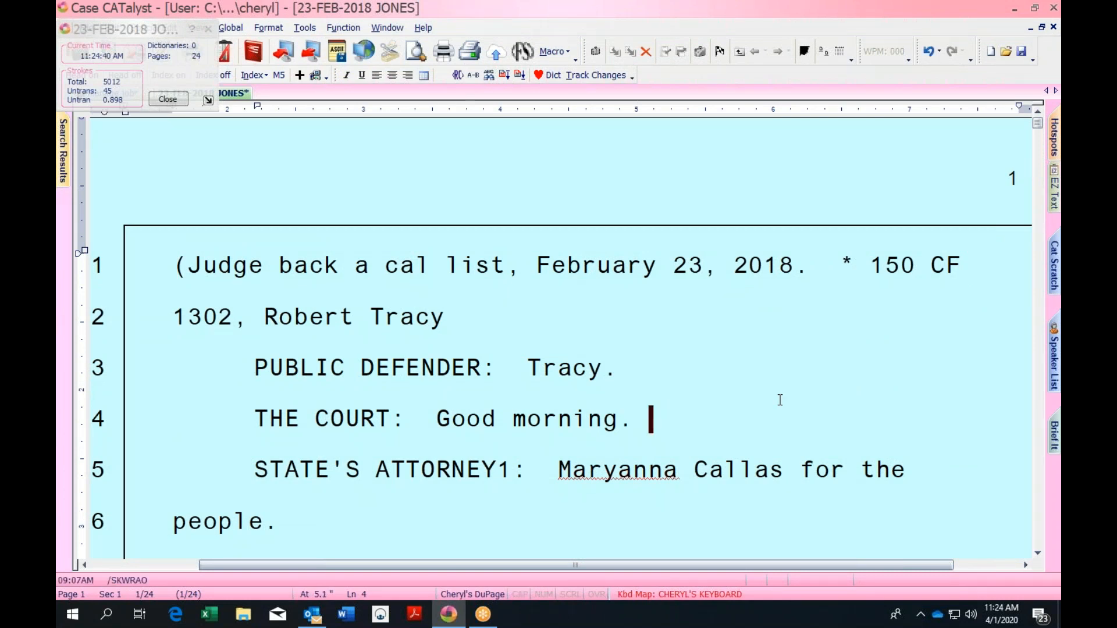
Search for the * * separator and delete all text before the second case
{"action": "key", "text": "ctrl+f"}
{"action": "type", "text": "* "}
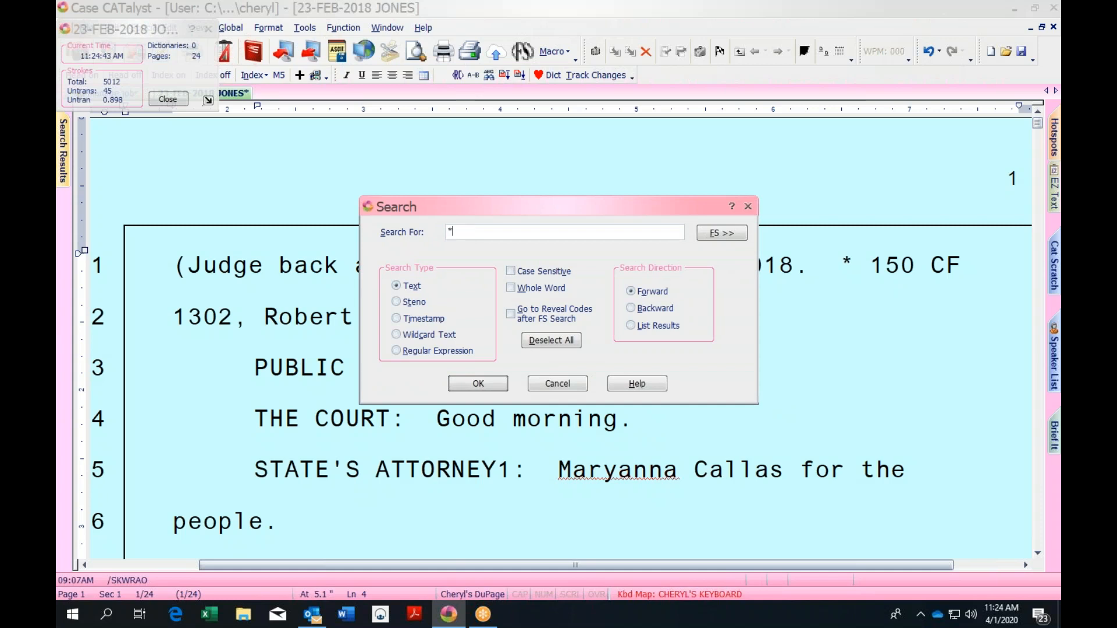
{"action": "type", "text": "*"}
{"action": "key", "text": "Return"}
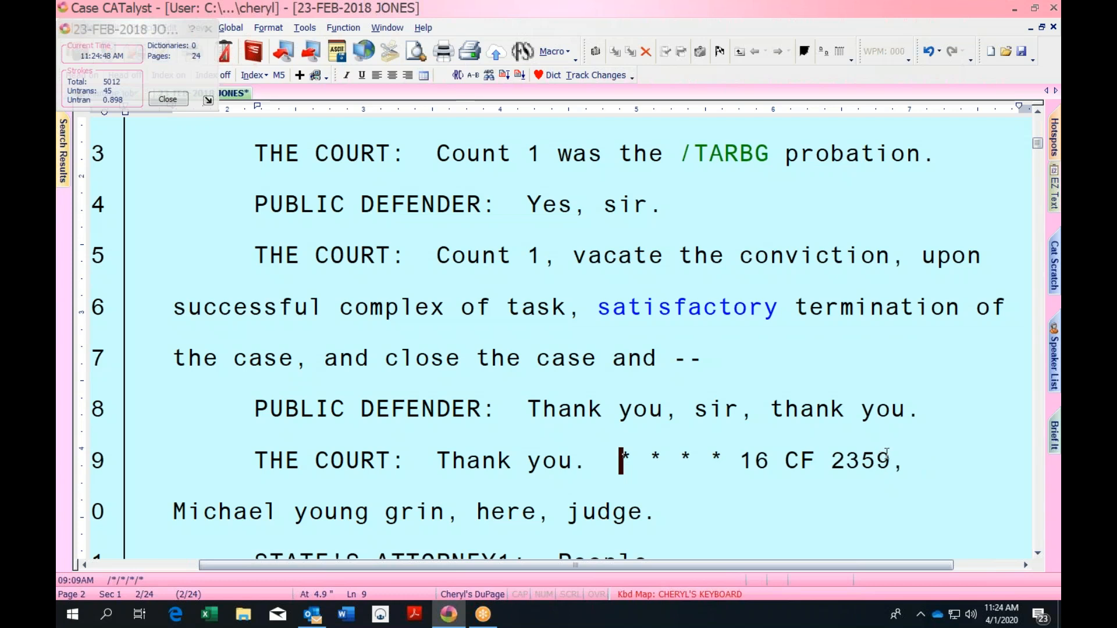
{"action": "left_click", "coordinate": [741, 460]}
{"action": "key", "text": "ctrl+shift+Home"}
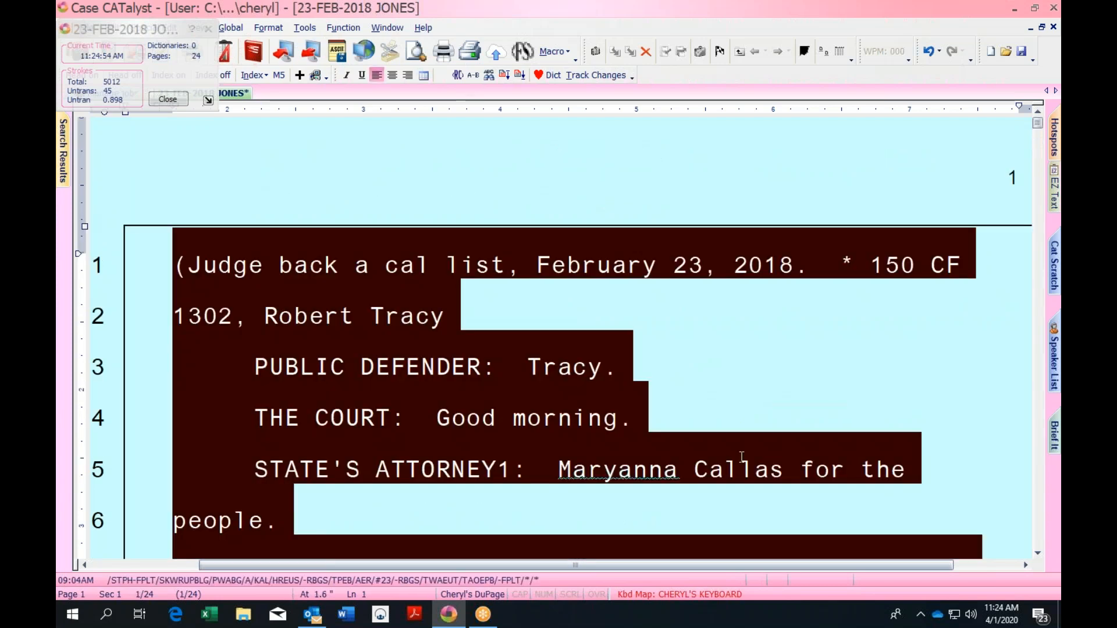
{"action": "key", "text": "Delete"}
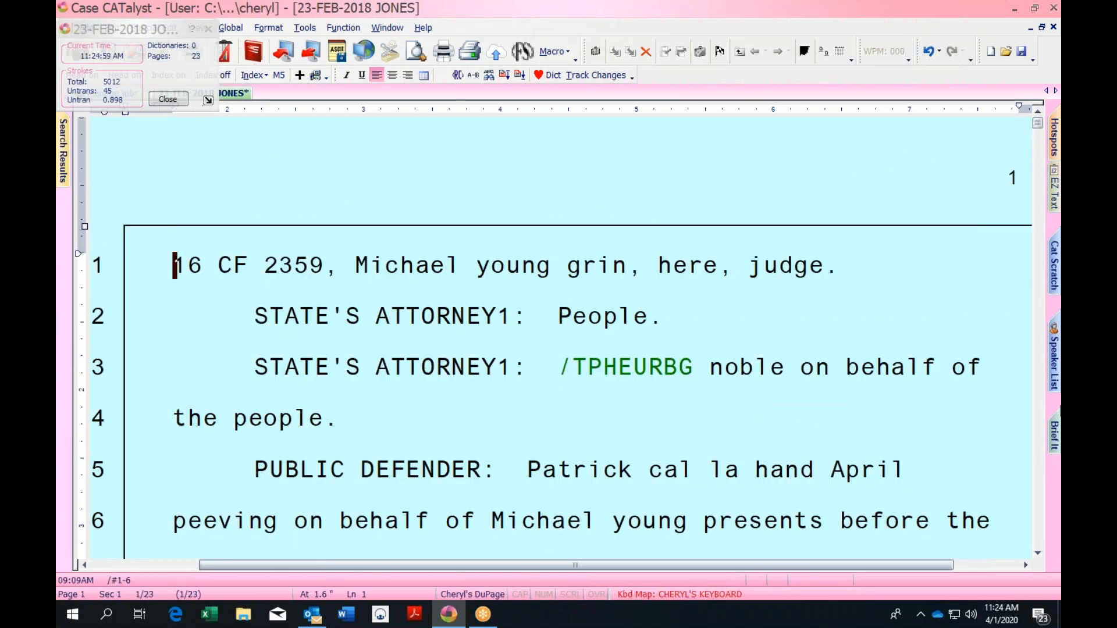
Find the next * * separator and delete everything from it to the document end
{"action": "left_click", "coordinate": [743, 454]}
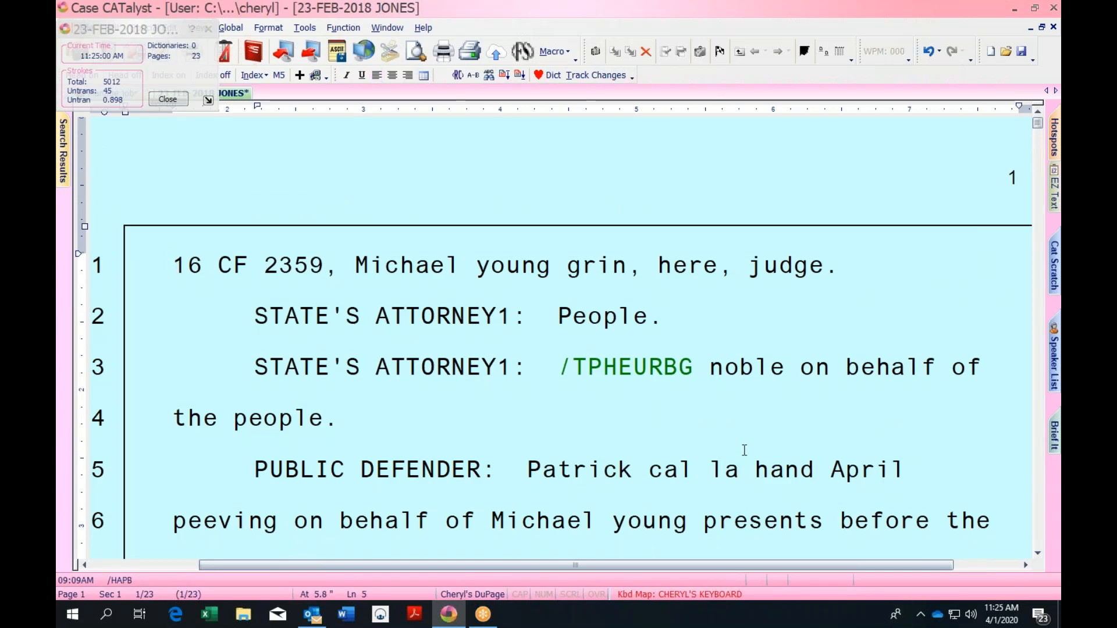
{"action": "scroll", "coordinate": [743, 449], "scroll_direction": "down", "scroll_amount": 4}
{"action": "scroll", "coordinate": [744, 450], "scroll_direction": "down", "scroll_amount": 12}
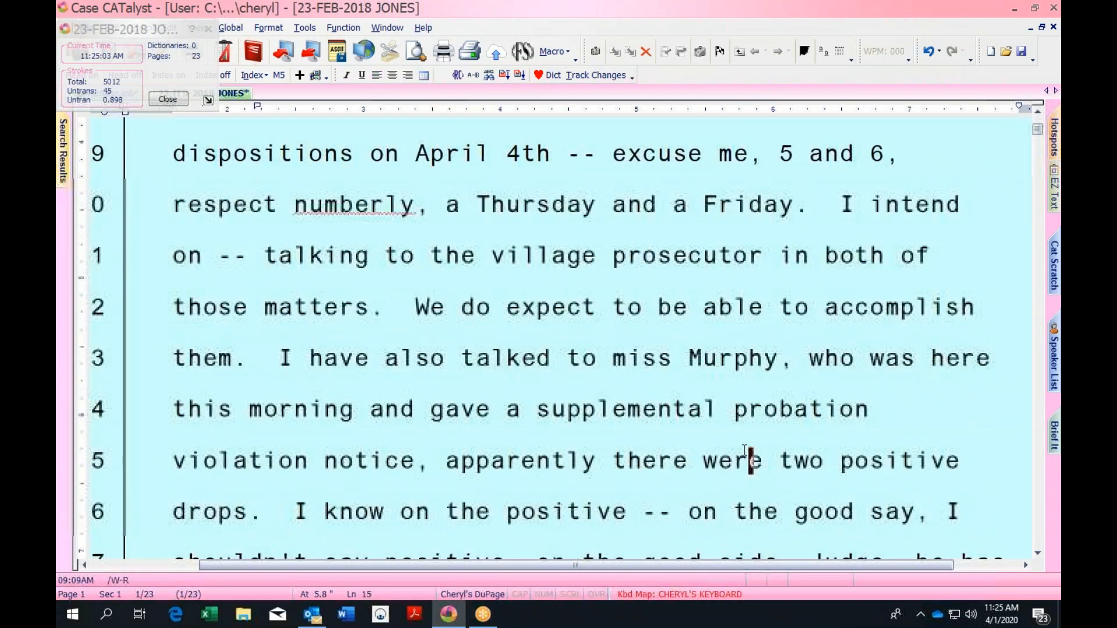
{"action": "scroll", "coordinate": [744, 449], "scroll_direction": "down", "scroll_amount": 1}
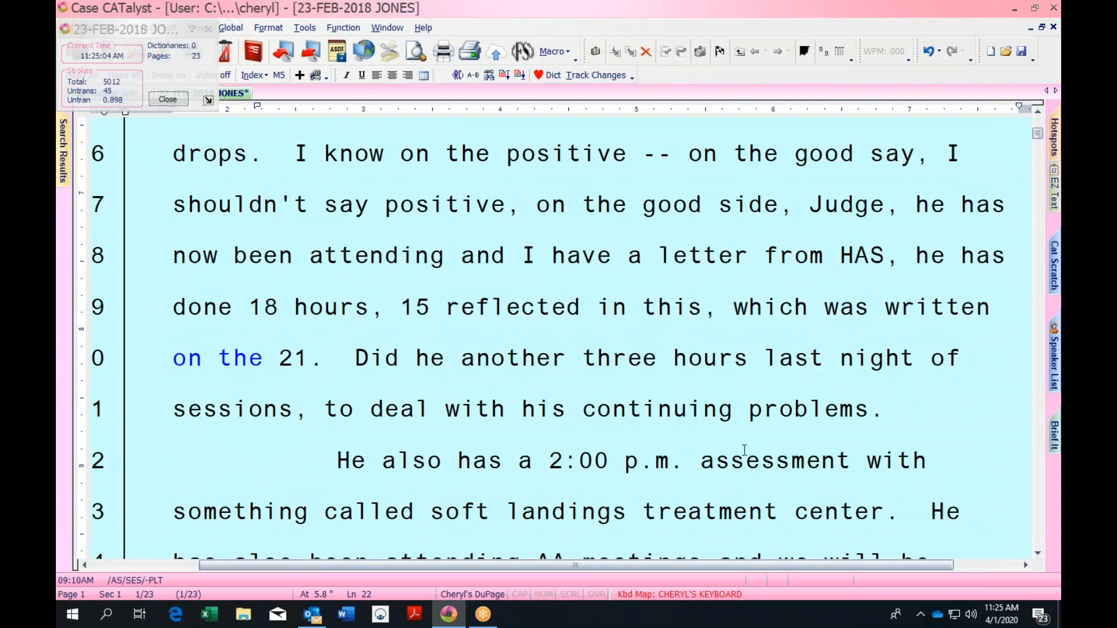
{"action": "key", "text": "ctrl+f"}
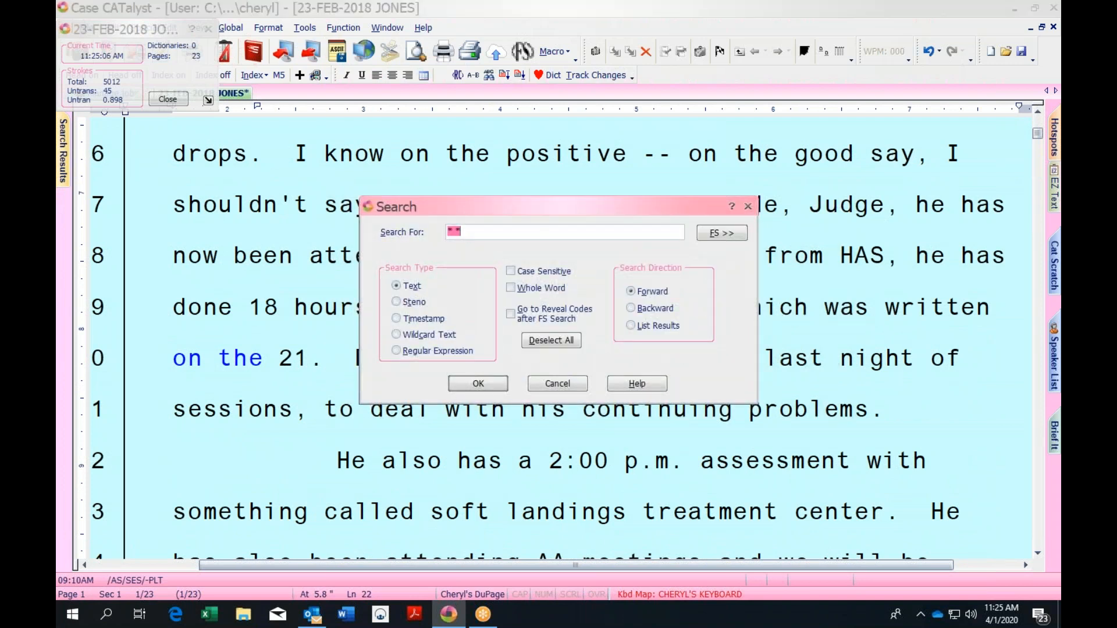
{"action": "key", "text": "Return"}
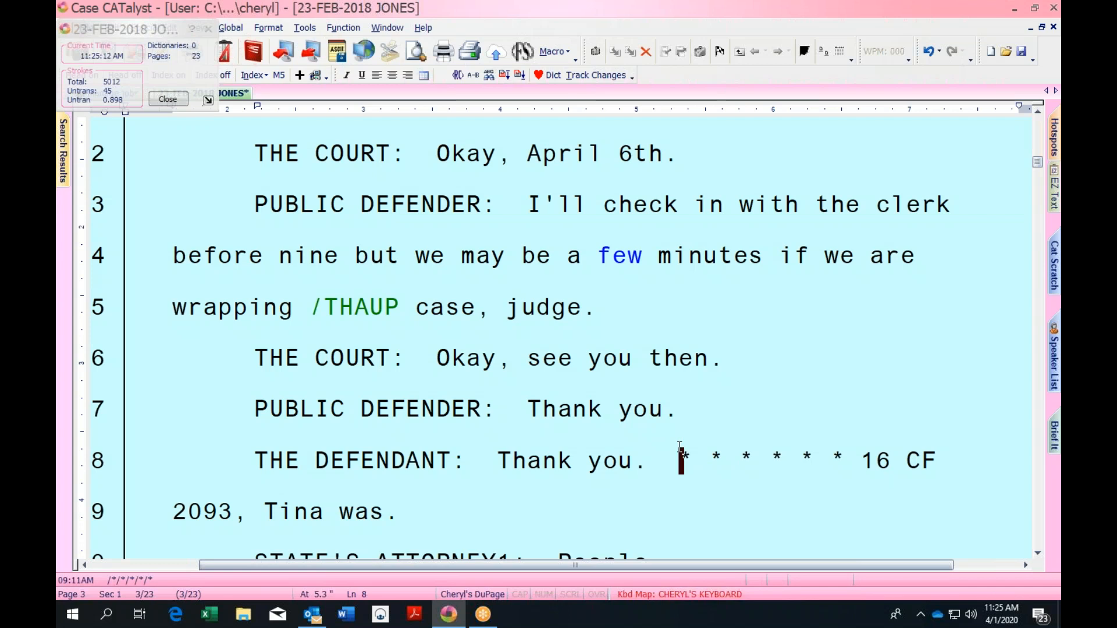
{"action": "key", "text": "ctrl+shift+End"}
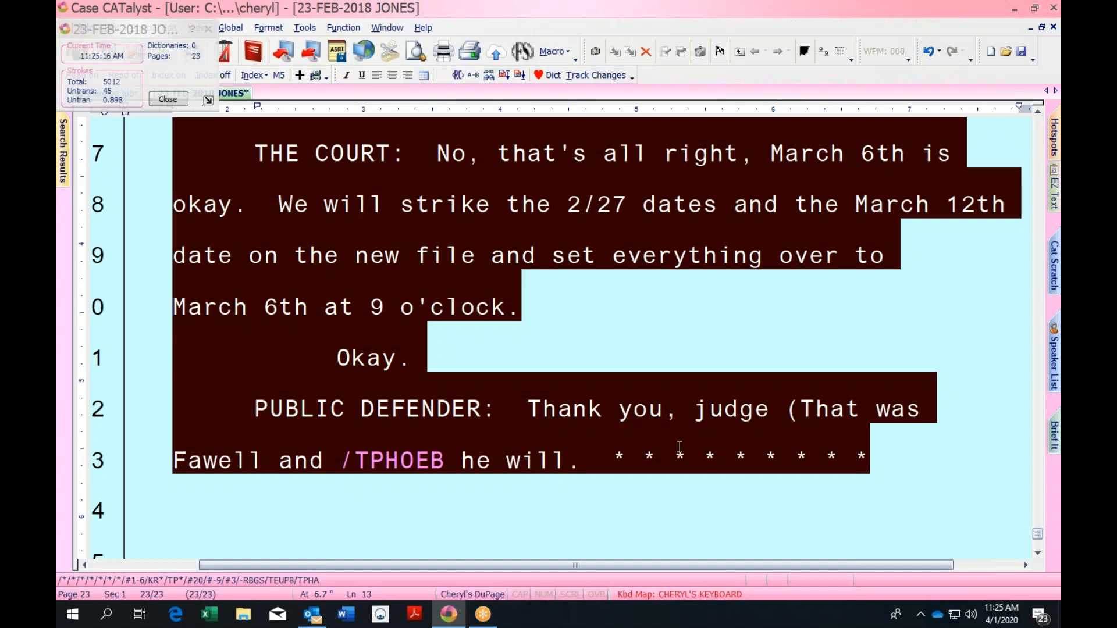
{"action": "key", "text": "Delete"}
Review the trimmed transcript, briefly opening and closing the audio playback speed settings
{"action": "key", "text": "Up"}
{"action": "key", "text": "Up"}
{"action": "key", "text": "Up"}
{"action": "key", "text": "Up"}
{"action": "key", "text": "Up"}
{"action": "key", "text": "Up"}
{"action": "key", "text": "Up"}
{"action": "key", "text": "Up"}
{"action": "key", "text": "Up"}
{"action": "key", "text": "Up"}
{"action": "key", "text": "Up"}
{"action": "key", "text": "Up"}
{"action": "key", "text": "Up"}
{"action": "key", "text": "Up"}
{"action": "key", "text": "Up"}
{"action": "key", "text": "Up"}
{"action": "key", "text": "Up"}
{"action": "key", "text": "Up"}
{"action": "key", "text": "Up"}
{"action": "key", "text": "Up"}
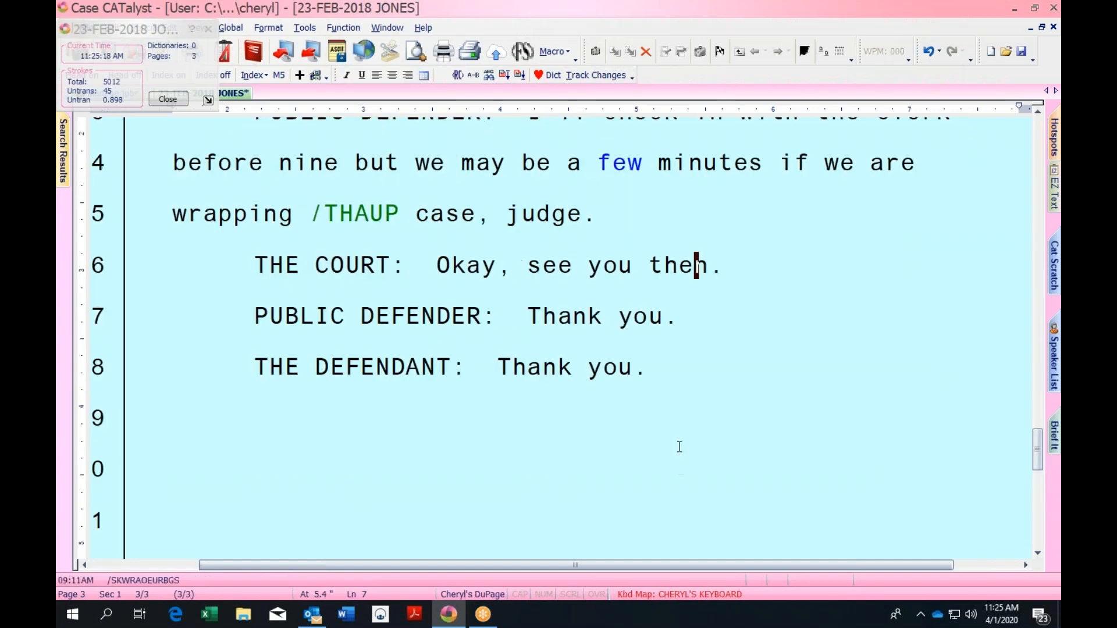
{"action": "key", "text": "Up"}
{"action": "key", "text": "Up"}
{"action": "key", "text": "Up"}
{"action": "key", "text": "Up"}
{"action": "key", "text": "Up"}
{"action": "key", "text": "Up"}
{"action": "key", "text": "Up"}
{"action": "key", "text": "Up"}
{"action": "key", "text": "Up"}
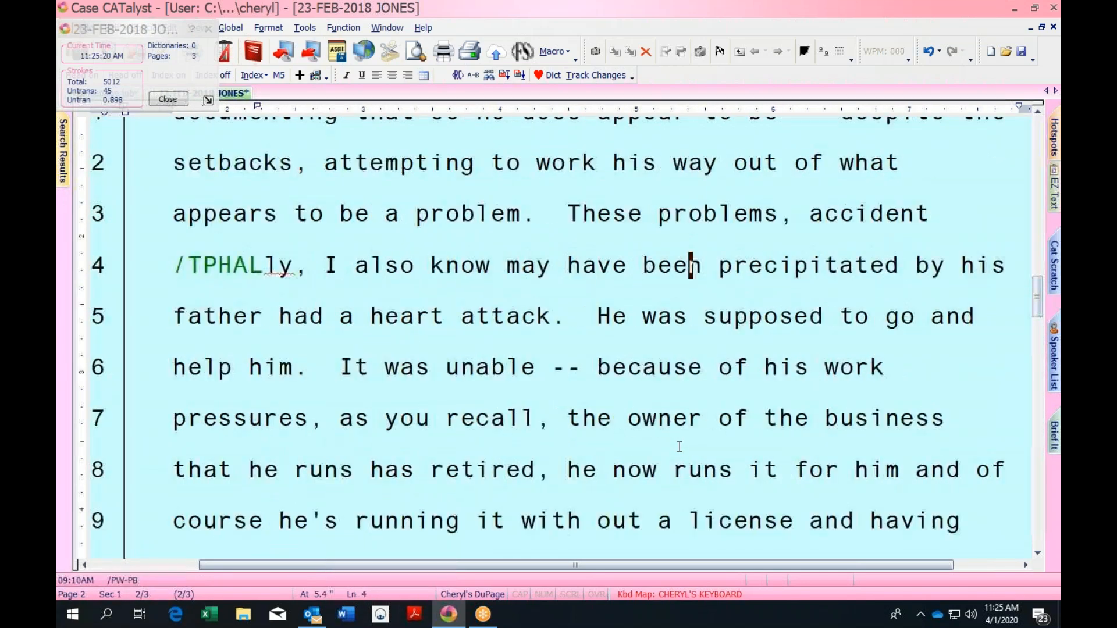
{"action": "key", "text": "alt+shift+s"}
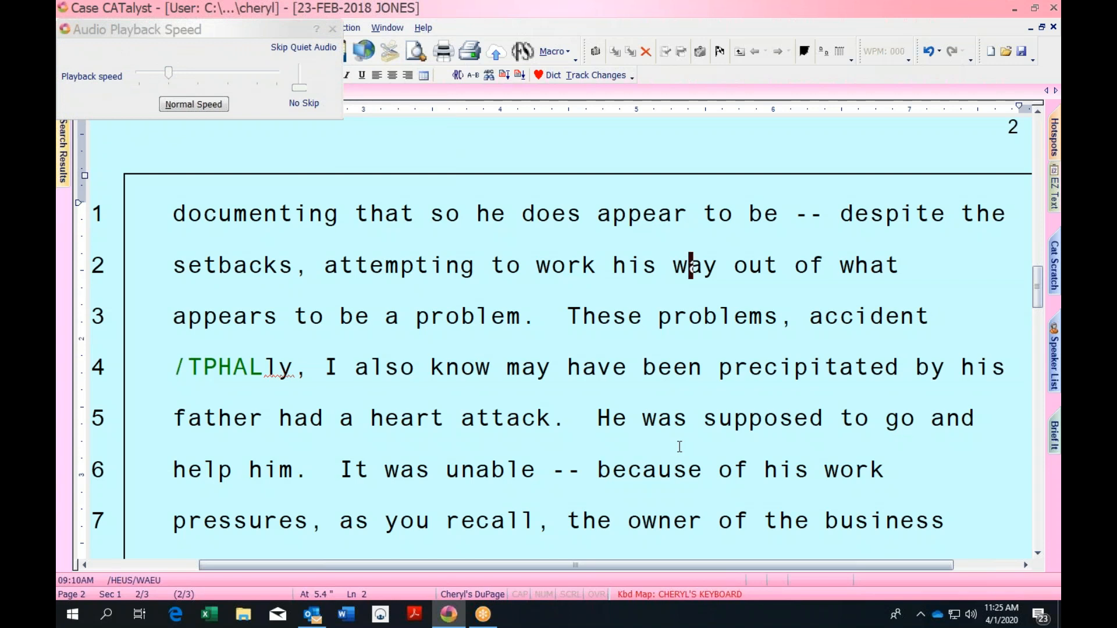
{"action": "key", "text": "Escape"}
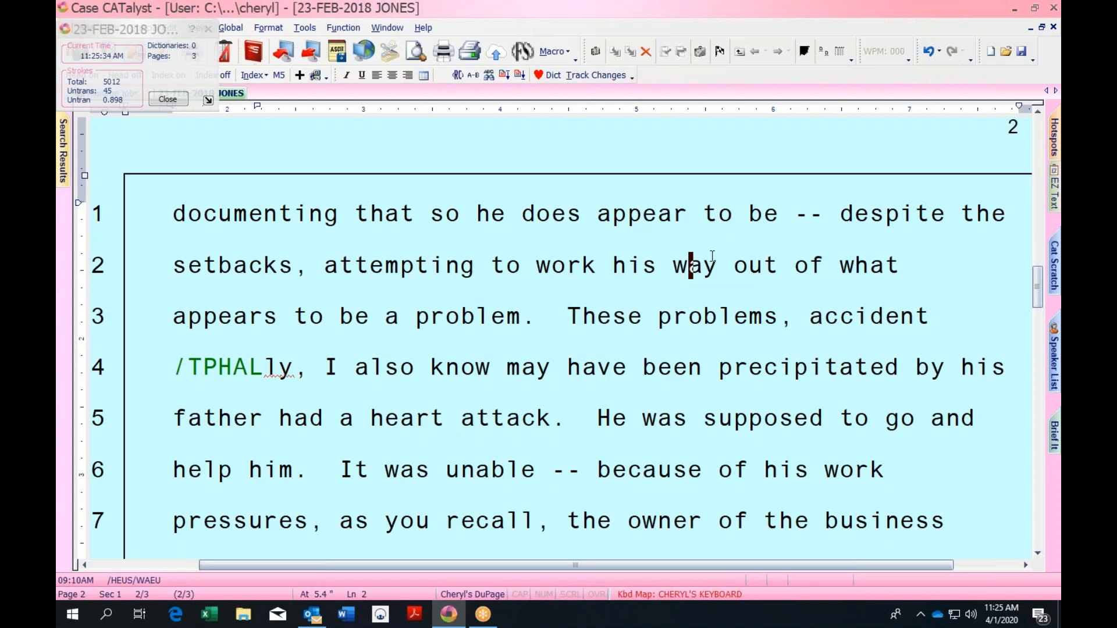
{"action": "left_click", "coordinate": [734, 261]}
{"action": "left_click", "coordinate": [721, 315]}
{"action": "left_click", "coordinate": [577, 314]}
{"action": "left_click_drag", "start_coordinate": [1036, 283], "coordinate": [1034, 131]}
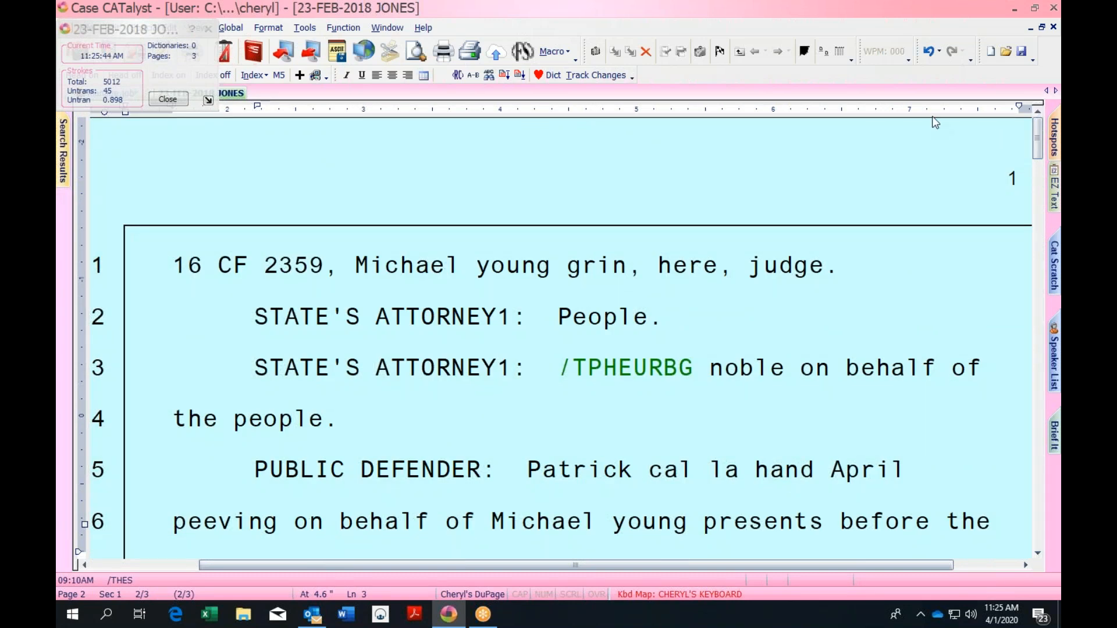
Insert the titlejury include file as the title page at the transcript's start
{"action": "left_click", "coordinate": [165, 255]}
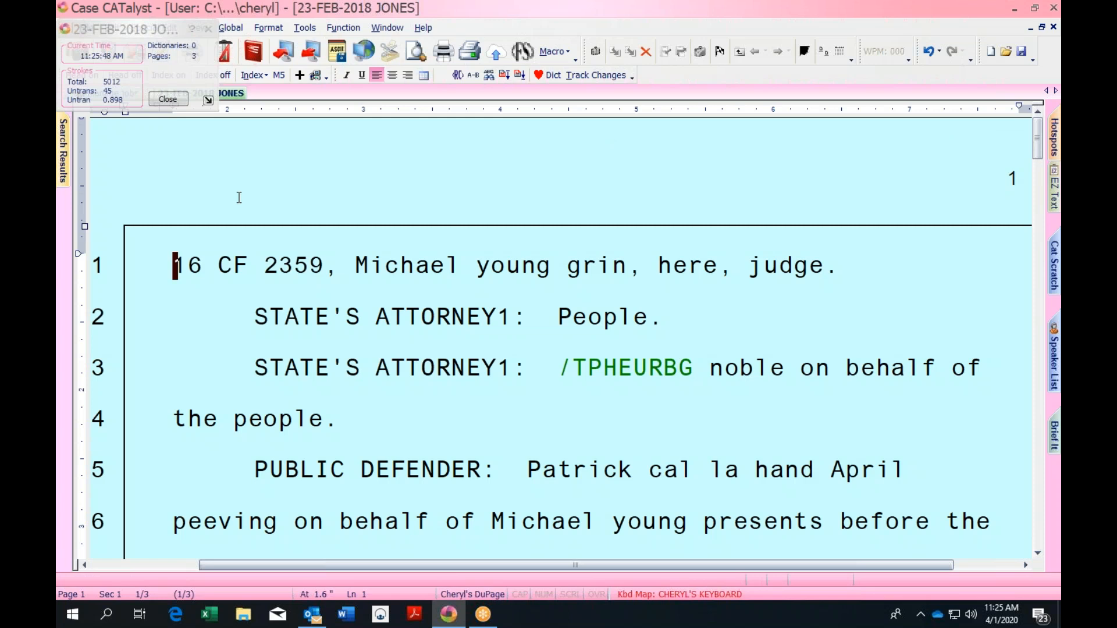
{"action": "key", "text": "alt+i"}
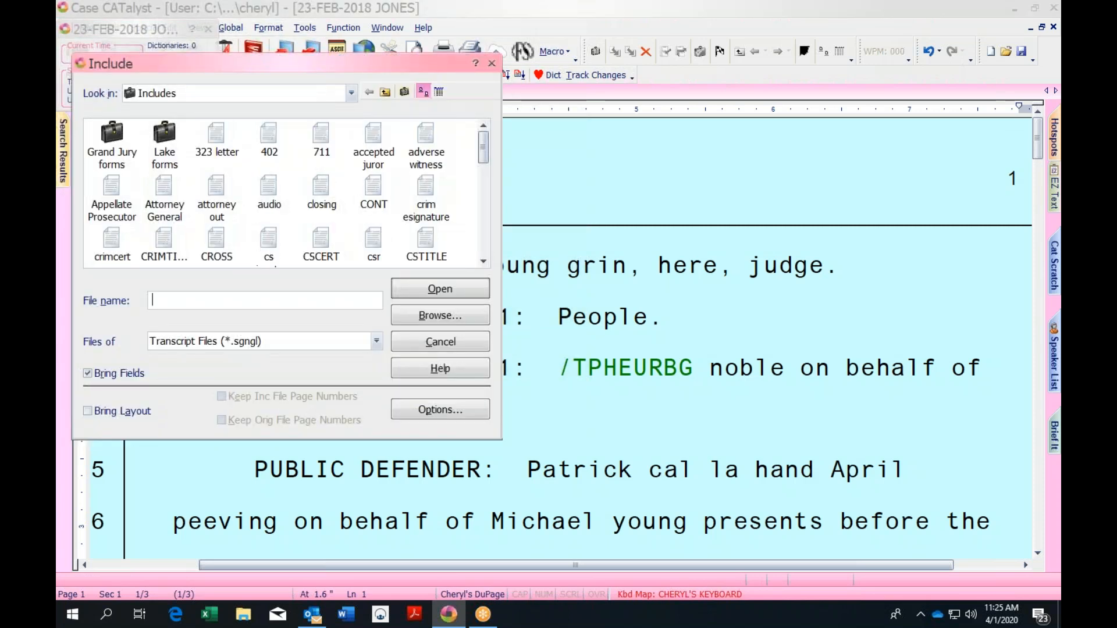
{"action": "scroll", "coordinate": [283, 192], "scroll_direction": "down", "scroll_amount": 2}
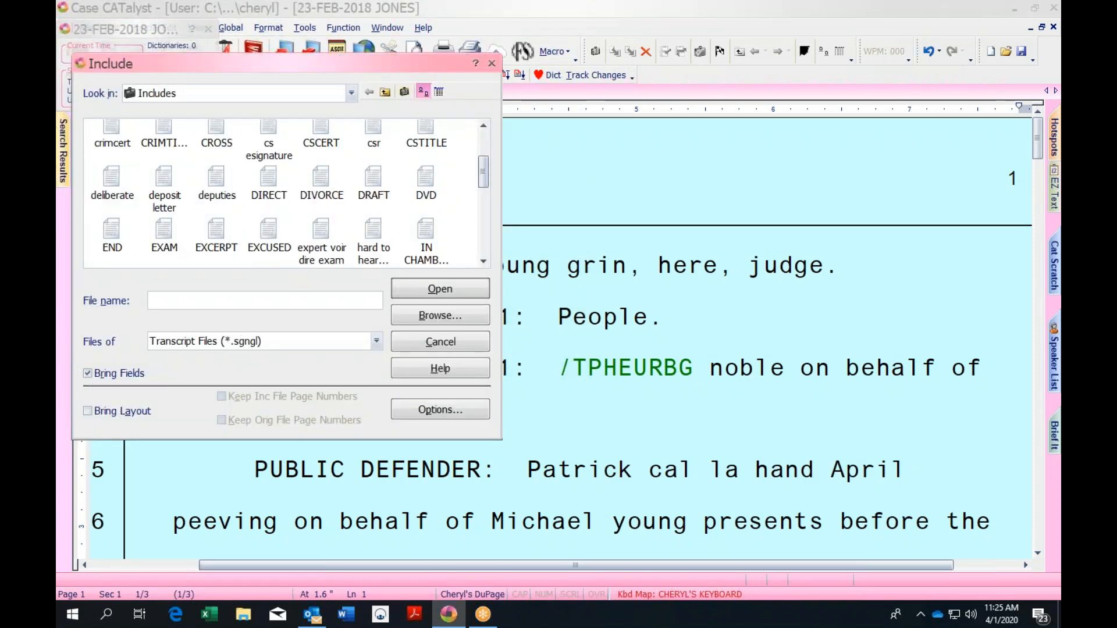
{"action": "type", "text": "ti"}
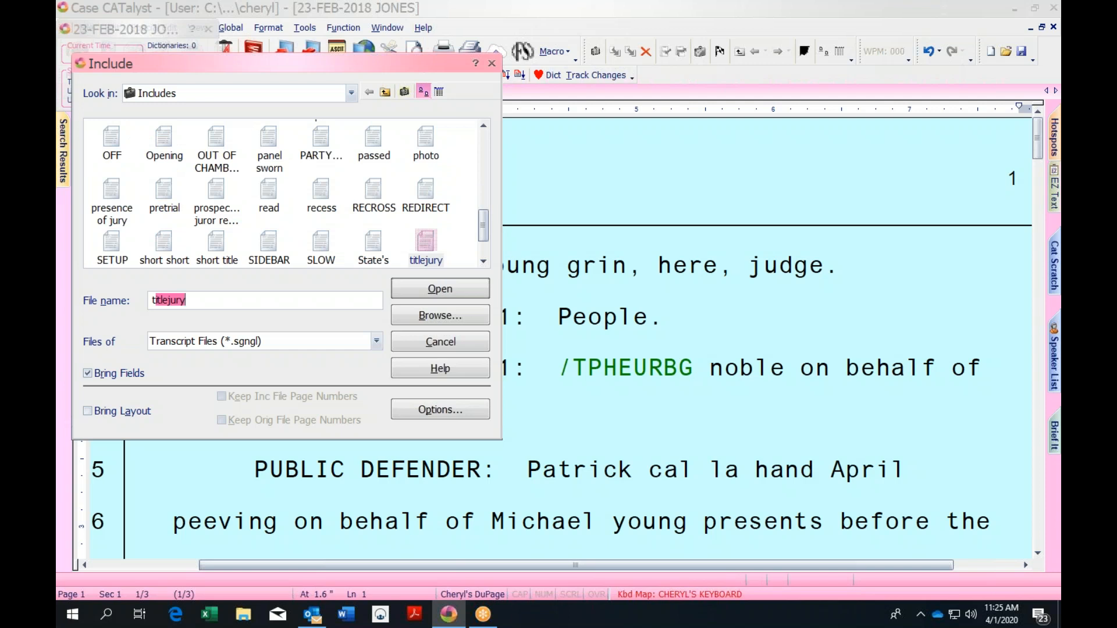
{"action": "key", "text": "BackSpace"}
{"action": "key", "text": "BackSpace"}
{"action": "key", "text": "BackSpace"}
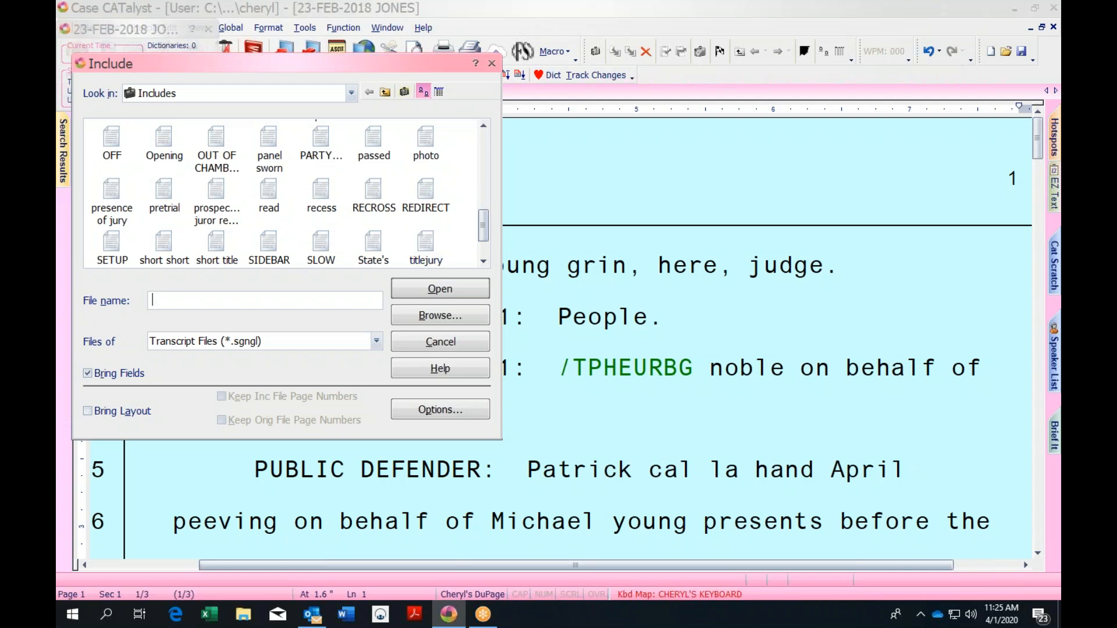
{"action": "type", "text": "titlejury"}
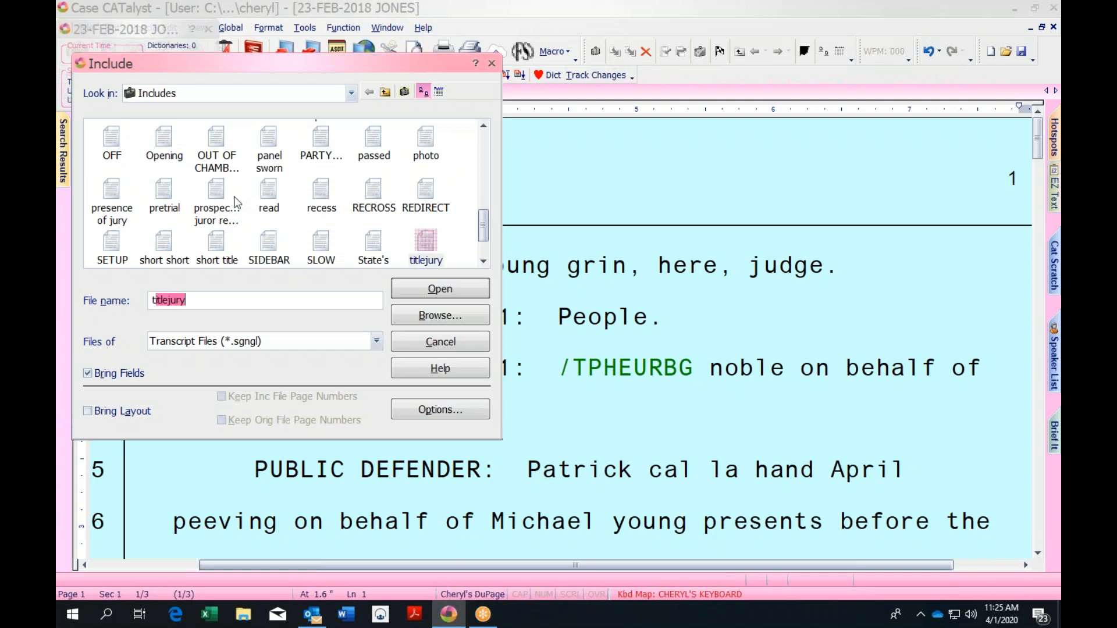
{"action": "left_click", "coordinate": [484, 261]}
{"action": "left_click_drag", "start_coordinate": [484, 242], "coordinate": [483, 247]}
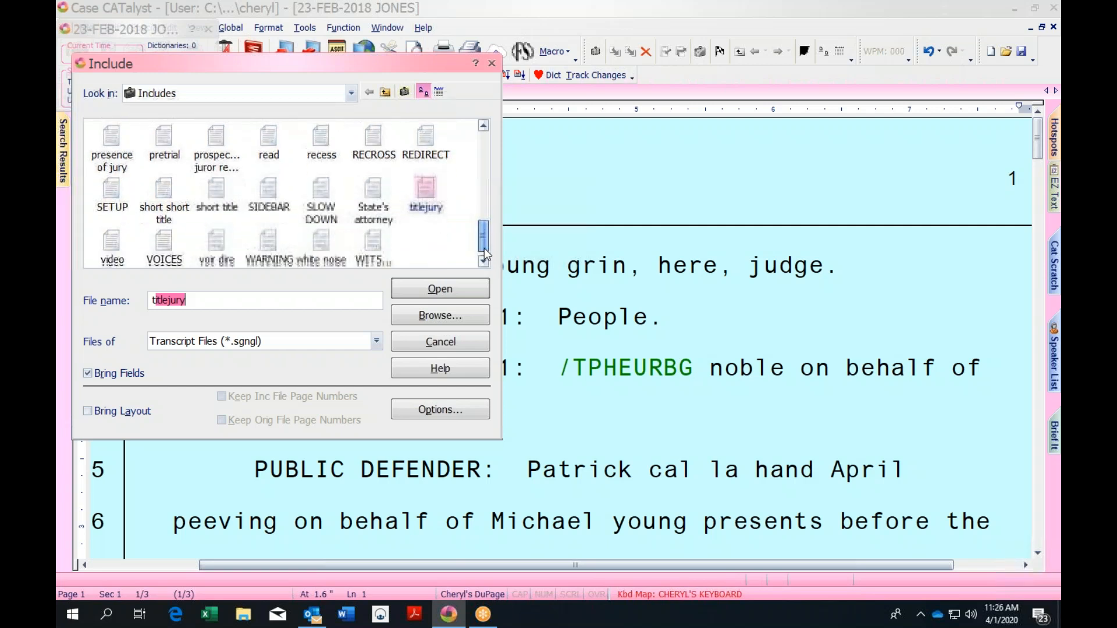
{"action": "left_click", "coordinate": [453, 290]}
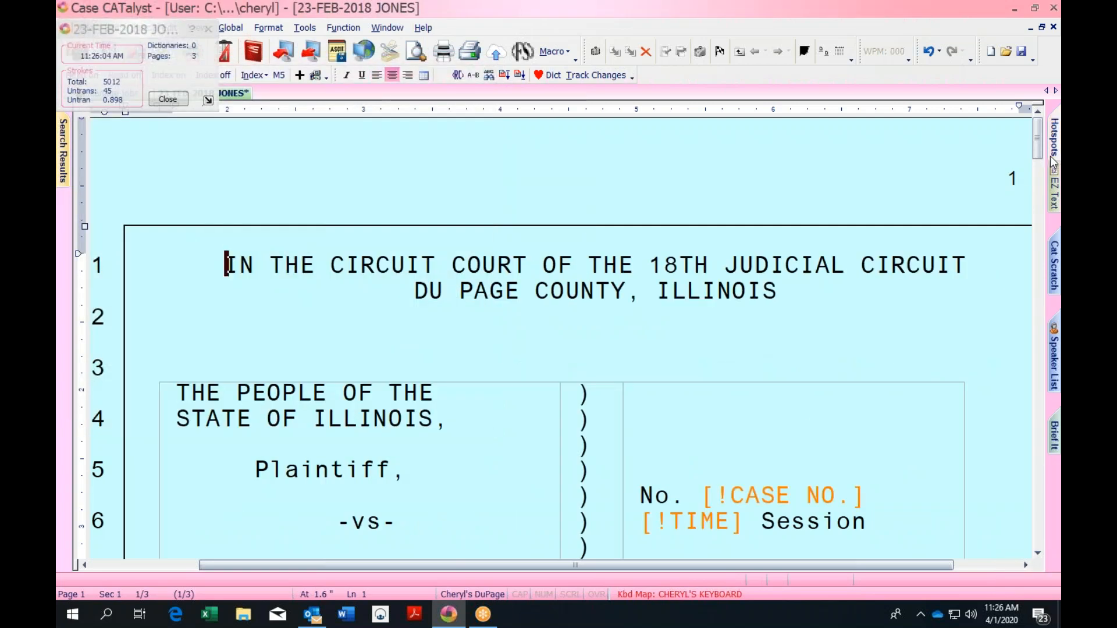
Close the stroke statistics window and save the JONES transcript
{"action": "left_click_drag", "start_coordinate": [1038, 152], "coordinate": [1038, 210]}
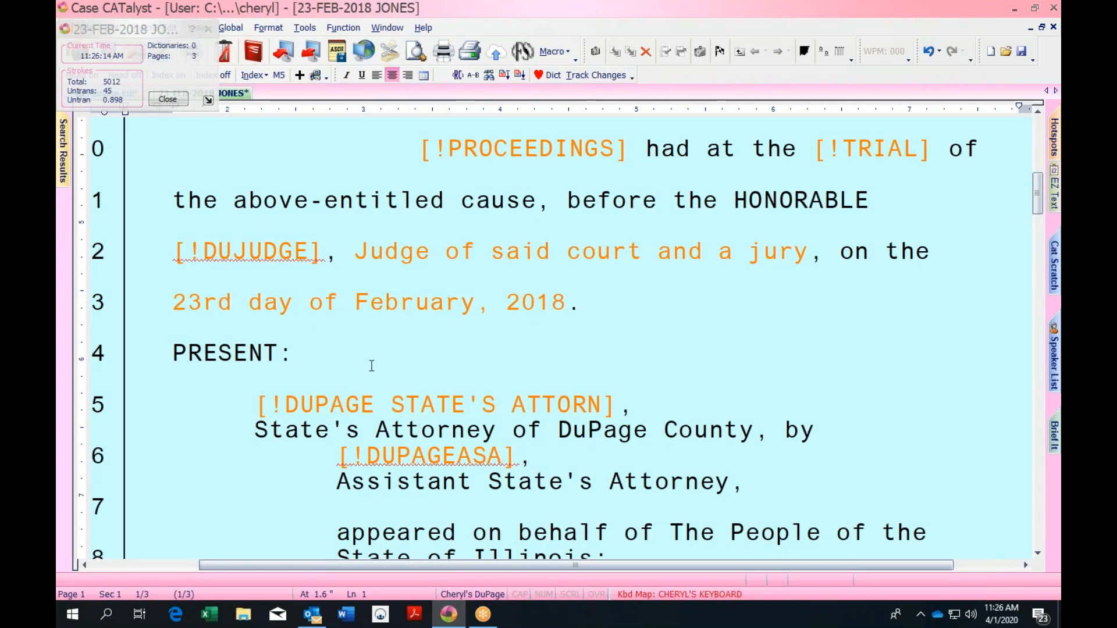
{"action": "left_click_drag", "start_coordinate": [1038, 202], "coordinate": [1037, 191]}
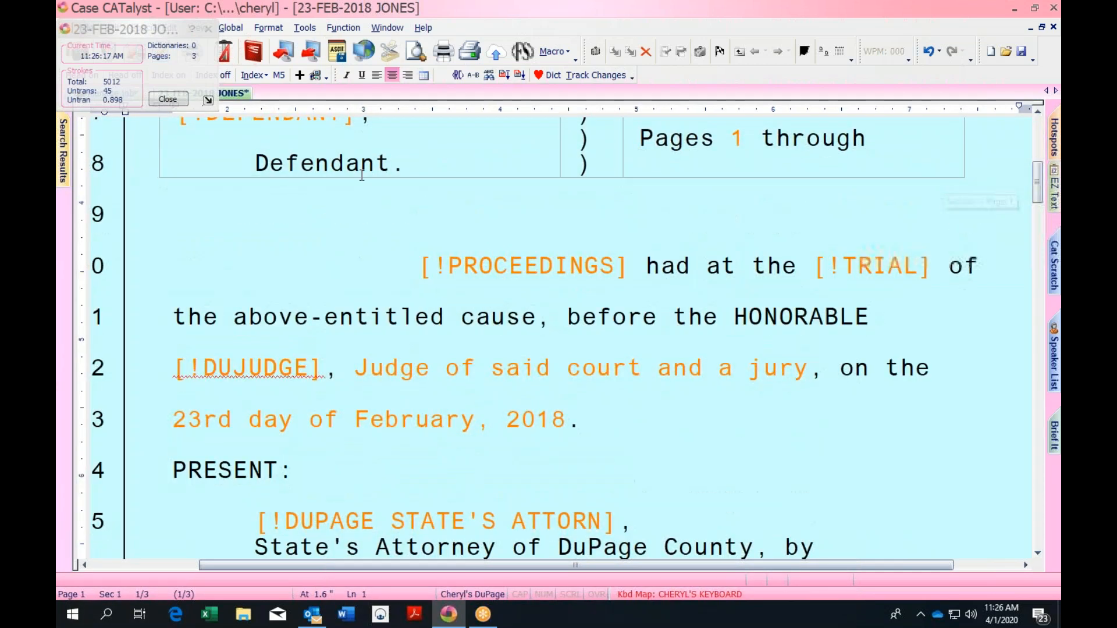
{"action": "left_click", "coordinate": [208, 28]}
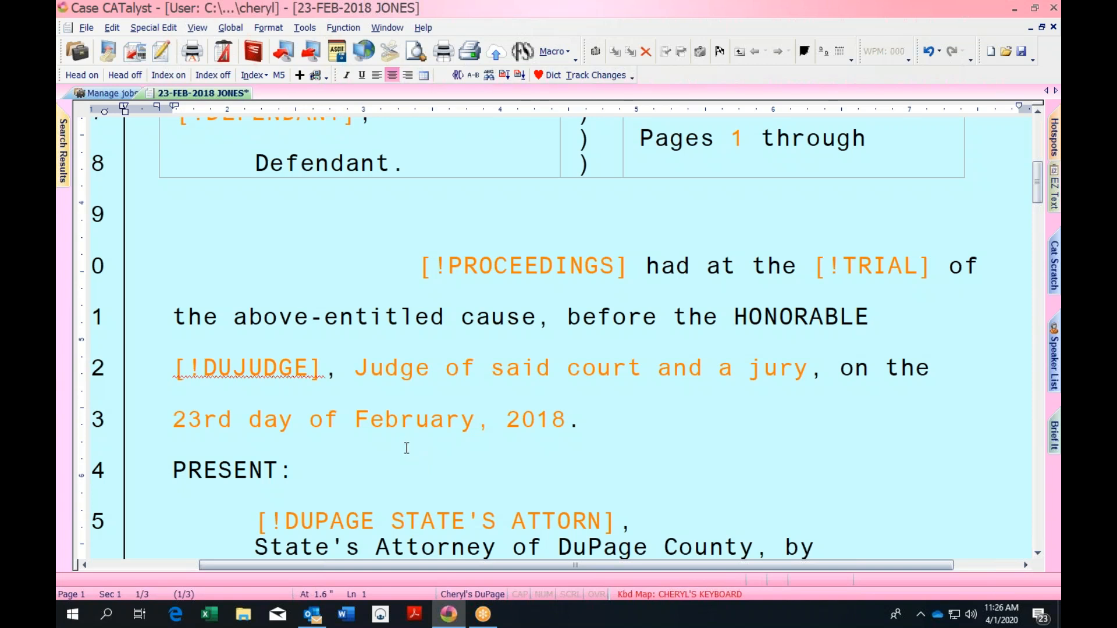
{"action": "key", "text": "ctrl+s"}
Check the title page dated February 23, 2018, then close the JONES transcript
{"action": "left_click", "coordinate": [594, 419]}
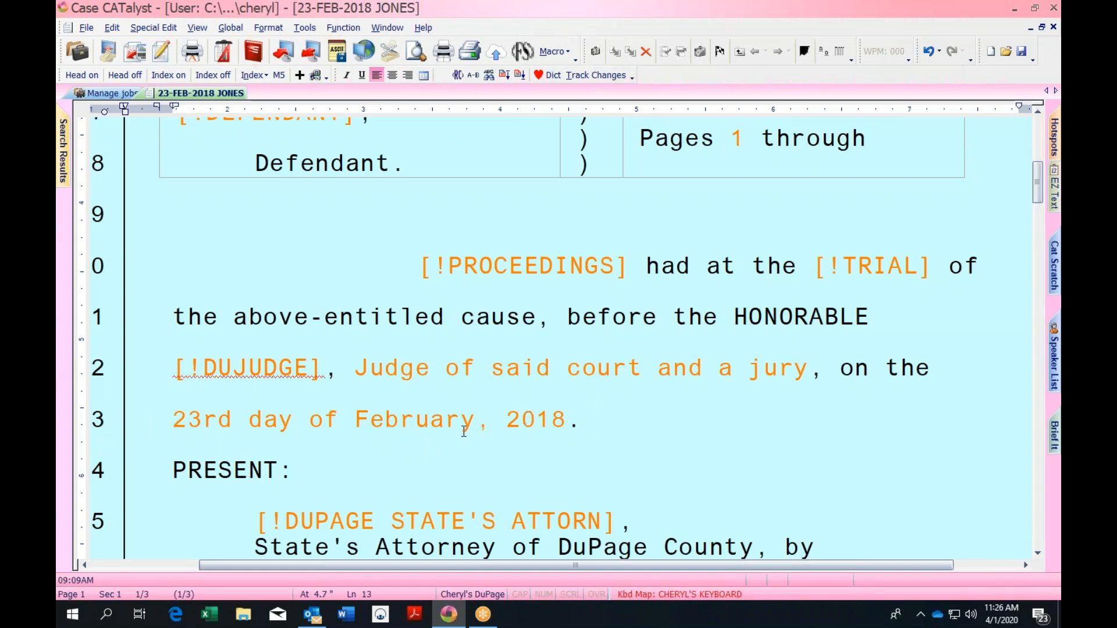
{"action": "left_click_drag", "start_coordinate": [1038, 184], "coordinate": [1039, 125]}
{"action": "left_click", "coordinate": [1053, 27]}
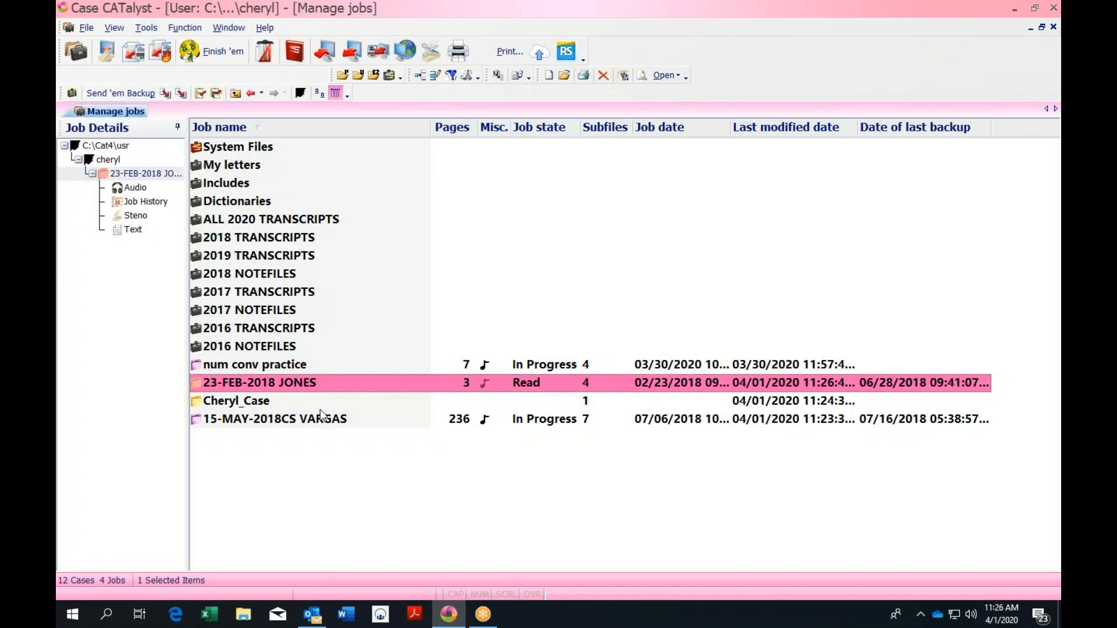
Open 15-MAY-2018CS VARGAS and place the cursor after THE COURT: on page 236, line 18
{"action": "left_click", "coordinate": [324, 423]}
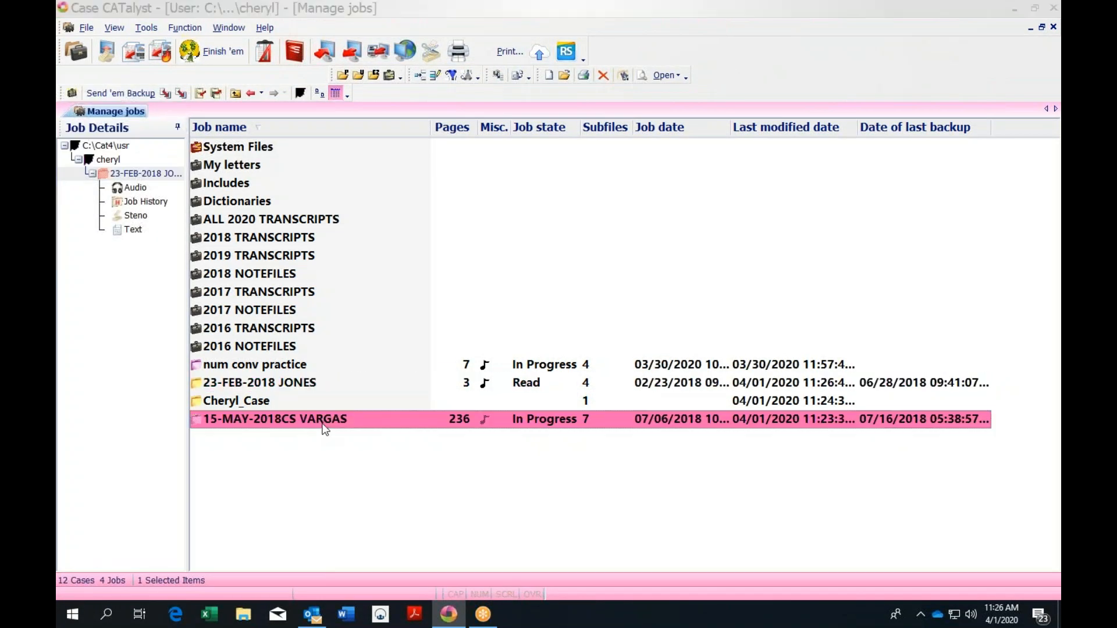
{"action": "double_click", "coordinate": [324, 428]}
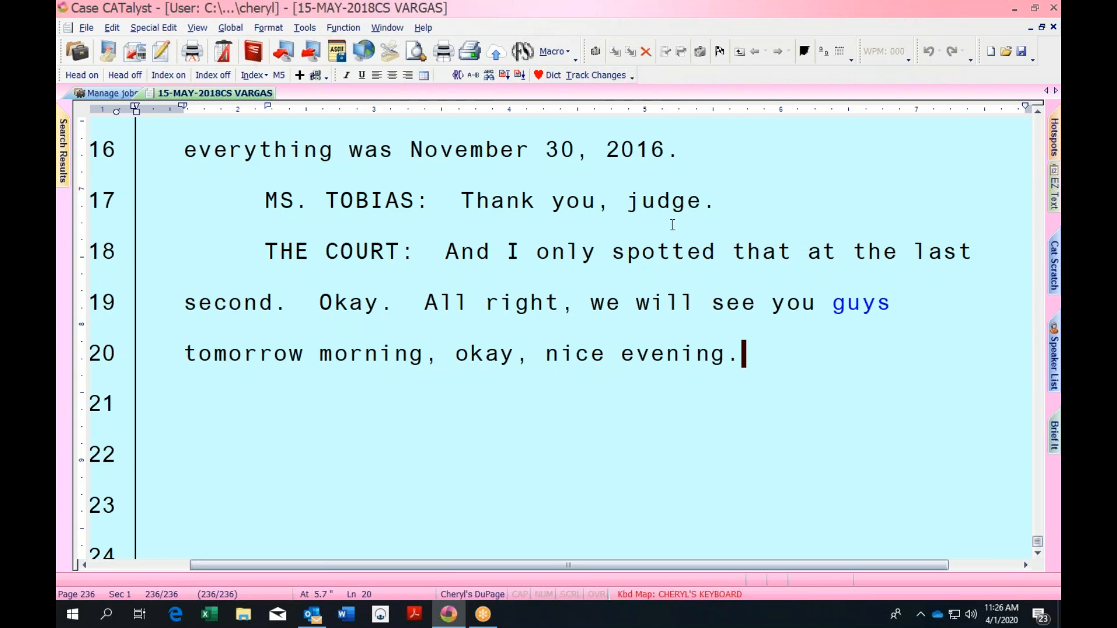
{"action": "left_click", "coordinate": [410, 249]}
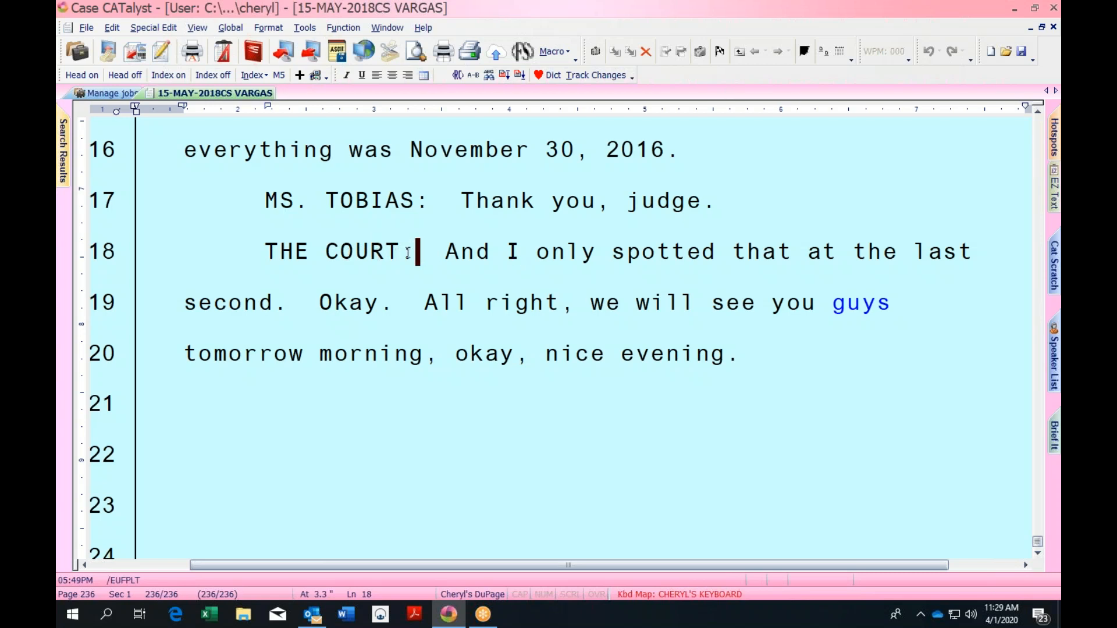
Record a macro that selects and deletes THE COURT: and inserts a Q. symbol via F4, Q
{"action": "left_click", "coordinate": [555, 53]}
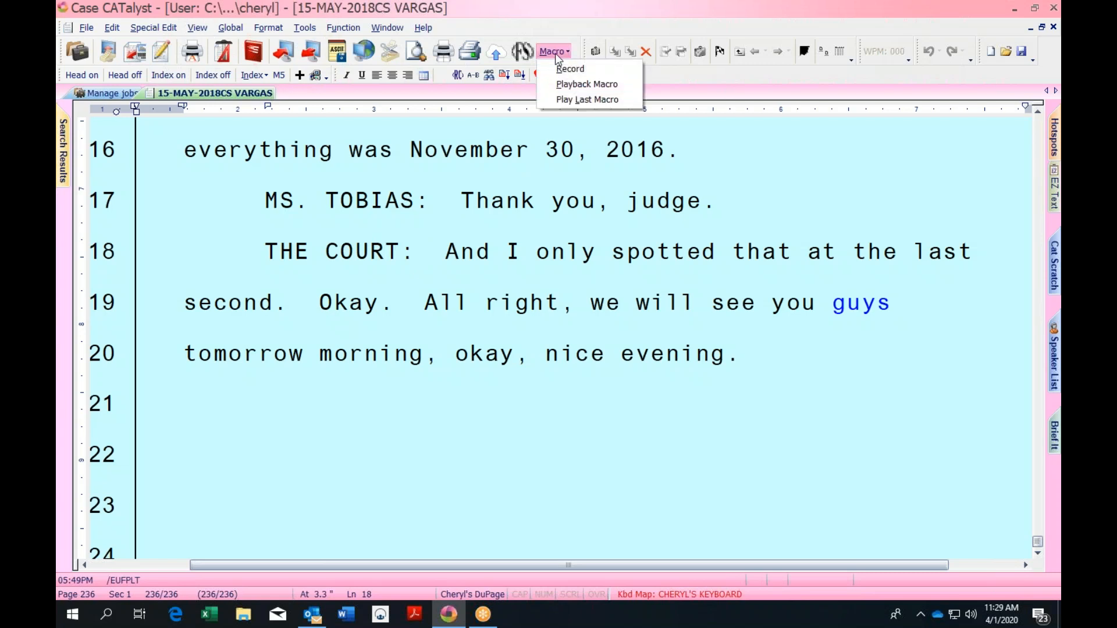
{"action": "left_click", "coordinate": [564, 70]}
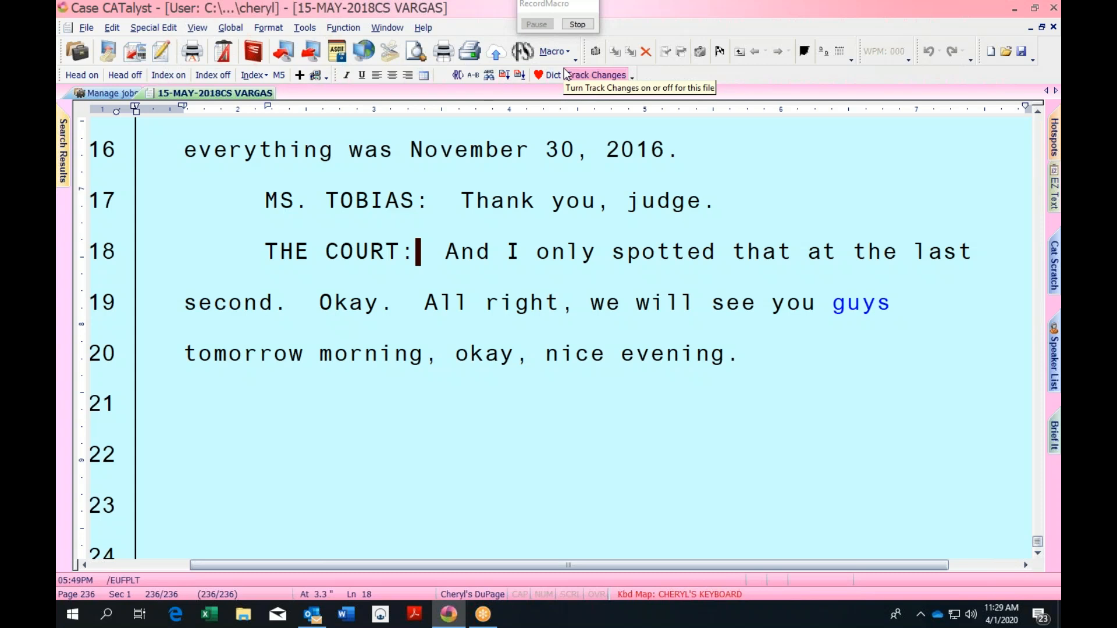
{"action": "key", "text": "shift+Left"}
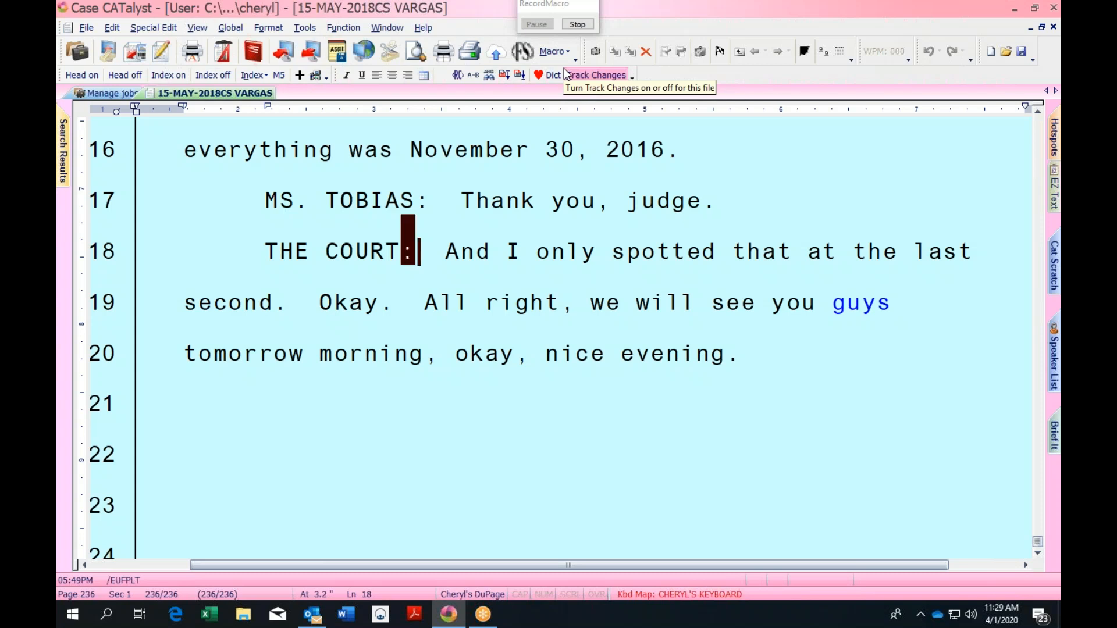
{"action": "key", "text": "ctrl+shift+Left"}
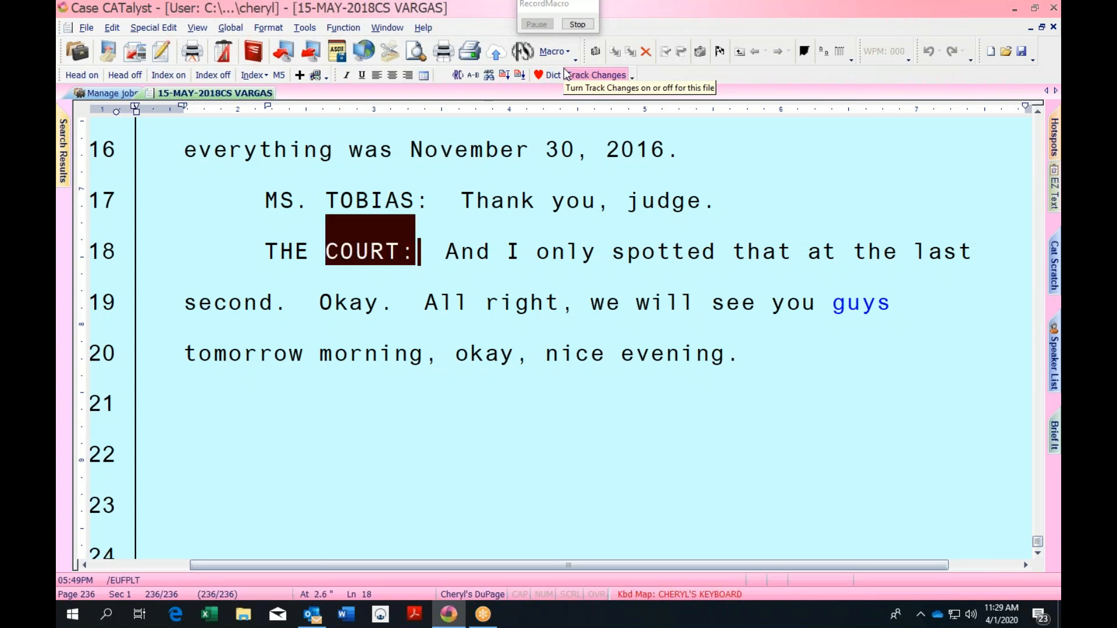
{"action": "key", "text": "ctrl+shift+Left"}
{"action": "key", "text": "ctrl+shift+Left"}
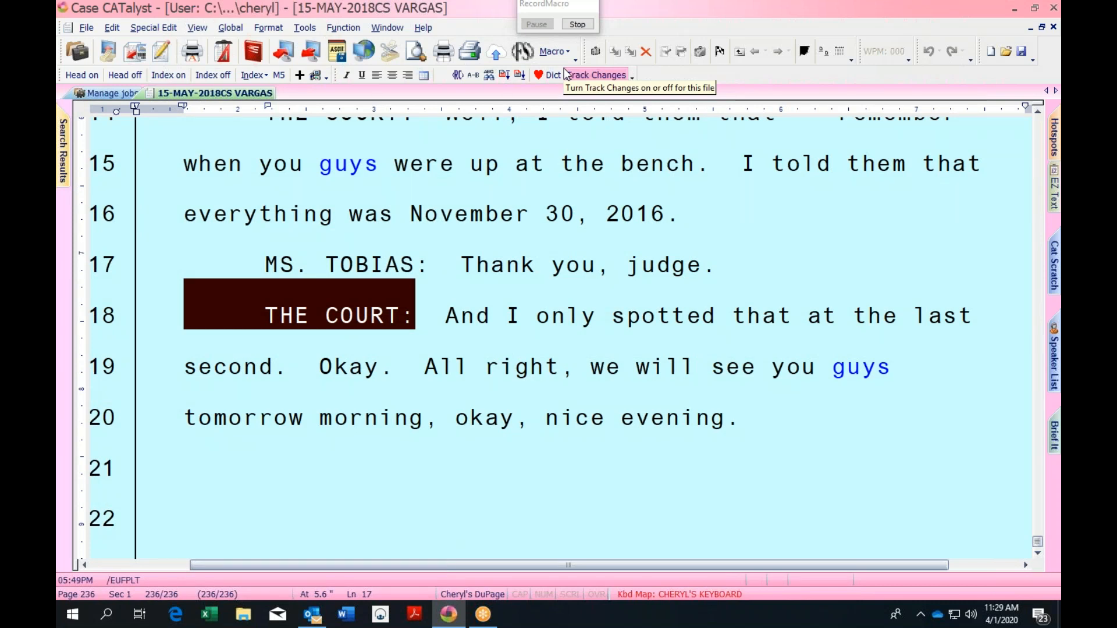
{"action": "key", "text": "Delete"}
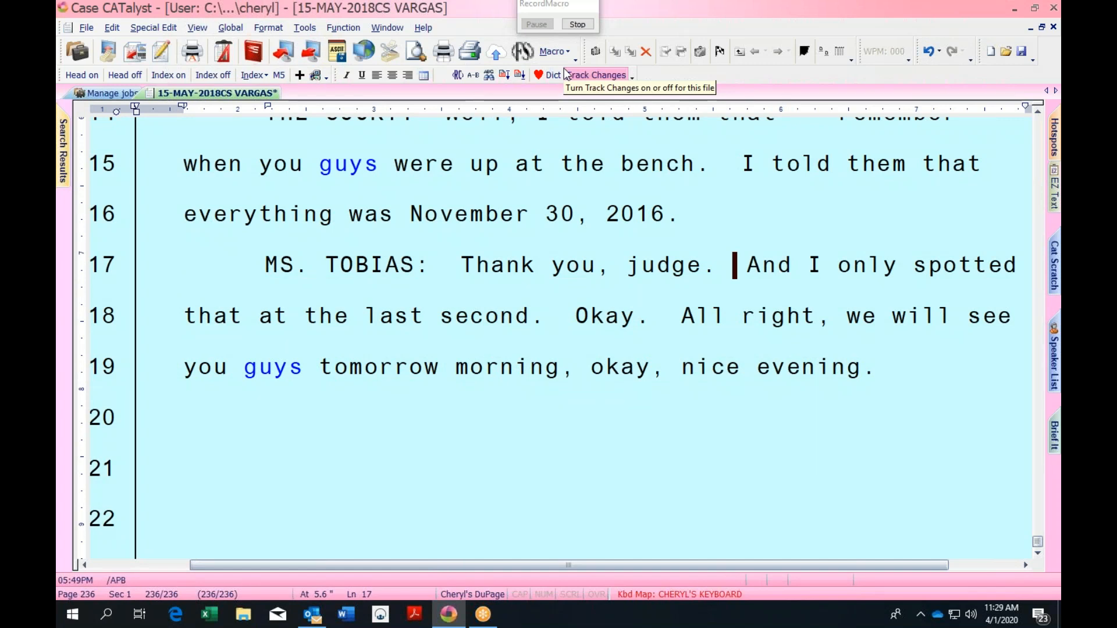
{"action": "key", "text": "F4"}
{"action": "key", "text": "q"}
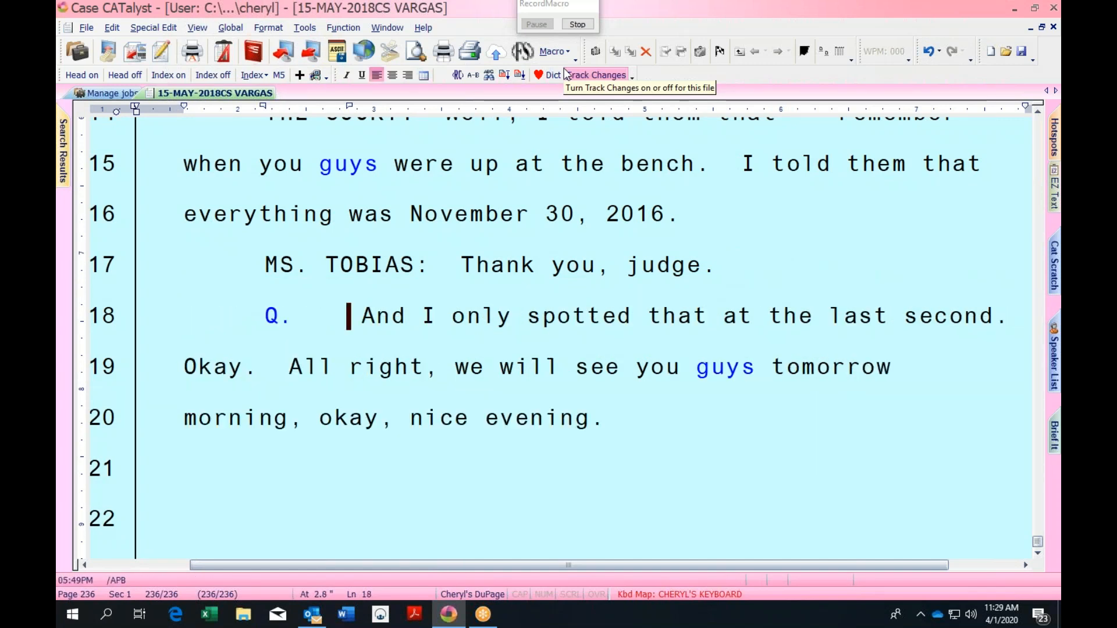
Stop recording and save the macro as 'delete q insert THE COURT', replacing the existing one
{"action": "left_click", "coordinate": [578, 24]}
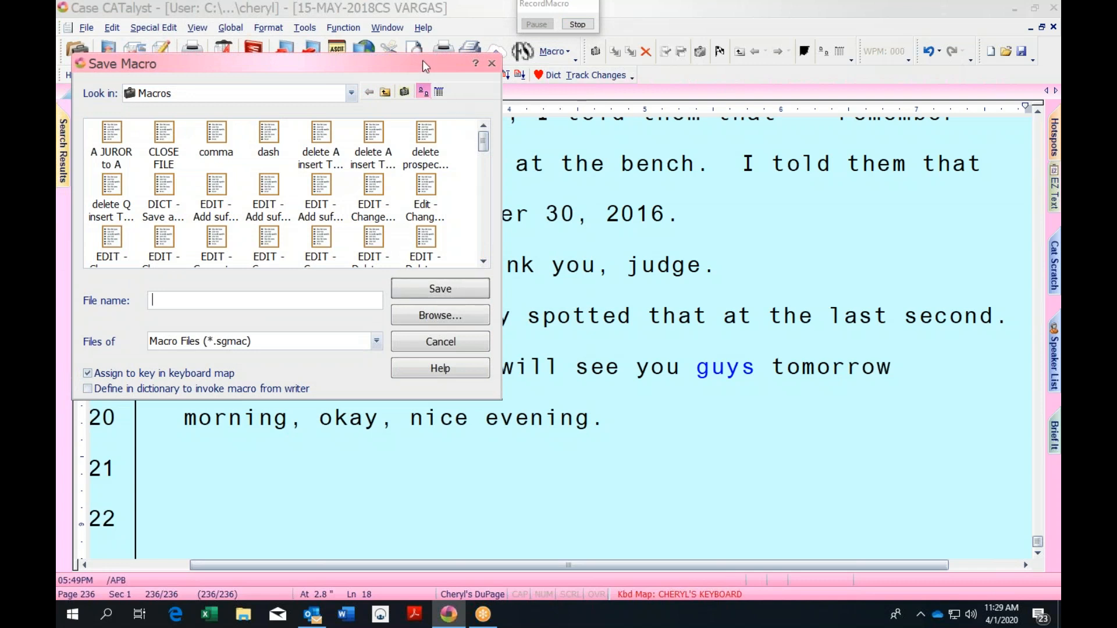
{"action": "left_click_drag", "start_coordinate": [433, 65], "coordinate": [513, 65]}
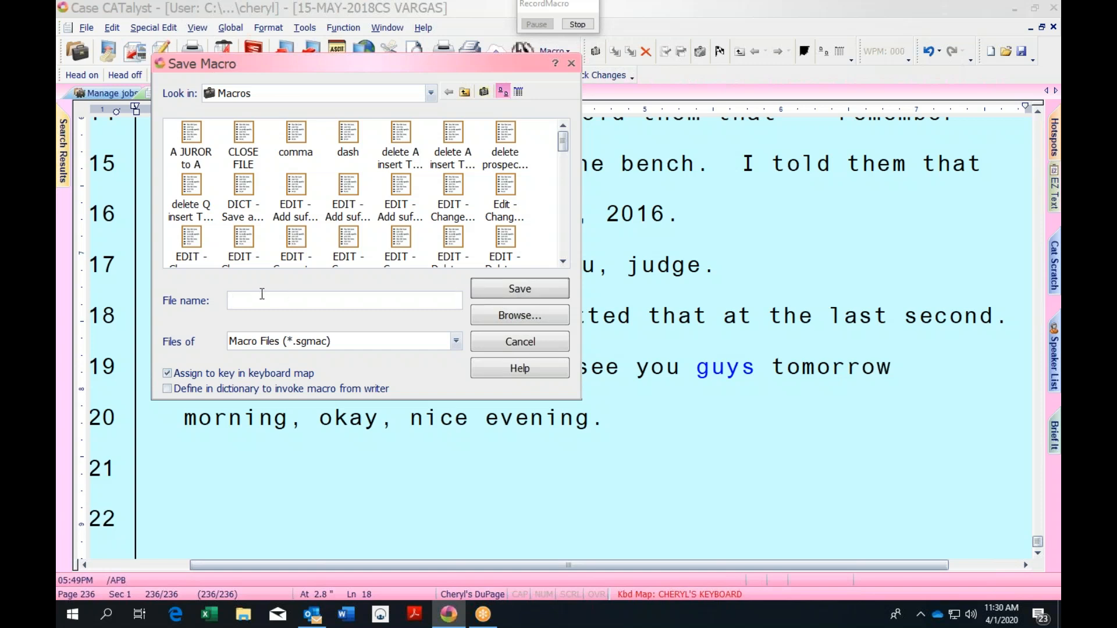
{"action": "type", "text": "de"}
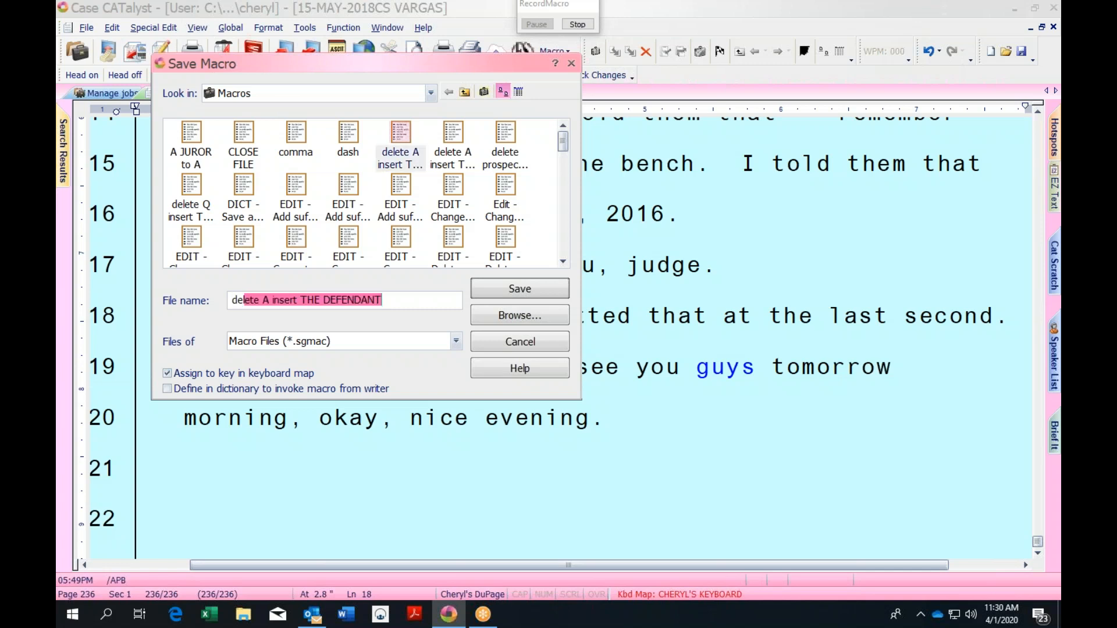
{"action": "type", "text": "lt"}
{"action": "key", "text": "BackSpace"}
{"action": "key", "text": "BackSpace"}
{"action": "key", "text": "BackSpace"}
{"action": "key", "text": "BackSpace"}
{"action": "type", "text": "de;e"}
{"action": "key", "text": "BackSpace"}
{"action": "key", "text": "BackSpace"}
{"action": "type", "text": ";e"}
{"action": "key", "text": "BackSpace"}
{"action": "key", "text": "BackSpace"}
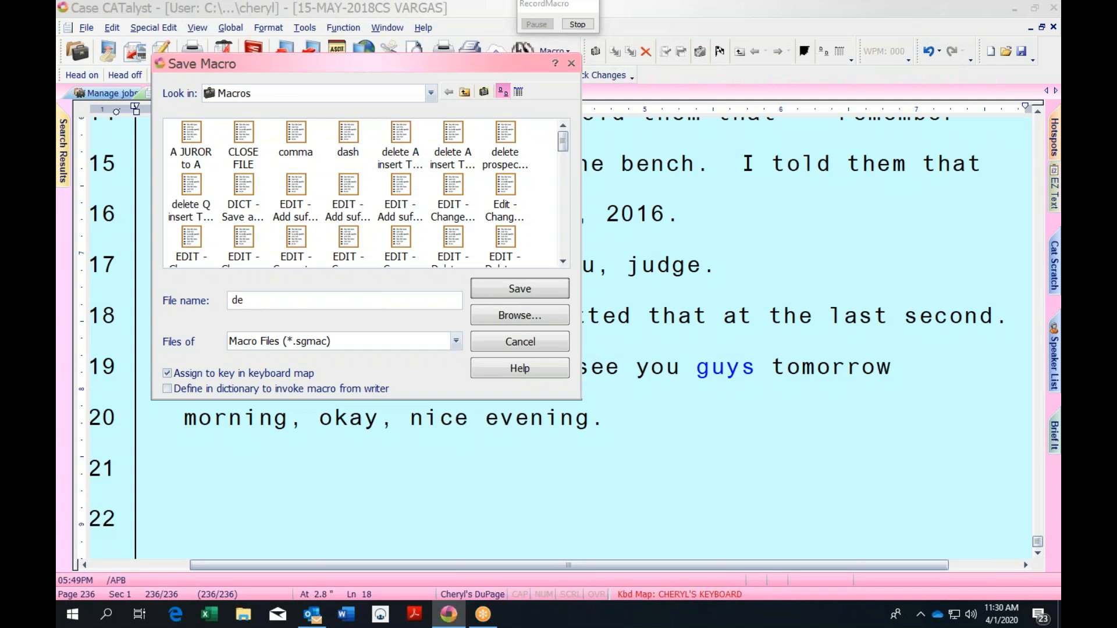
{"action": "type", "text": "lete"}
{"action": "key", "text": "BackSpace"}
{"action": "type", "text": "q insert THE COURT"}
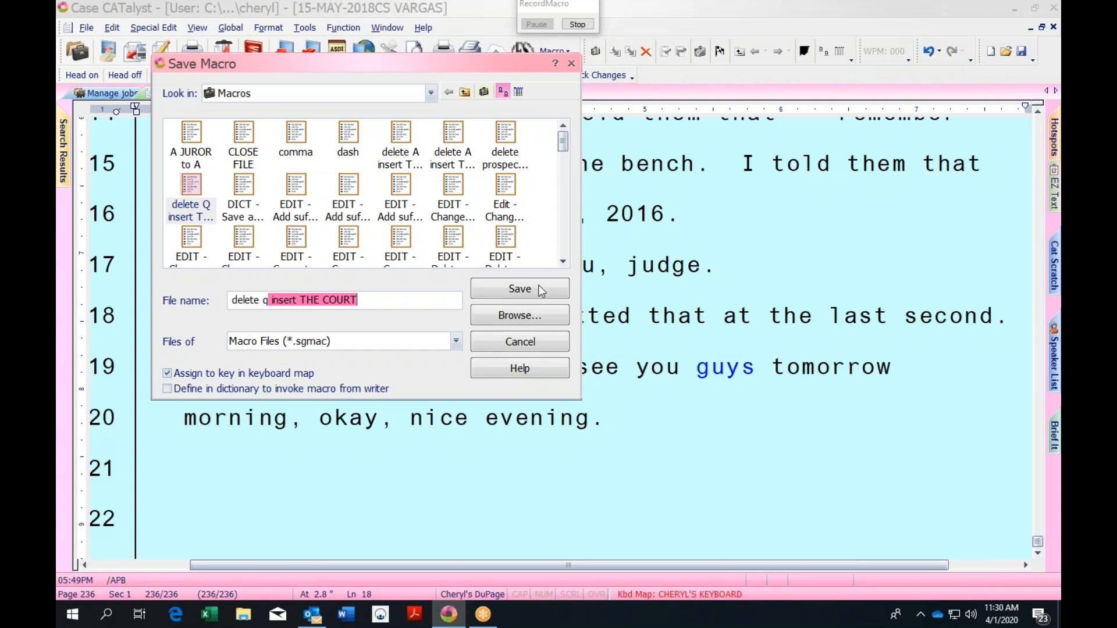
{"action": "left_click", "coordinate": [541, 289]}
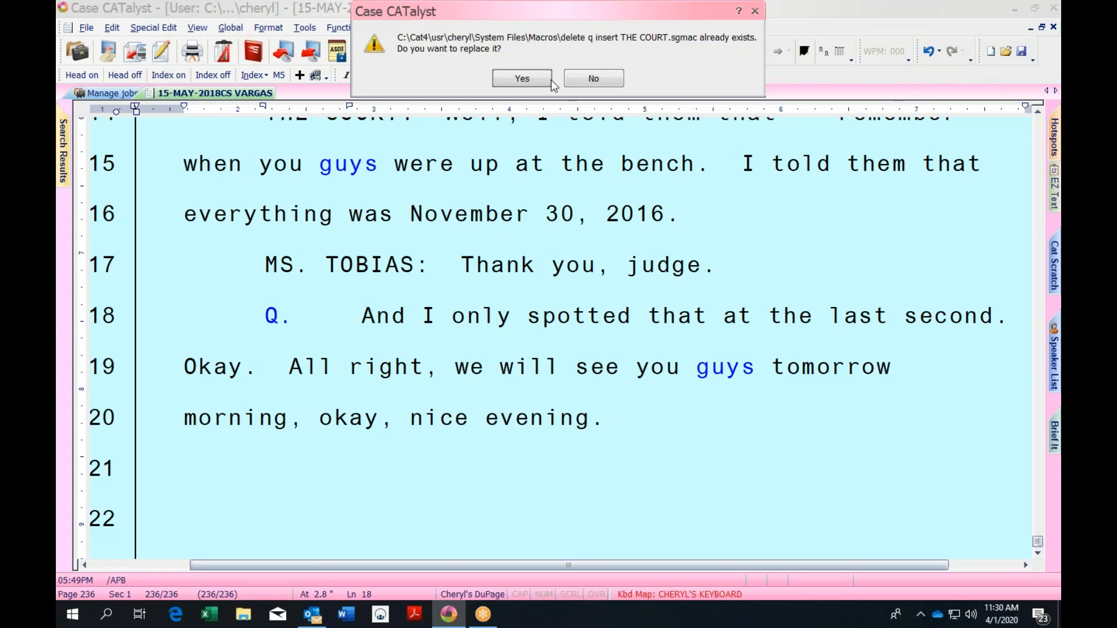
{"action": "left_click", "coordinate": [522, 78]}
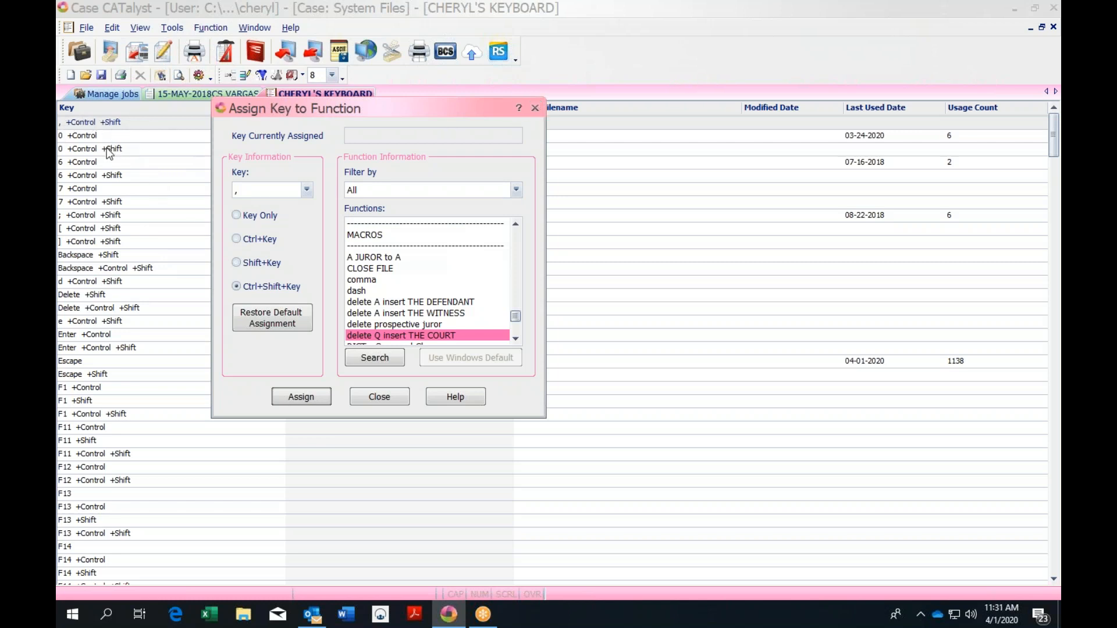
Assign the macro to key 2 and close the keyboard map, returning to the VARGAS transcript
{"action": "left_click", "coordinate": [305, 191]}
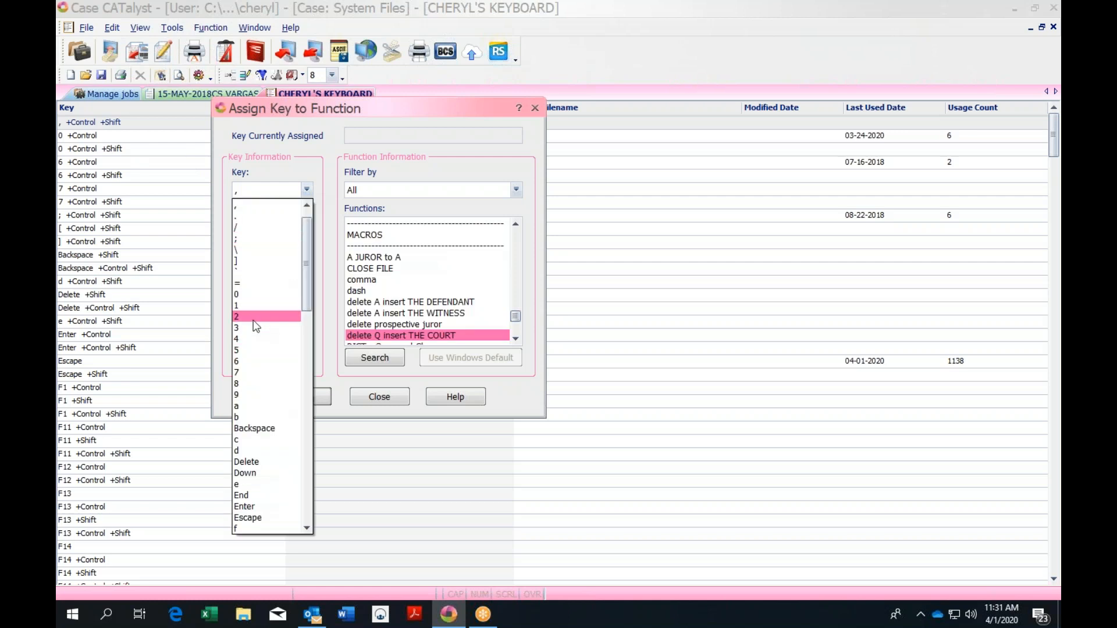
{"action": "left_click", "coordinate": [254, 318]}
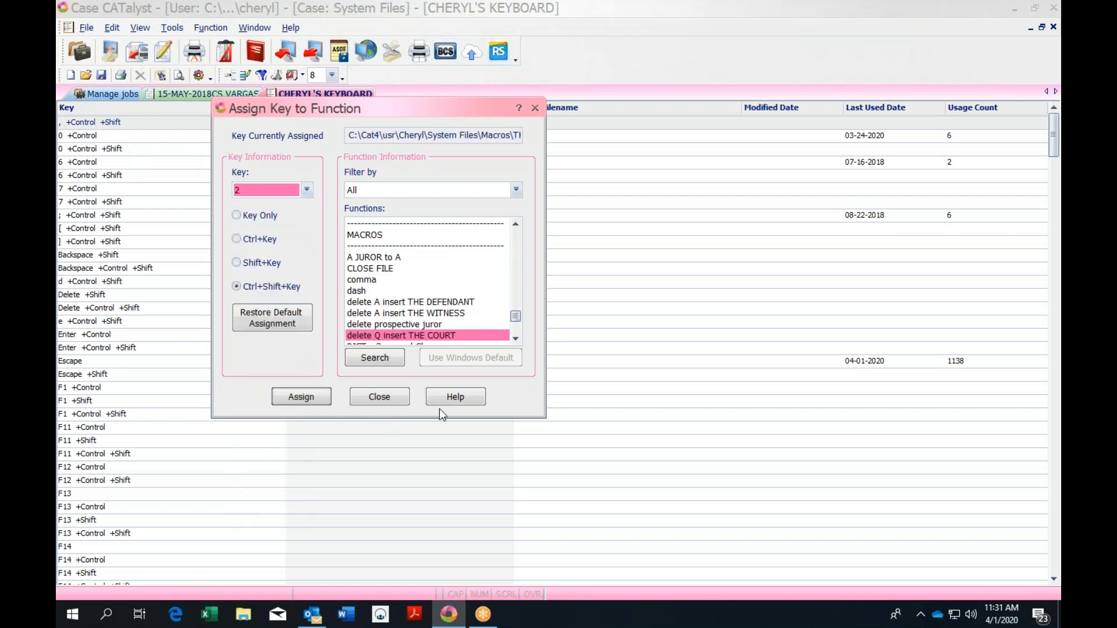
{"action": "left_click", "coordinate": [534, 108]}
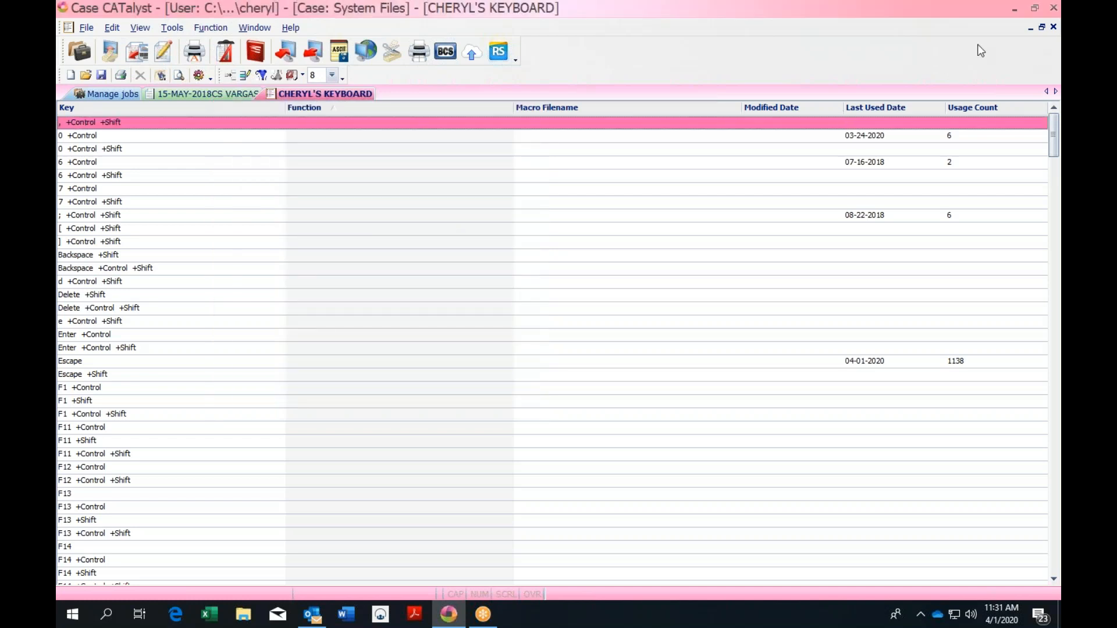
{"action": "left_click", "coordinate": [1054, 28]}
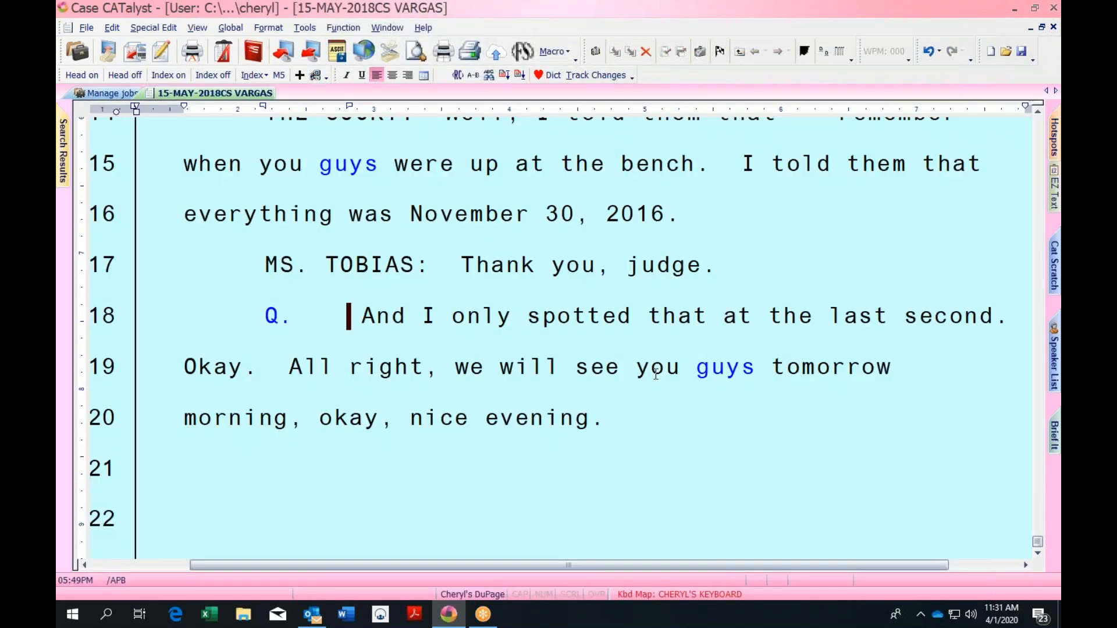
Try the mapped speaker-label keys before THE COURT, undoing the THE WITNESS: label
{"action": "key", "text": "ctrl+End"}
{"action": "key", "text": "Up"}
{"action": "key", "text": "Up"}
{"action": "key", "text": "Up"}
{"action": "key", "text": "Up"}
{"action": "key", "text": "Up"}
{"action": "key", "text": "Up"}
{"action": "key", "text": "Up"}
{"action": "key", "text": "Up"}
{"action": "key", "text": "Up"}
{"action": "key", "text": "Up"}
{"action": "key", "text": "Up"}
{"action": "key", "text": "Up"}
{"action": "key", "text": "Up"}
{"action": "key", "text": "Up"}
{"action": "key", "text": "Up"}
{"action": "key", "text": "Up"}
{"action": "key", "text": "Up"}
{"action": "key", "text": "Up"}
{"action": "key", "text": "Up"}
{"action": "key", "text": "Up"}
{"action": "key", "text": "Up"}
{"action": "key", "text": "Up"}
{"action": "key", "text": "Up"}
{"action": "key", "text": "Up"}
{"action": "key", "text": "Up"}
{"action": "key", "text": "Up"}
{"action": "key", "text": "Up"}
{"action": "key", "text": "Up"}
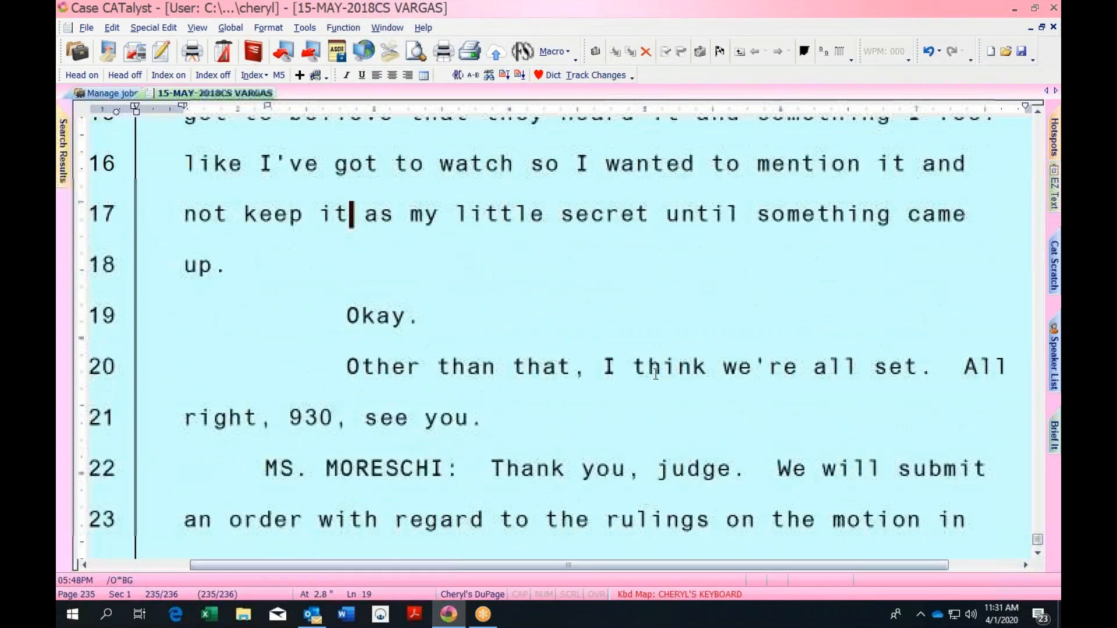
{"action": "key", "text": "Down"}
{"action": "key", "text": "Down"}
{"action": "key", "text": "Down"}
{"action": "key", "text": "Down"}
{"action": "key", "text": "Down"}
{"action": "key", "text": "Down"}
{"action": "key", "text": "Down"}
{"action": "key", "text": "Down"}
{"action": "key", "text": "Down"}
{"action": "key", "text": "Down"}
{"action": "key", "text": "Down"}
{"action": "key", "text": "Down"}
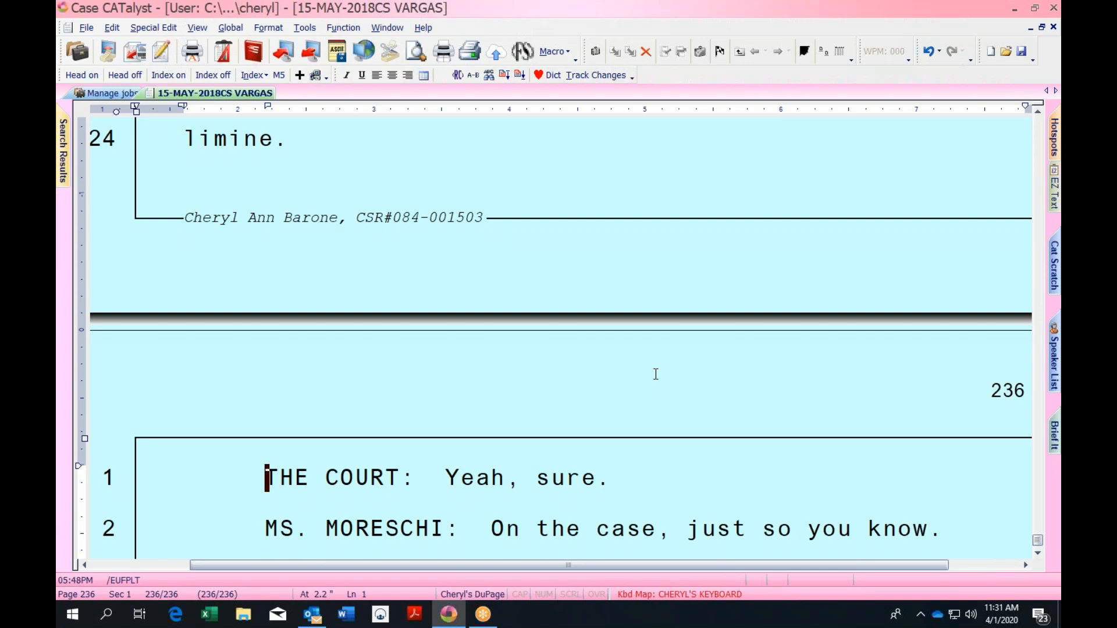
{"action": "key", "text": "alt+c"}
{"action": "key", "text": "ctrl+z"}
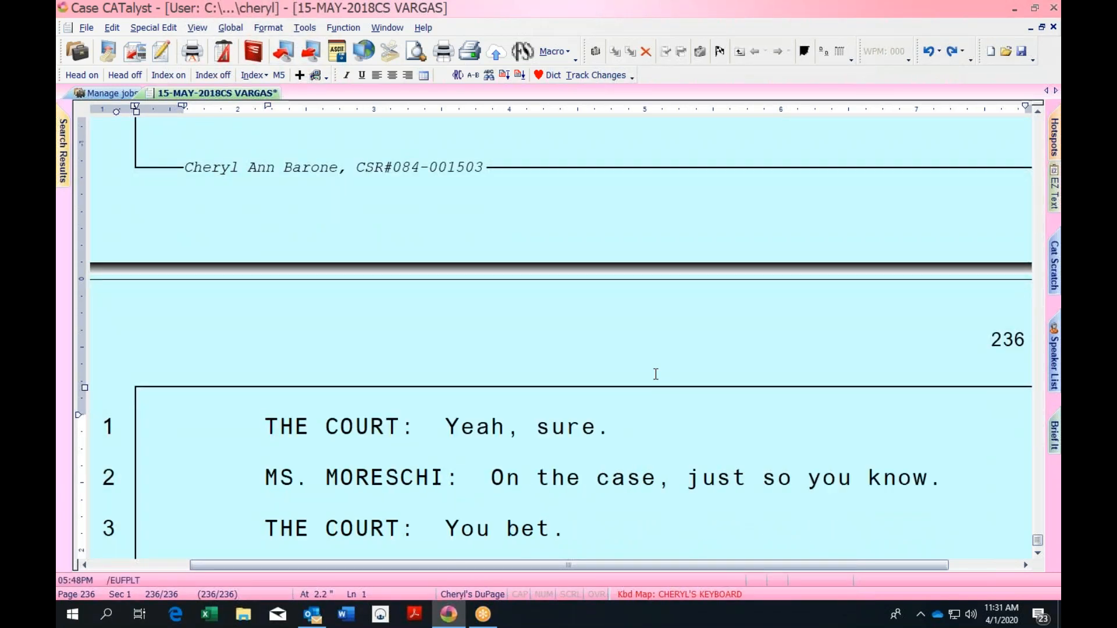
{"action": "key", "text": "alt+w"}
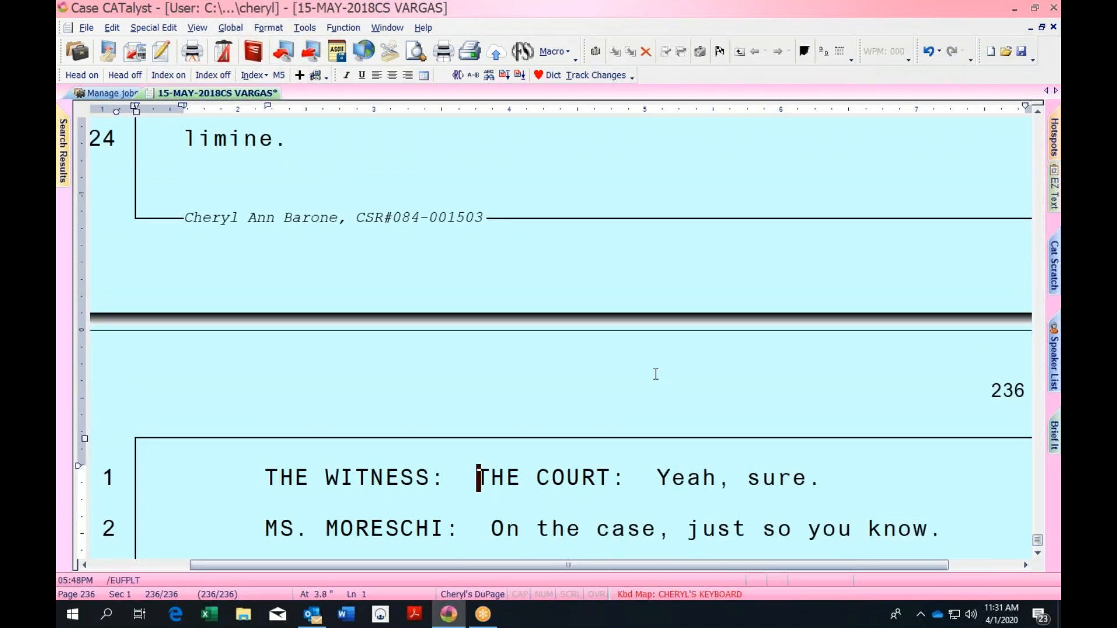
{"action": "key", "text": "ctrl+z"}
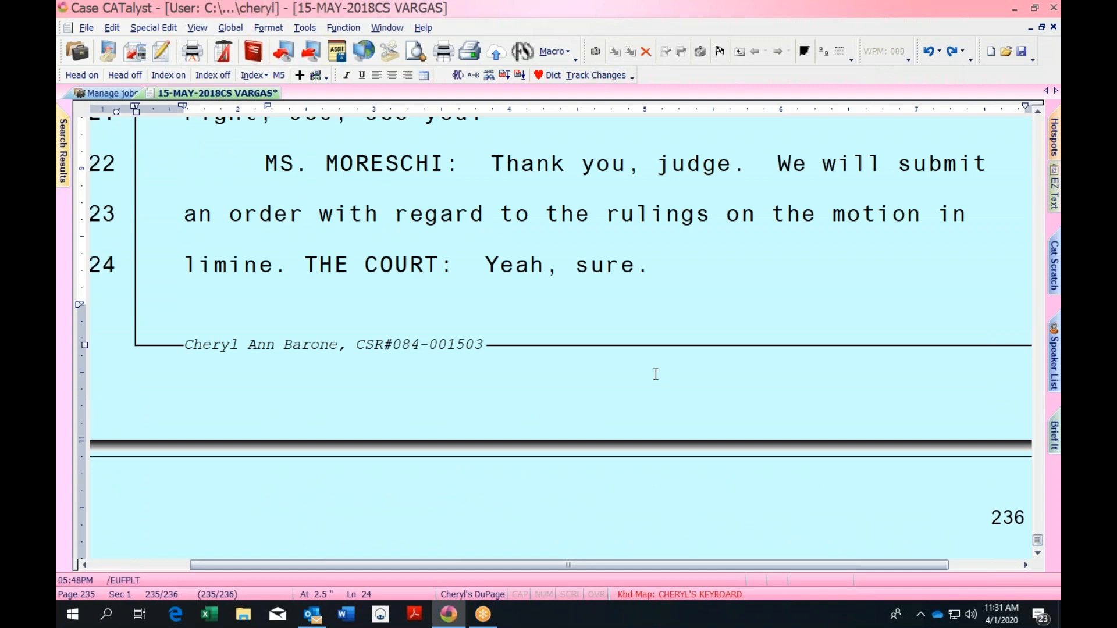
Test the THE DEFENDANT: and THE WITNESS: labels, then erase them and the stray characters
{"action": "key", "text": "alt+d"}
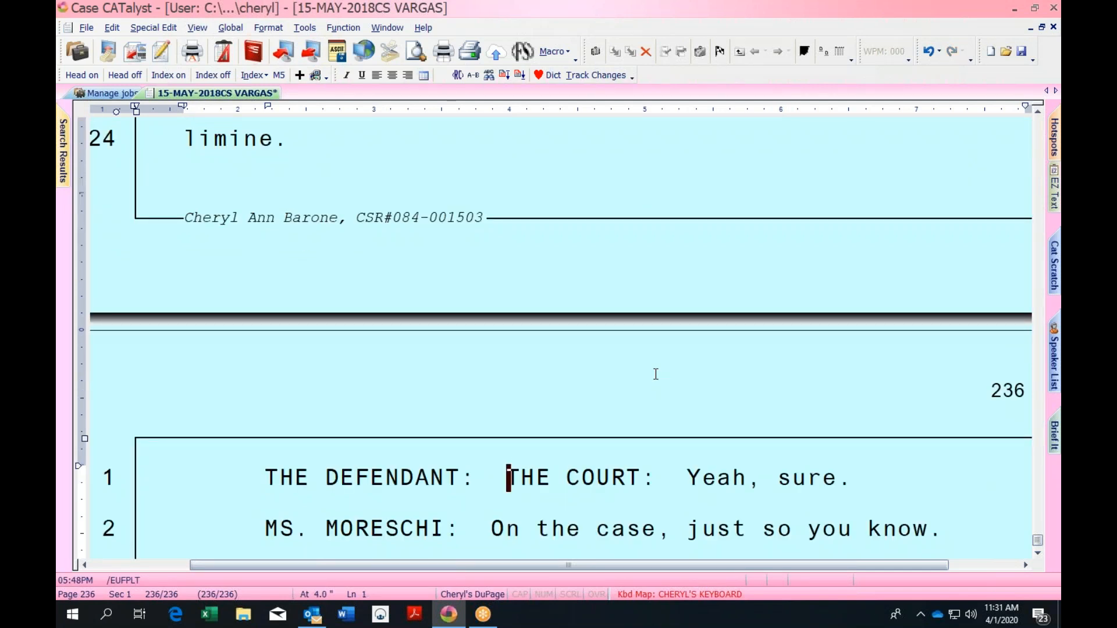
{"action": "key", "text": "BackSpace"}
{"action": "key", "text": "BackSpace"}
{"action": "key", "text": "BackSpace"}
{"action": "key", "text": "BackSpace"}
{"action": "key", "text": "BackSpace"}
{"action": "key", "text": "BackSpace"}
{"action": "key", "text": "BackSpace"}
{"action": "key", "text": "BackSpace"}
{"action": "key", "text": "BackSpace"}
{"action": "key", "text": "BackSpace"}
{"action": "key", "text": "BackSpace"}
{"action": "key", "text": "BackSpace"}
{"action": "key", "text": "BackSpace"}
{"action": "key", "text": "BackSpace"}
{"action": "key", "text": "BackSpace"}
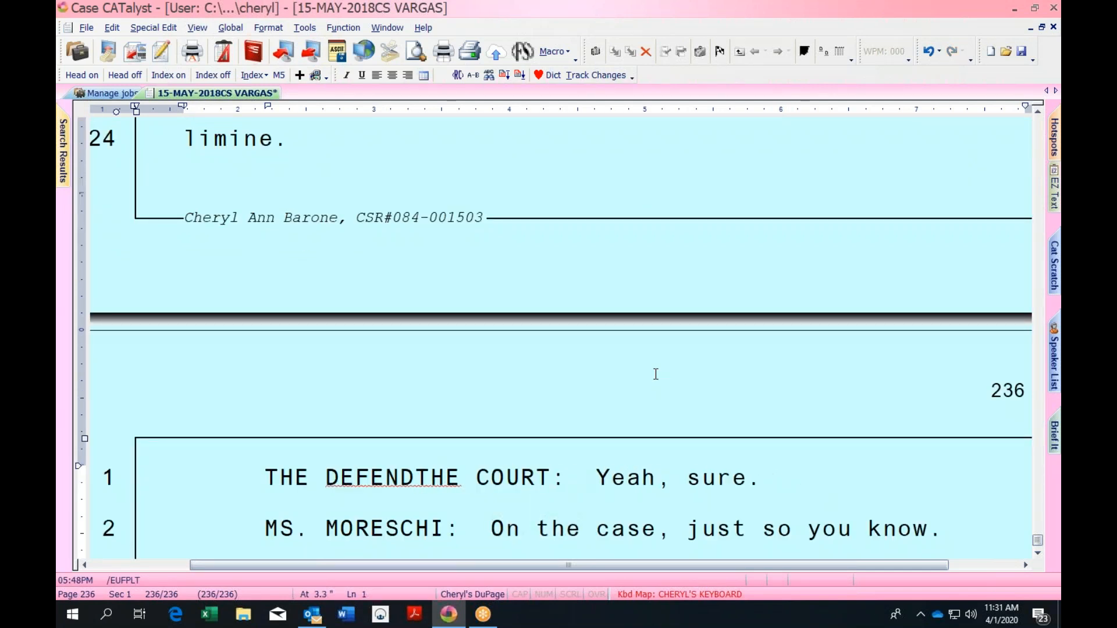
{"action": "key", "text": "BackSpace"}
{"action": "key", "text": "BackSpace"}
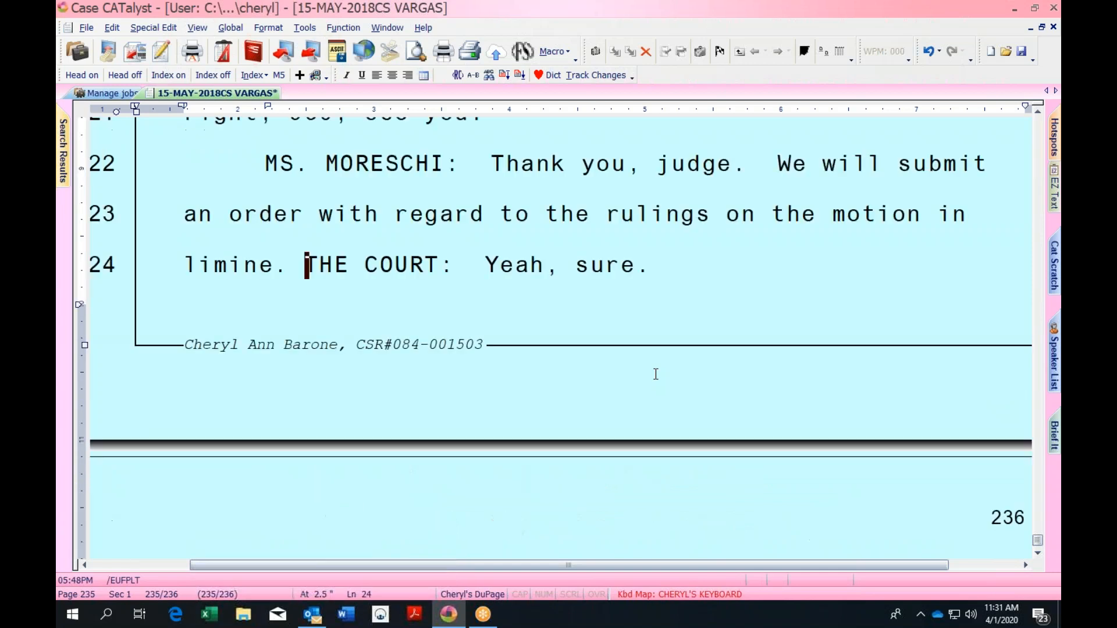
{"action": "key", "text": "Return"}
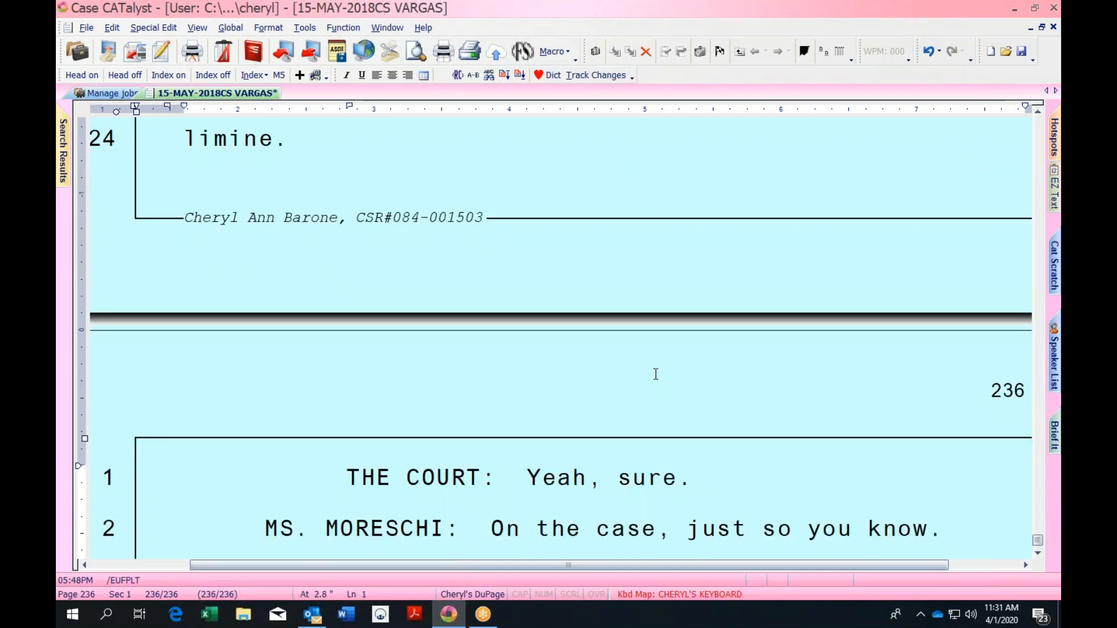
{"action": "key", "text": "alt+w"}
{"action": "type", "text": "$"}
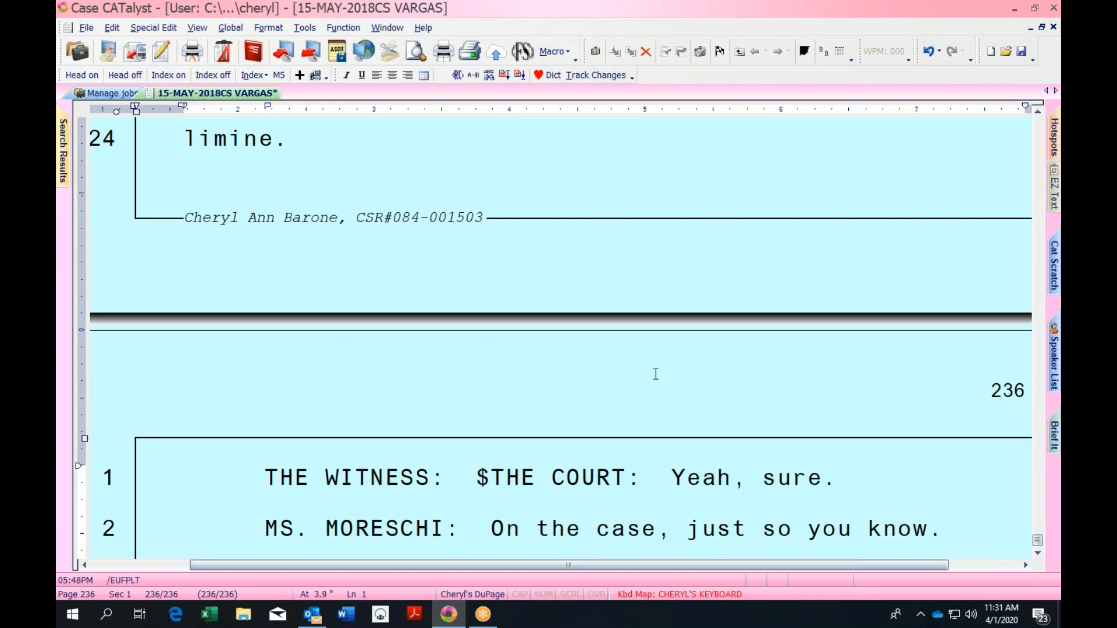
{"action": "key", "text": "BackSpace"}
{"action": "key", "text": "BackSpace"}
{"action": "key", "text": "BackSpace"}
{"action": "key", "text": "BackSpace"}
{"action": "key", "text": "BackSpace"}
{"action": "key", "text": "BackSpace"}
{"action": "key", "text": "BackSpace"}
{"action": "key", "text": "BackSpace"}
{"action": "key", "text": "BackSpace"}
{"action": "key", "text": "BackSpace"}
{"action": "key", "text": "BackSpace"}
{"action": "key", "text": "BackSpace"}
{"action": "key", "text": "BackSpace"}
{"action": "key", "text": "BackSpace"}
{"action": "key", "text": "BackSpace"}
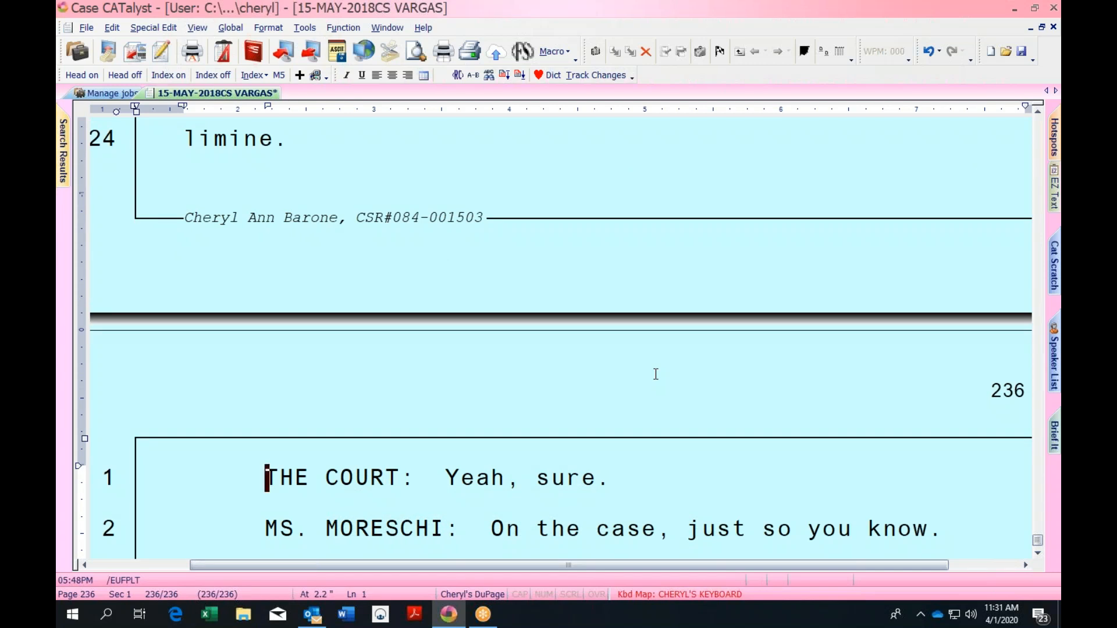
Add a Q. label so line 24 reads 'Q. THE COURT: Yeah, sure.' and check the page break
{"action": "key", "text": "Return"}
{"action": "key", "text": "Up"}
{"action": "key", "text": "Up"}
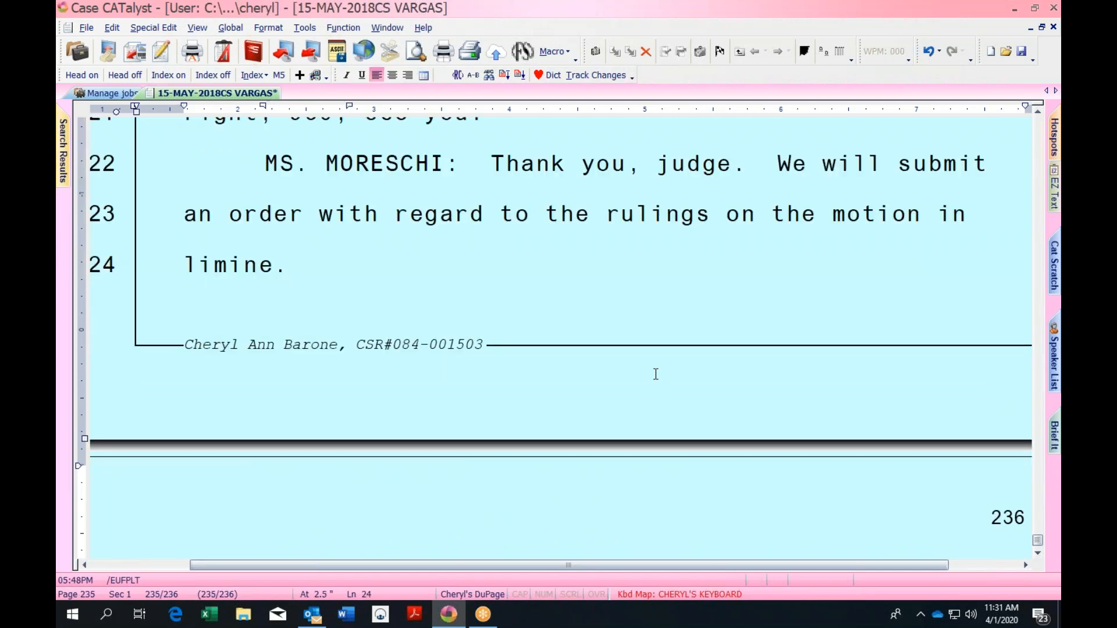
{"action": "key", "text": "Down"}
{"action": "key", "text": "Up"}
{"action": "key", "text": "Down"}
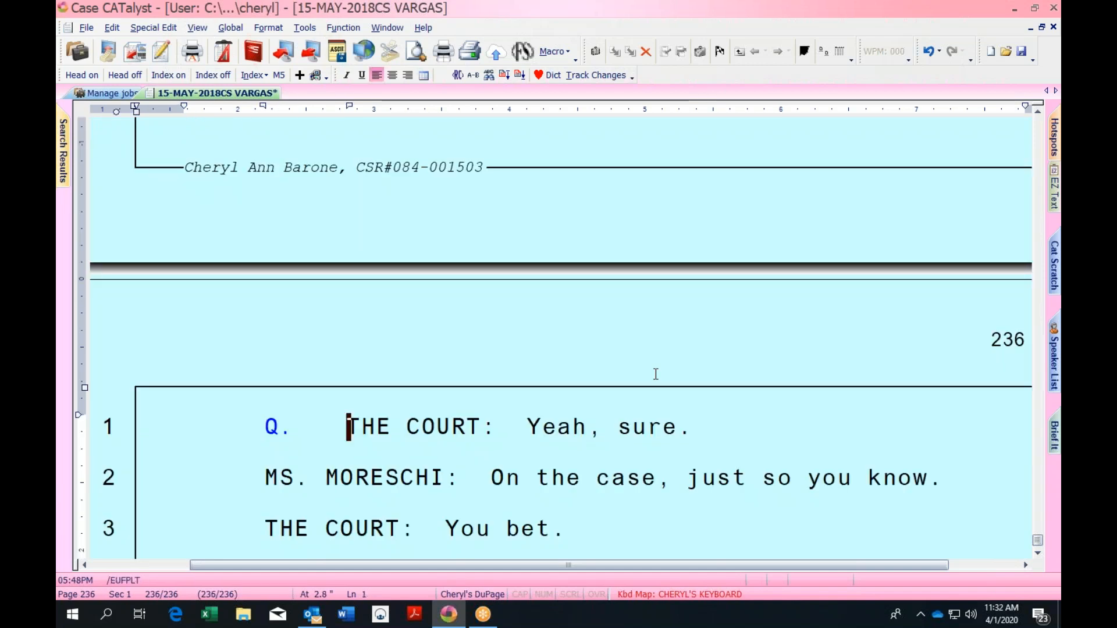
{"action": "key", "text": "Up"}
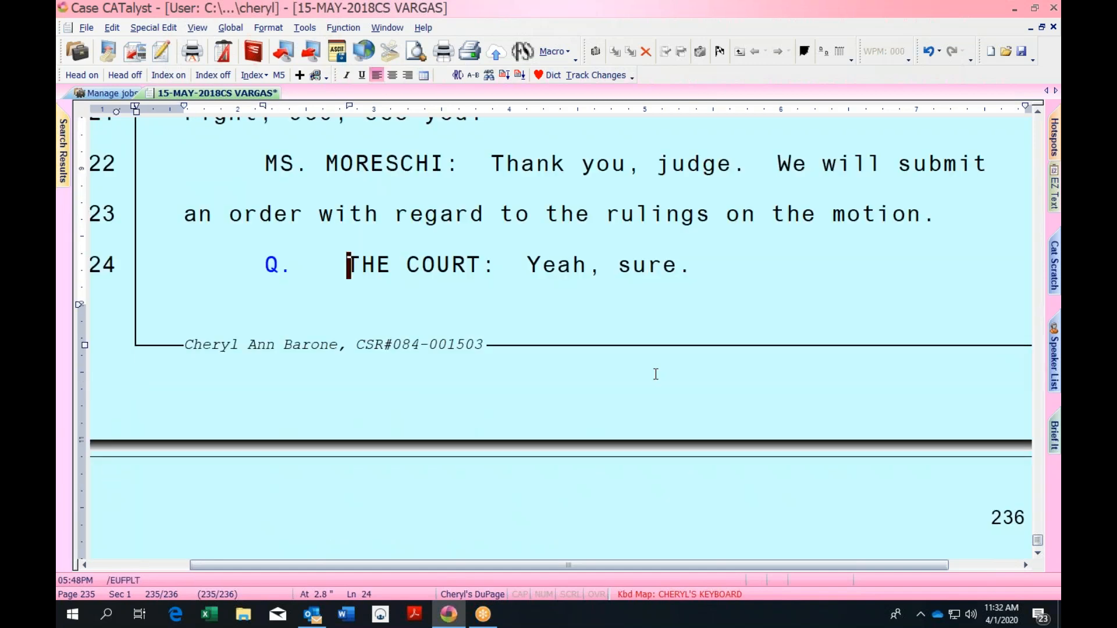
Dismiss the search, then label line 22's 'MS. MORESCHI: Thank you, judge.' with Q
{"action": "key", "text": "ctrl+f"}
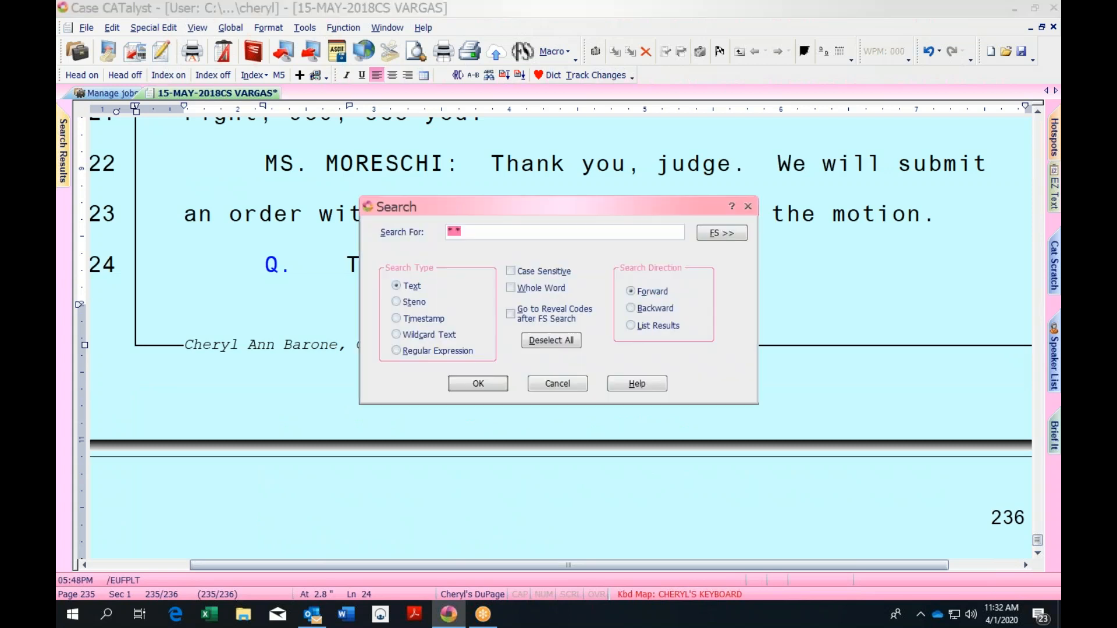
{"action": "key", "text": "F1"}
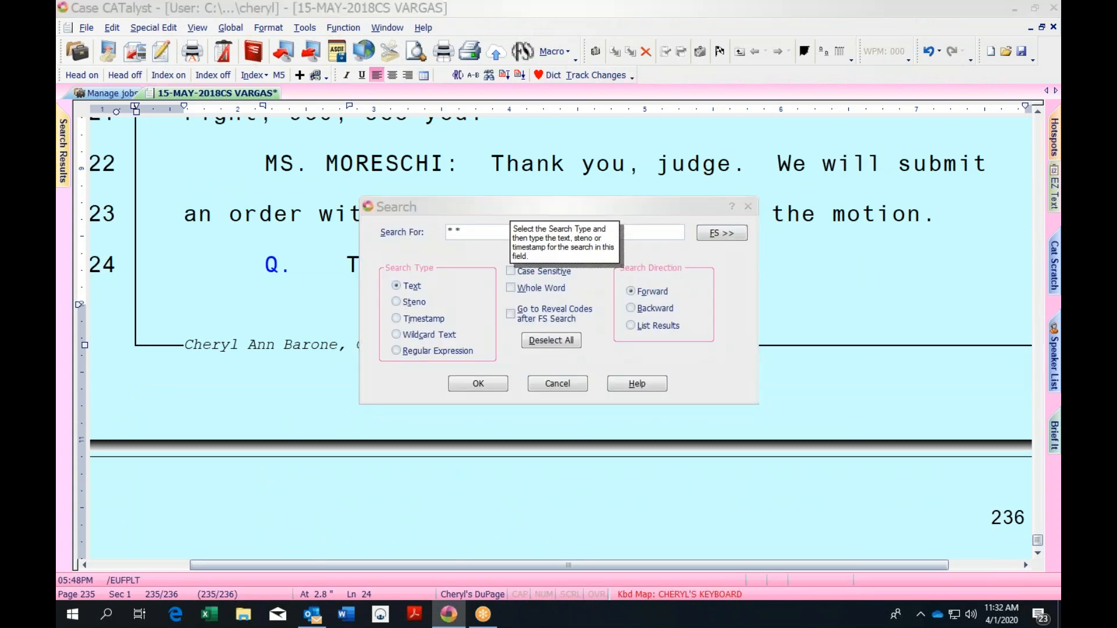
{"action": "left_click", "coordinate": [748, 207]}
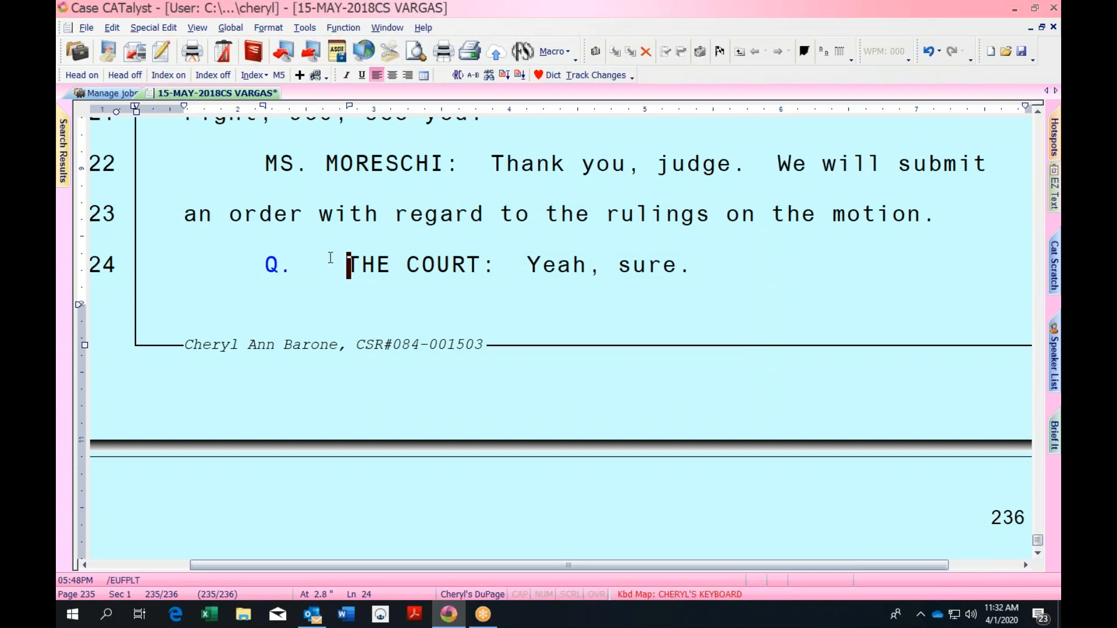
{"action": "left_click", "coordinate": [267, 150]}
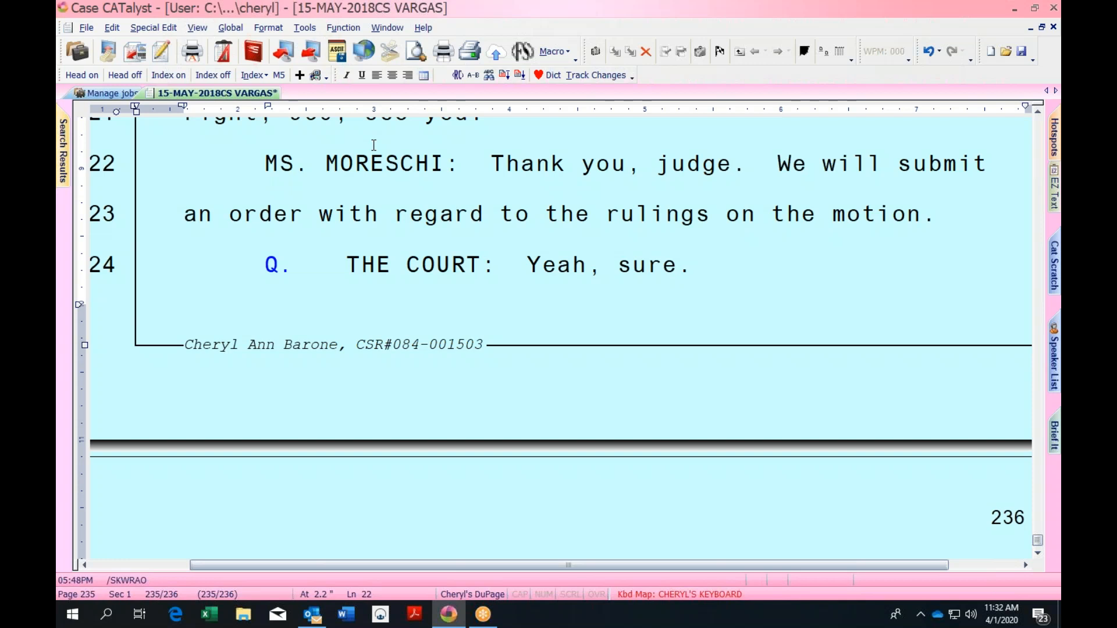
{"action": "key", "text": "ctrl+w"}
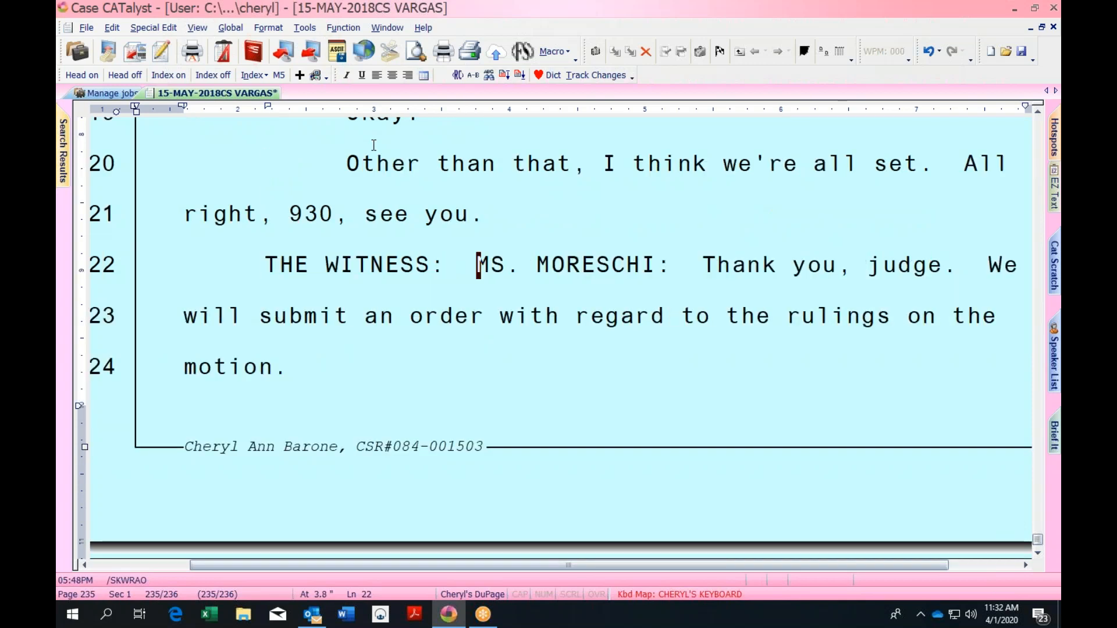
{"action": "key", "text": "shift+Home"}
{"action": "key", "text": "ctrl+q"}
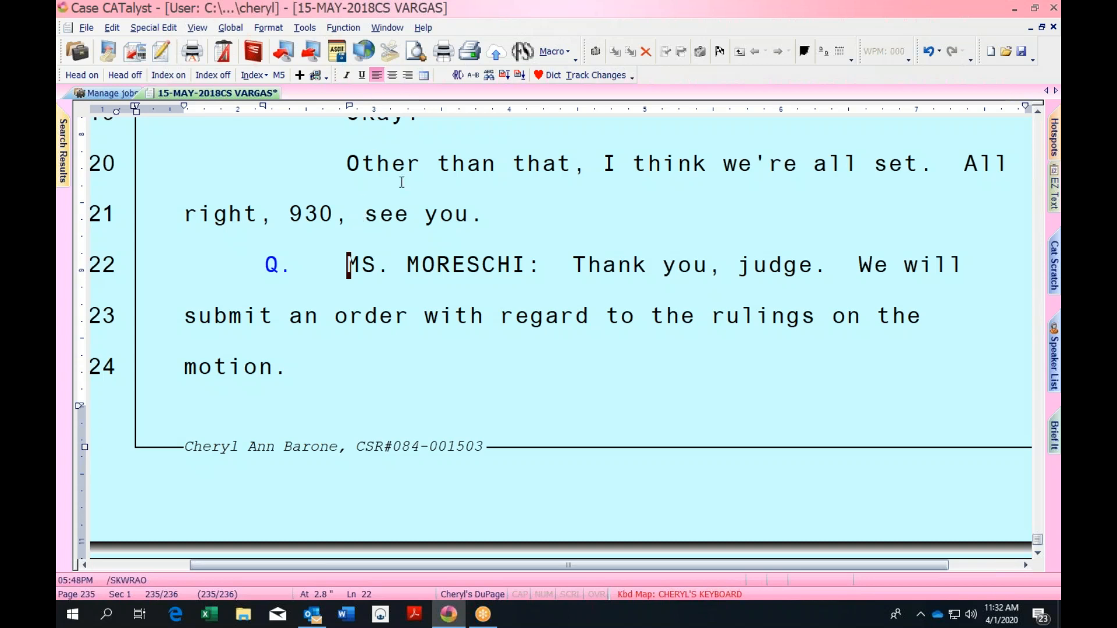
Insert a Q. label before 'THE COURT: Okay.' on page 235, line 1
{"action": "left_click", "coordinate": [1037, 110]}
{"action": "left_click_drag", "start_coordinate": [1038, 113], "coordinate": [1038, 111]}
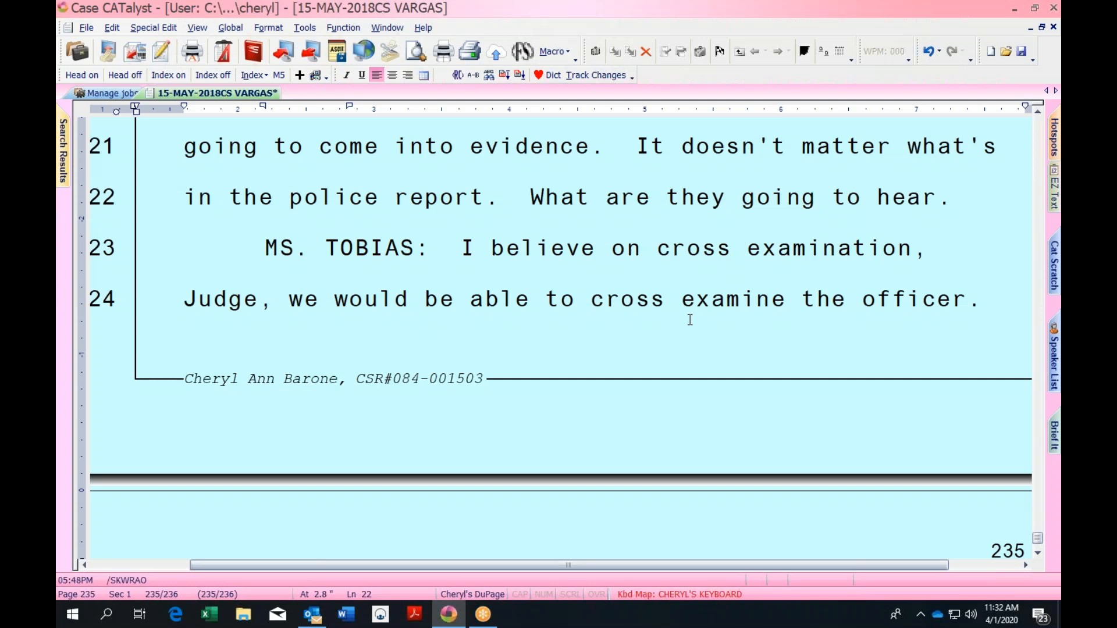
{"action": "left_click", "coordinate": [654, 274]}
{"action": "key", "text": "Down"}
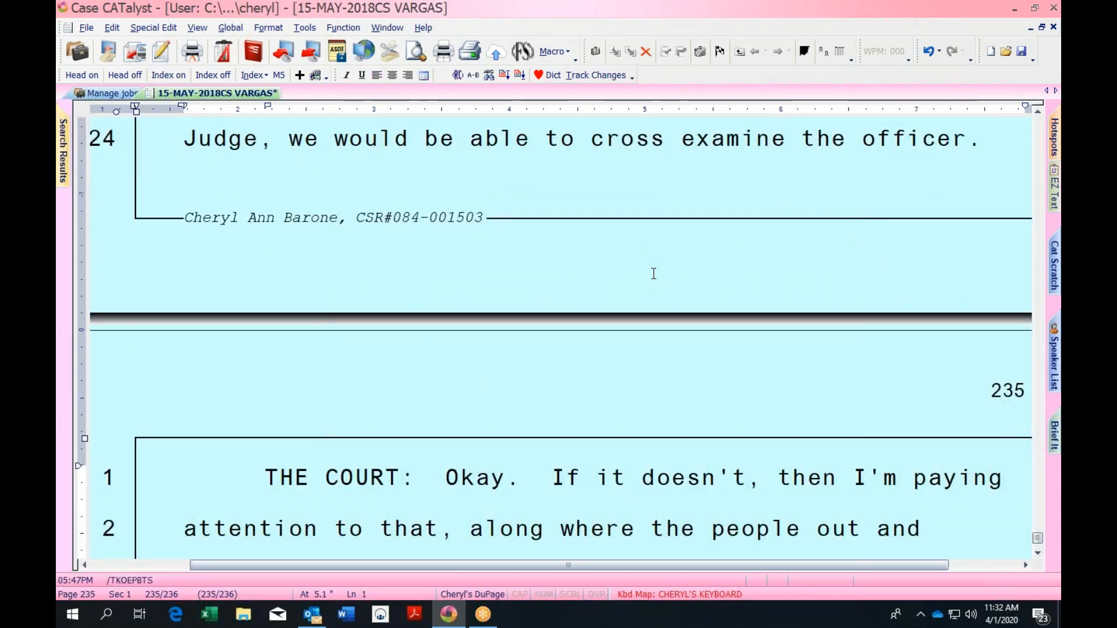
{"action": "left_click", "coordinate": [265, 470]}
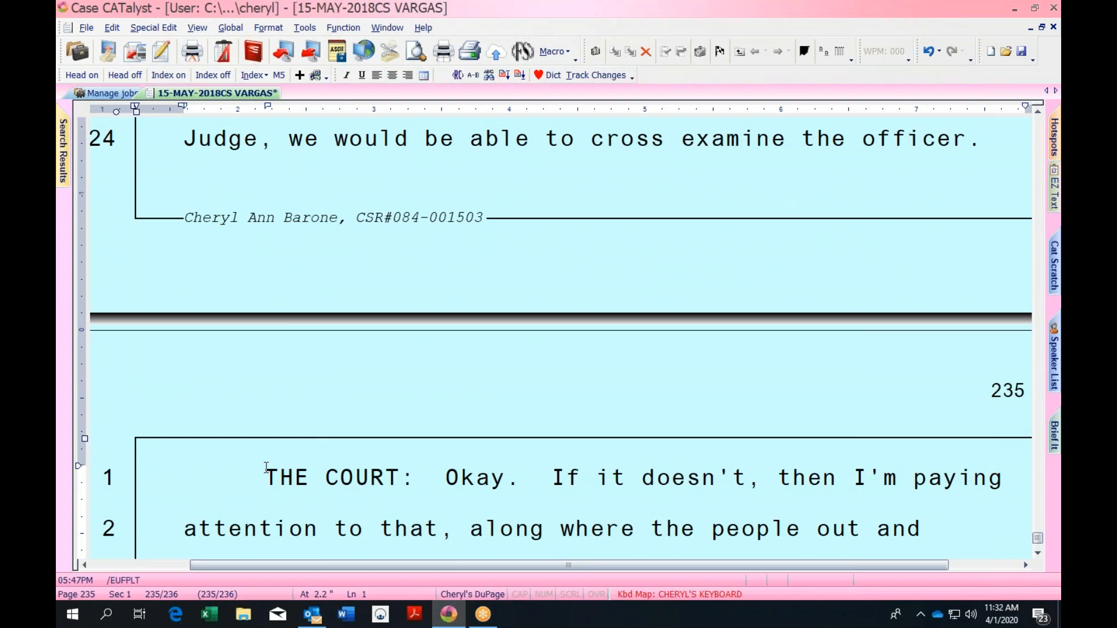
{"action": "key", "text": "q"}
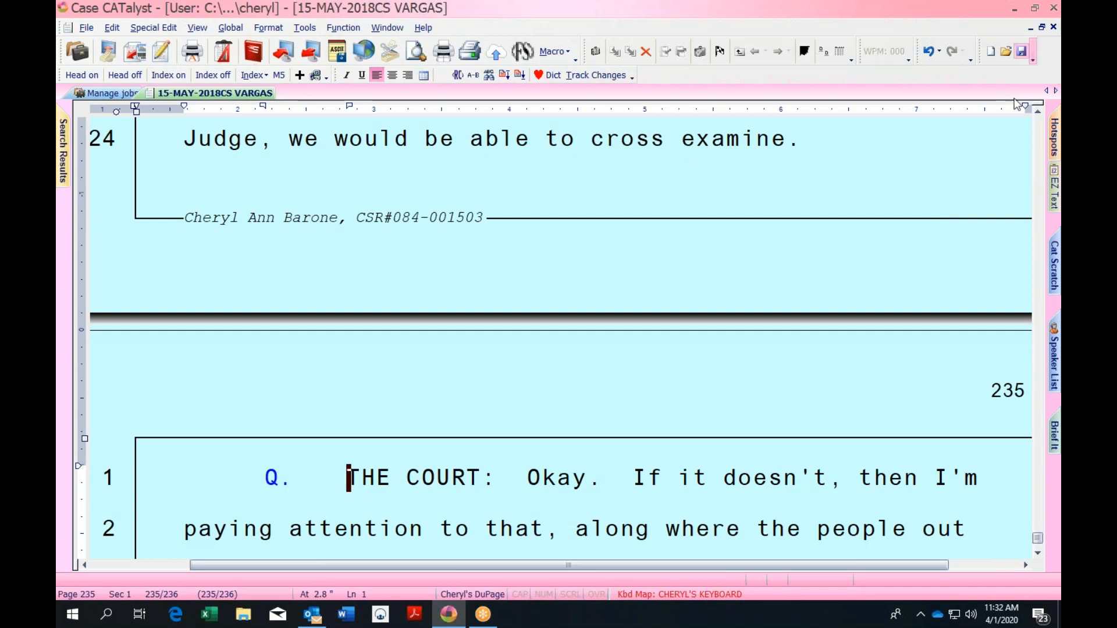
{"action": "left_click", "coordinate": [1039, 112]}
{"action": "left_click", "coordinate": [1038, 113]}
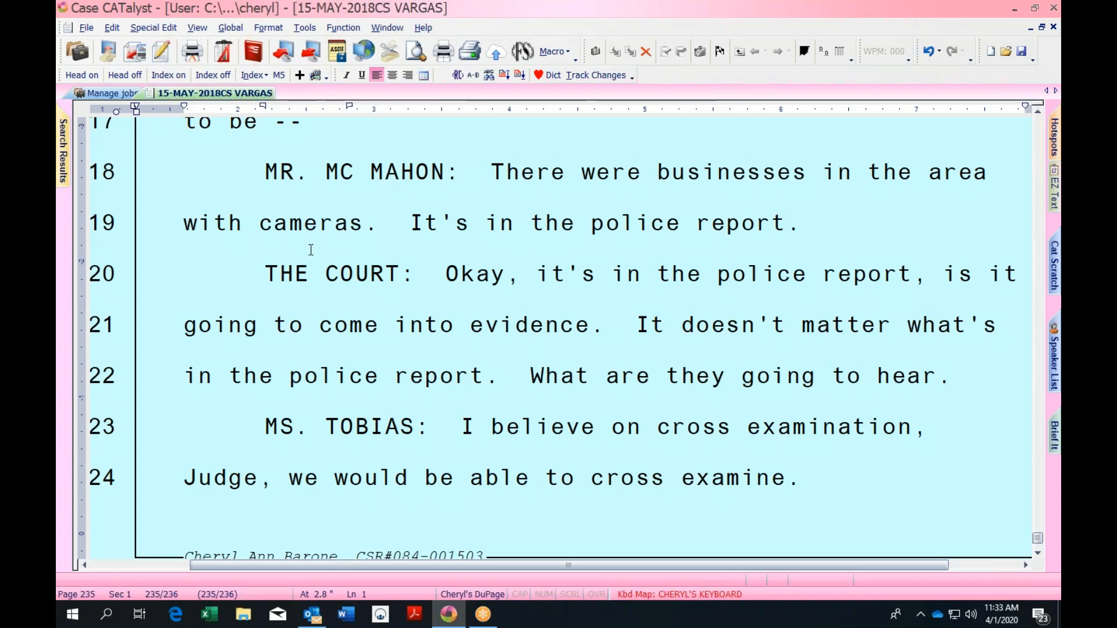
Delete the 'MS. MORESCHI:' label so line 22 reads 'Q. Thank you, judge.'
{"action": "left_click", "coordinate": [686, 391]}
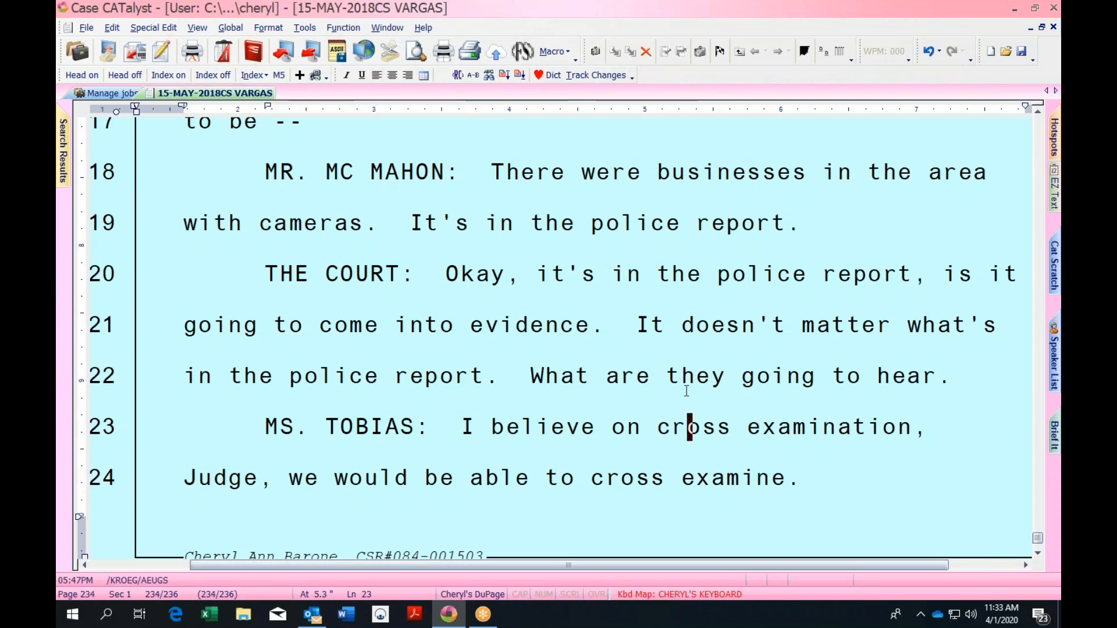
{"action": "key", "text": "Down"}
{"action": "key", "text": "Down"}
{"action": "key", "text": "Down"}
{"action": "key", "text": "Down"}
{"action": "key", "text": "Down"}
{"action": "key", "text": "Left"}
{"action": "key", "text": "Left"}
{"action": "key", "text": "Up"}
{"action": "key", "text": "Up"}
{"action": "key", "text": "Up"}
{"action": "key", "text": "Left"}
{"action": "key", "text": "Left"}
{"action": "key", "text": "Left"}
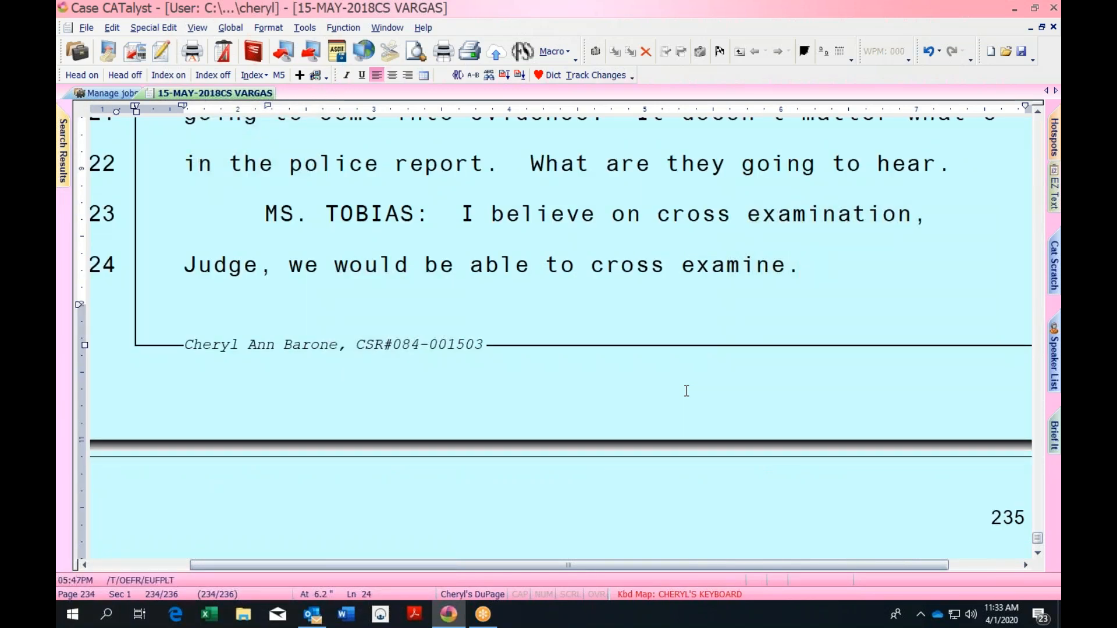
{"action": "key", "text": "Down"}
{"action": "key", "text": "Down"}
{"action": "key", "text": "Down"}
{"action": "key", "text": "Down"}
{"action": "key", "text": "Down"}
{"action": "key", "text": "Down"}
{"action": "key", "text": "Down"}
{"action": "key", "text": "Down"}
{"action": "key", "text": "Down"}
{"action": "key", "text": "Down"}
{"action": "key", "text": "Down"}
{"action": "key", "text": "Down"}
{"action": "key", "text": "Down"}
{"action": "key", "text": "Down"}
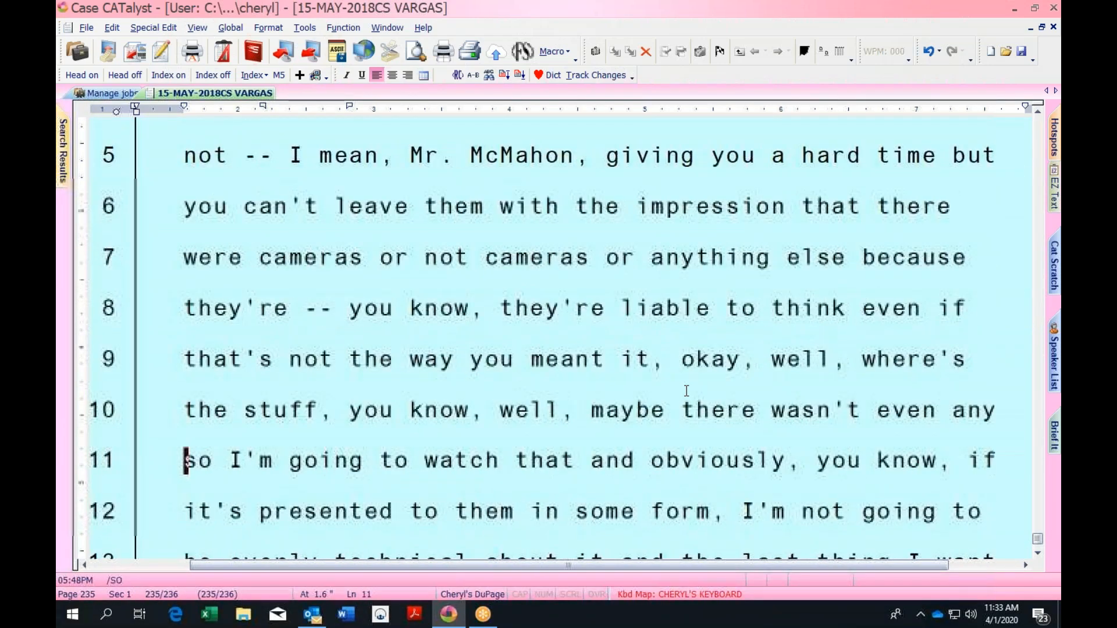
{"action": "key", "text": "Down"}
{"action": "key", "text": "Down"}
{"action": "key", "text": "Down"}
{"action": "key", "text": "Down"}
{"action": "key", "text": "Down"}
{"action": "key", "text": "Down"}
{"action": "key", "text": "Down"}
{"action": "key", "text": "Down"}
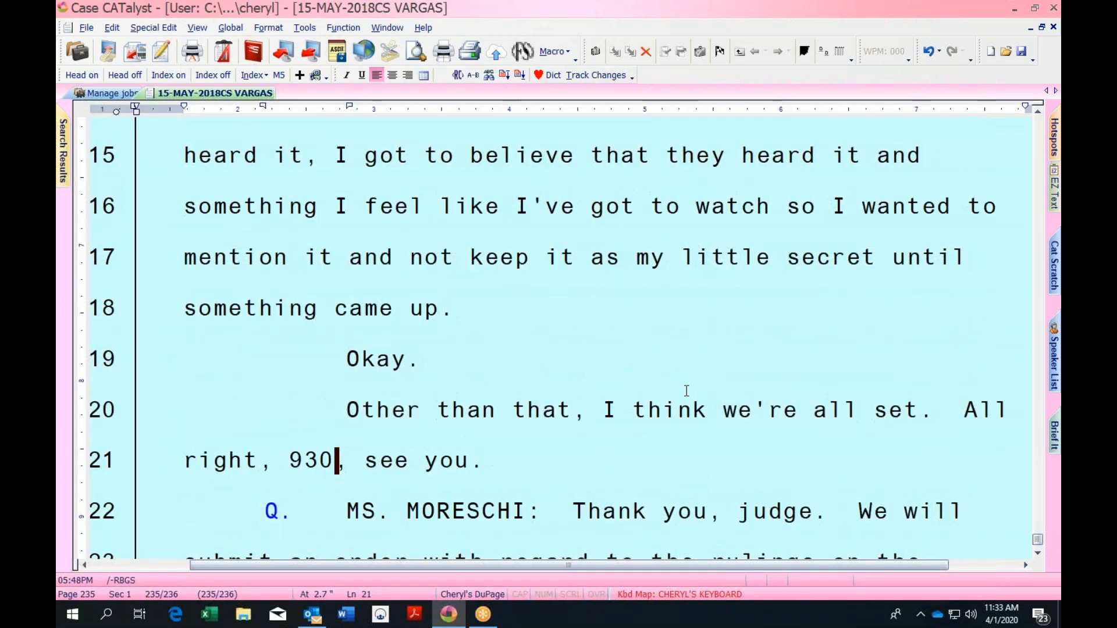
{"action": "key", "text": "ctrl+Delete"}
{"action": "key", "text": "ctrl+Delete"}
{"action": "key", "text": "Left"}
{"action": "key", "text": "Left"}
{"action": "key", "text": "Left"}
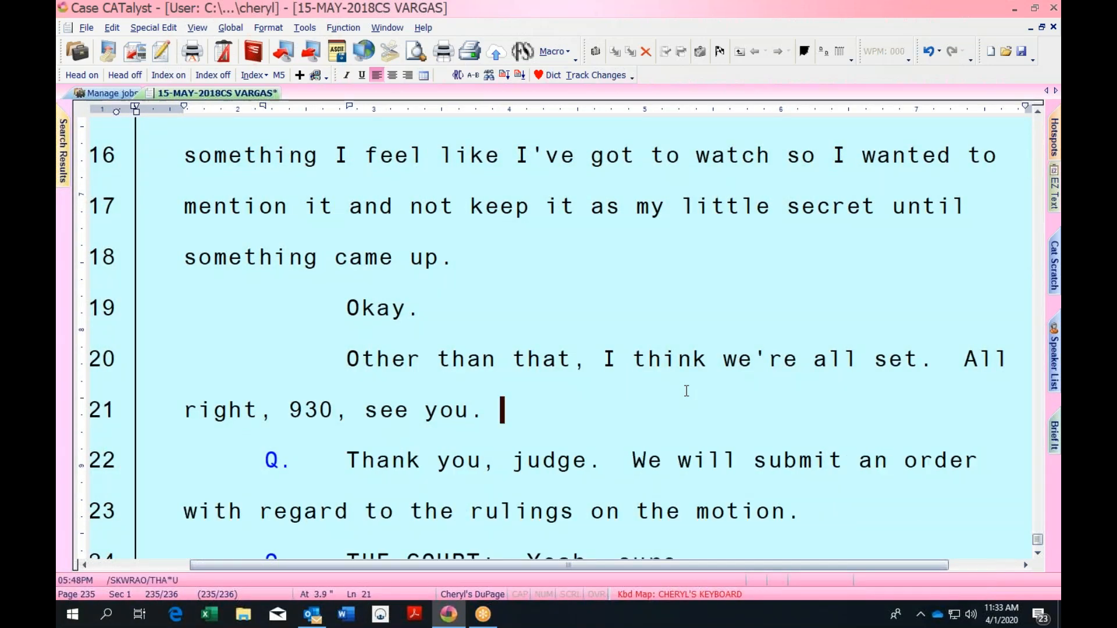
{"action": "key", "text": "Right"}
{"action": "key", "text": "Right"}
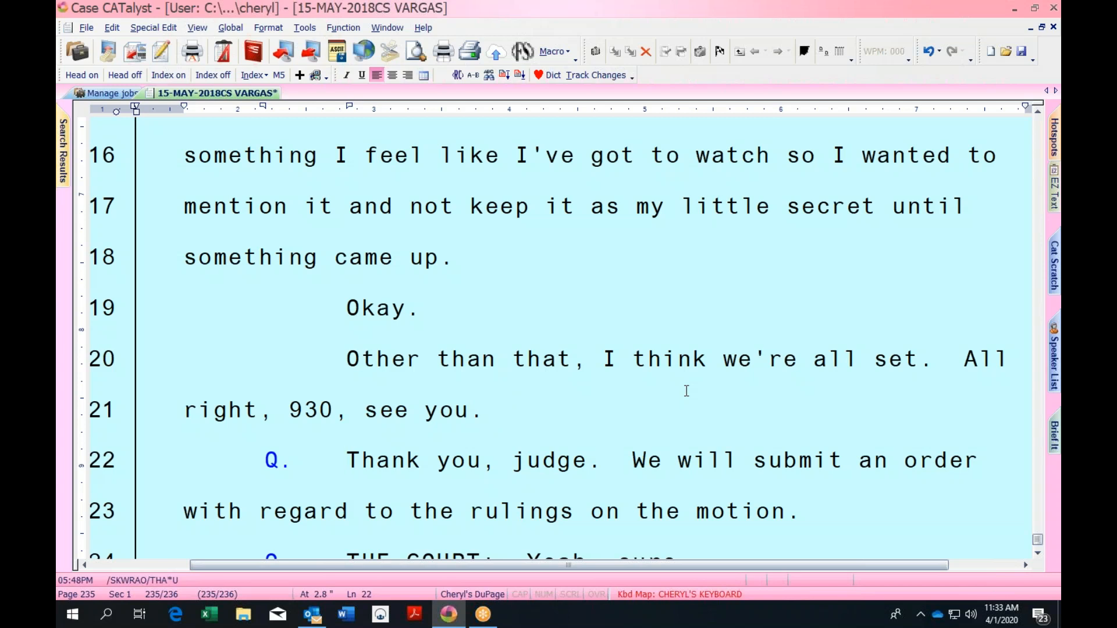
End line 21 with a question mark after 930, leaving the cursor after 'that,' on line 20
{"action": "type", "text": "?"}
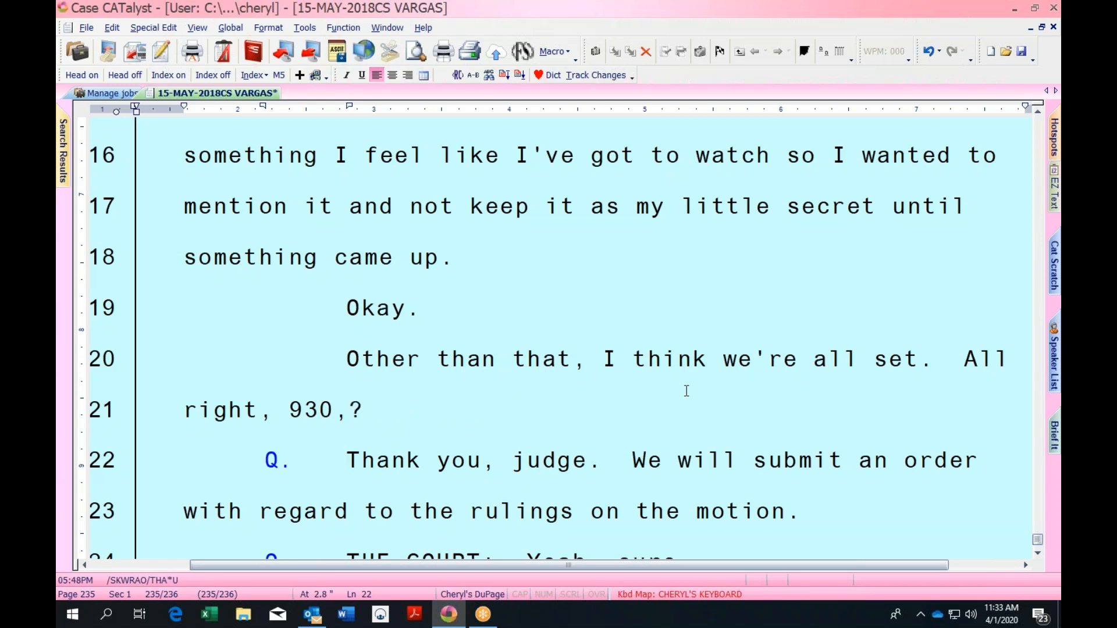
{"action": "key", "text": "Up"}
{"action": "key", "text": "Up"}
{"action": "key", "text": "Down"}
{"action": "key", "text": "Down"}
{"action": "key", "text": "Down"}
{"action": "key", "text": "Up"}
{"action": "key", "text": "Up"}
{"action": "key", "text": "Up"}
{"action": "key", "text": "Up"}
{"action": "key", "text": "Down"}
{"action": "key", "text": "ctrl+Right"}
{"action": "key", "text": "ctrl+Right"}
{"action": "key", "text": "ctrl+Right"}
{"action": "key", "text": "ctrl+Right"}
{"action": "key", "text": "ctrl+Right"}
{"action": "key", "text": "ctrl+Right"}
{"action": "key", "text": "ctrl+Right"}
{"action": "key", "text": "ctrl+Right"}
{"action": "key", "text": "Down"}
{"action": "key", "text": "Down"}
{"action": "key", "text": "Down"}
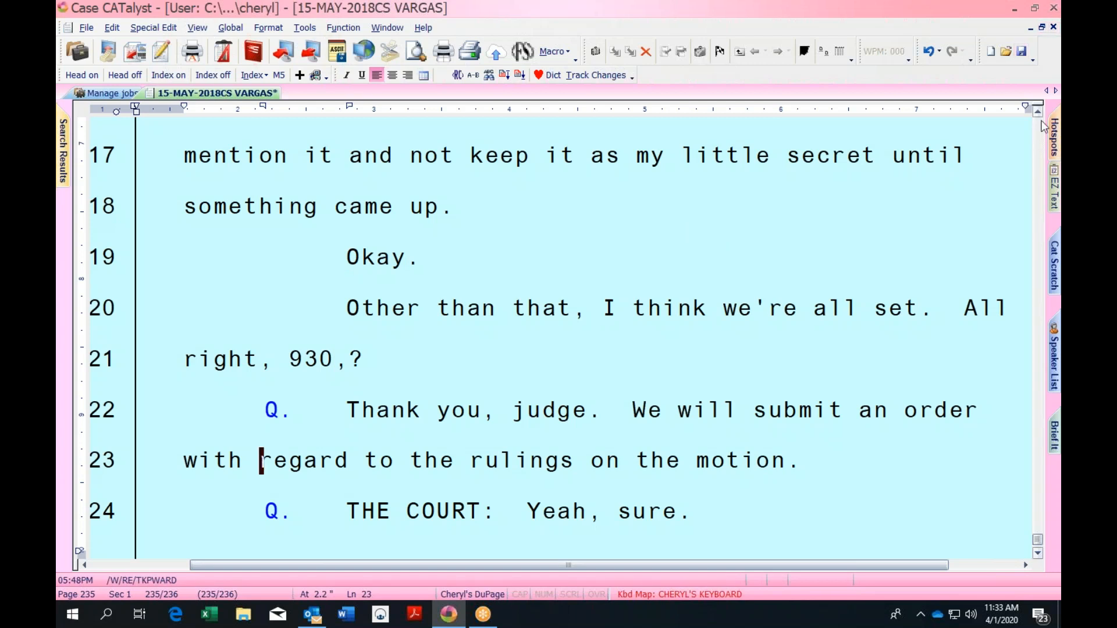
{"action": "left_click", "coordinate": [581, 313]}
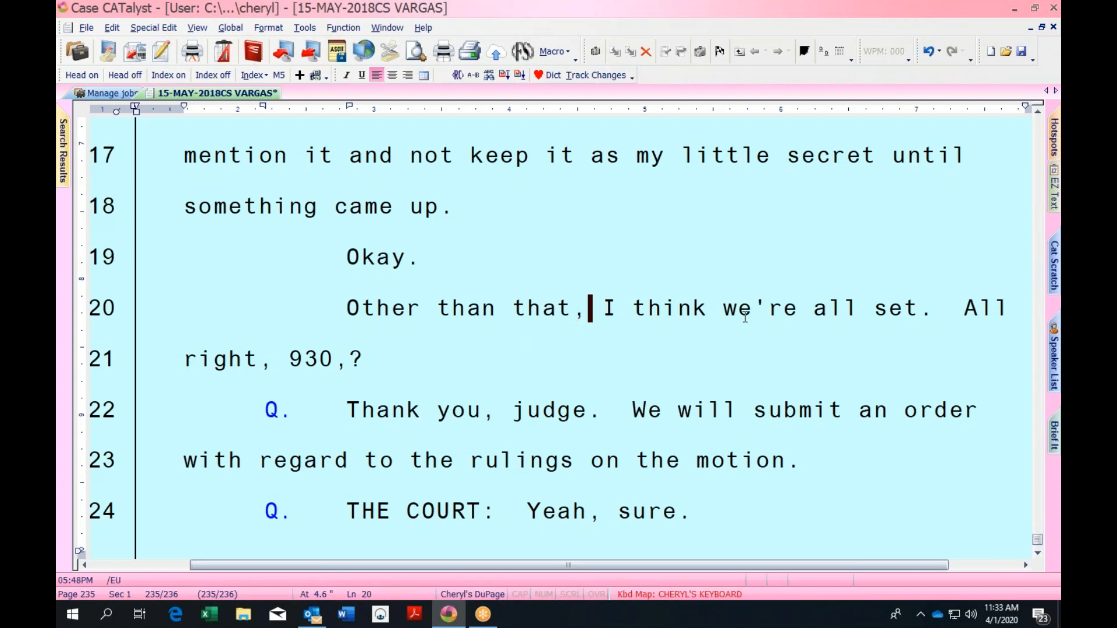
{"action": "scroll", "coordinate": [1033, 342], "scroll_direction": "up", "scroll_amount": 3}
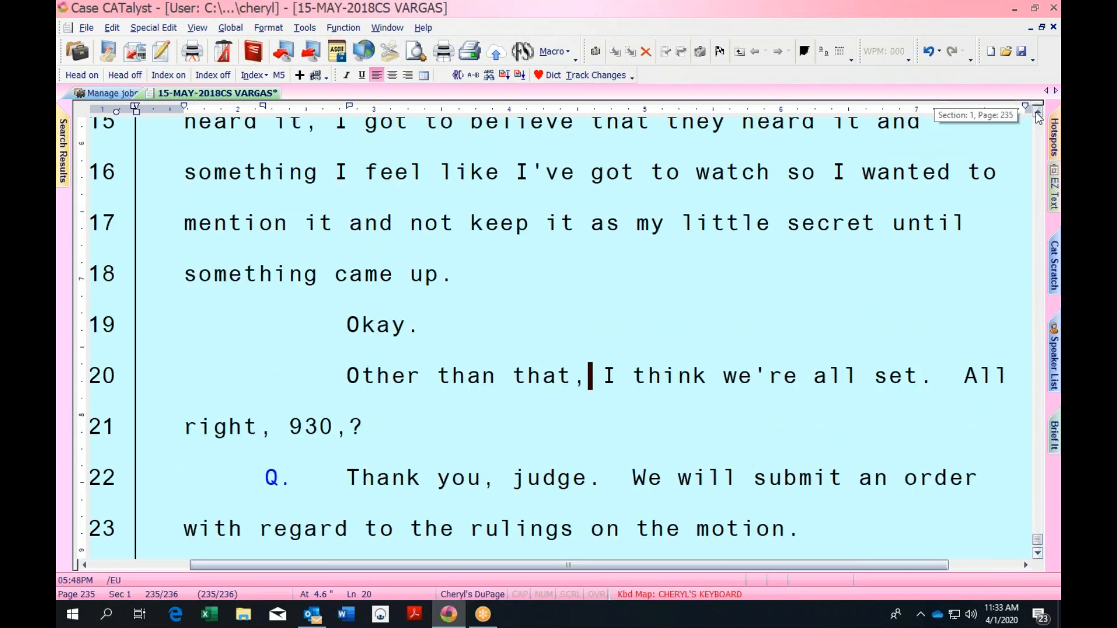
{"action": "left_click", "coordinate": [533, 174]}
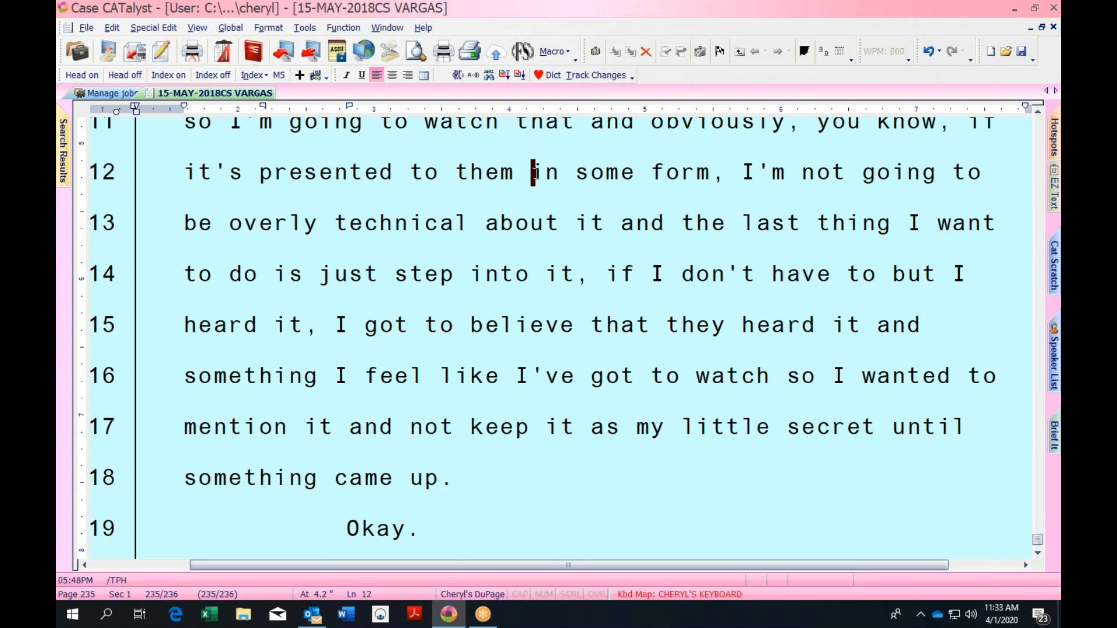
{"action": "key", "text": "Down"}
{"action": "key", "text": "Page_Down"}
{"action": "key", "text": "Page_Down"}
{"action": "key", "text": "Page_Down"}
{"action": "key", "text": "Page_Down"}
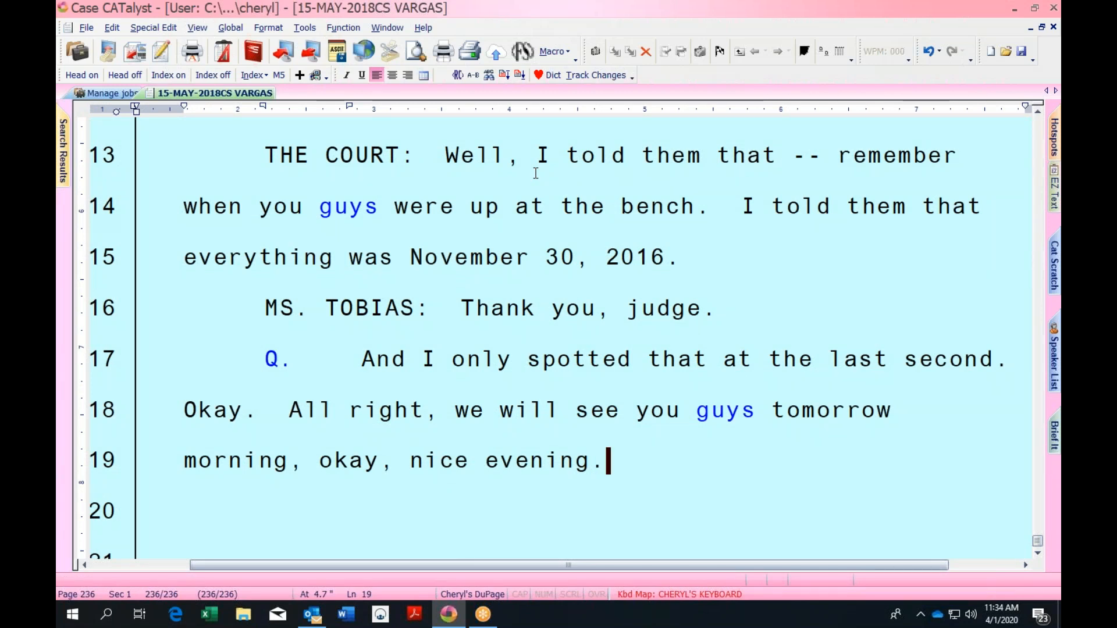
{"action": "key", "text": "Page_Up"}
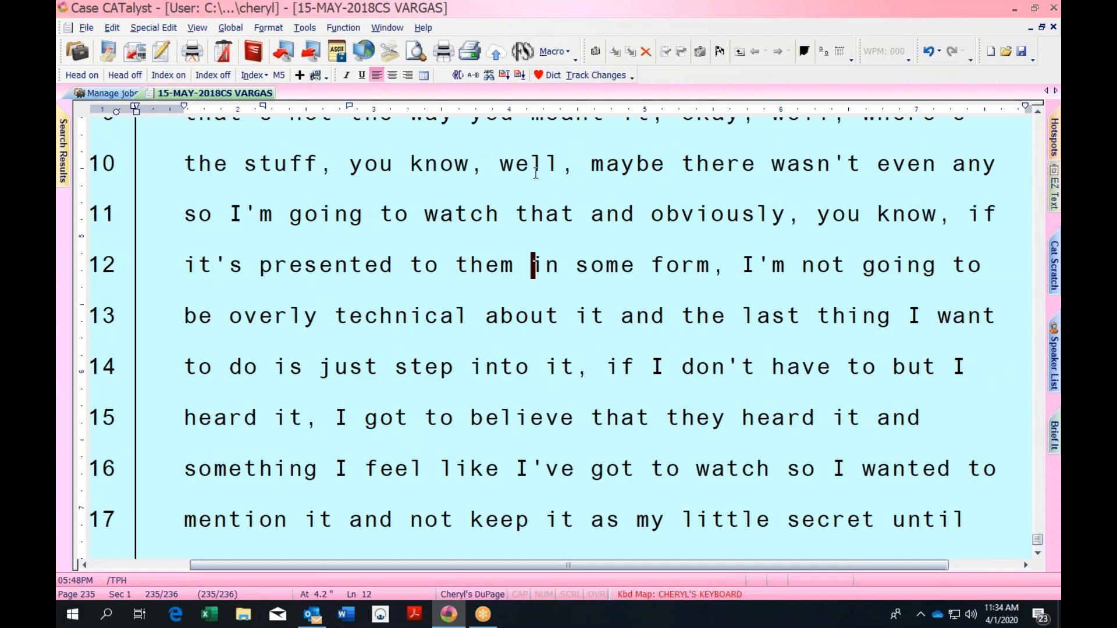
{"action": "key", "text": "Up"}
{"action": "key", "text": "Up"}
{"action": "key", "text": "Up"}
{"action": "key", "text": "Up"}
{"action": "key", "text": "Up"}
{"action": "key", "text": "Up"}
{"action": "key", "text": "Up"}
{"action": "key", "text": "Up"}
{"action": "key", "text": "Up"}
{"action": "key", "text": "Up"}
{"action": "key", "text": "Up"}
{"action": "key", "text": "Up"}
{"action": "key", "text": "Up"}
{"action": "key", "text": "Up"}
{"action": "key", "text": "Up"}
{"action": "key", "text": "Up"}
{"action": "key", "text": "Up"}
{"action": "key", "text": "Up"}
{"action": "key", "text": "Up"}
{"action": "key", "text": "Up"}
{"action": "key", "text": "Up"}
{"action": "key", "text": "Up"}
{"action": "key", "text": "Up"}
{"action": "key", "text": "Up"}
{"action": "key", "text": "Up"}
{"action": "key", "text": "Up"}
{"action": "key", "text": "Up"}
{"action": "key", "text": "Up"}
{"action": "key", "text": "Up"}
{"action": "key", "text": "Up"}
{"action": "key", "text": "Up"}
{"action": "key", "text": "Up"}
{"action": "key", "text": "Up"}
{"action": "key", "text": "Up"}
{"action": "key", "text": "Up"}
{"action": "key", "text": "Up"}
{"action": "key", "text": "Up"}
{"action": "key", "text": "Up"}
{"action": "key", "text": "Up"}
{"action": "key", "text": "Up"}
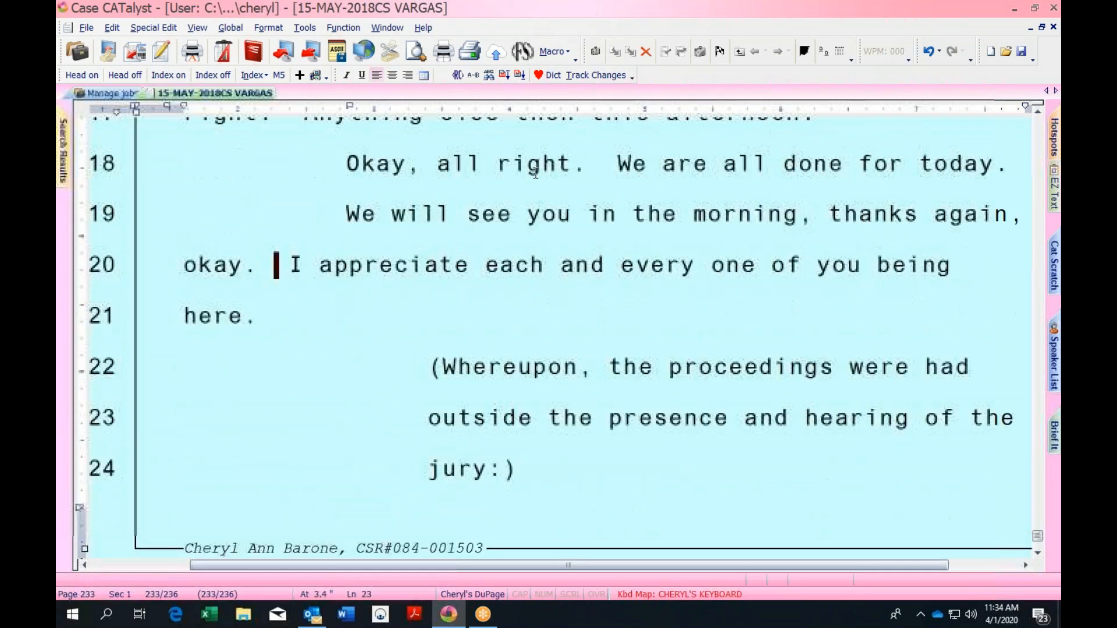
{"action": "key", "text": "Up"}
{"action": "key", "text": "Up"}
{"action": "key", "text": "Up"}
{"action": "key", "text": "Up"}
{"action": "key", "text": "Up"}
{"action": "key", "text": "Up"}
{"action": "key", "text": "Up"}
{"action": "key", "text": "Up"}
{"action": "key", "text": "Up"}
{"action": "key", "text": "Up"}
{"action": "key", "text": "Up"}
{"action": "key", "text": "Up"}
{"action": "key", "text": "Up"}
{"action": "key", "text": "Up"}
{"action": "key", "text": "Up"}
{"action": "key", "text": "Up"}
{"action": "key", "text": "Up"}
{"action": "key", "text": "Up"}
{"action": "key", "text": "Up"}
{"action": "key", "text": "Up"}
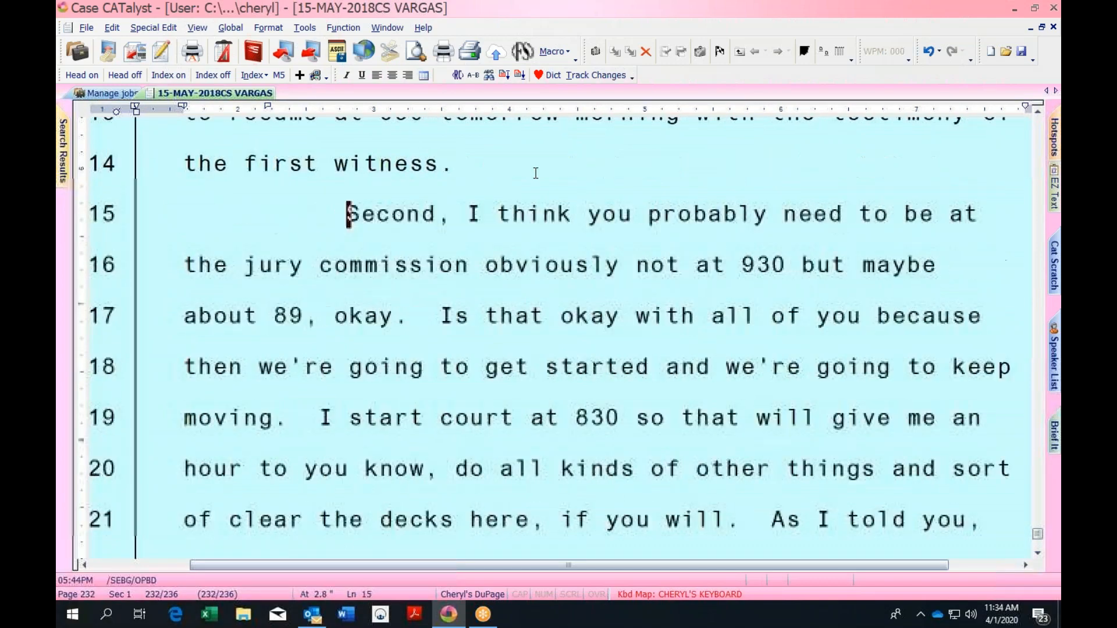
{"action": "key", "text": "Up"}
{"action": "key", "text": "Up"}
{"action": "key", "text": "Up"}
{"action": "key", "text": "Up"}
{"action": "key", "text": "Up"}
{"action": "key", "text": "Up"}
{"action": "key", "text": "Up"}
{"action": "key", "text": "Up"}
{"action": "key", "text": "Up"}
{"action": "key", "text": "Up"}
{"action": "key", "text": "Up"}
{"action": "key", "text": "Up"}
{"action": "key", "text": "Up"}
{"action": "key", "text": "Up"}
{"action": "key", "text": "Up"}
{"action": "key", "text": "Up"}
{"action": "key", "text": "Up"}
{"action": "key", "text": "Up"}
{"action": "key", "text": "Up"}
{"action": "key", "text": "Up"}
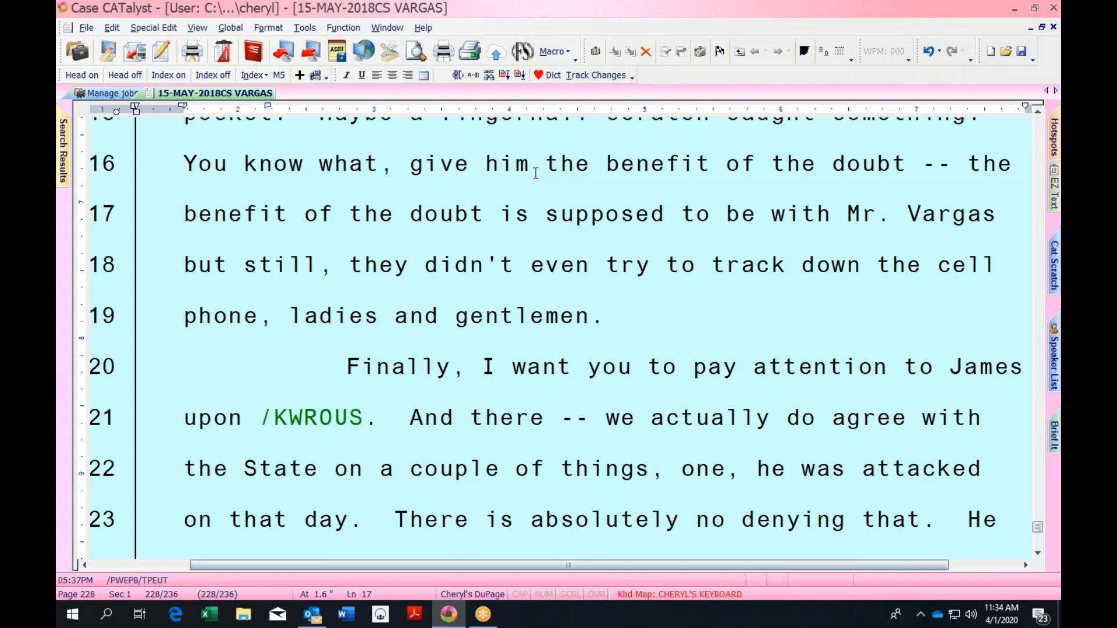
{"action": "key", "text": "Down"}
{"action": "key", "text": "Down"}
{"action": "key", "text": "Down"}
{"action": "key", "text": "Down"}
{"action": "key", "text": "Down"}
{"action": "key", "text": "Down"}
{"action": "key", "text": "Down"}
{"action": "key", "text": "Down"}
{"action": "key", "text": "Down"}
{"action": "key", "text": "Down"}
{"action": "key", "text": "Down"}
{"action": "key", "text": "Down"}
{"action": "key", "text": "Down"}
{"action": "key", "text": "Down"}
{"action": "key", "text": "Down"}
{"action": "key", "text": "Down"}
{"action": "key", "text": "Down"}
{"action": "key", "text": "Down"}
{"action": "key", "text": "Down"}
{"action": "key", "text": "Down"}
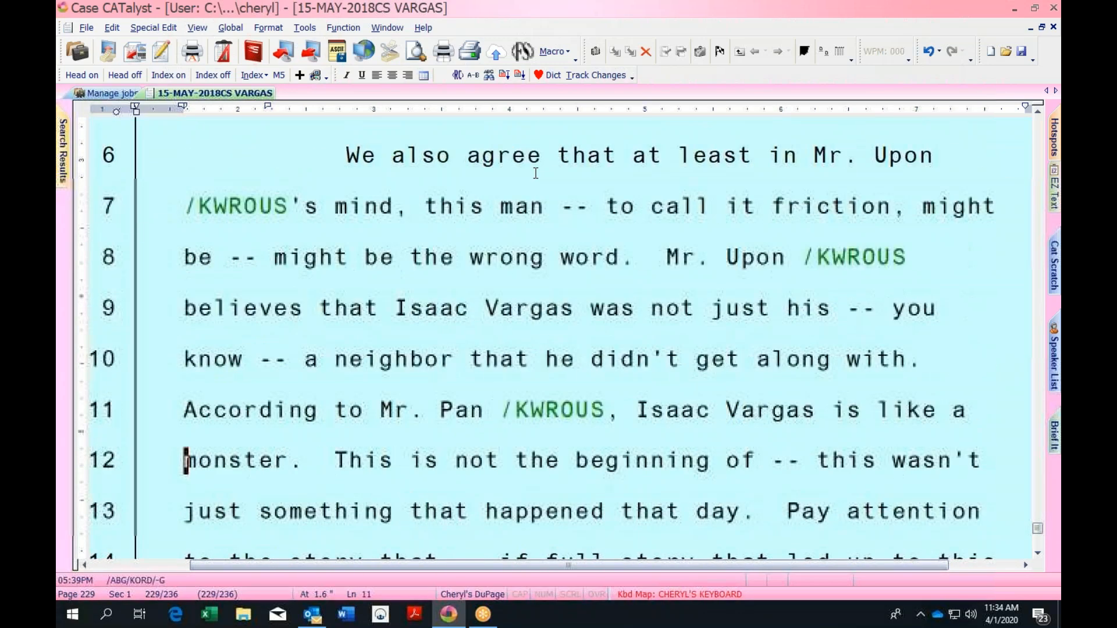
{"action": "key", "text": "Down"}
{"action": "key", "text": "Down"}
{"action": "key", "text": "Down"}
{"action": "key", "text": "Down"}
{"action": "key", "text": "Down"}
{"action": "key", "text": "Down"}
{"action": "key", "text": "Down"}
{"action": "key", "text": "Down"}
{"action": "key", "text": "Down"}
{"action": "key", "text": "Down"}
{"action": "key", "text": "Down"}
{"action": "key", "text": "Down"}
{"action": "key", "text": "Down"}
{"action": "key", "text": "Down"}
{"action": "key", "text": "Down"}
{"action": "key", "text": "Down"}
{"action": "key", "text": "Down"}
{"action": "key", "text": "Down"}
{"action": "key", "text": "Down"}
{"action": "key", "text": "Down"}
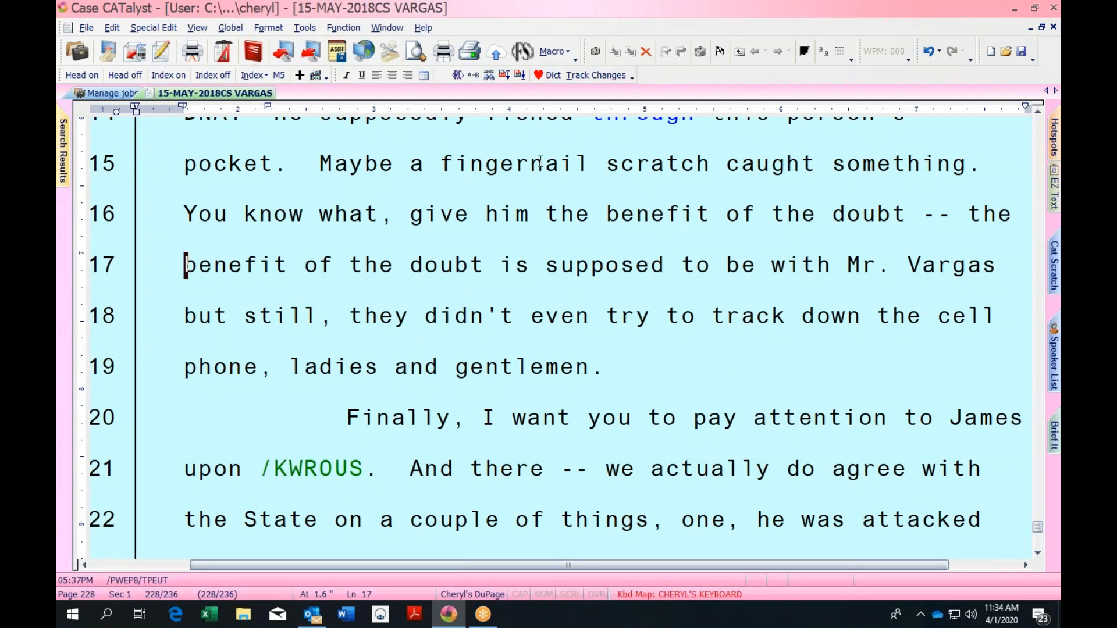
{"action": "left_click", "coordinate": [693, 596]}
Open the CHERYL'S KEYBOARD map and select the '8 / Insert New Page' entry
{"action": "left_click", "coordinate": [694, 563]}
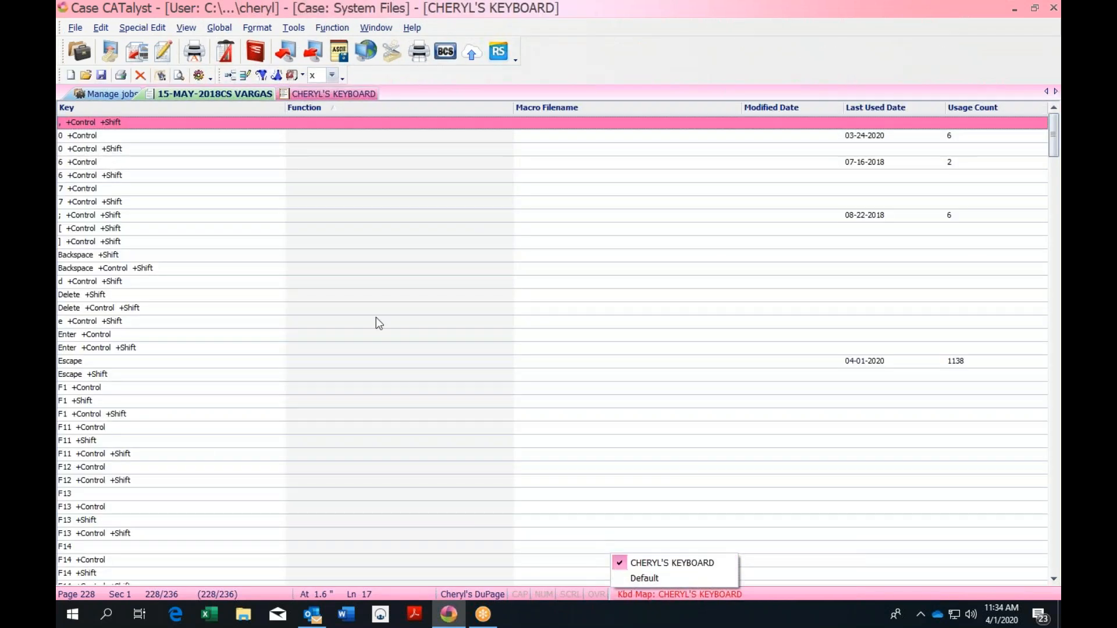
{"action": "left_click_drag", "start_coordinate": [1053, 150], "coordinate": [1054, 317]}
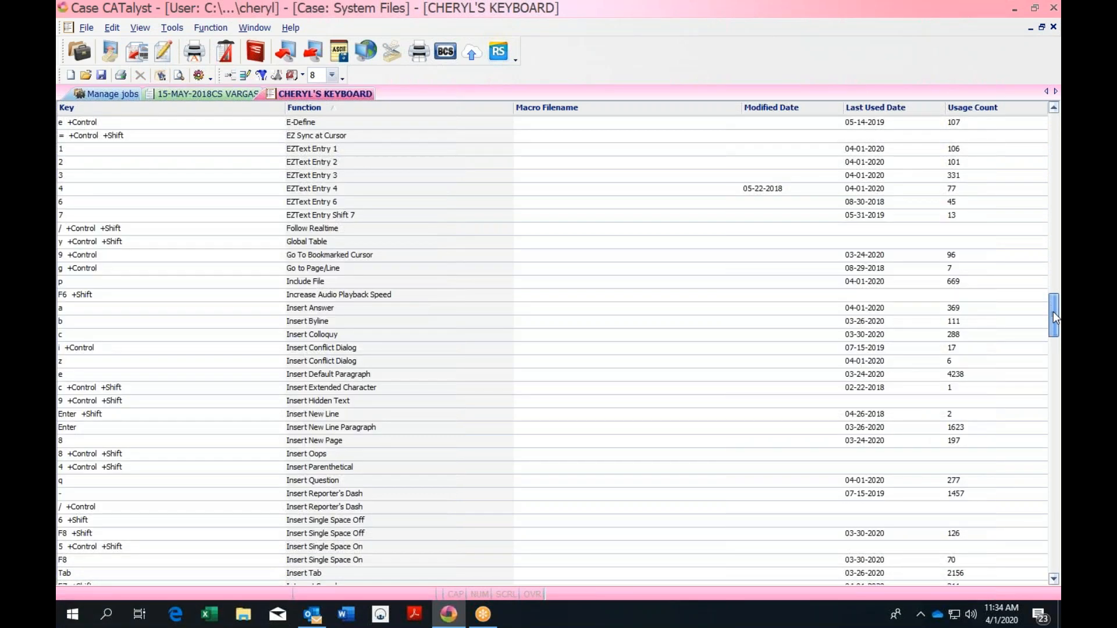
{"action": "left_click", "coordinate": [320, 442]}
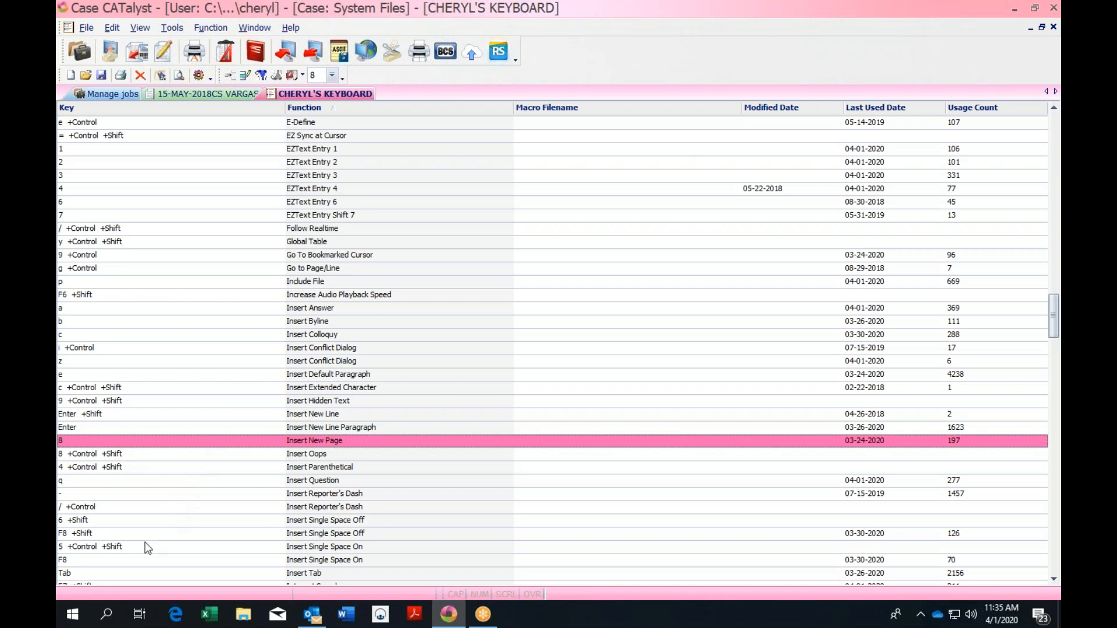
Open the key 8 assignment and switch it to the Ctrl+8 combination
{"action": "double_click", "coordinate": [397, 445]}
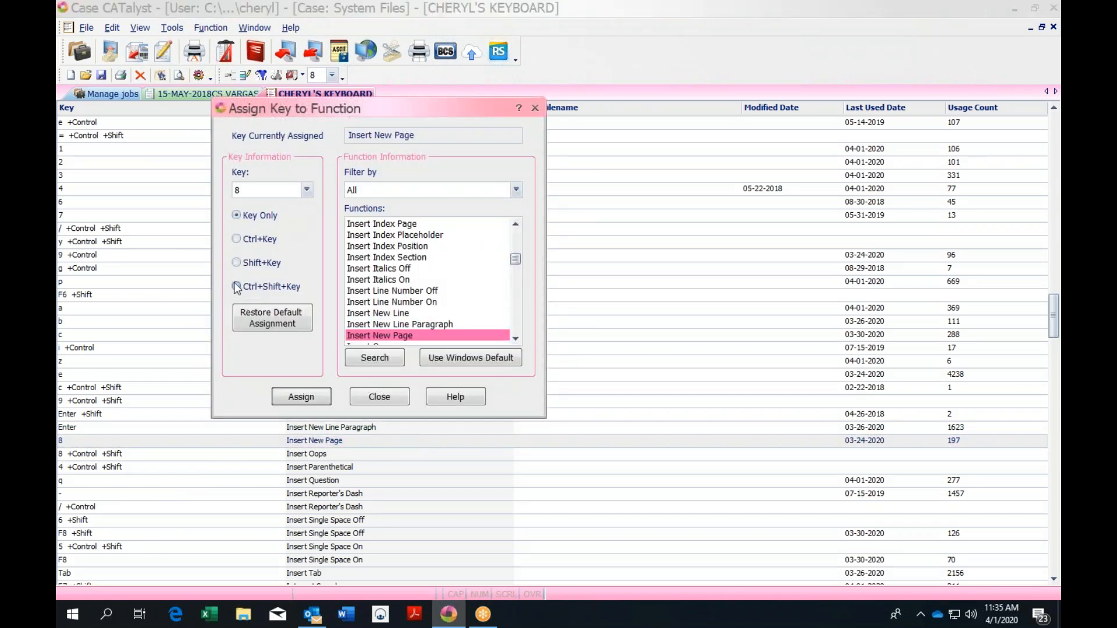
{"action": "left_click", "coordinate": [236, 240]}
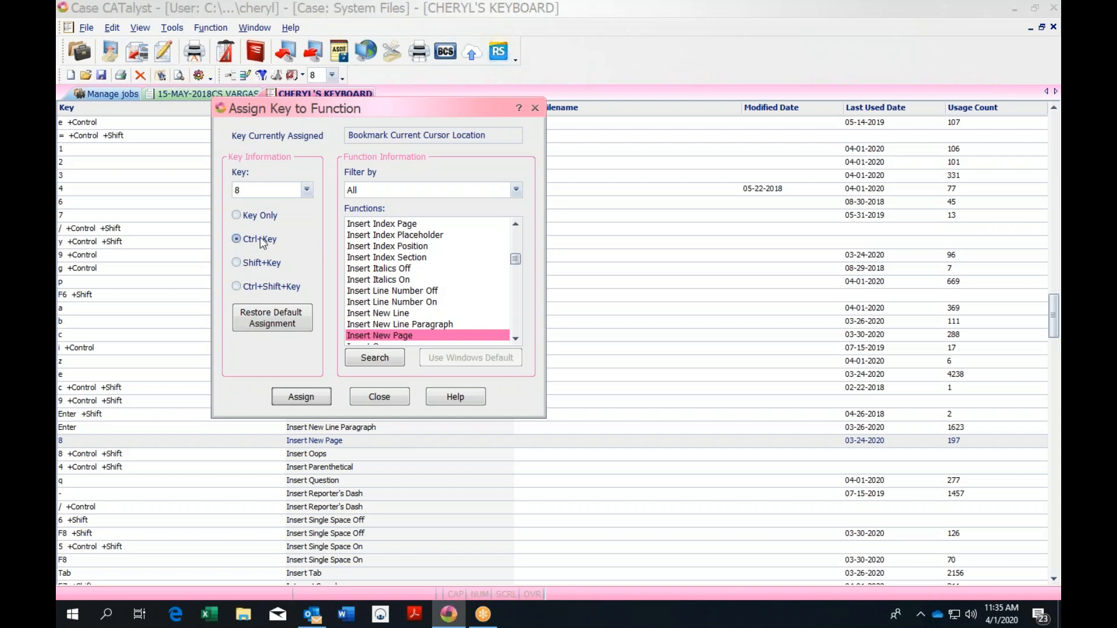
{"action": "left_click", "coordinate": [250, 191]}
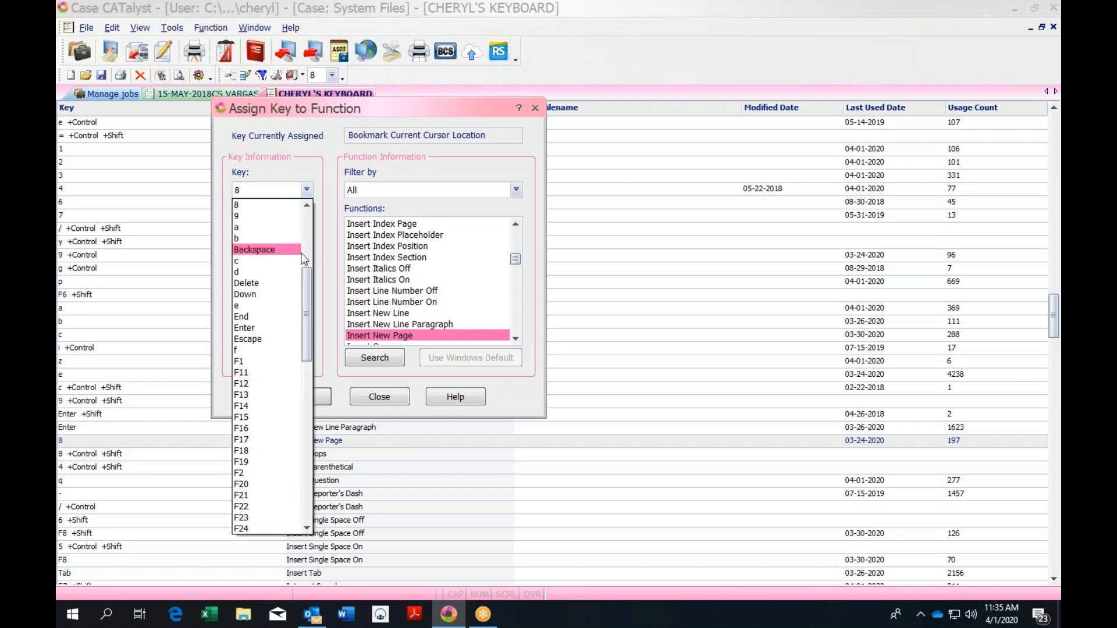
{"action": "left_click", "coordinate": [725, 446]}
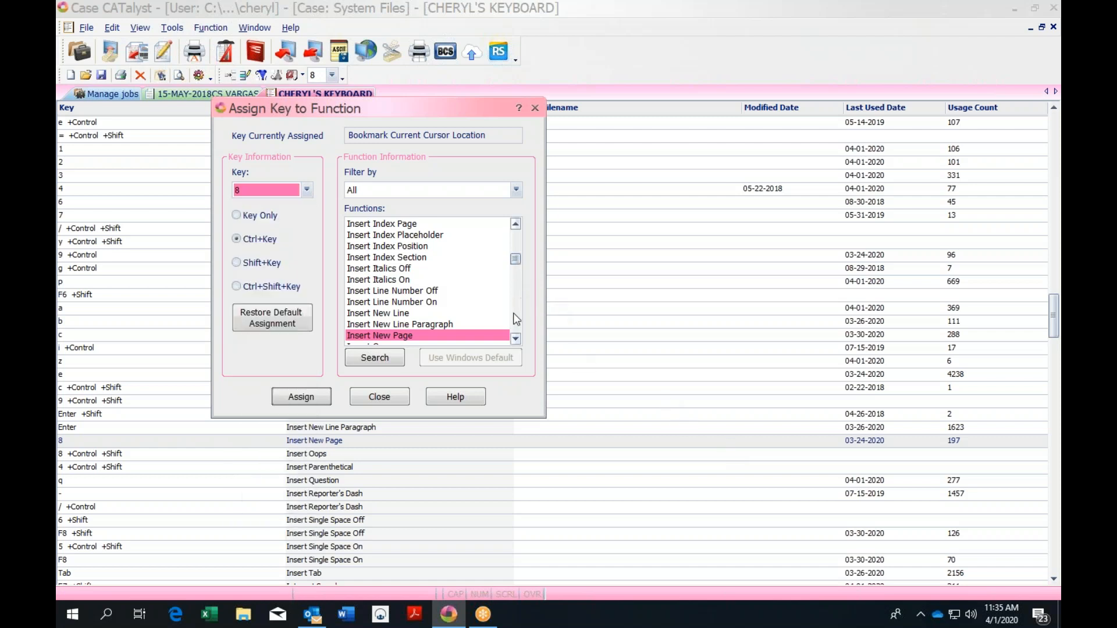
Assign Bookmark Current Cursor Location to Ctrl+8 and close the assignment window
{"action": "left_click", "coordinate": [515, 337]}
{"action": "left_click_drag", "start_coordinate": [515, 257], "coordinate": [515, 236]}
{"action": "left_click", "coordinate": [515, 337]}
{"action": "left_click", "coordinate": [516, 337]}
{"action": "left_click", "coordinate": [516, 337]}
{"action": "left_click", "coordinate": [515, 337]}
{"action": "left_click", "coordinate": [515, 337]}
{"action": "left_click", "coordinate": [515, 337]}
{"action": "left_click_drag", "start_coordinate": [515, 337], "coordinate": [515, 337]}
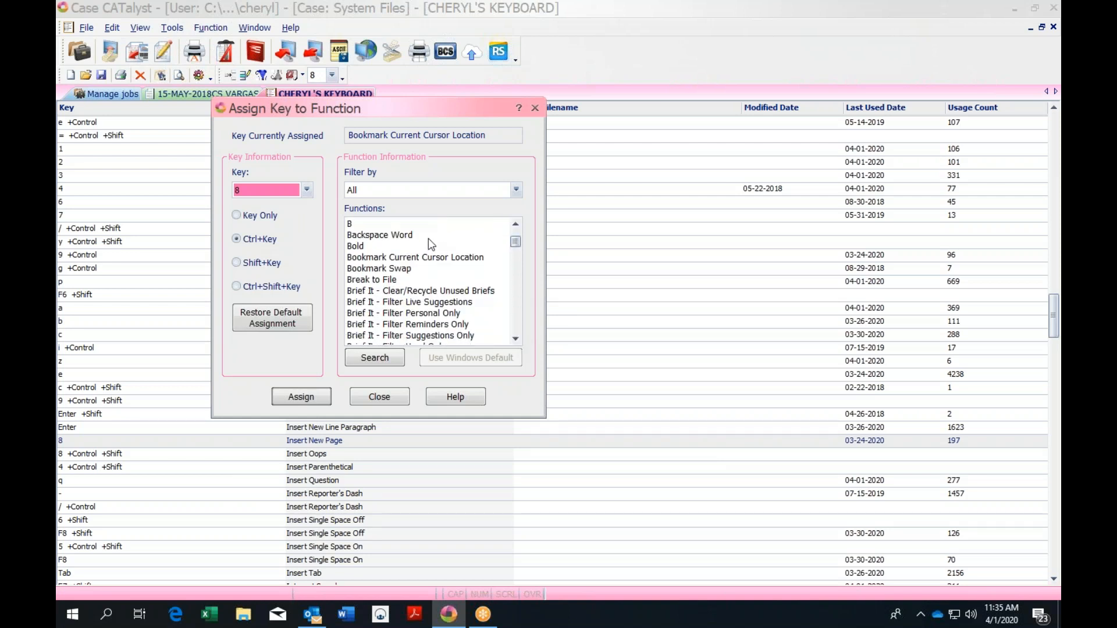
{"action": "left_click", "coordinate": [400, 258]}
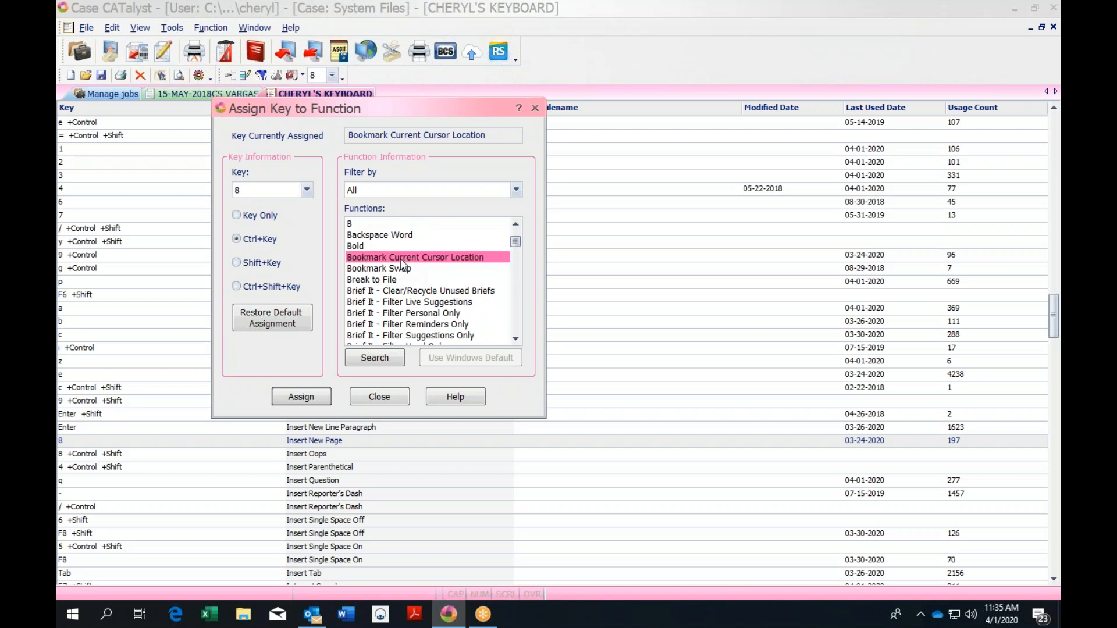
{"action": "left_click", "coordinate": [320, 402]}
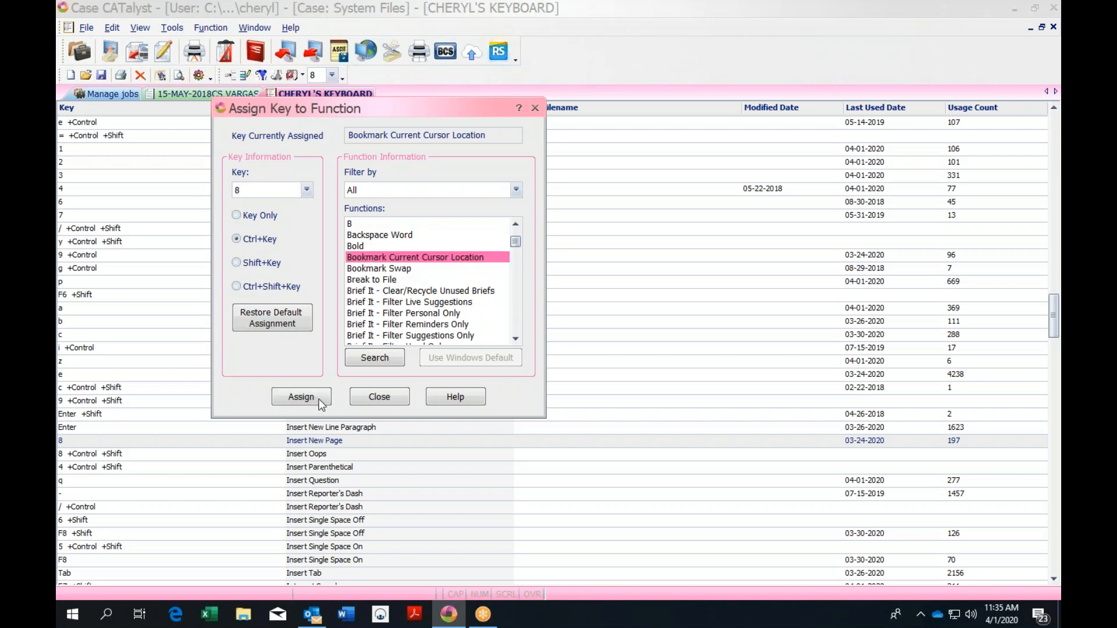
{"action": "left_click", "coordinate": [384, 399]}
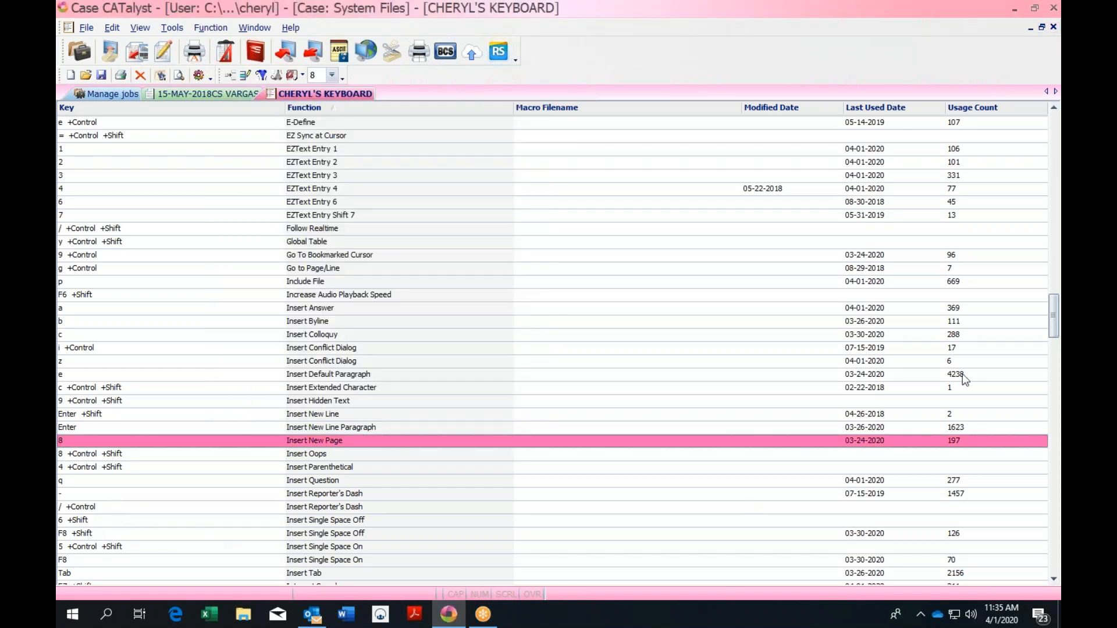
Open the key 9 entry's assignment and switch it to Ctrl+9
{"action": "left_click_drag", "start_coordinate": [1054, 323], "coordinate": [1055, 332]}
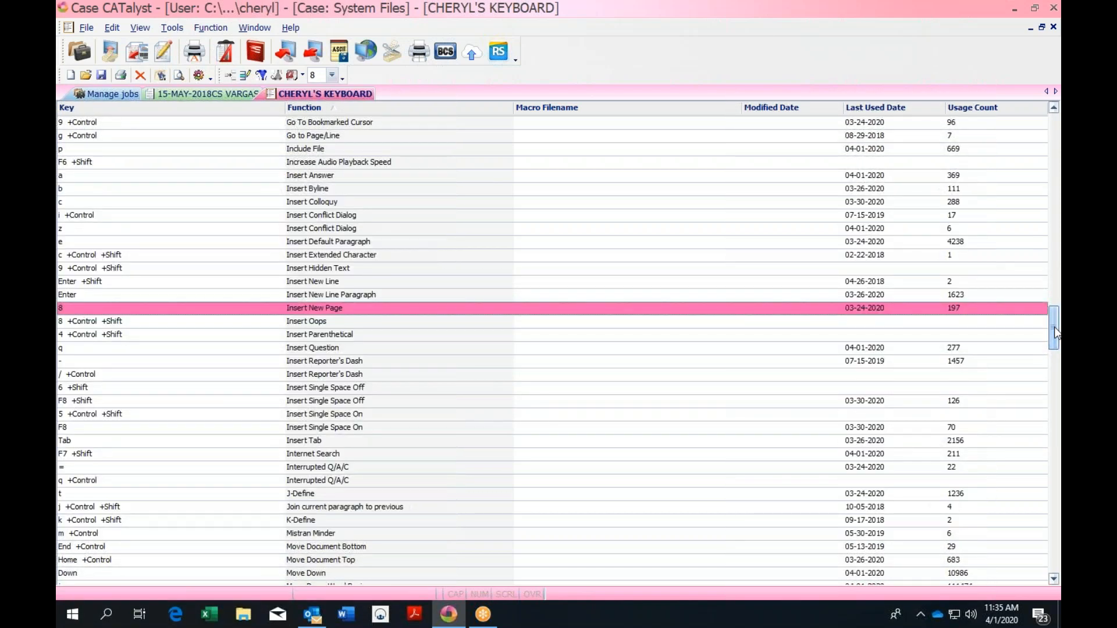
{"action": "key", "text": "9"}
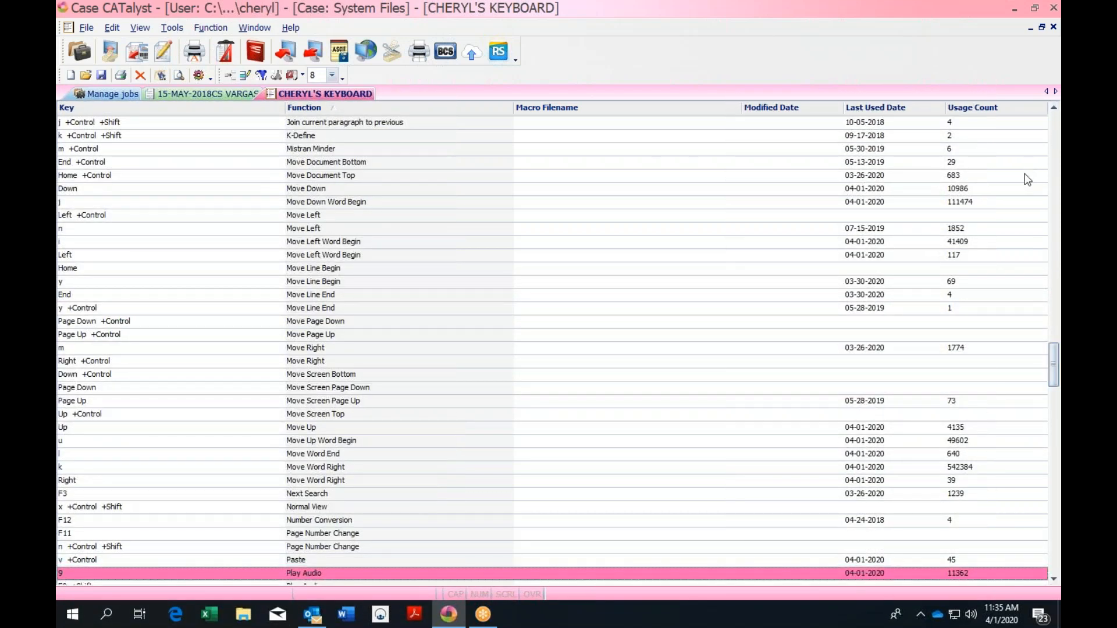
{"action": "left_click_drag", "start_coordinate": [1056, 354], "coordinate": [1056, 363]}
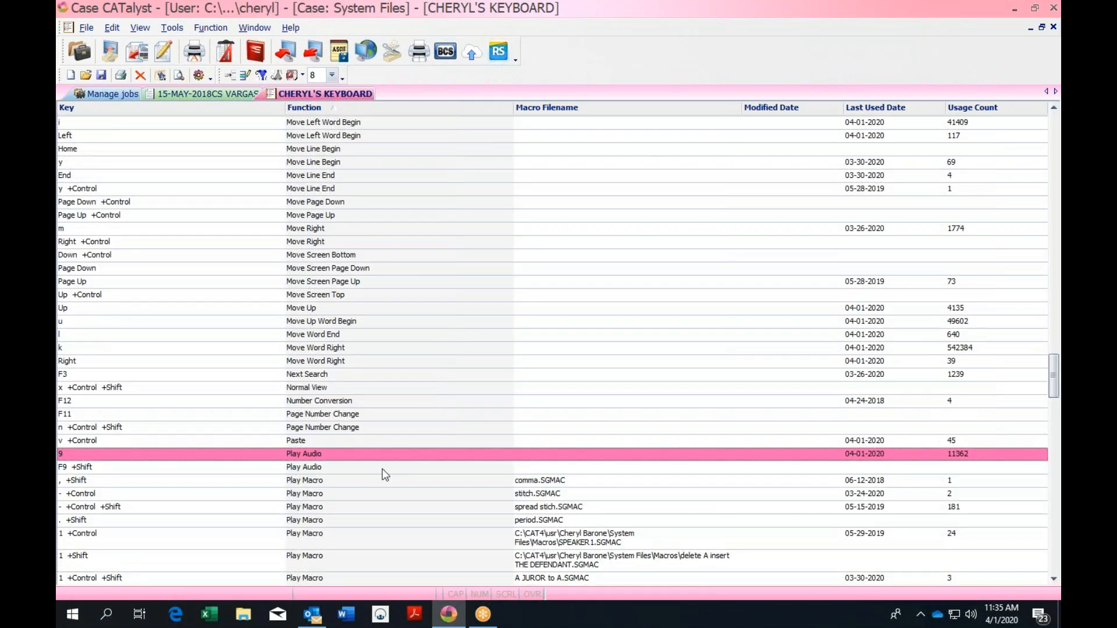
{"action": "double_click", "coordinate": [321, 454]}
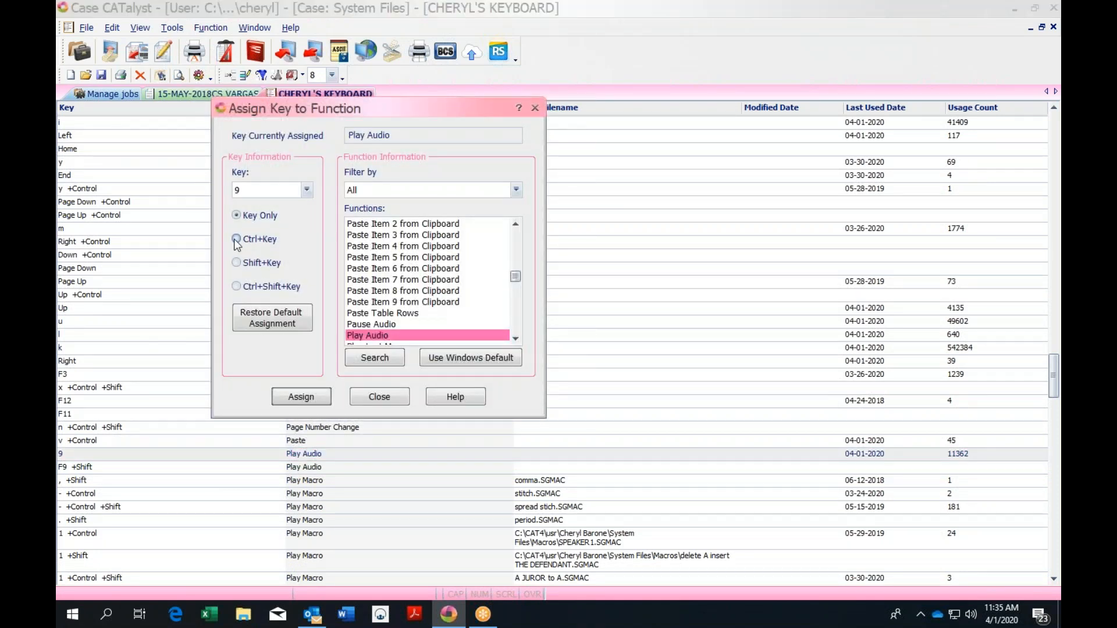
{"action": "left_click", "coordinate": [236, 240]}
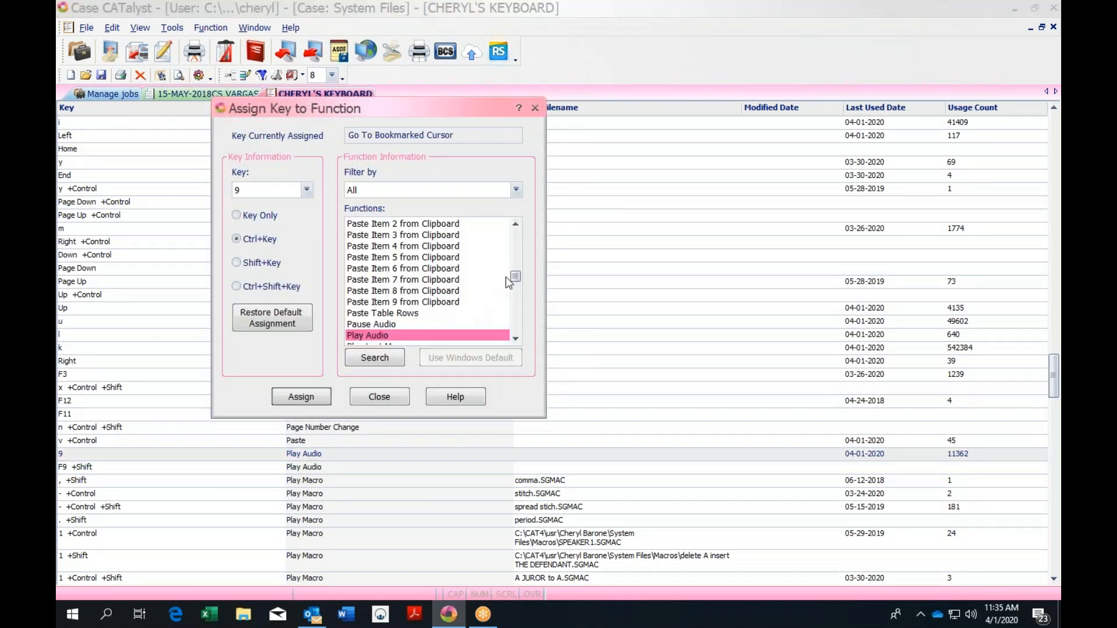
Find Go To Bookmarked Cursor in the Functions list and assign it to Ctrl+9
{"action": "left_click_drag", "start_coordinate": [515, 278], "coordinate": [515, 268]}
{"action": "left_click", "coordinate": [515, 340]}
{"action": "left_click", "coordinate": [515, 339]}
{"action": "left_click_drag", "start_coordinate": [516, 268], "coordinate": [516, 236]}
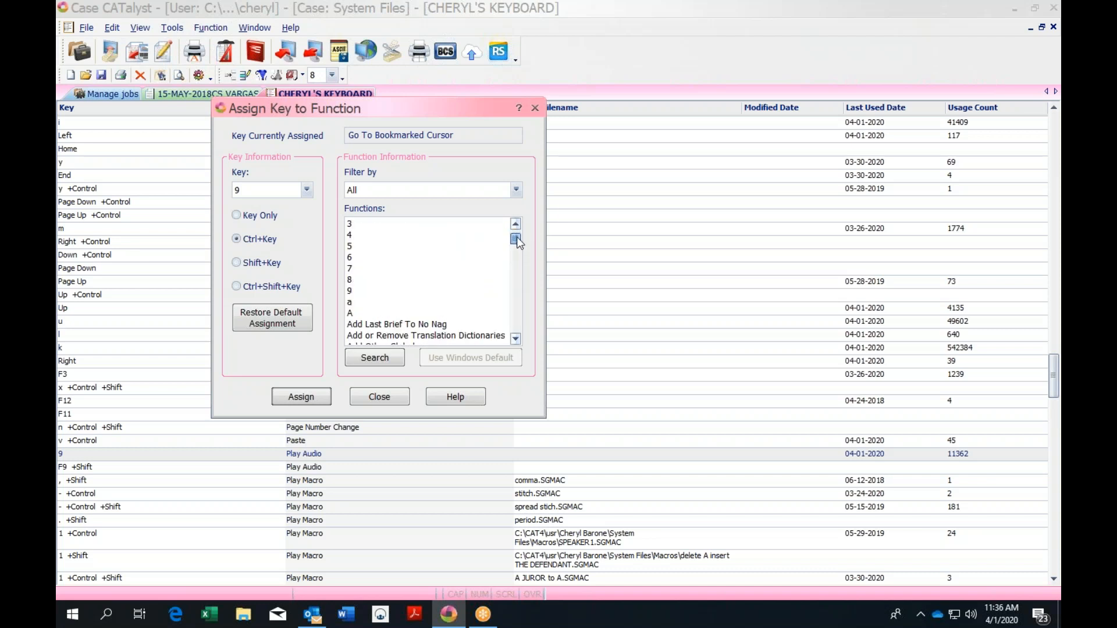
{"action": "left_click_drag", "start_coordinate": [515, 337], "coordinate": [516, 337]}
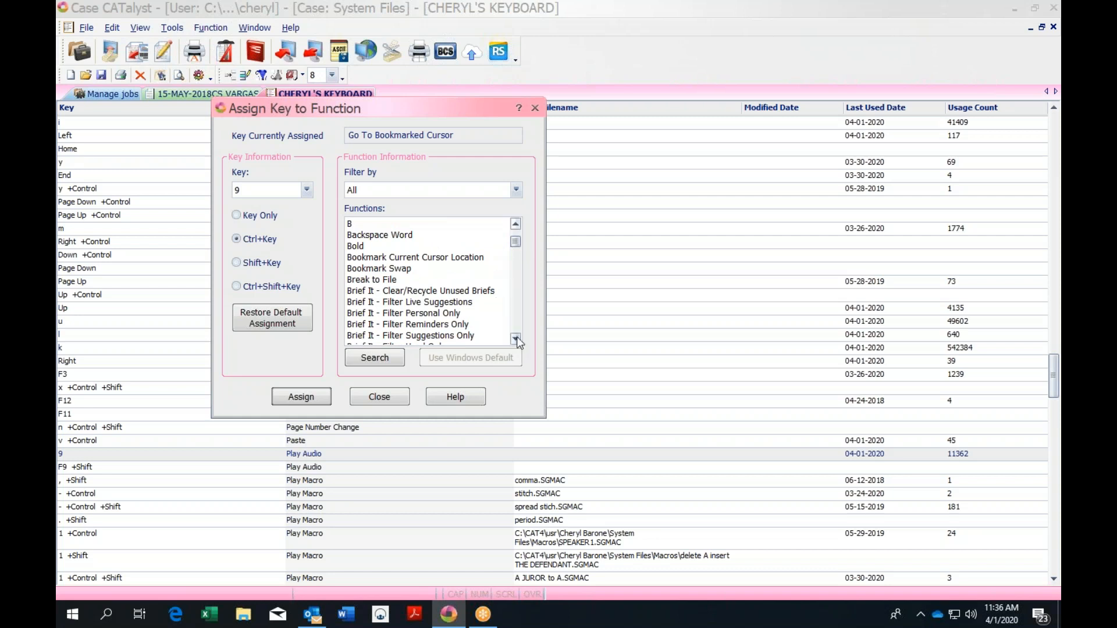
{"action": "left_click", "coordinate": [517, 337]}
{"action": "left_click", "coordinate": [516, 337]}
{"action": "left_click", "coordinate": [517, 337]}
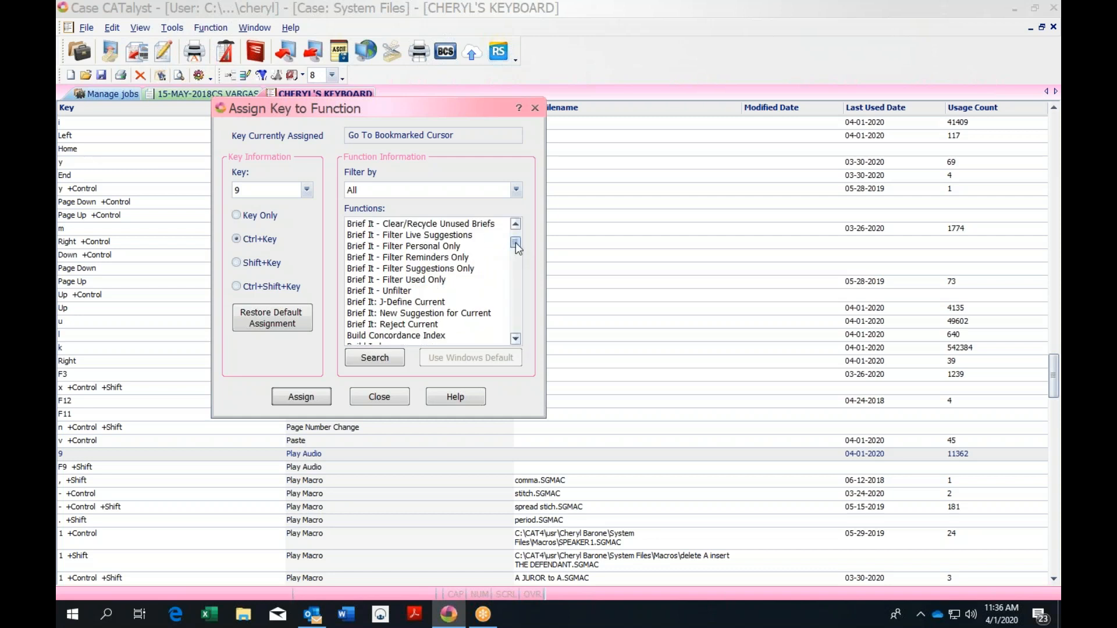
{"action": "left_click", "coordinate": [514, 342]}
{"action": "left_click", "coordinate": [515, 342]}
{"action": "left_click", "coordinate": [515, 342]}
{"action": "left_click", "coordinate": [515, 342]}
{"action": "left_click", "coordinate": [515, 342]}
{"action": "left_click", "coordinate": [515, 342]}
{"action": "left_click", "coordinate": [515, 342]}
{"action": "left_click", "coordinate": [515, 342]}
{"action": "left_click", "coordinate": [514, 339]}
{"action": "left_click", "coordinate": [514, 340]}
{"action": "left_click", "coordinate": [515, 339]}
{"action": "left_click", "coordinate": [515, 339]}
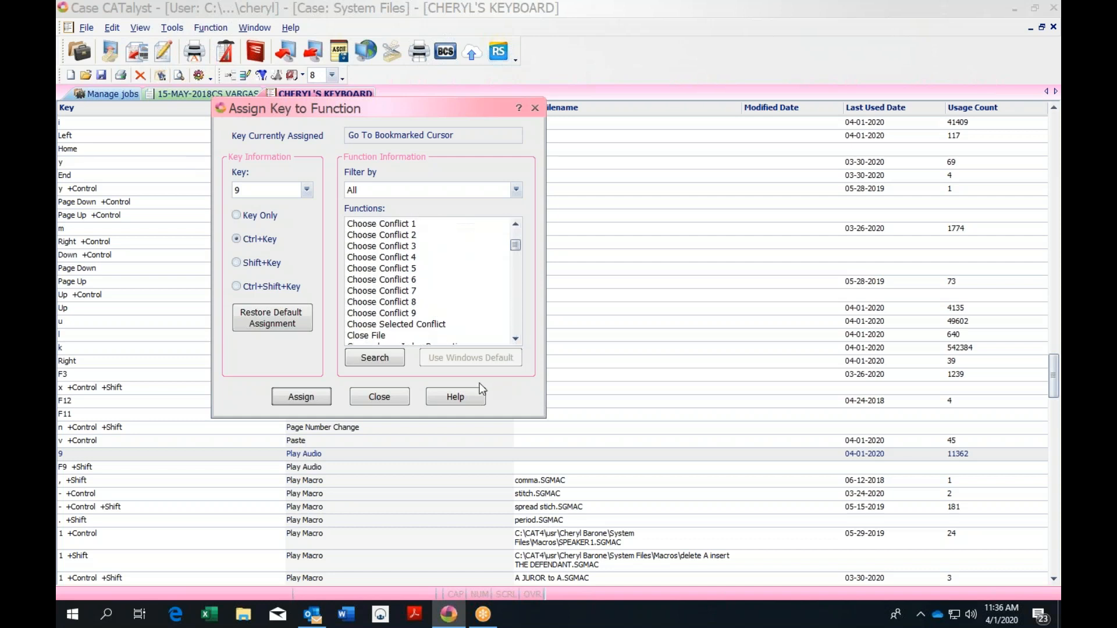
{"action": "left_click", "coordinate": [515, 339]}
{"action": "left_click", "coordinate": [515, 338]}
{"action": "left_click_drag", "start_coordinate": [515, 248], "coordinate": [515, 253]}
{"action": "left_click", "coordinate": [515, 337]}
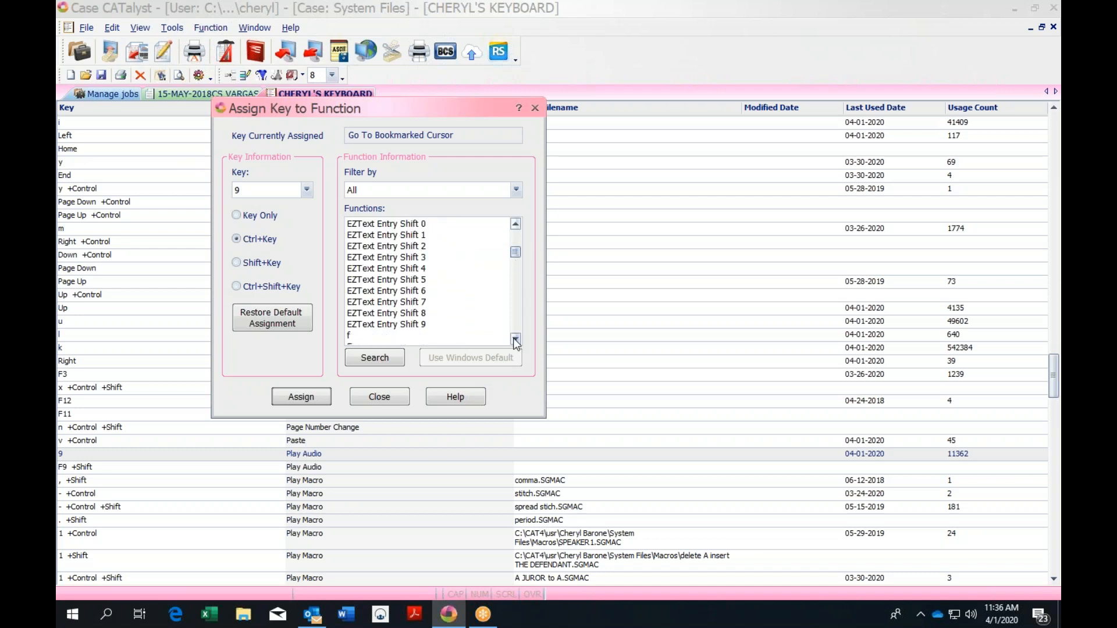
{"action": "left_click_drag", "start_coordinate": [515, 337], "coordinate": [515, 336]}
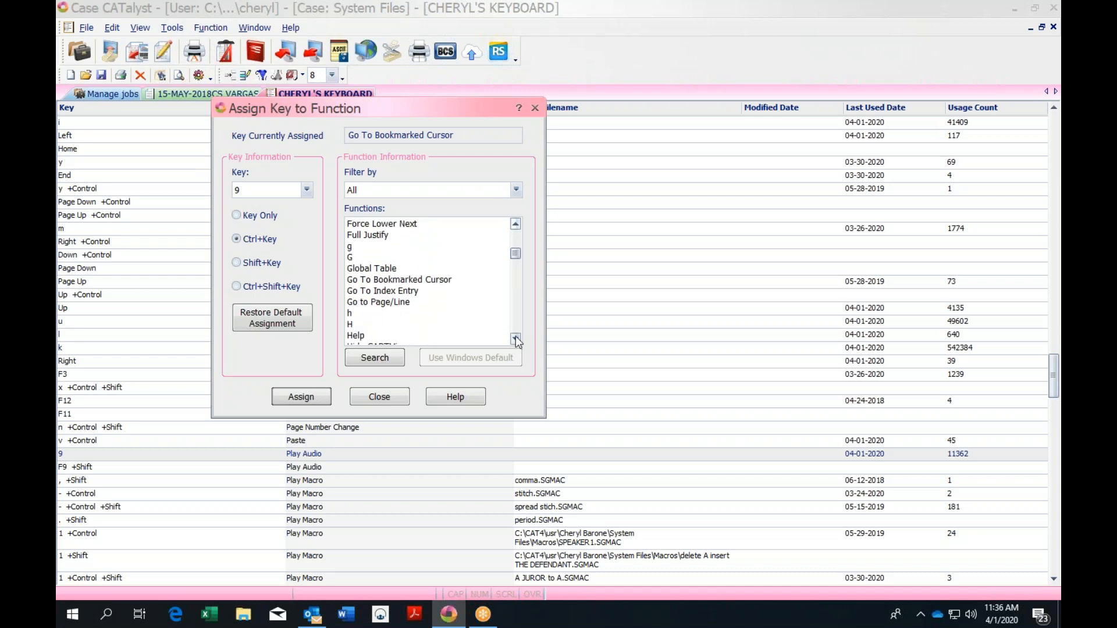
{"action": "left_click", "coordinate": [442, 281]}
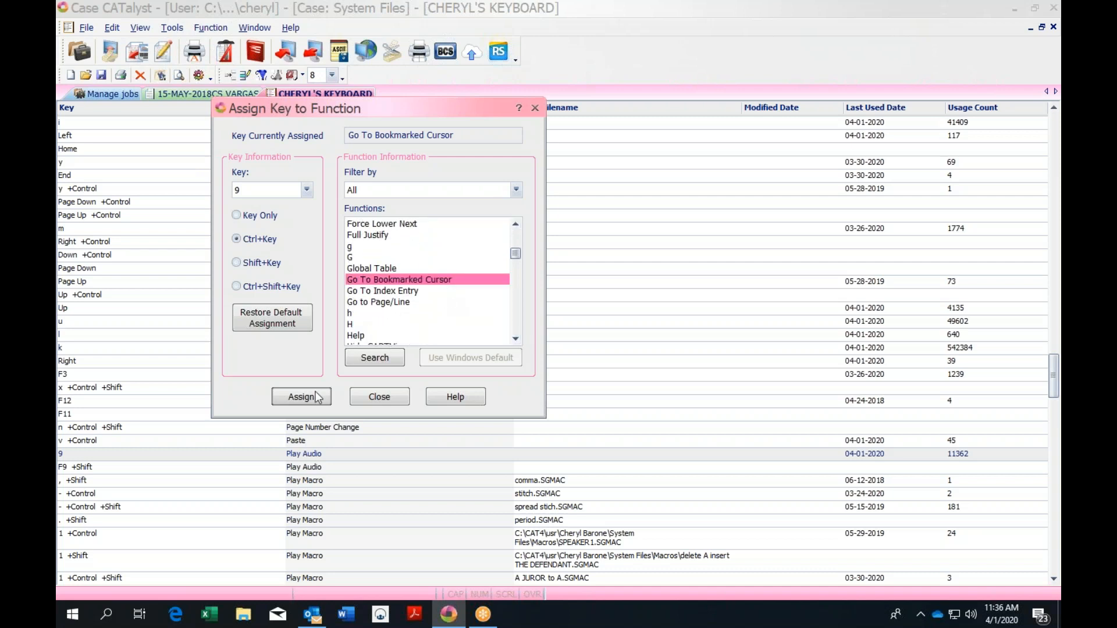
{"action": "left_click", "coordinate": [380, 396]}
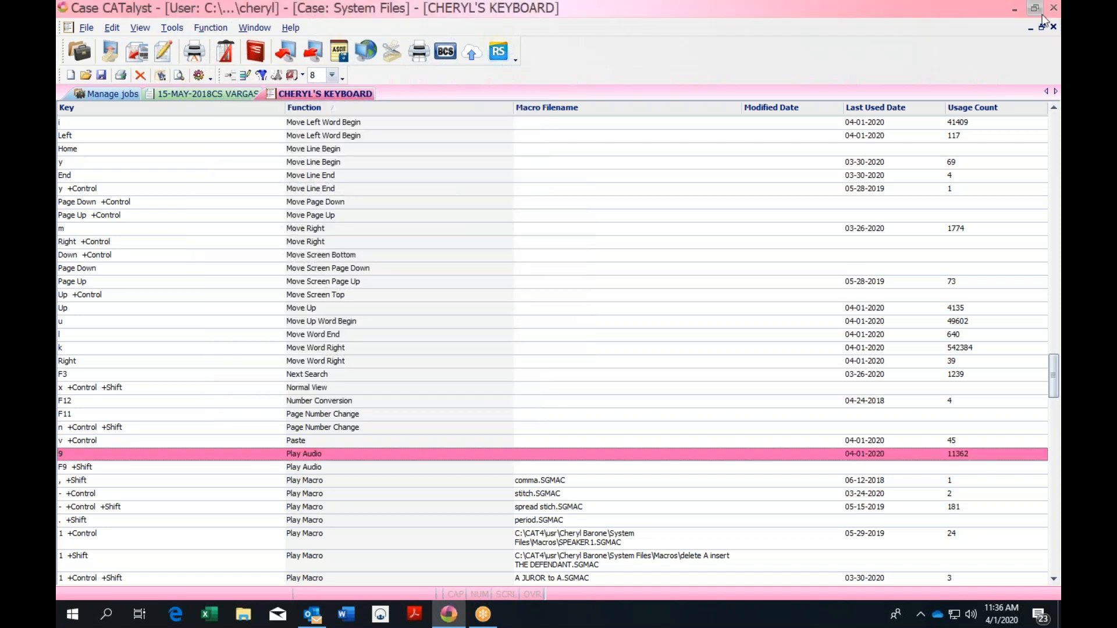
Close the keyboard map and place the cursor before 'scratch' on line 15 of the transcript
{"action": "left_click", "coordinate": [1052, 28]}
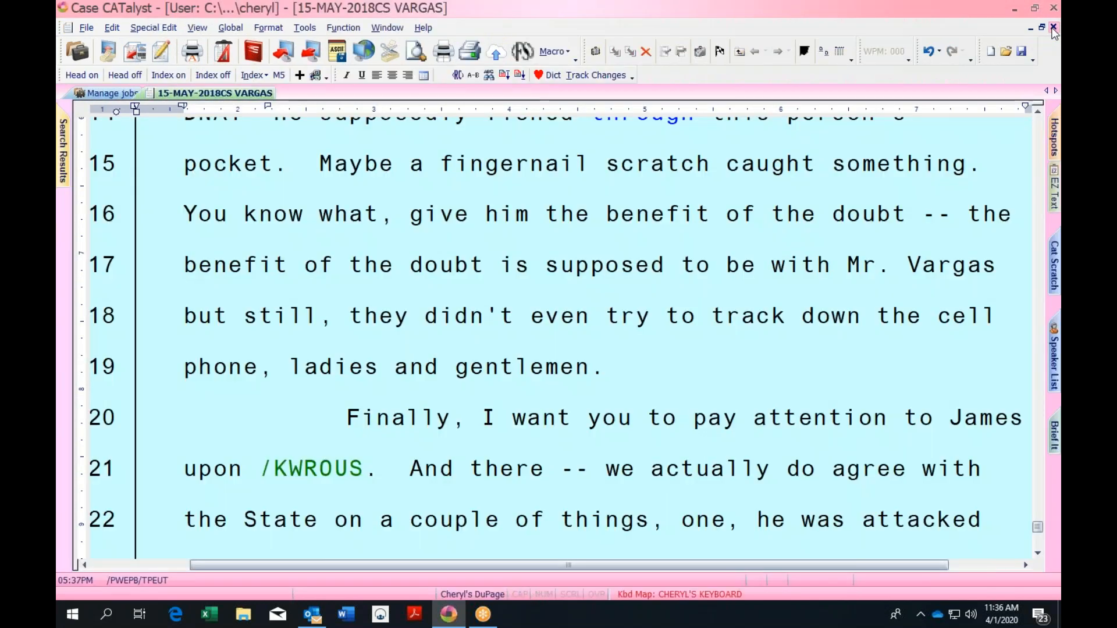
{"action": "left_click", "coordinate": [413, 214]}
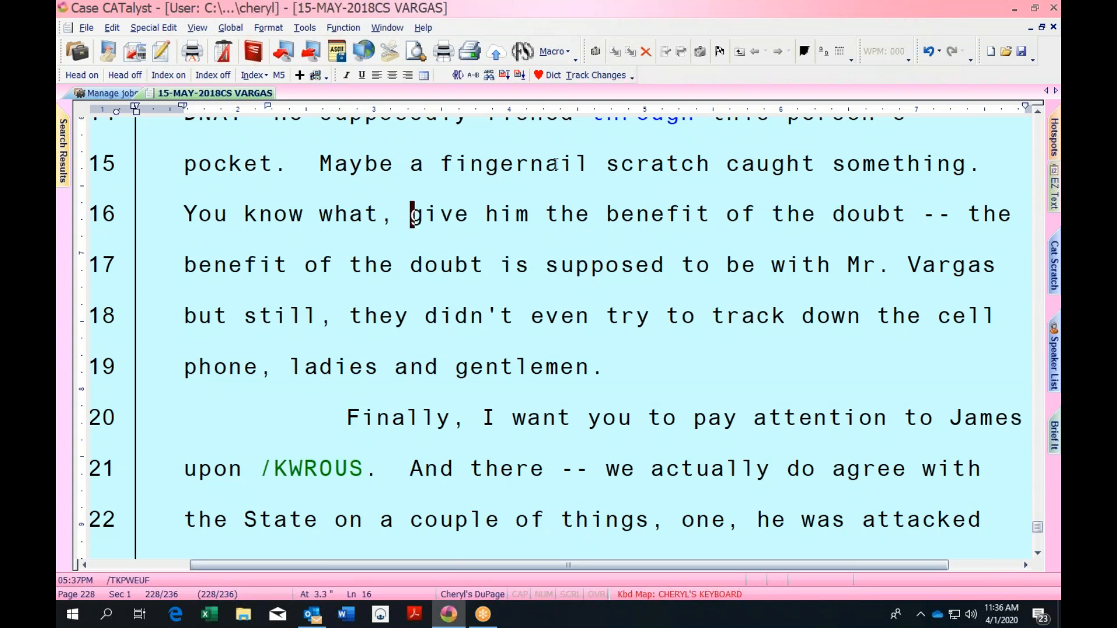
{"action": "left_click", "coordinate": [612, 164]}
Apply the QuickFix es suffix to turn 'scratch' into 'scratches'
{"action": "key", "text": "ctrl+q"}
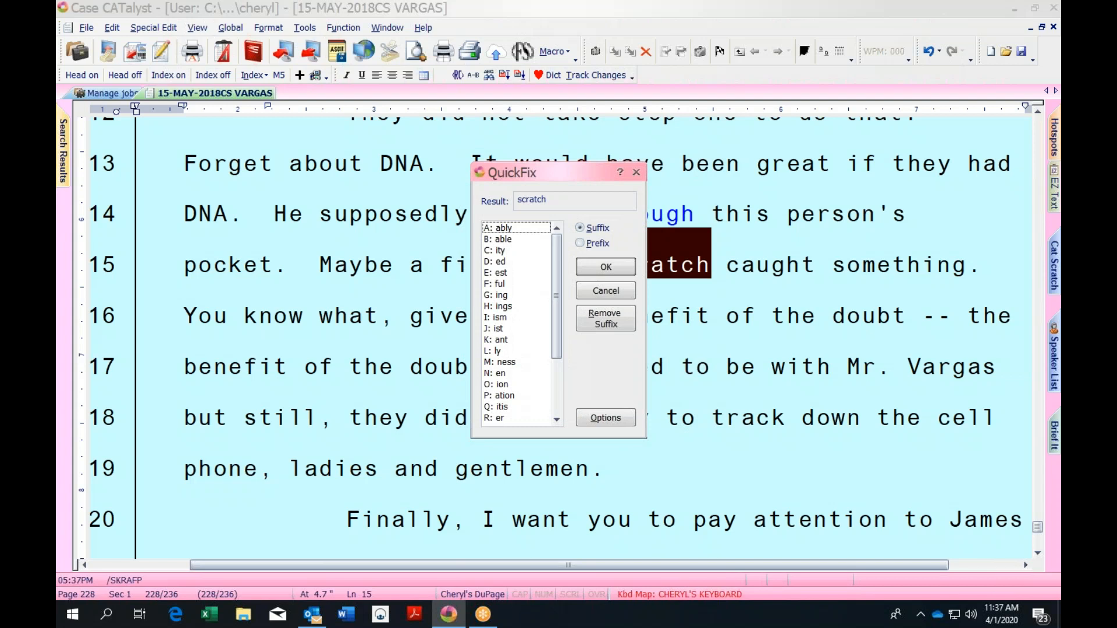
{"action": "key", "text": "s"}
{"action": "key", "text": "Return"}
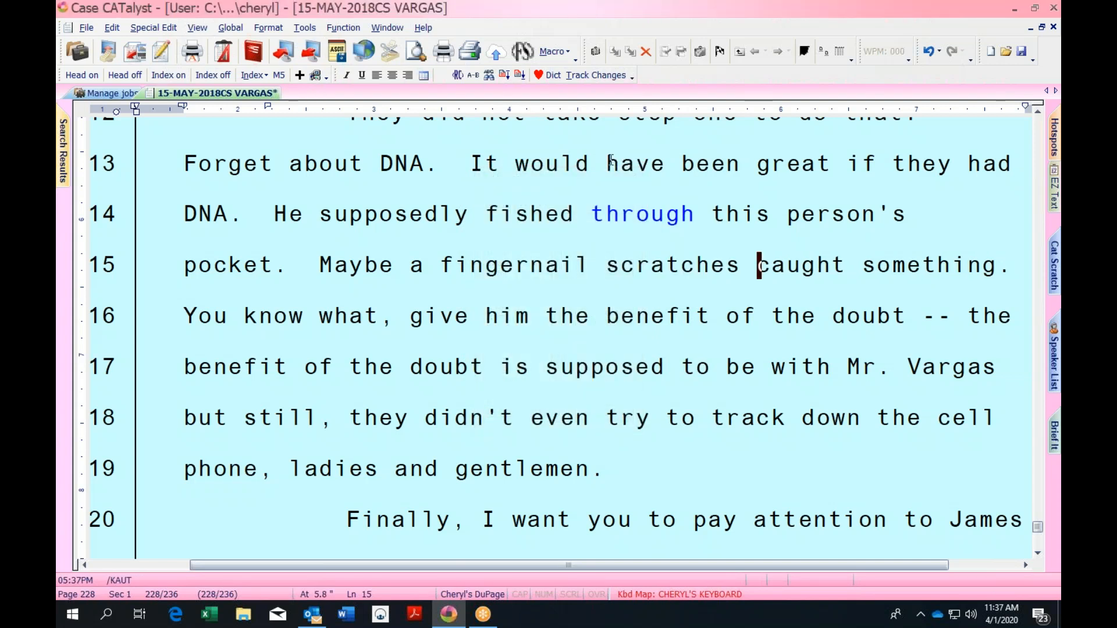
Try the K: semi prefix on 'scratches', then undo it
{"action": "left_click", "coordinate": [607, 262]}
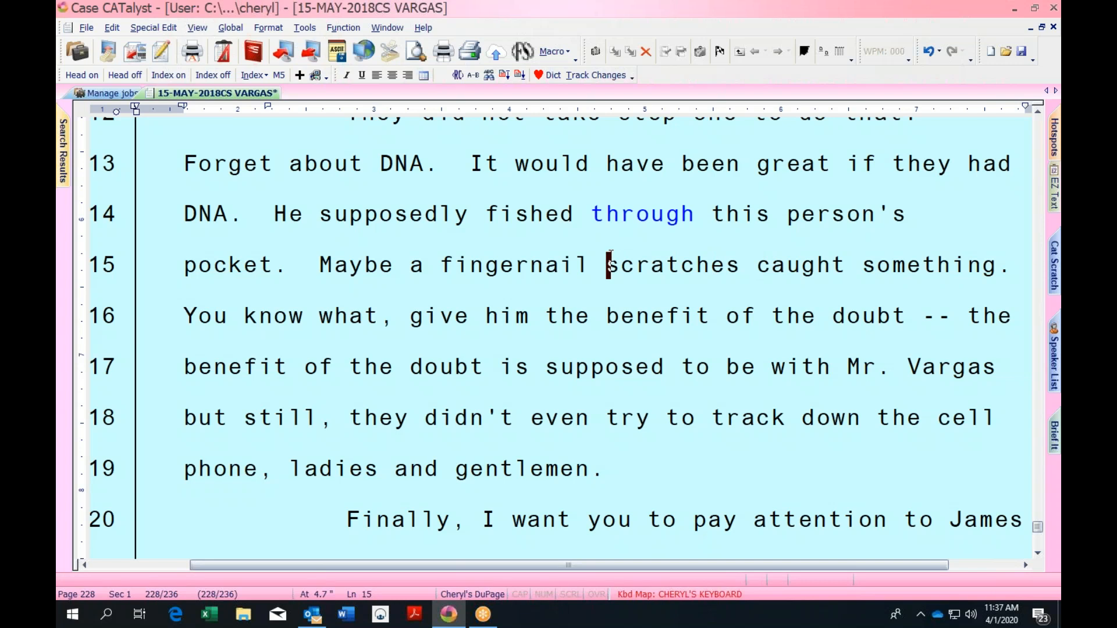
{"action": "key", "text": "ctrl+q"}
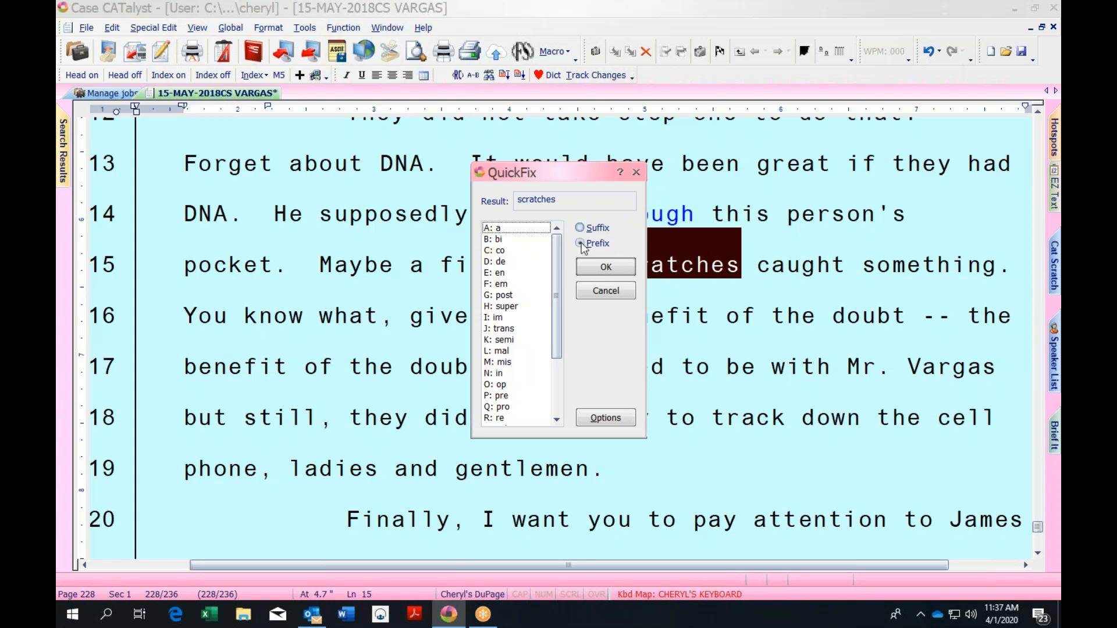
{"action": "left_click", "coordinate": [511, 341]}
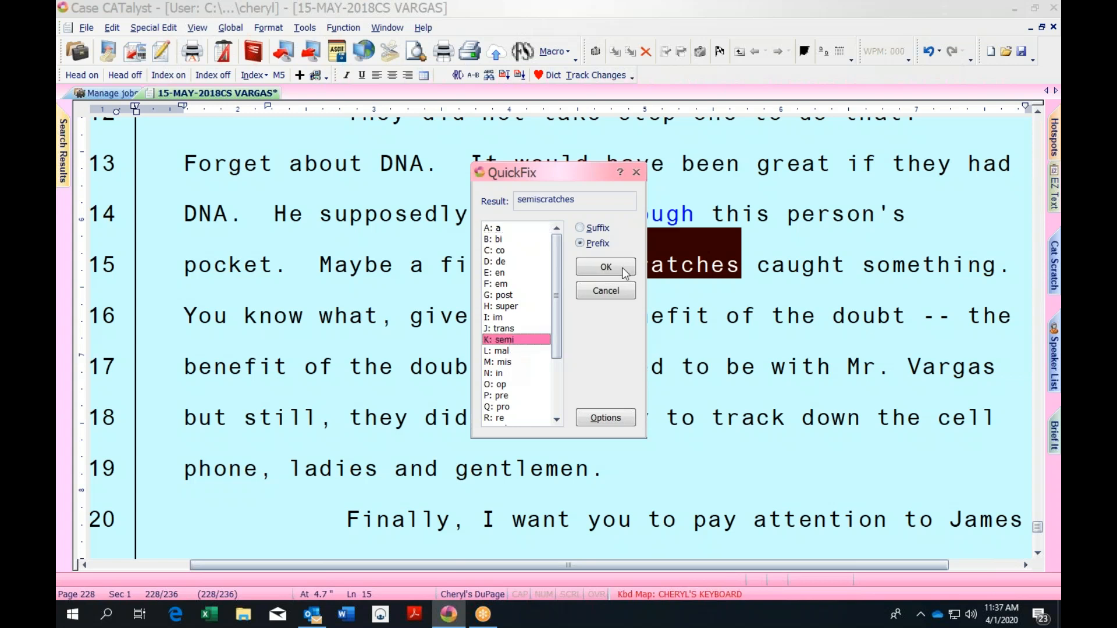
{"action": "left_click", "coordinate": [605, 267]}
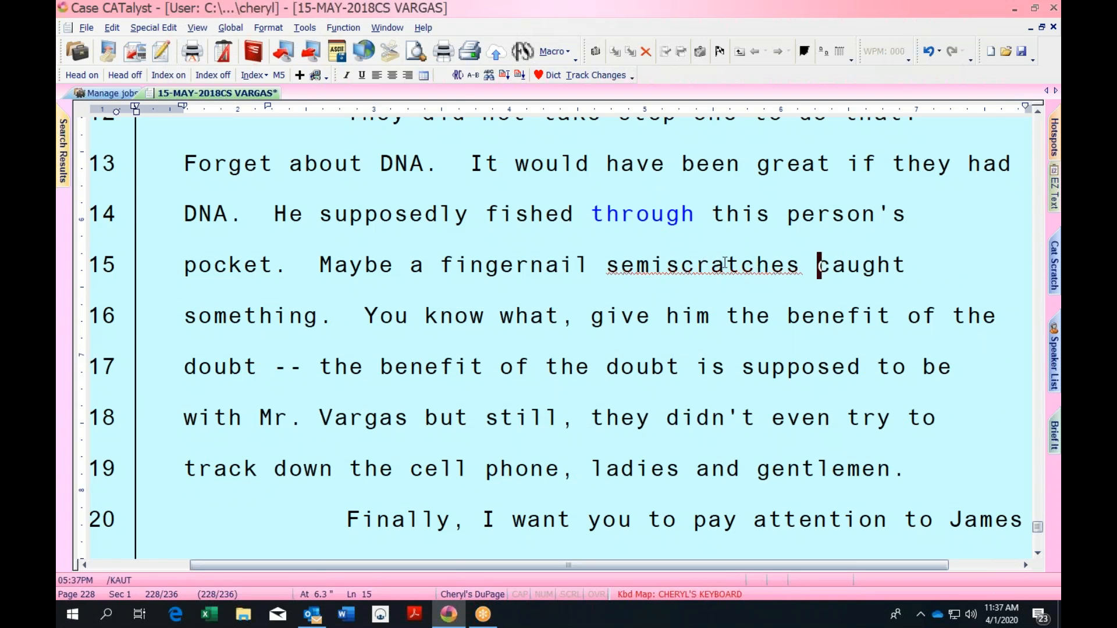
{"action": "key", "text": "ctrl+z"}
{"action": "key", "text": "ctrl+Left"}
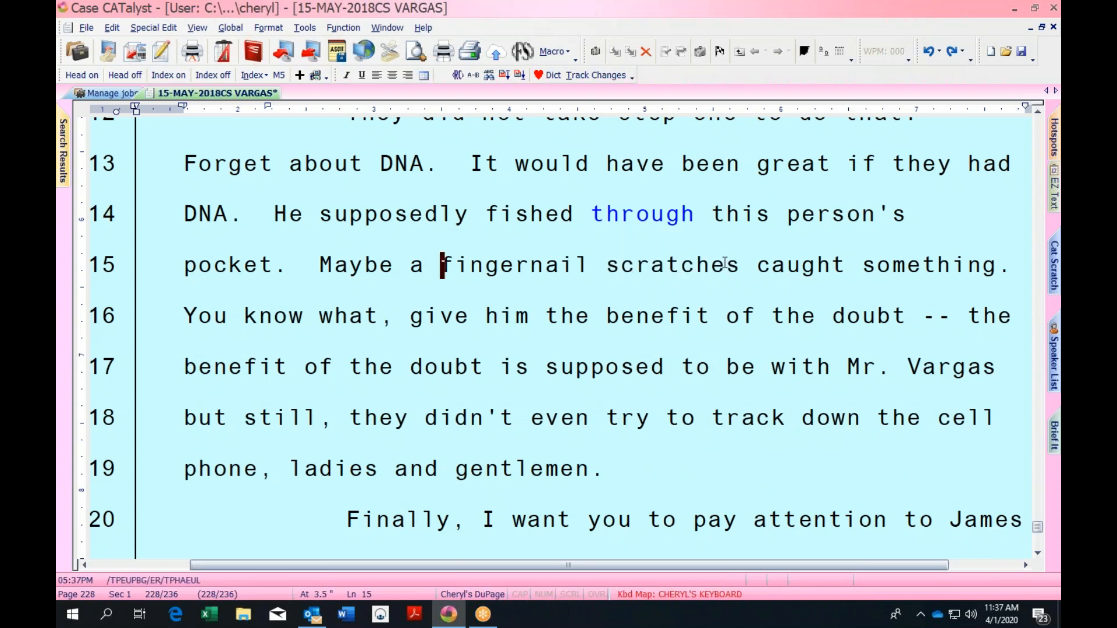
Remove the stray letter before 'fingernail' and save the transcript
{"action": "key", "text": "Up"}
{"action": "key", "text": "Down"}
{"action": "type", "text": "O"}
{"action": "key", "text": "BackSpace"}
{"action": "key", "text": "ctrl+s"}
Try the ing suffix on 'fingernail', then undo it
{"action": "key", "text": "ctrl+q"}
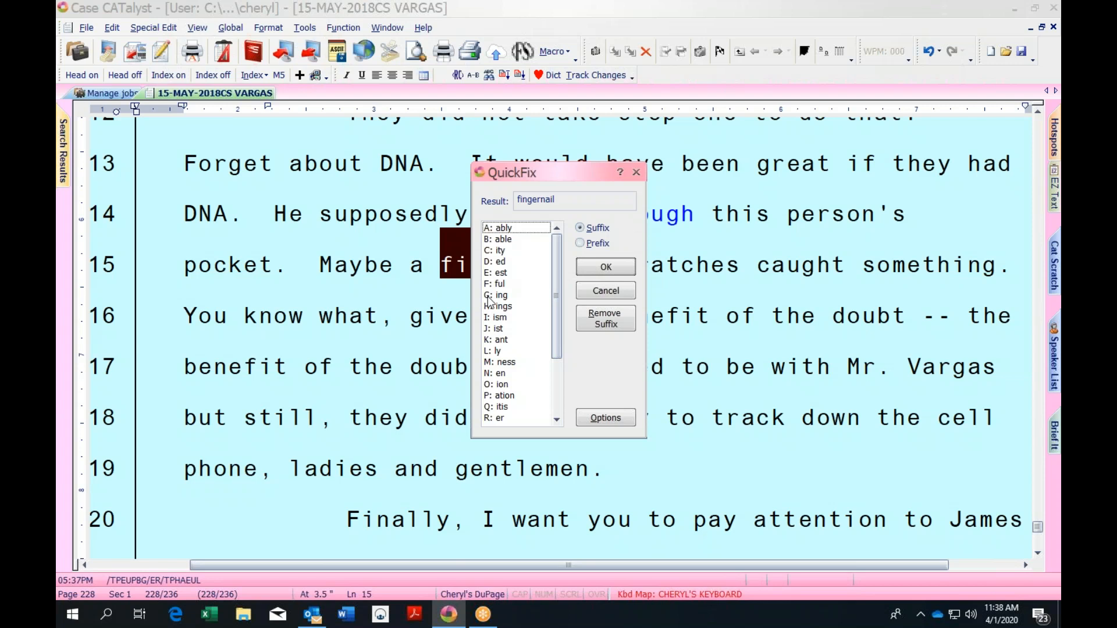
{"action": "key", "text": "g"}
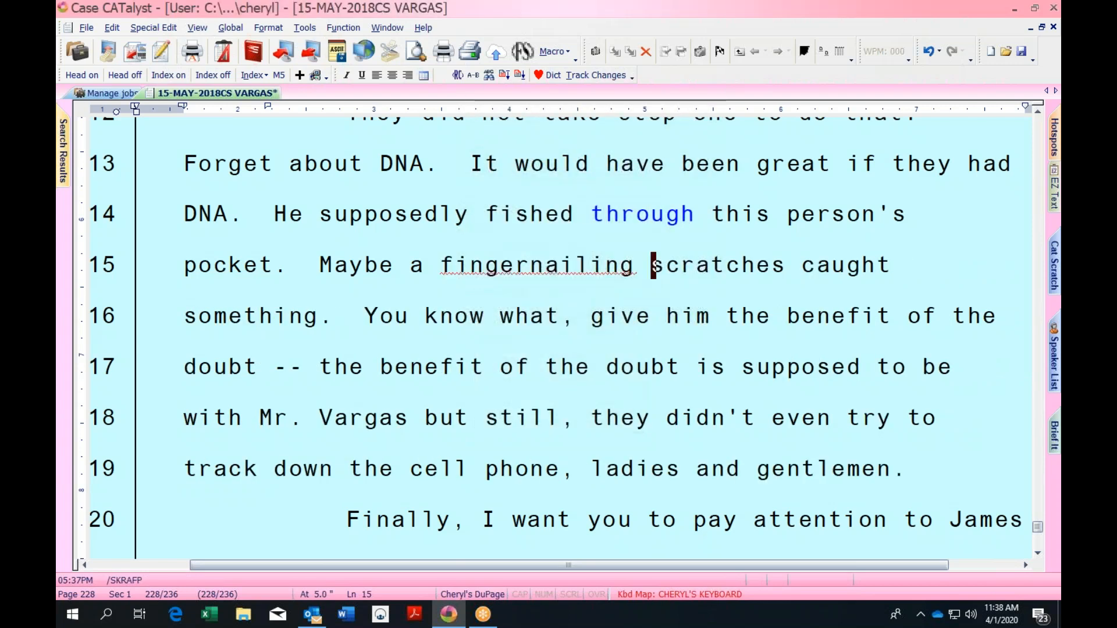
{"action": "key", "text": "ctrl+z"}
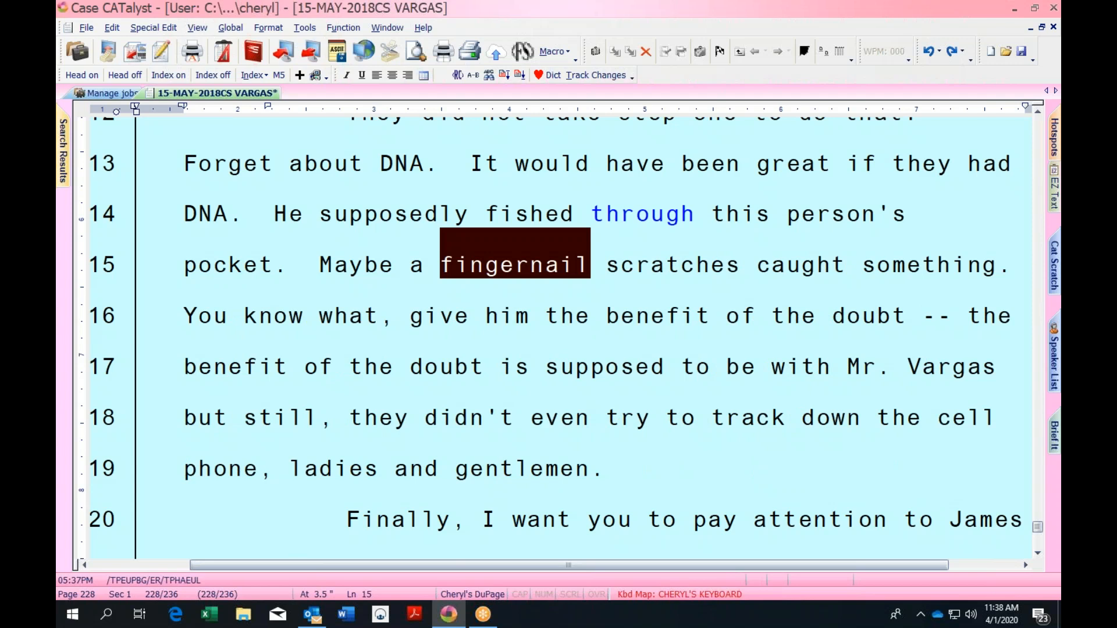
Change 'scratches' back to 'scratch' with the Alt+S key
{"action": "key", "text": "ctrl+Right"}
{"action": "key", "text": "ctrl+Right"}
{"action": "key", "text": "ctrl+Left"}
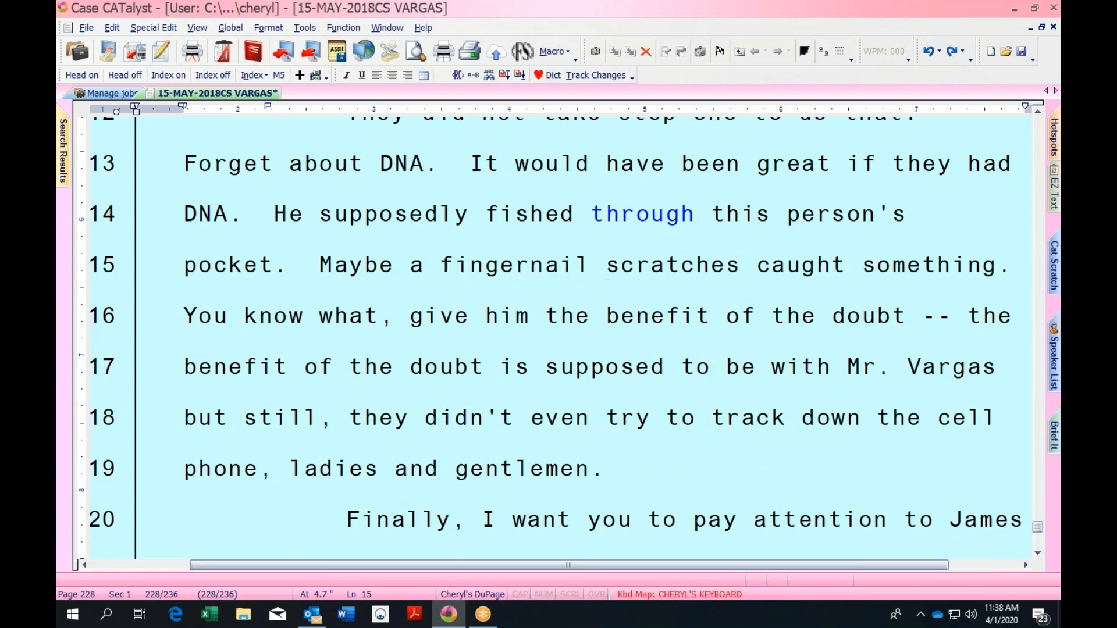
{"action": "key", "text": "alt+s"}
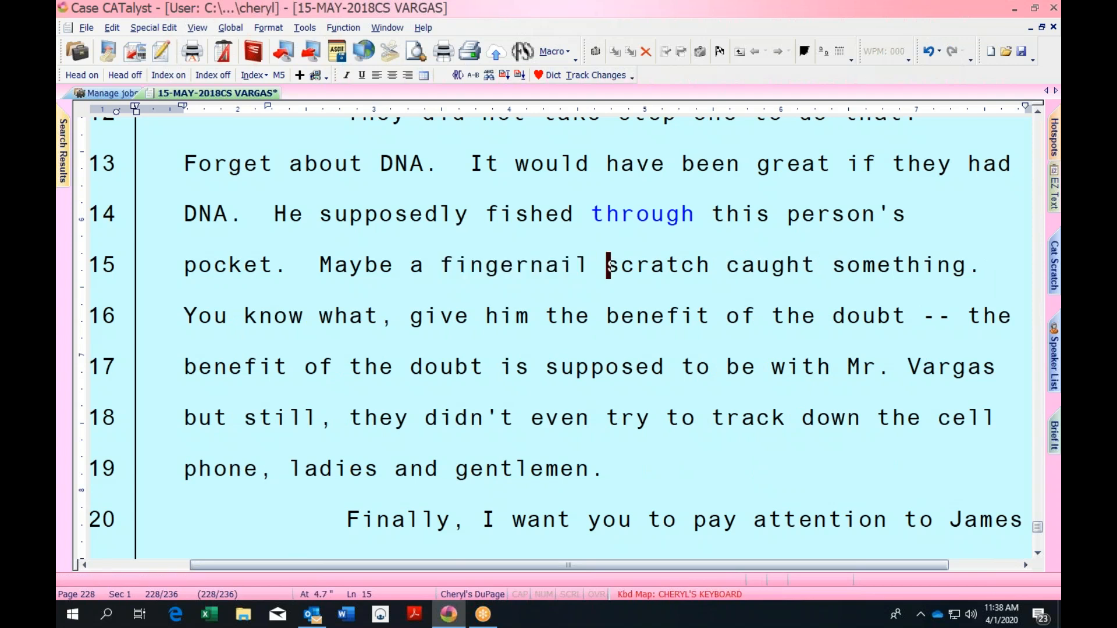
{"action": "key", "text": "Up"}
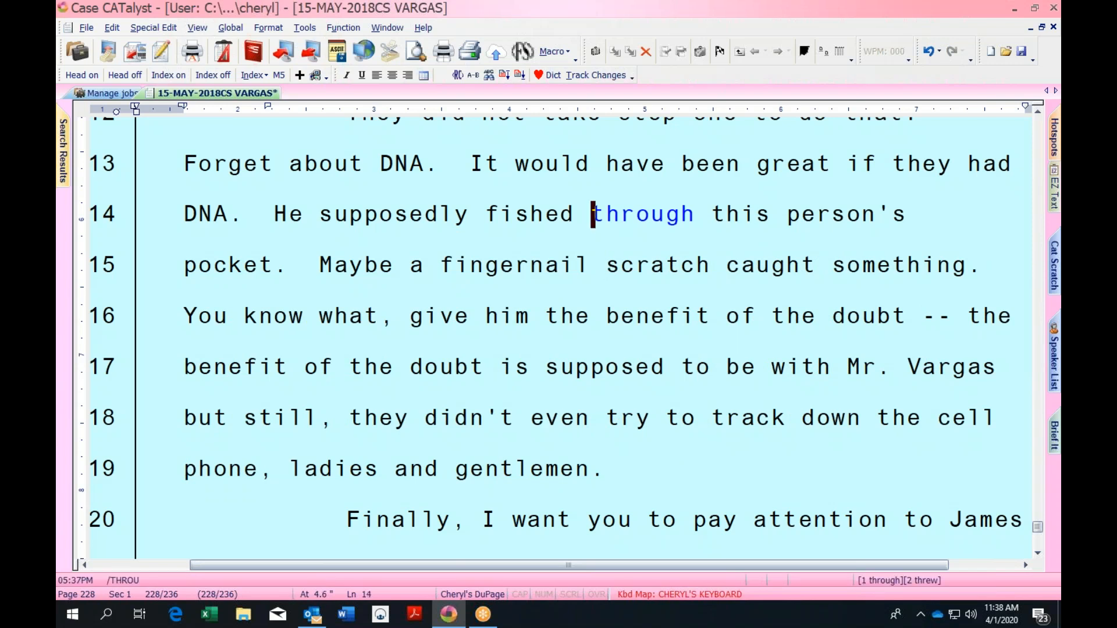
{"action": "key", "text": "ctrl+z"}
{"action": "key", "text": "Down"}
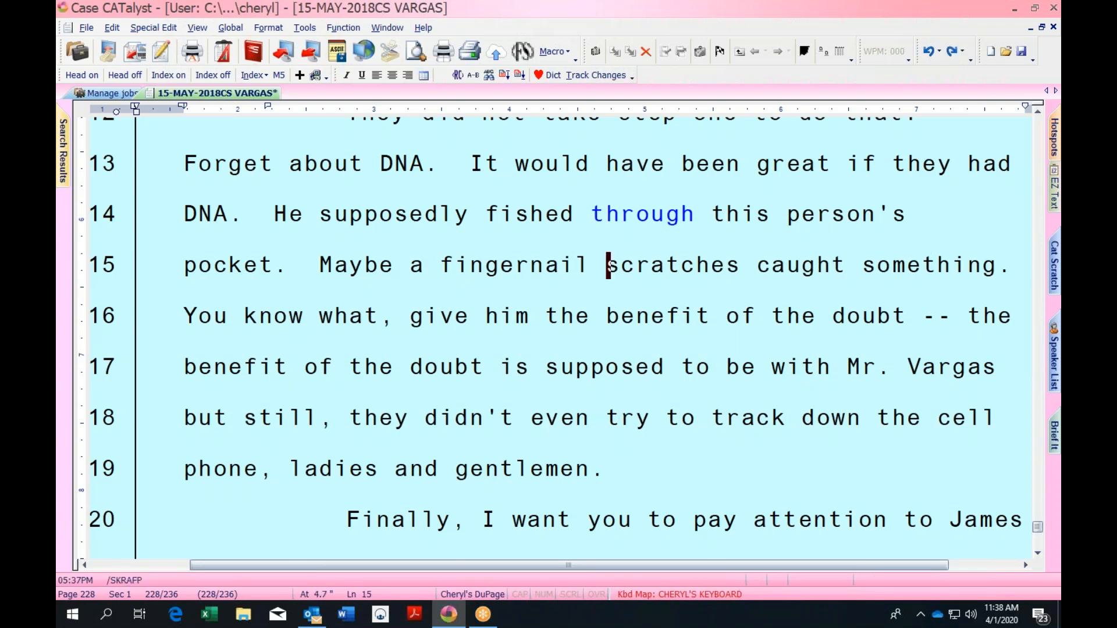
{"action": "key", "text": "alt+s"}
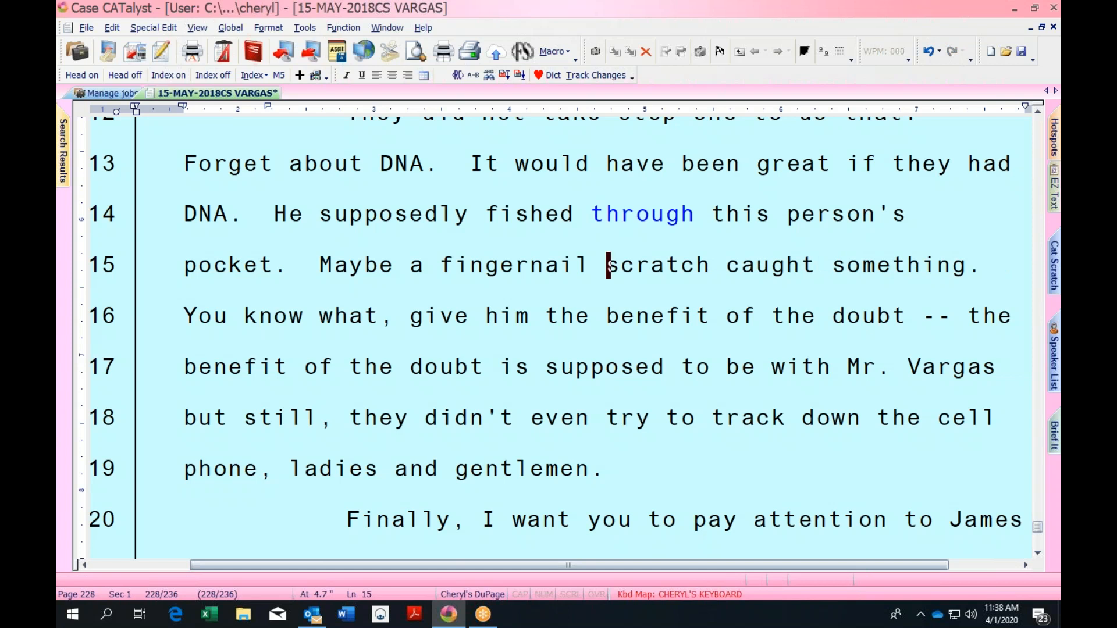
Apply the ably suffix, turning 'scratch' into 'scratchably'
{"action": "key", "text": "ctrl+Left"}
{"action": "key", "text": "ctrl+Left"}
{"action": "key", "text": "ctrl+Left"}
{"action": "key", "text": "ctrl+Right"}
{"action": "key", "text": "ctrl+Right"}
{"action": "key", "text": "ctrl+Right"}
{"action": "key", "text": "ctrl+Left"}
{"action": "key", "text": "ctrl+q"}
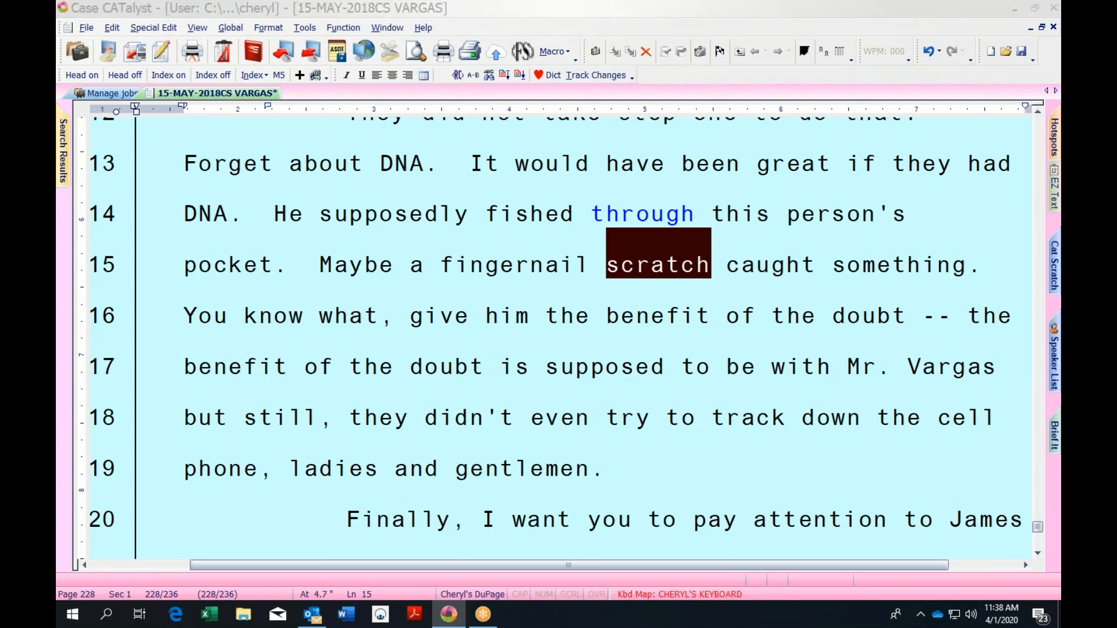
{"action": "key", "text": "a"}
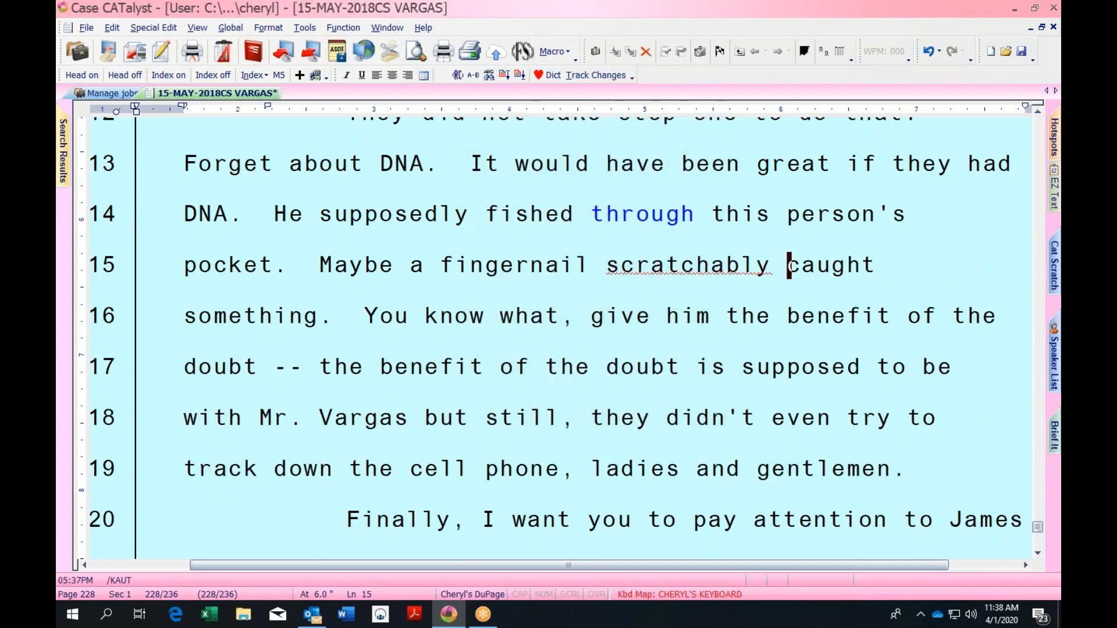
{"action": "key", "text": "ctrl+Left"}
{"action": "key", "text": "ctrl+Right"}
Try the un prefix on 'scratchably', undo back to 'scratch', then move to line 20
{"action": "key", "text": "ctrl+q"}
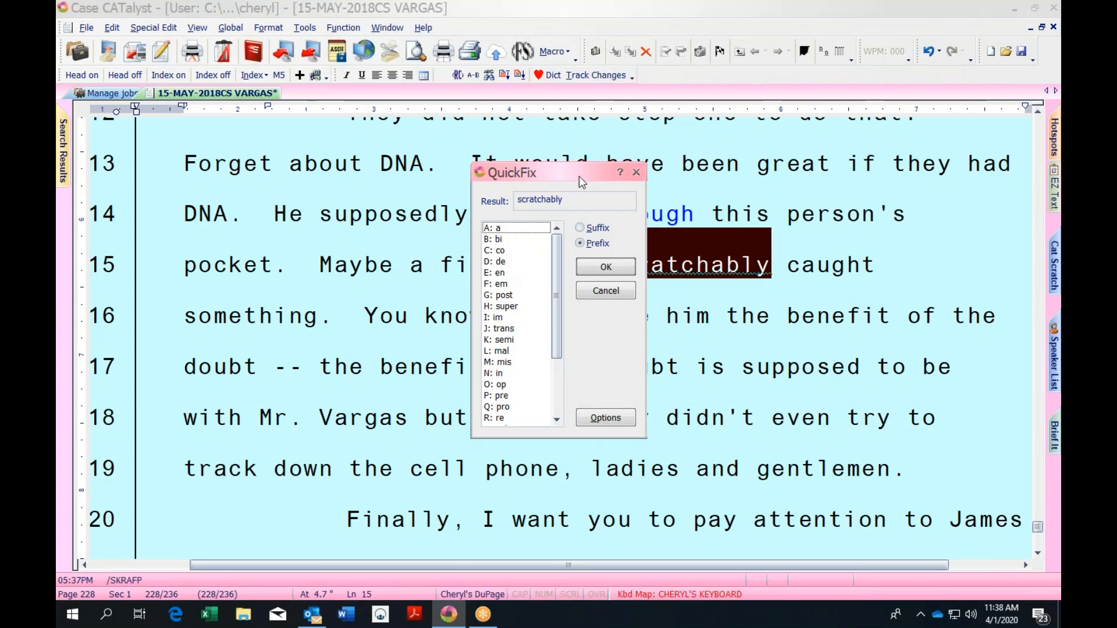
{"action": "key", "text": "Return"}
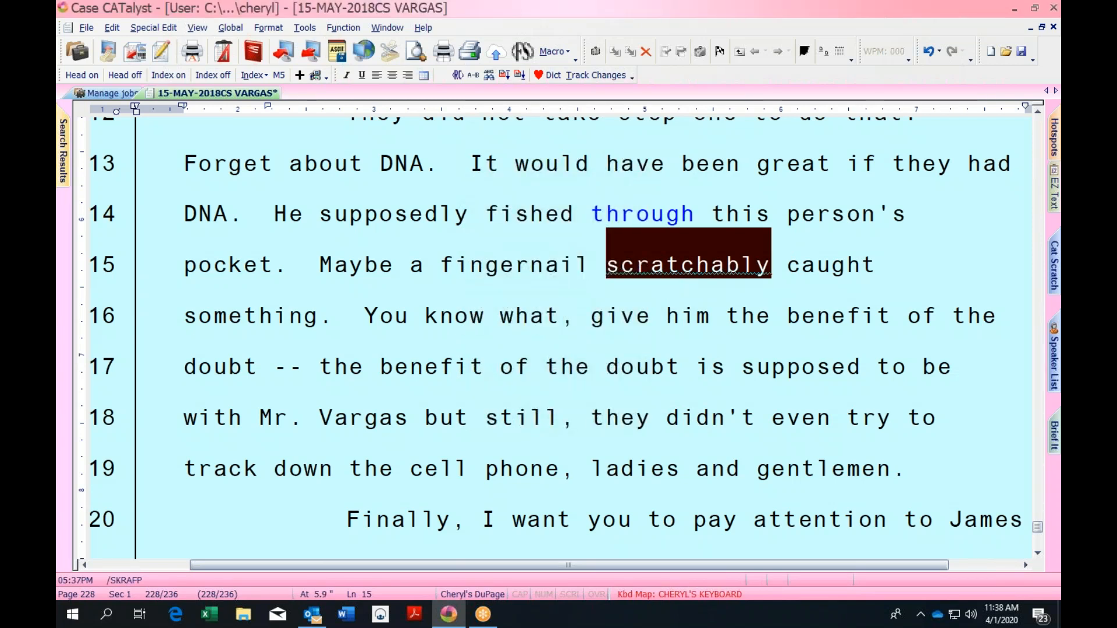
{"action": "key", "text": "ctrl+q"}
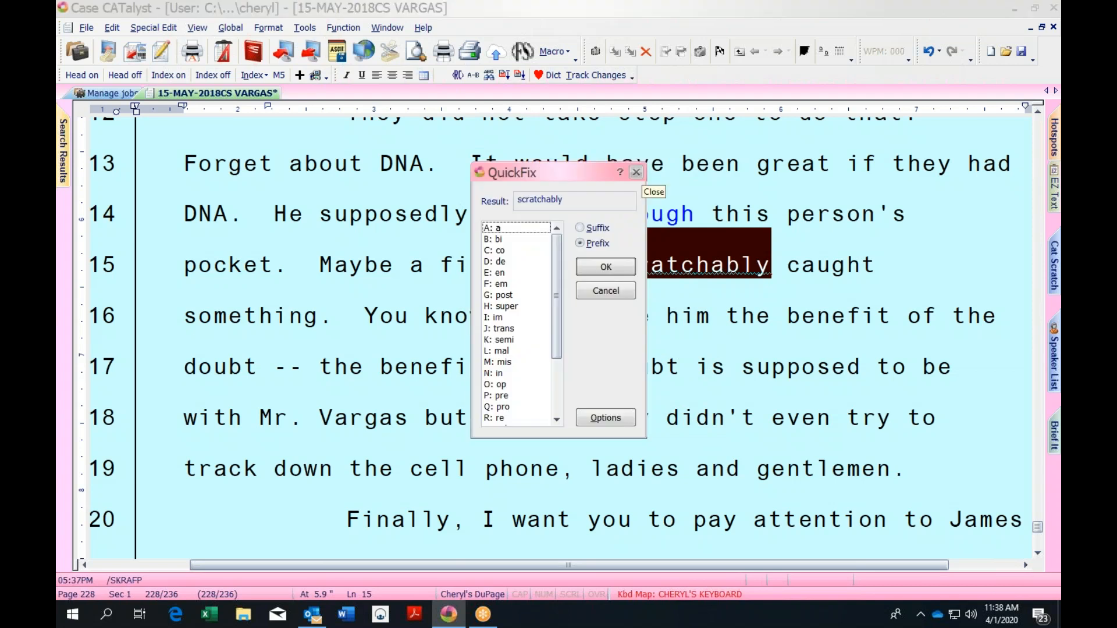
{"action": "key", "text": "u"}
{"action": "key", "text": "ctrl+z"}
{"action": "key", "text": "ctrl+z"}
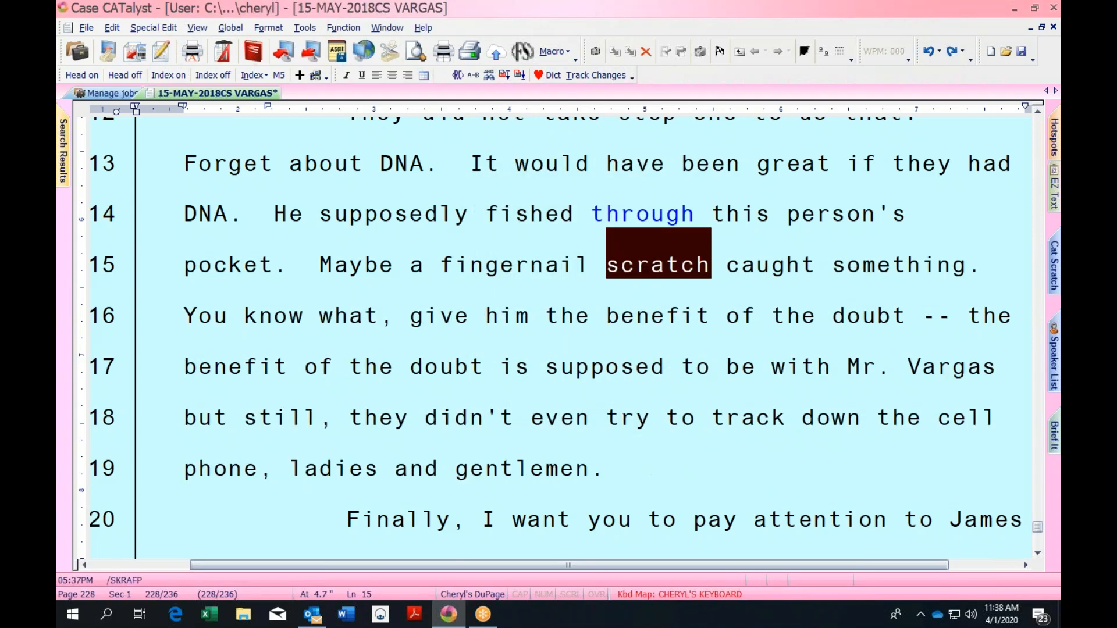
{"action": "key", "text": "ctrl+Right"}
{"action": "key", "text": "Down"}
{"action": "key", "text": "Down"}
{"action": "key", "text": "Down"}
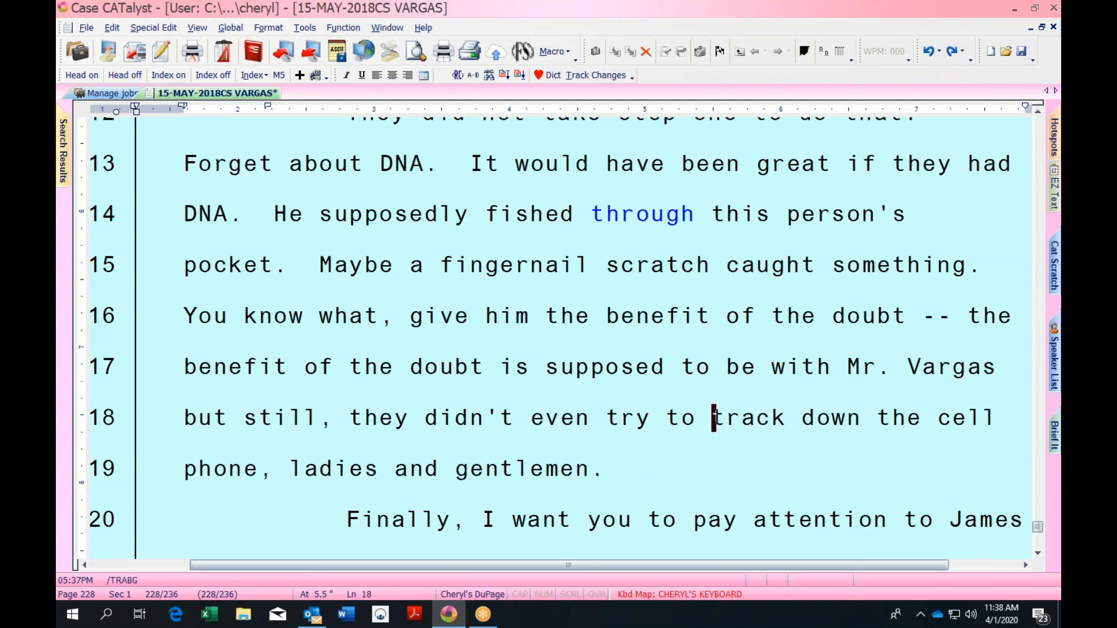
{"action": "key", "text": "Down"}
{"action": "key", "text": "Down"}
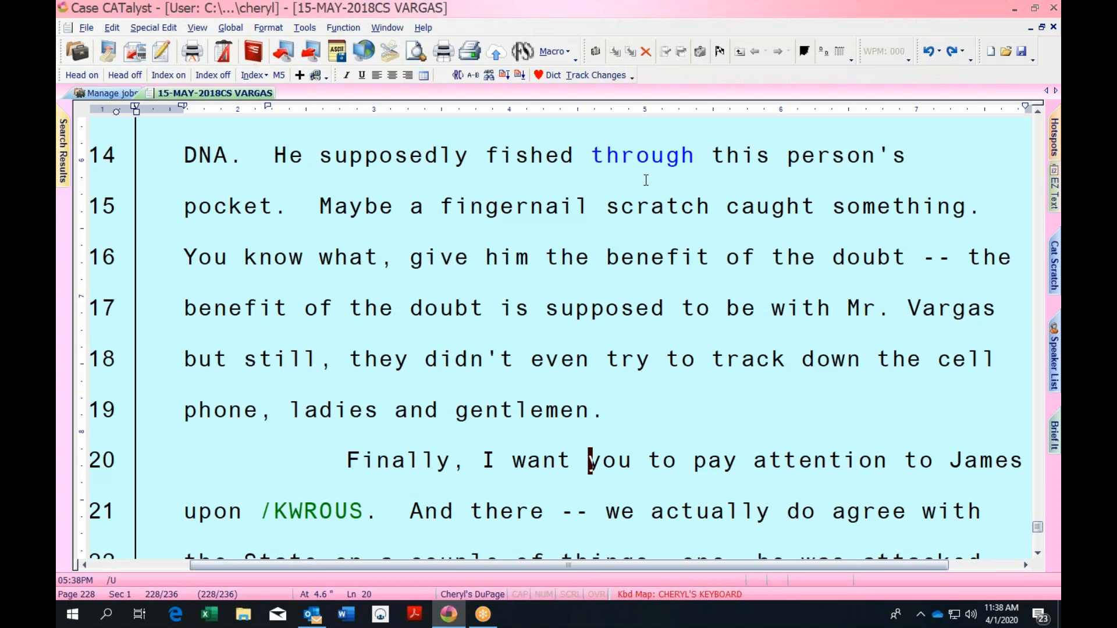
{"action": "double_click", "coordinate": [701, 596]}
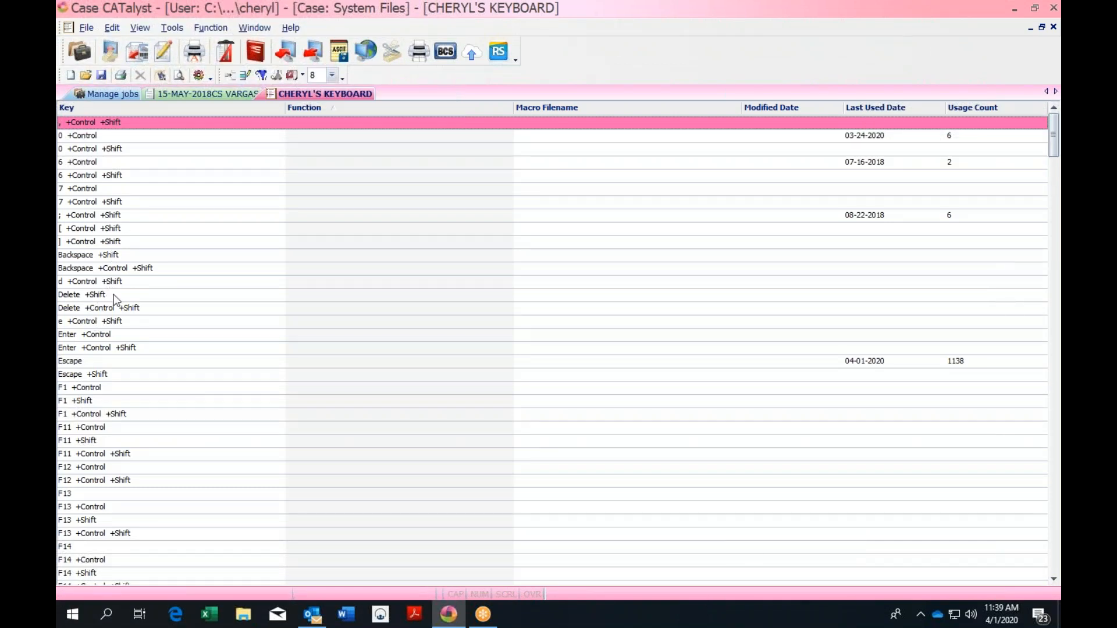
{"action": "double_click", "coordinate": [103, 400]}
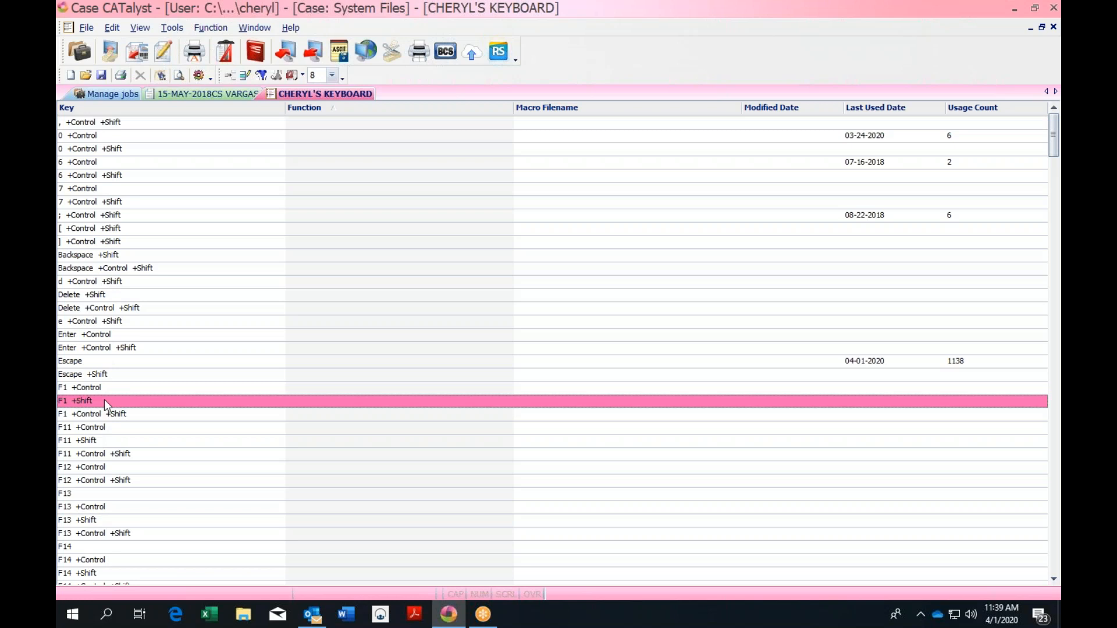
{"action": "left_click_drag", "start_coordinate": [515, 235], "coordinate": [515, 323]}
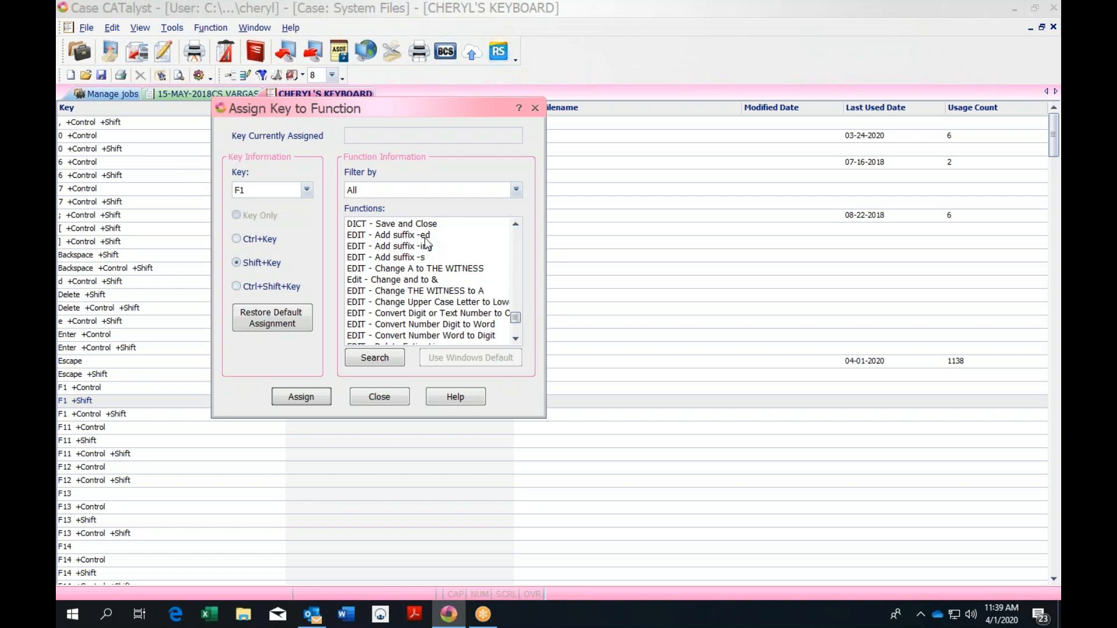
{"action": "left_click", "coordinate": [515, 338]}
{"action": "left_click", "coordinate": [516, 339]}
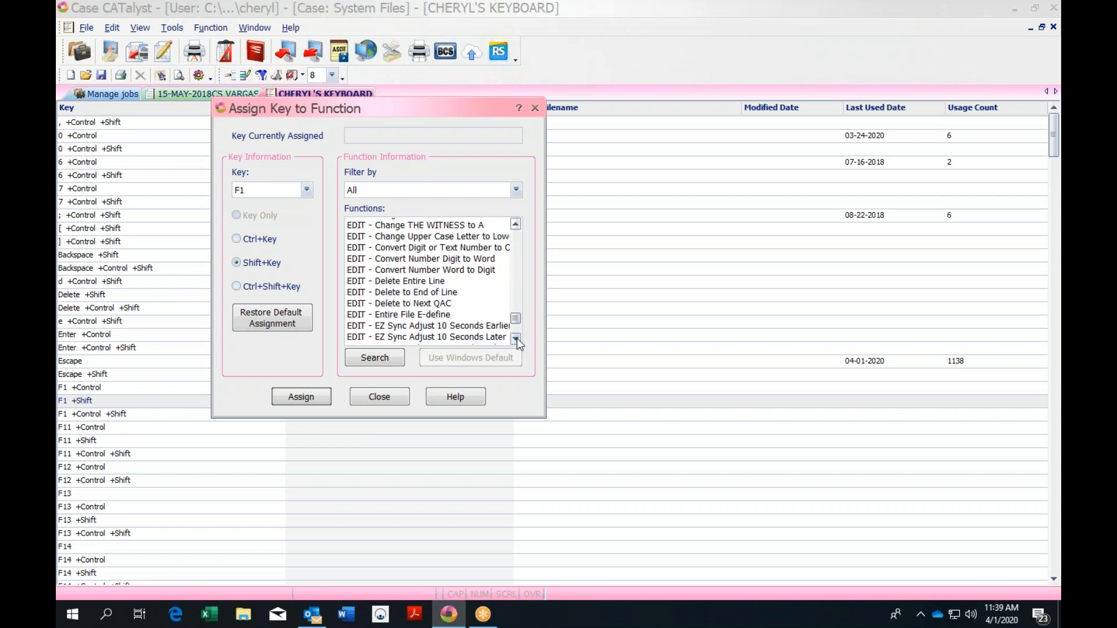
{"action": "left_click", "coordinate": [516, 339]}
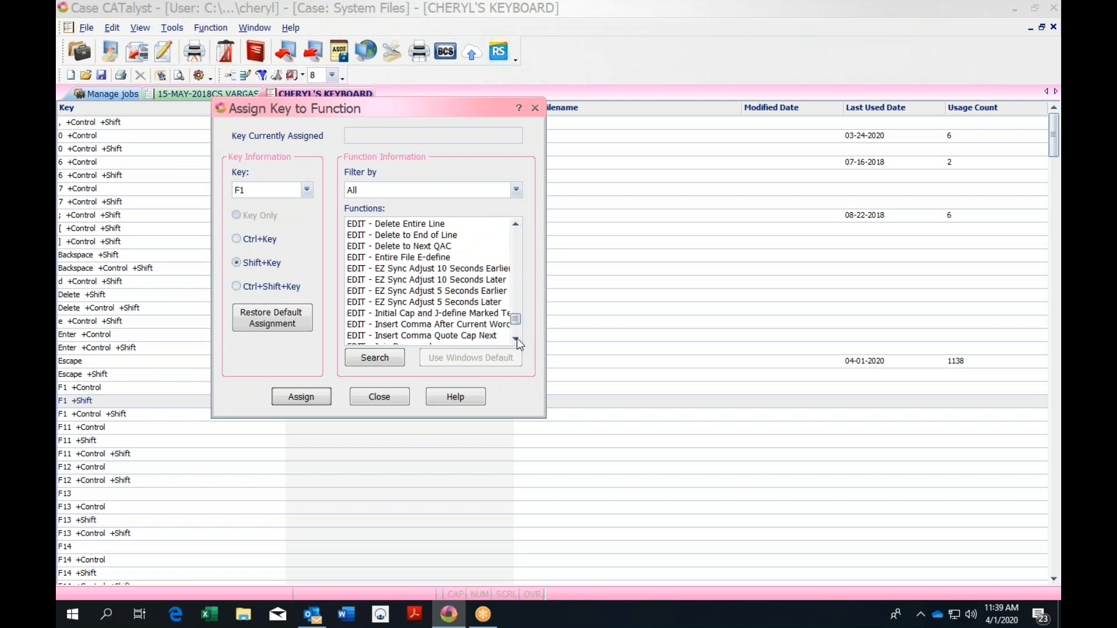
{"action": "left_click", "coordinate": [516, 339]}
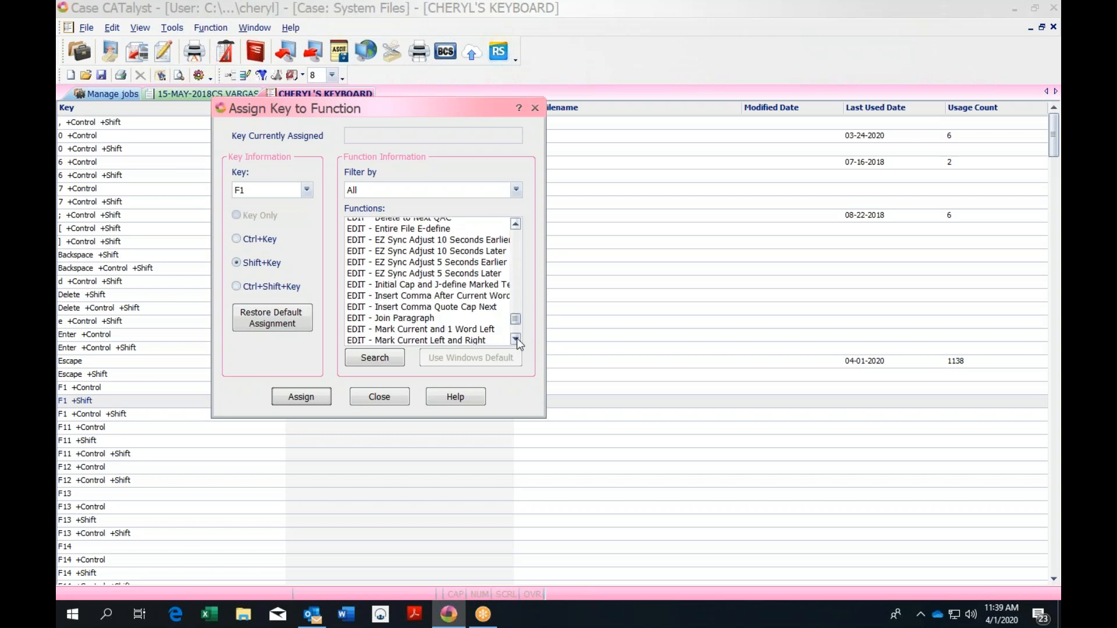
{"action": "left_click", "coordinate": [515, 339]}
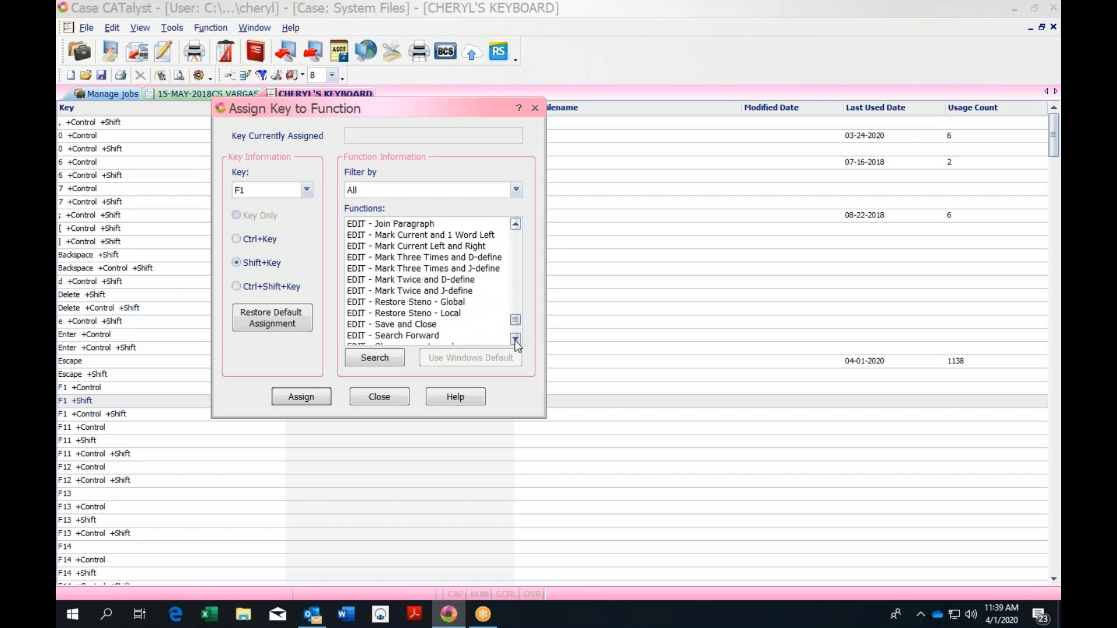
{"action": "left_click_drag", "start_coordinate": [515, 340], "coordinate": [515, 340]}
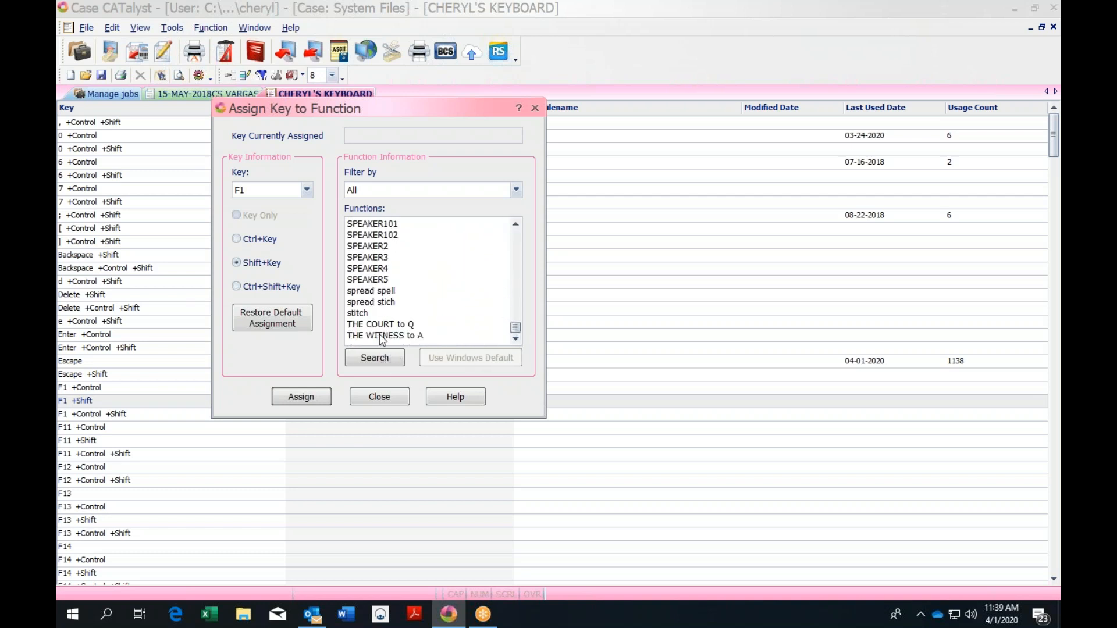
{"action": "left_click", "coordinate": [535, 109]}
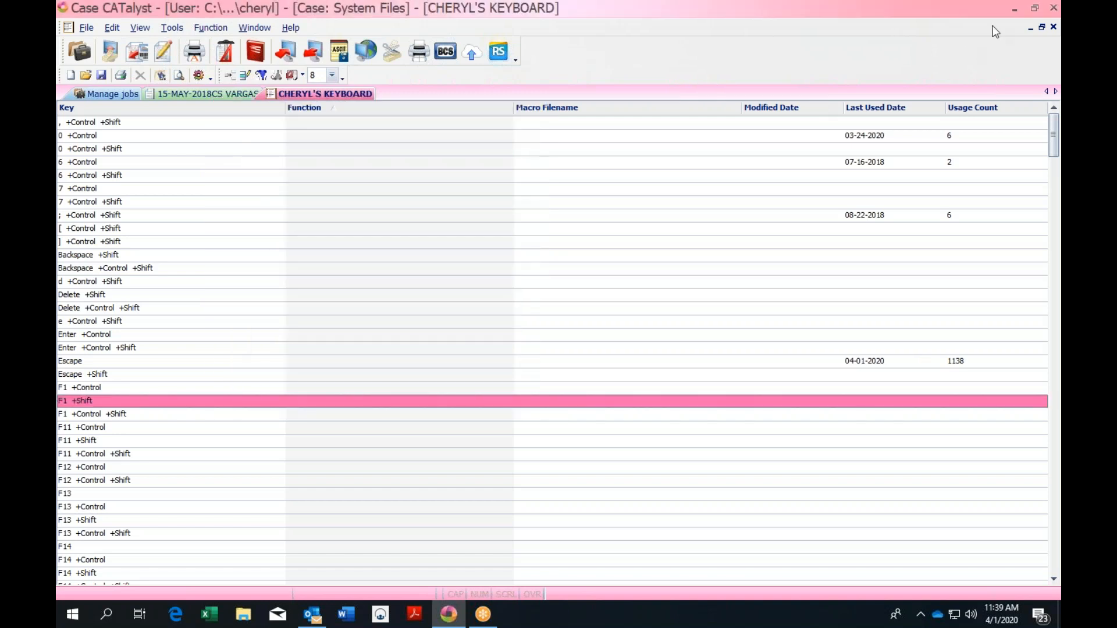
{"action": "left_click", "coordinate": [1052, 27]}
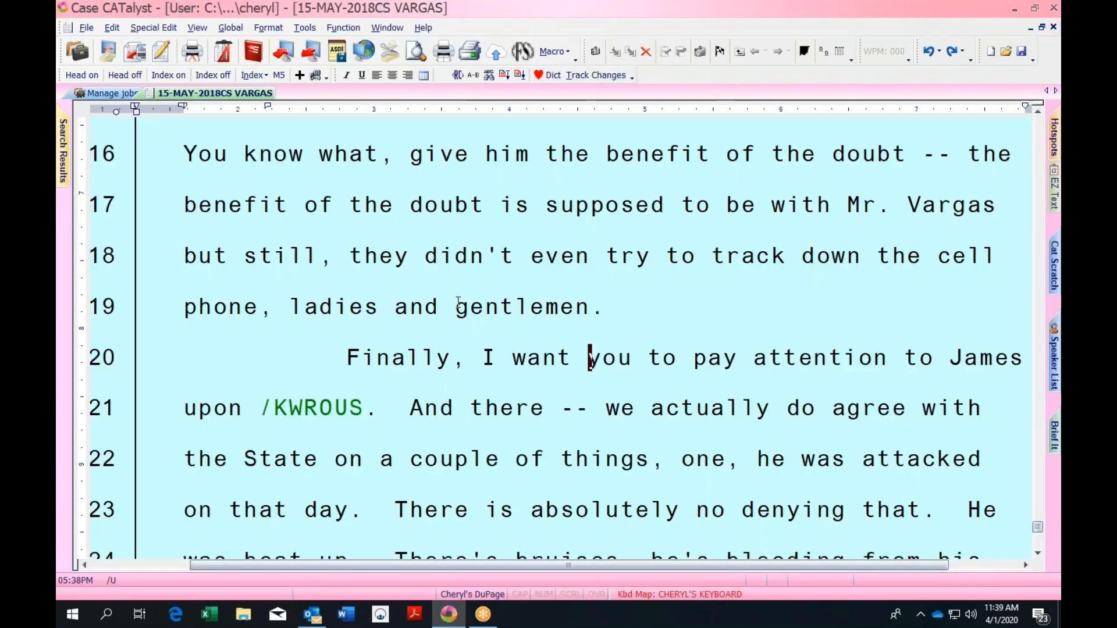
{"action": "left_click", "coordinate": [458, 302]}
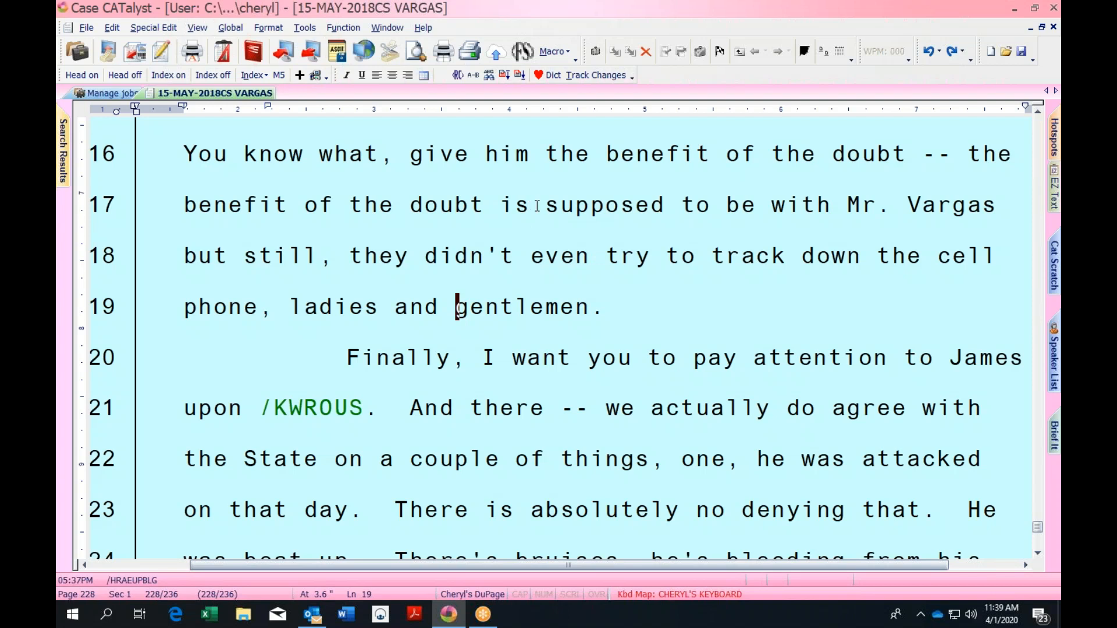
{"action": "left_click", "coordinate": [545, 205]}
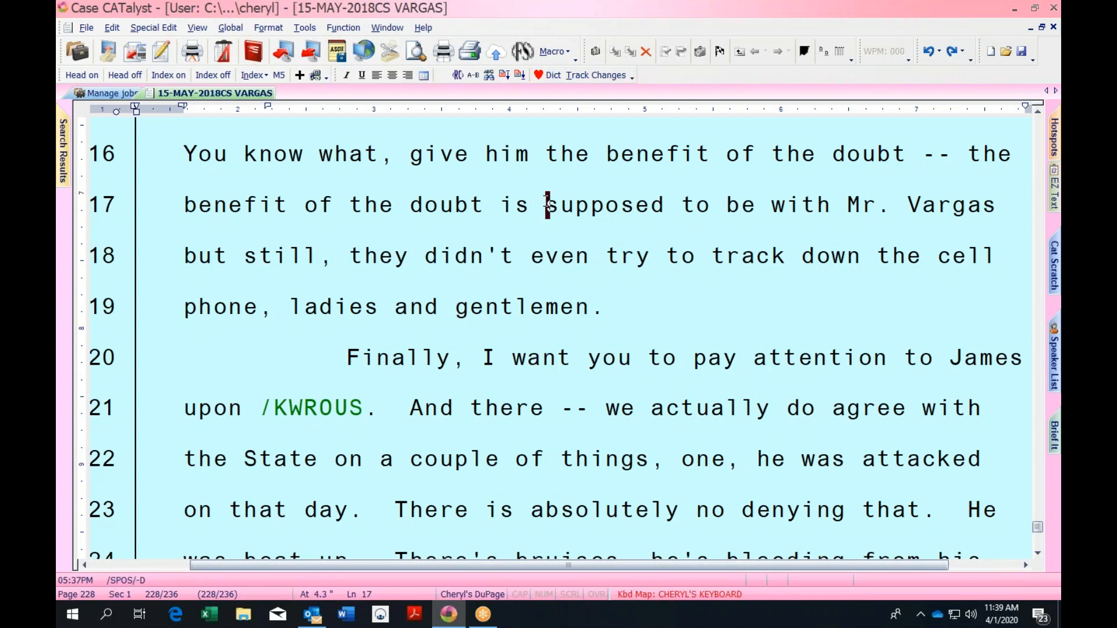
{"action": "scroll", "coordinate": [545, 204], "scroll_direction": "up", "scroll_amount": 1}
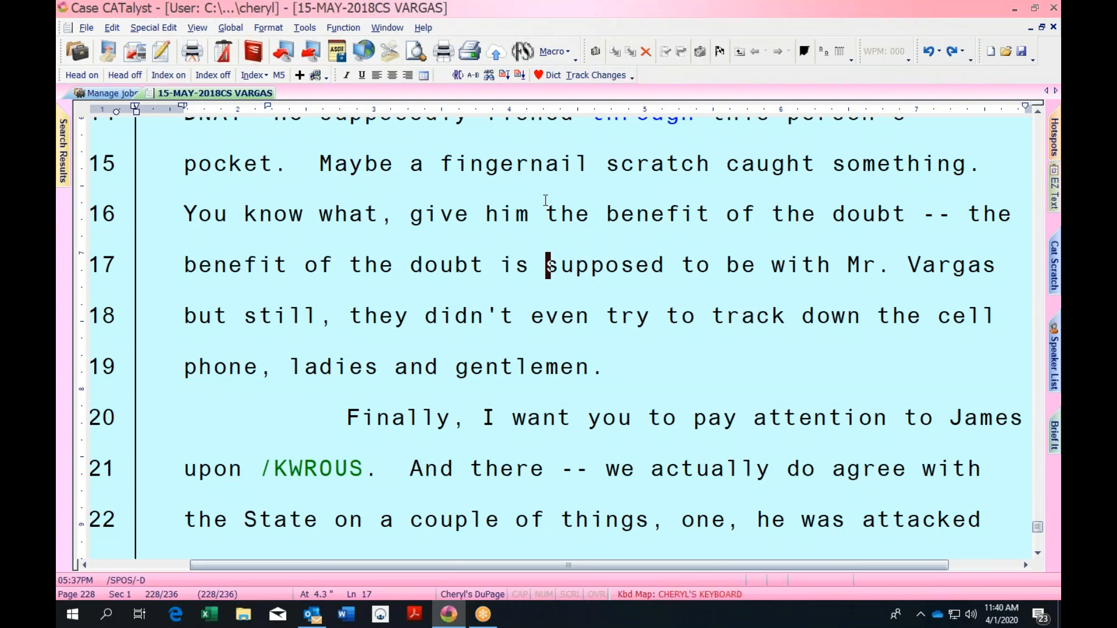
{"action": "left_click", "coordinate": [733, 593]}
On the Default map, type 'now is the time for all' on line 17, then return to the personal map
{"action": "key", "text": "alt+k"}
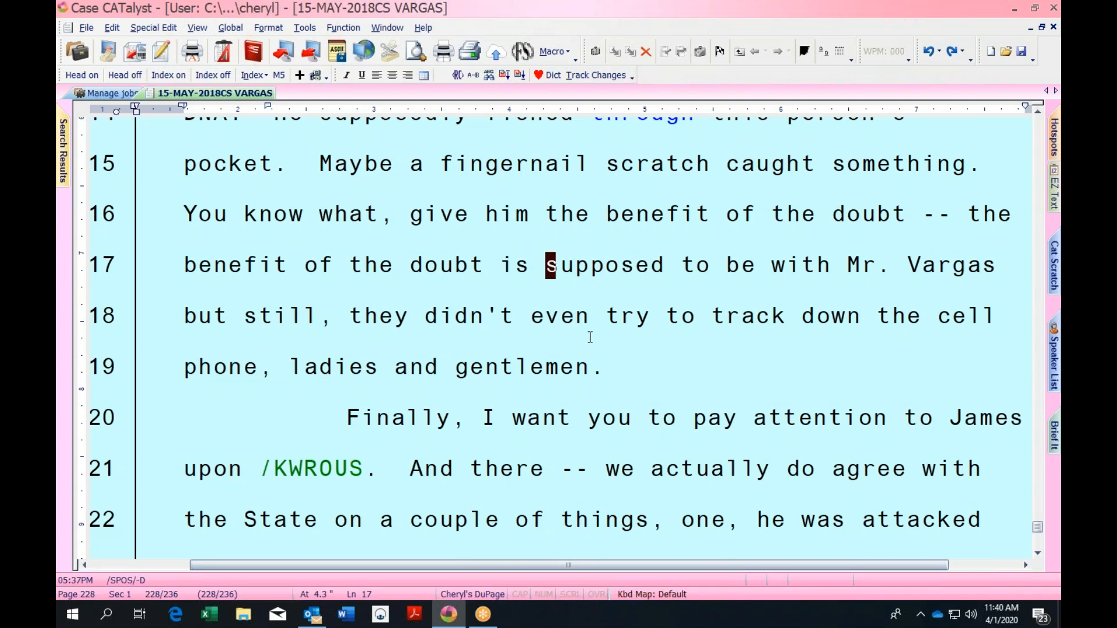
{"action": "type", "text": "now i"}
{"action": "key", "text": "BackSpace"}
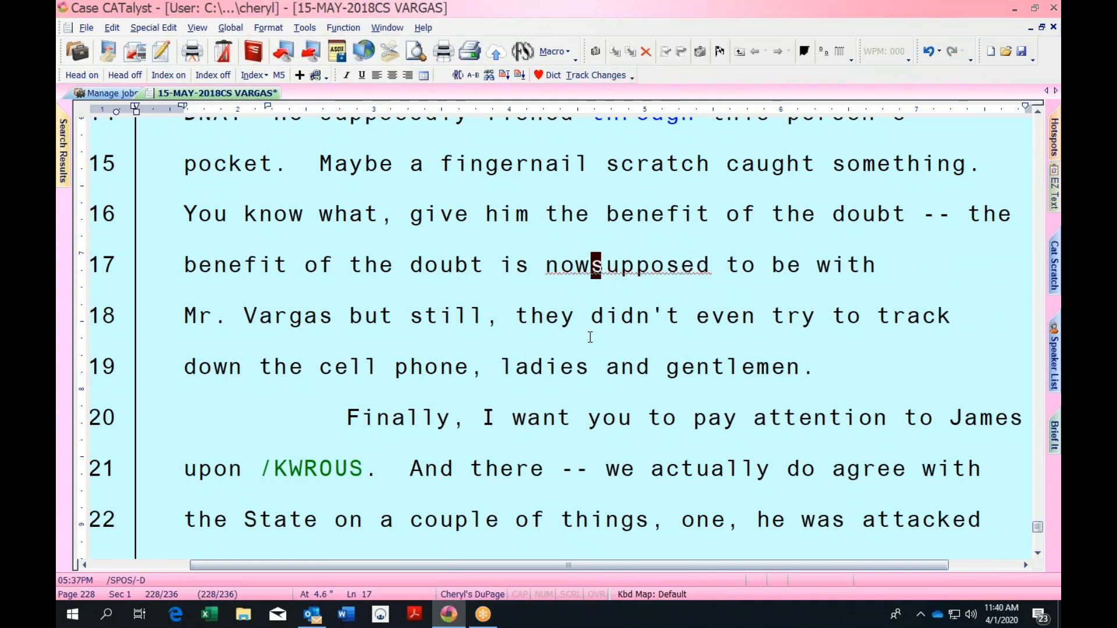
{"action": "type", "text": "s the t"}
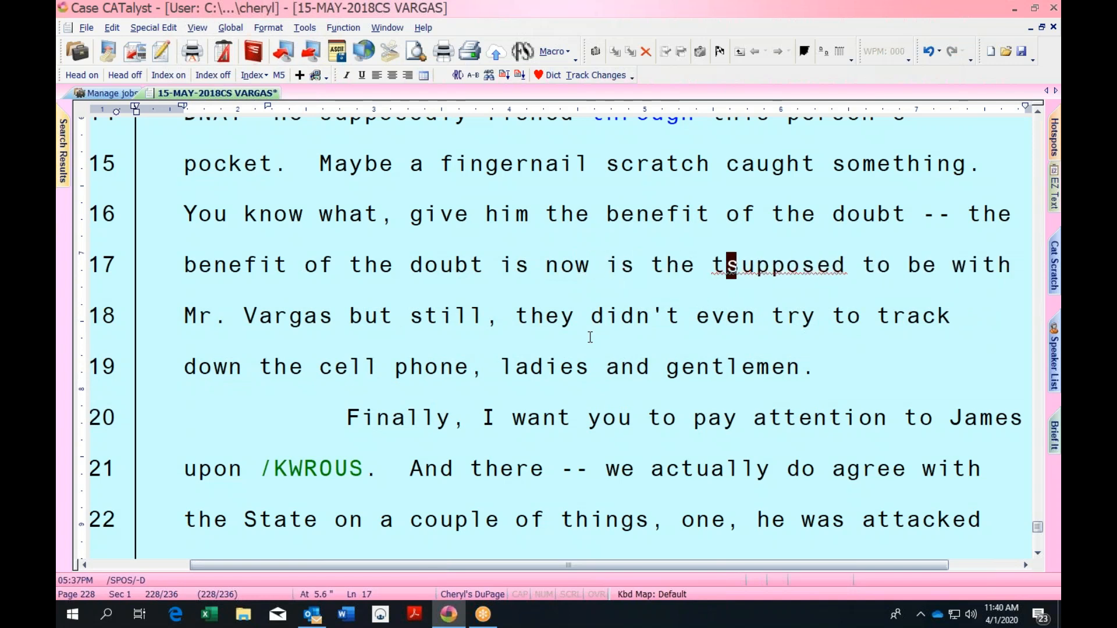
{"action": "type", "text": "ime for all"}
{"action": "key", "text": "Escape"}
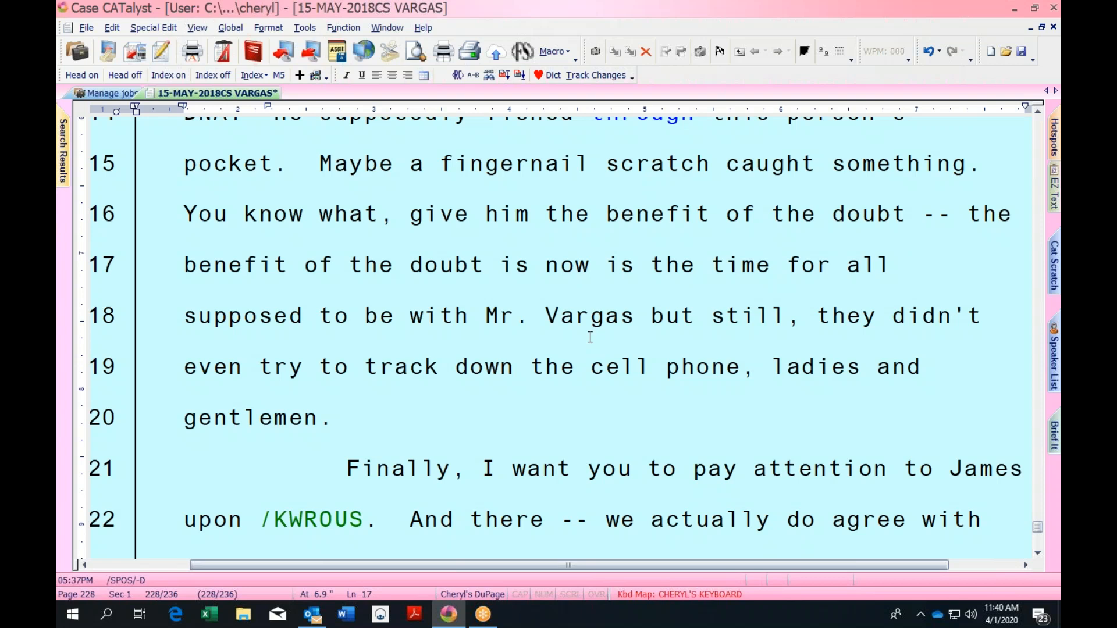
Delete the extra words with the mapped word-delete keys, then move up to line 8
{"action": "key", "text": "ctrl+Left"}
{"action": "key", "text": "ctrl+Left"}
{"action": "key", "text": "ctrl+Left"}
{"action": "key", "text": "ctrl+Left"}
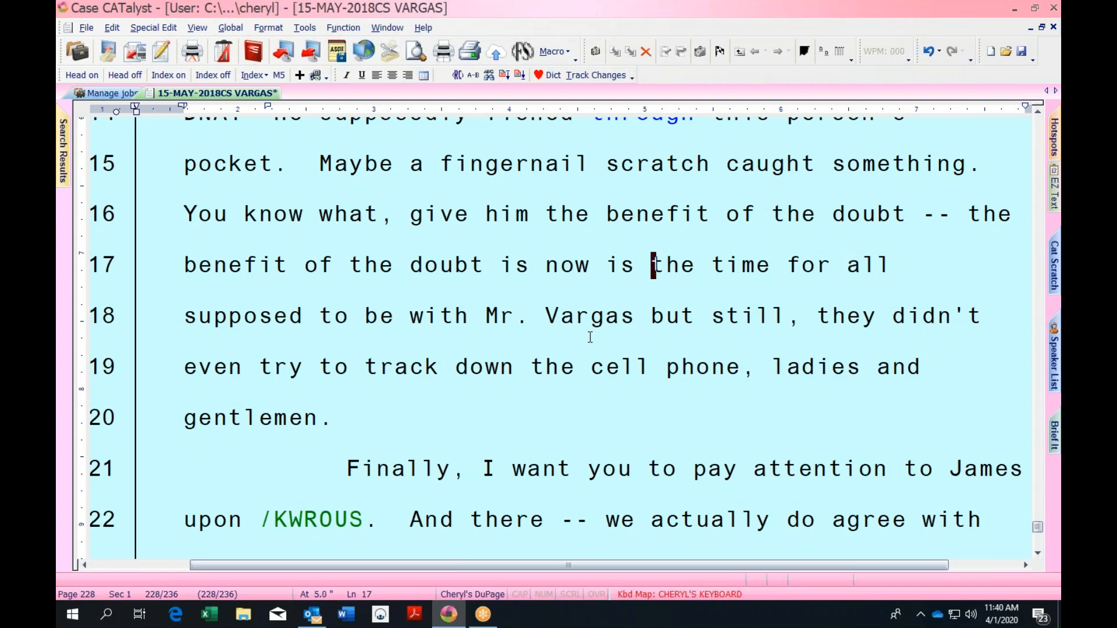
{"action": "key", "text": "ctrl+Right"}
{"action": "key", "text": "ctrl+Delete"}
{"action": "key", "text": "ctrl+Delete"}
{"action": "key", "text": "ctrl+Delete"}
{"action": "key", "text": "ctrl+Delete"}
{"action": "key", "text": "ctrl+Delete"}
{"action": "key", "text": "ctrl+Delete"}
{"action": "key", "text": "ctrl+Delete"}
{"action": "key", "text": "ctrl+Delete"}
{"action": "key", "text": "ctrl+Delete"}
{"action": "key", "text": "ctrl+Delete"}
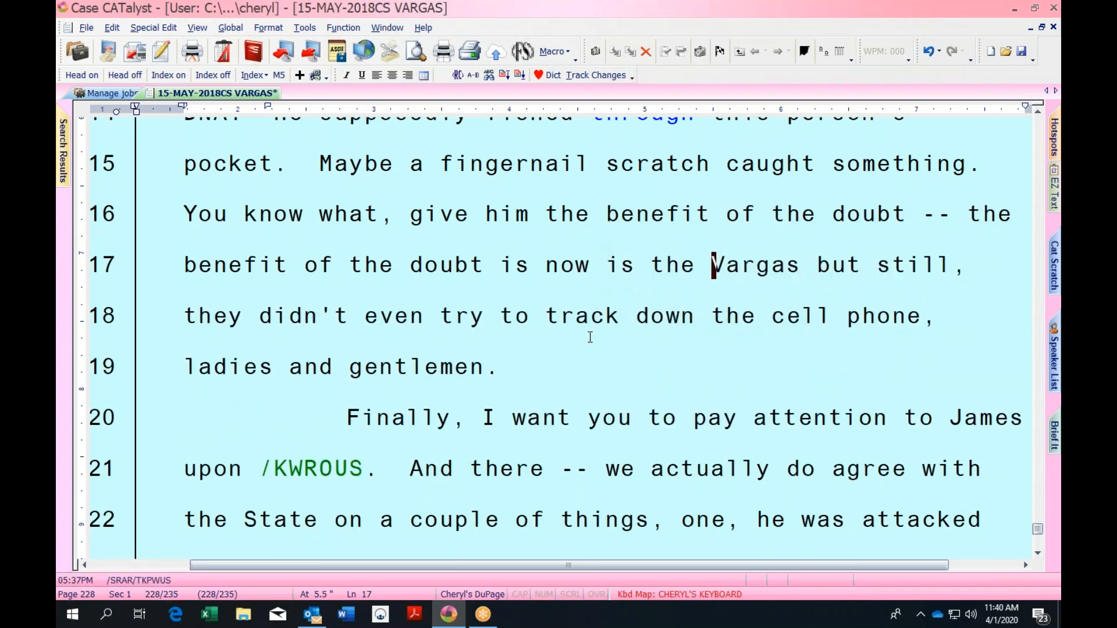
{"action": "key", "text": "Up"}
{"action": "key", "text": "Up"}
{"action": "key", "text": "Up"}
{"action": "key", "text": "Up"}
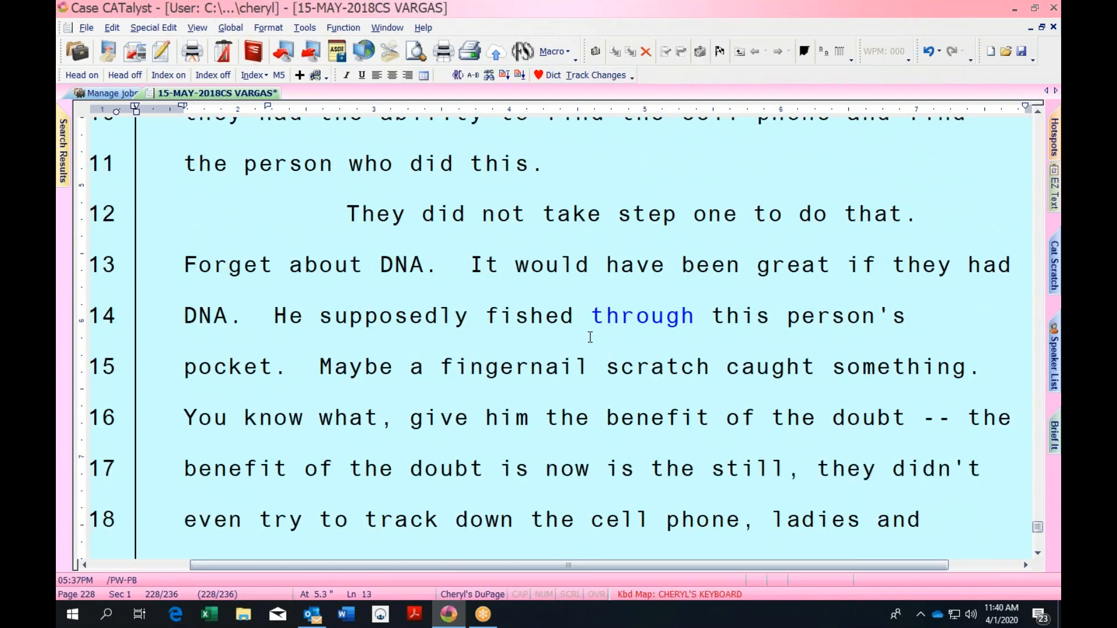
{"action": "key", "text": "Up"}
{"action": "key", "text": "Up"}
{"action": "key", "text": "Up"}
{"action": "key", "text": "Up"}
{"action": "key", "text": "Up"}
{"action": "key", "text": "Up"}
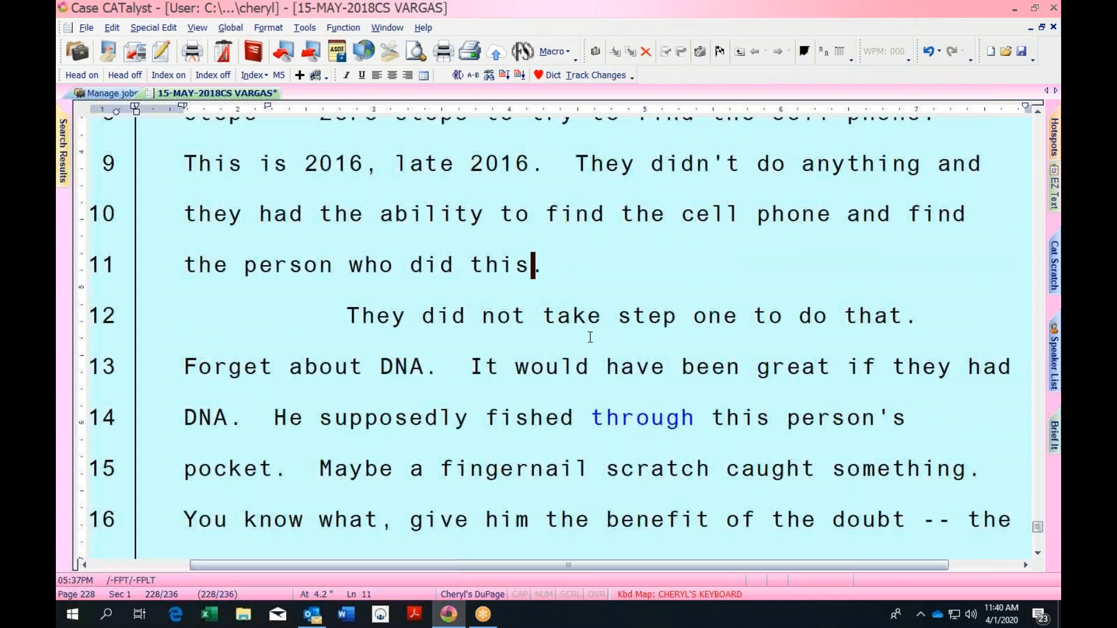
{"action": "key", "text": "Down"}
{"action": "key", "text": "ctrl+Right"}
{"action": "key", "text": "ctrl+Right"}
{"action": "key", "text": "ctrl+Right"}
{"action": "key", "text": "ctrl+Right"}
{"action": "key", "text": "ctrl+Right"}
{"action": "key", "text": "ctrl+Right"}
{"action": "key", "text": "ctrl+Right"}
{"action": "key", "text": "ctrl+Right"}
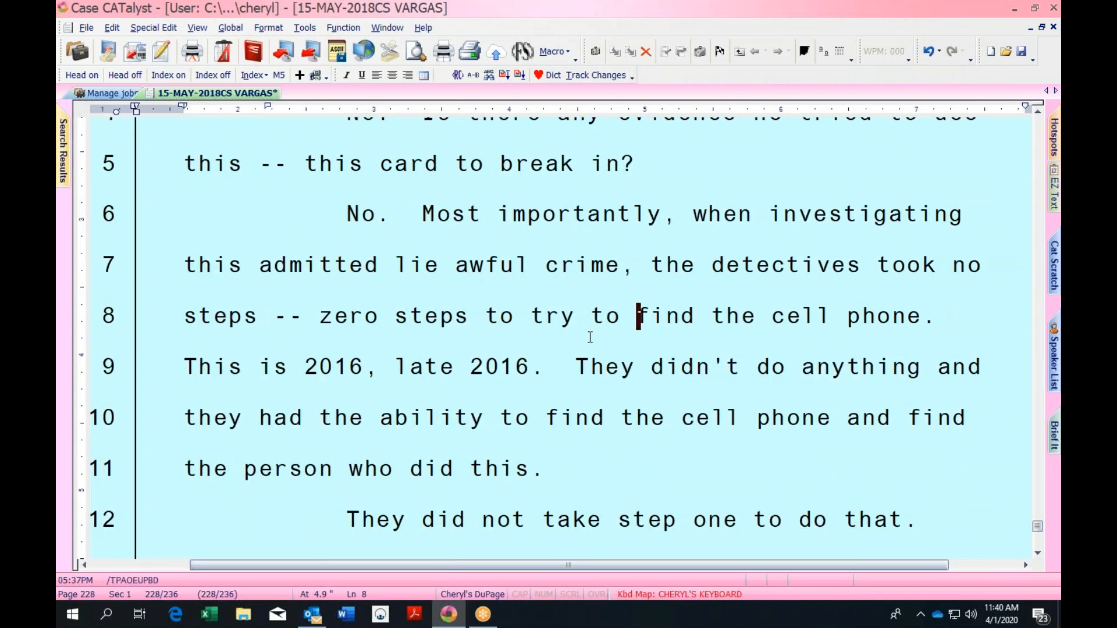
Mark 'They' on line 12 and start a Global D-Define for it
{"action": "key", "text": "Down"}
{"action": "key", "text": "Down"}
{"action": "key", "text": "Down"}
{"action": "key", "text": "Down"}
{"action": "key", "text": "ctrl+Left"}
{"action": "key", "text": "ctrl+Left"}
{"action": "key", "text": "Left"}
{"action": "key", "text": "ctrl+Right"}
{"action": "key", "text": "ctrl+Right"}
{"action": "key", "text": "ctrl+Left"}
{"action": "key", "text": "ctrl+Left"}
{"action": "key", "text": "ctrl+Right"}
{"action": "key", "text": "ctrl+d"}
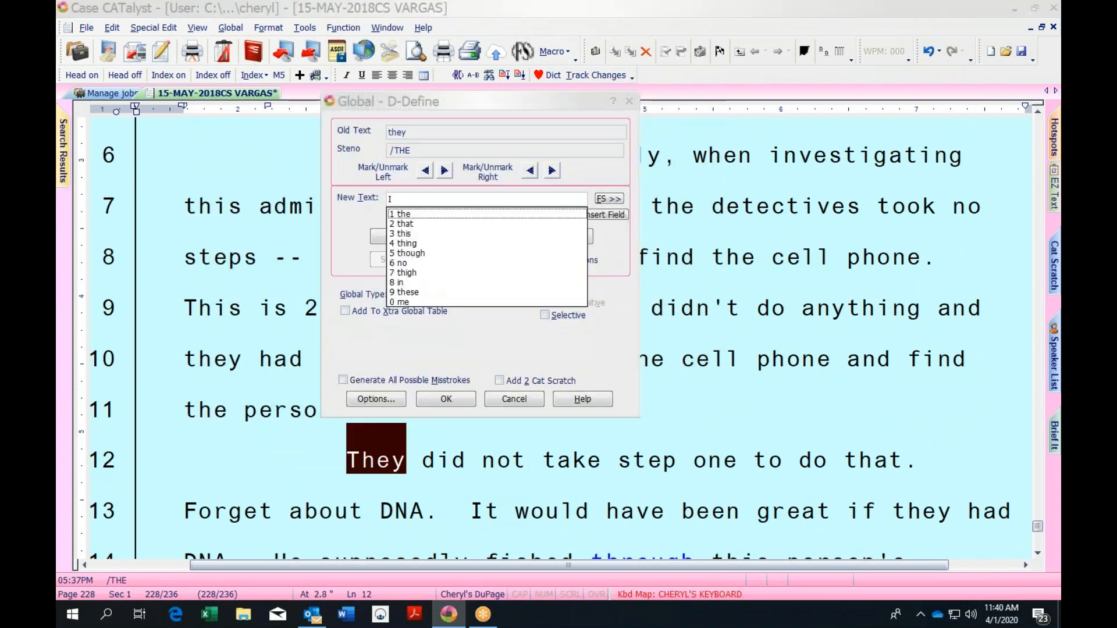
Cancel the define, look up the steno for they, and start a Global Replace with Old Text 'they'
{"action": "key", "text": "Escape"}
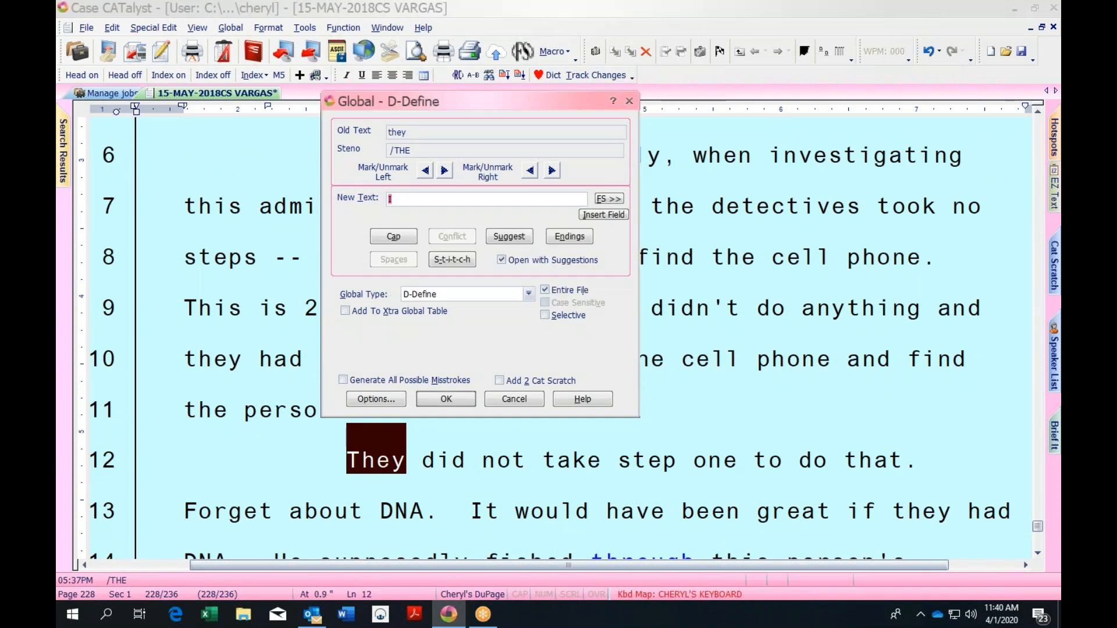
{"action": "key", "text": "Escape"}
{"action": "key", "text": "ctrl+d"}
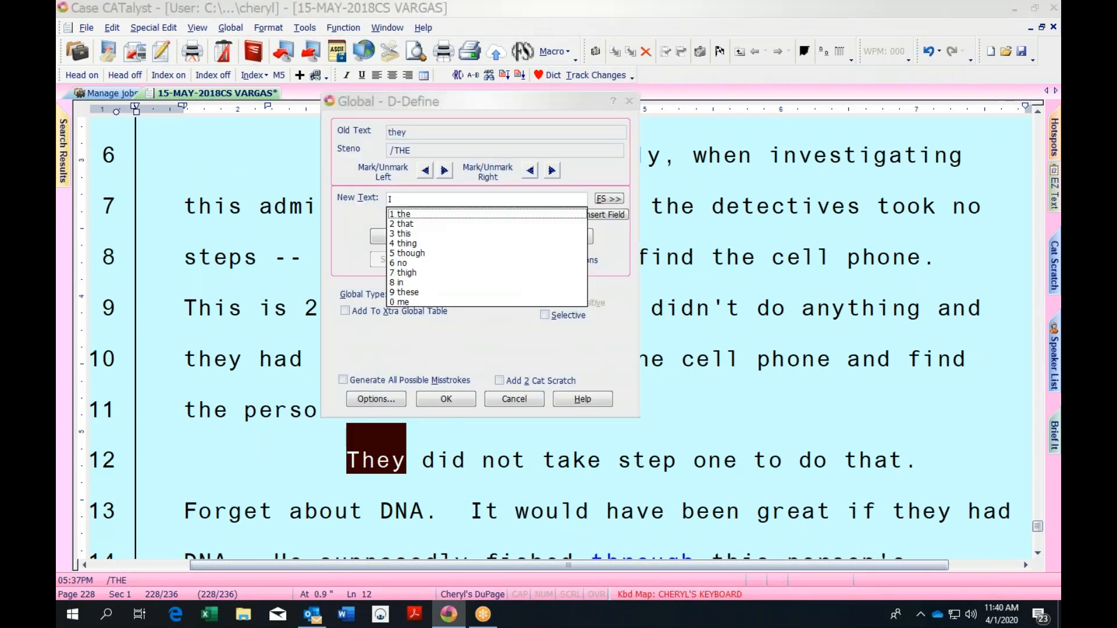
{"action": "key", "text": "Escape"}
{"action": "key", "text": "Escape"}
{"action": "key", "text": "ctrl+l"}
{"action": "key", "text": "Escape"}
{"action": "key", "text": "ctrl+r"}
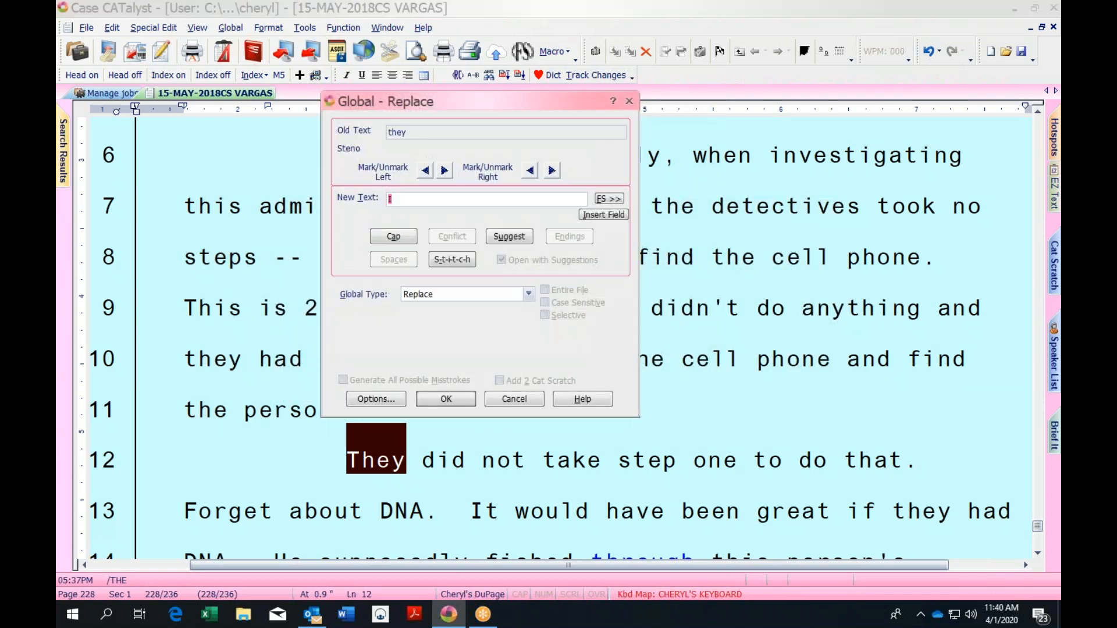
{"action": "type", "text": "h"}
Cancel Global Replace and insert 'now you can type..' after 'late 2016.' on line 9 using the Default map
{"action": "left_click", "coordinate": [628, 103]}
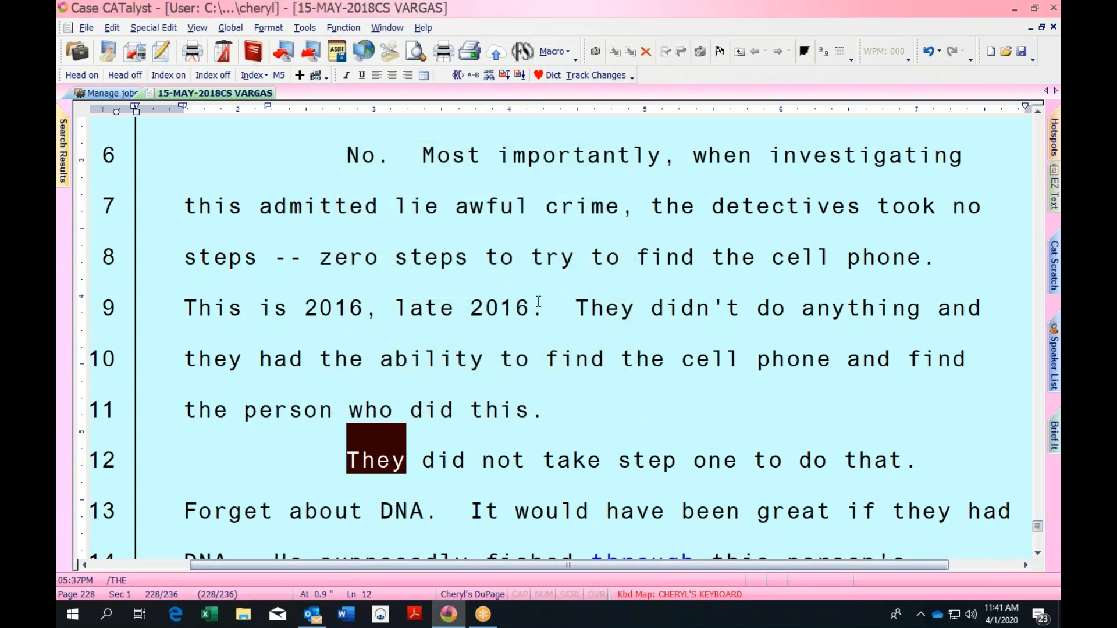
{"action": "left_click", "coordinate": [540, 300]}
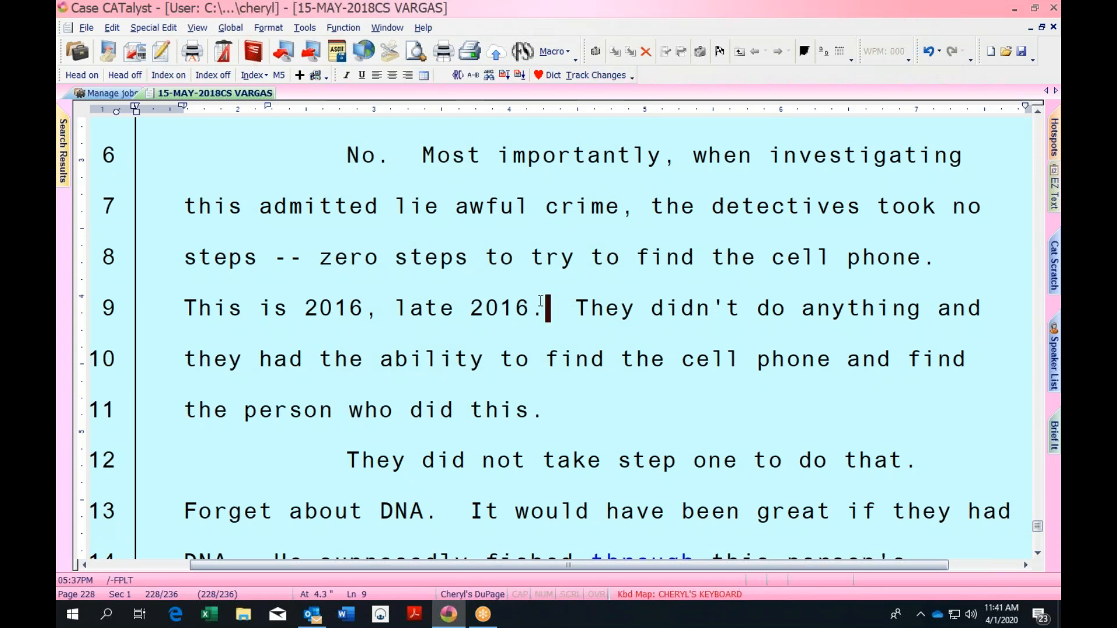
{"action": "key", "text": "grave"}
{"action": "type", "text": "now you can typ"}
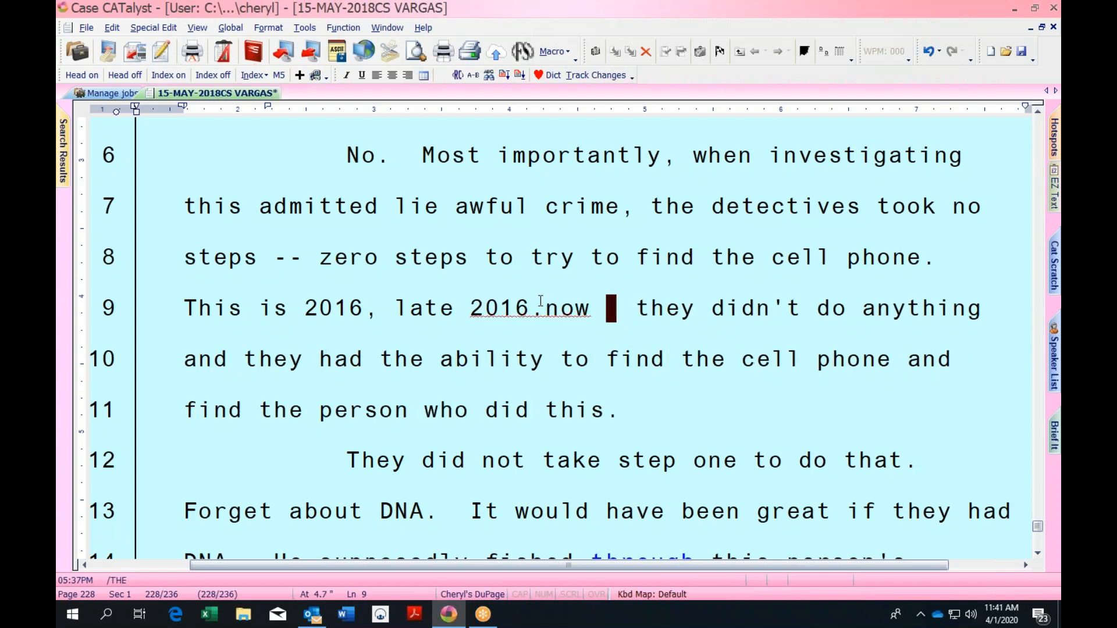
{"action": "type", "text": "e.."}
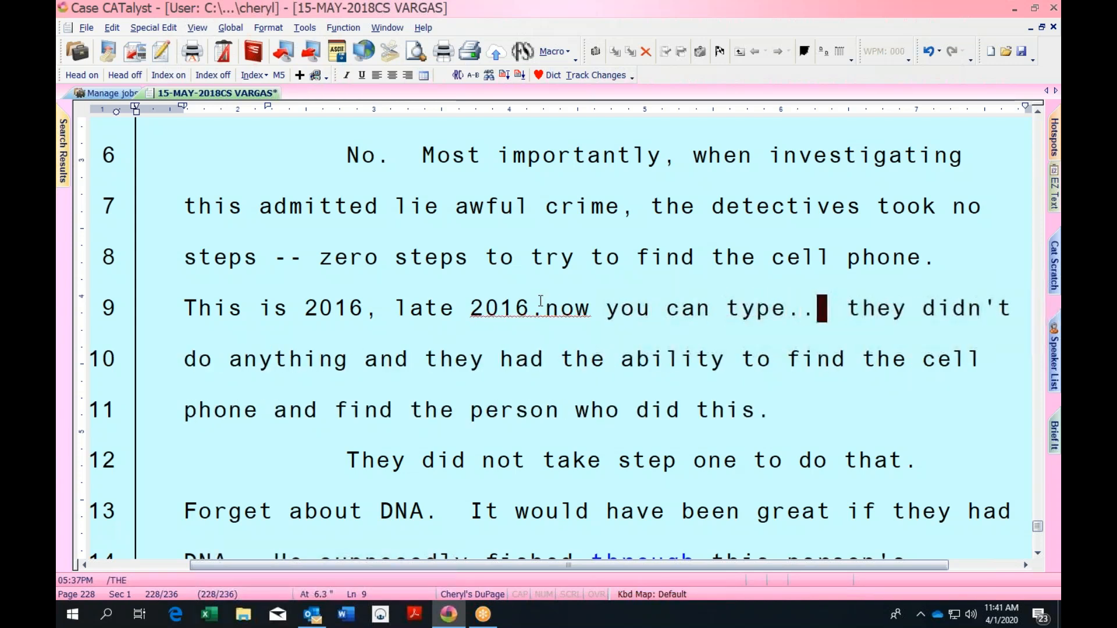
{"action": "key", "text": "grave"}
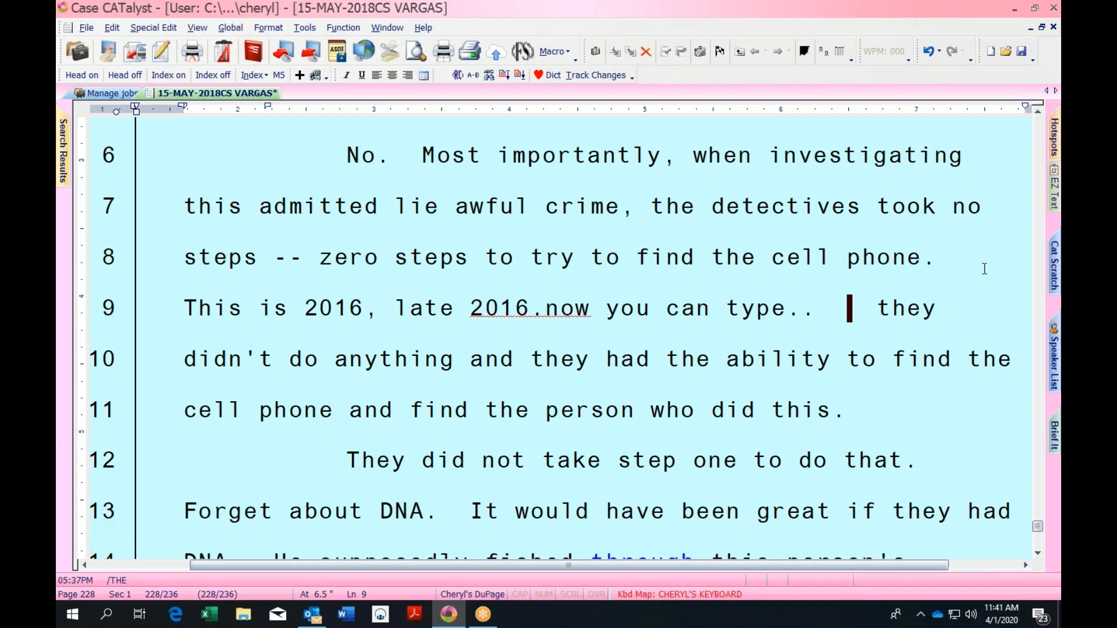
Slide out the Cat Scratch panel and put the cursor on DNA on line 13
{"action": "left_click", "coordinate": [1055, 266]}
{"action": "left_click", "coordinate": [379, 511]}
{"action": "mouse_move", "coordinate": [312, 614]}
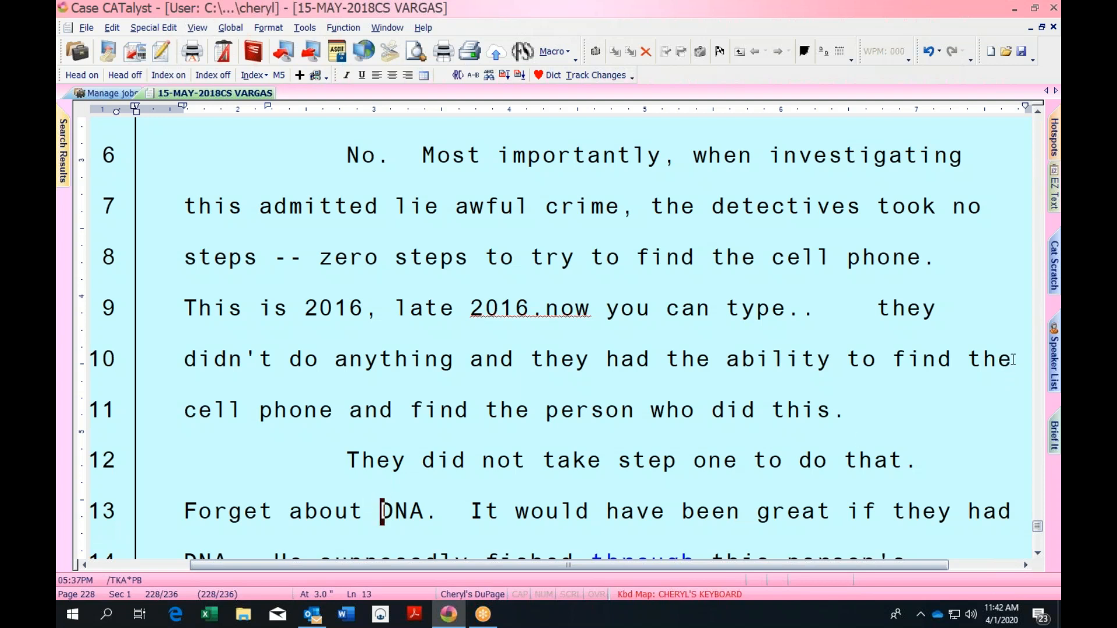
{"action": "mouse_move", "coordinate": [1055, 280]}
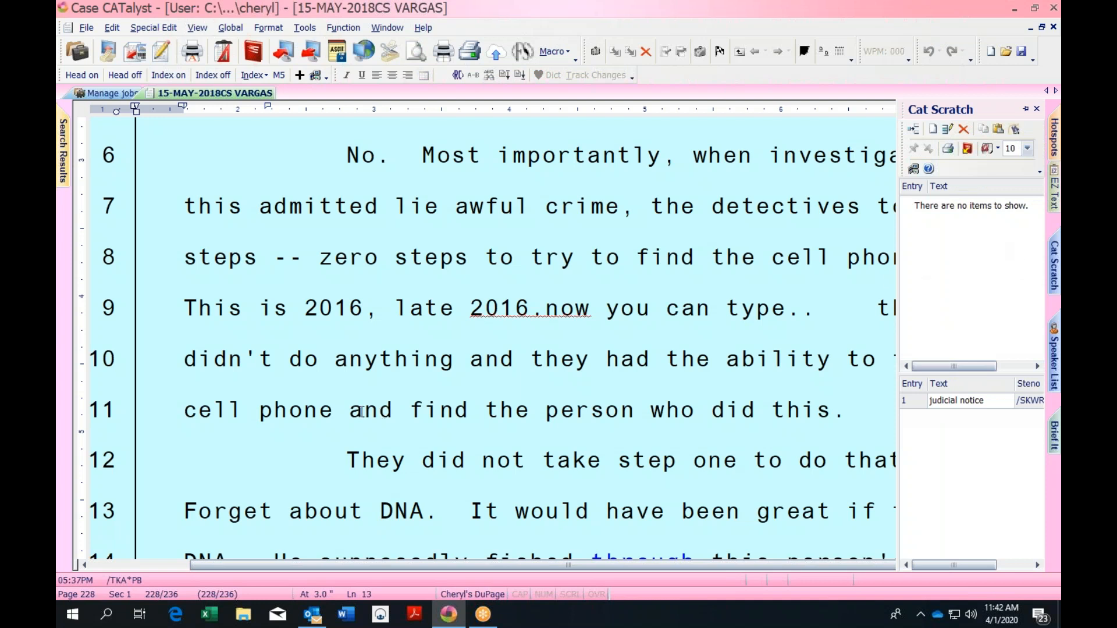
Open the CHERYL'S KEYBOARD map's key list from the Kbd Map status bar area
{"action": "left_click", "coordinate": [539, 305]}
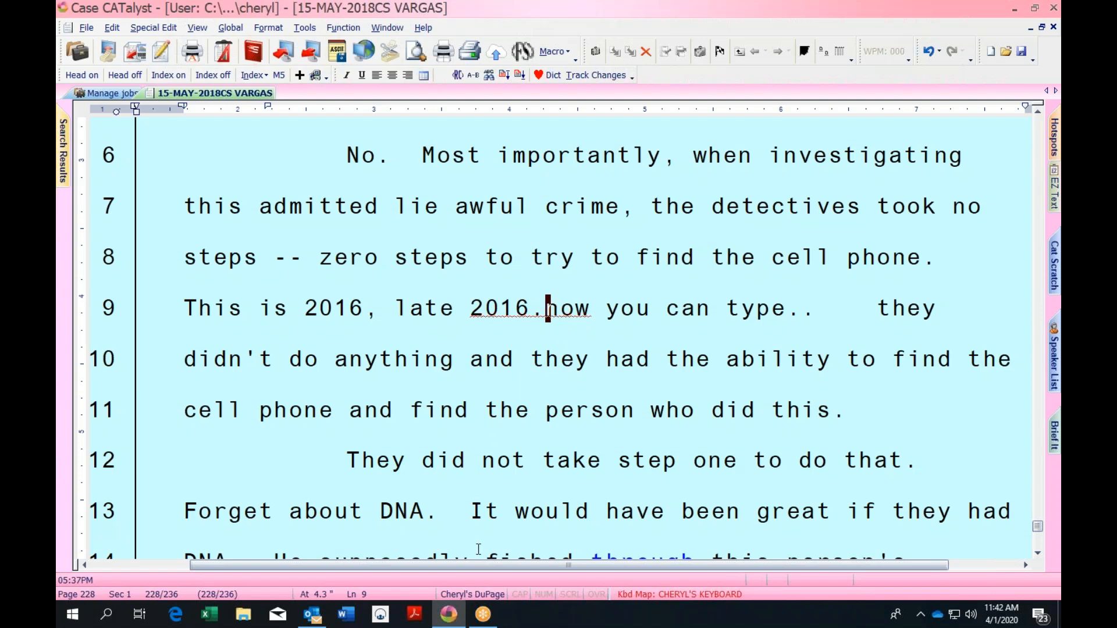
{"action": "double_click", "coordinate": [676, 594]}
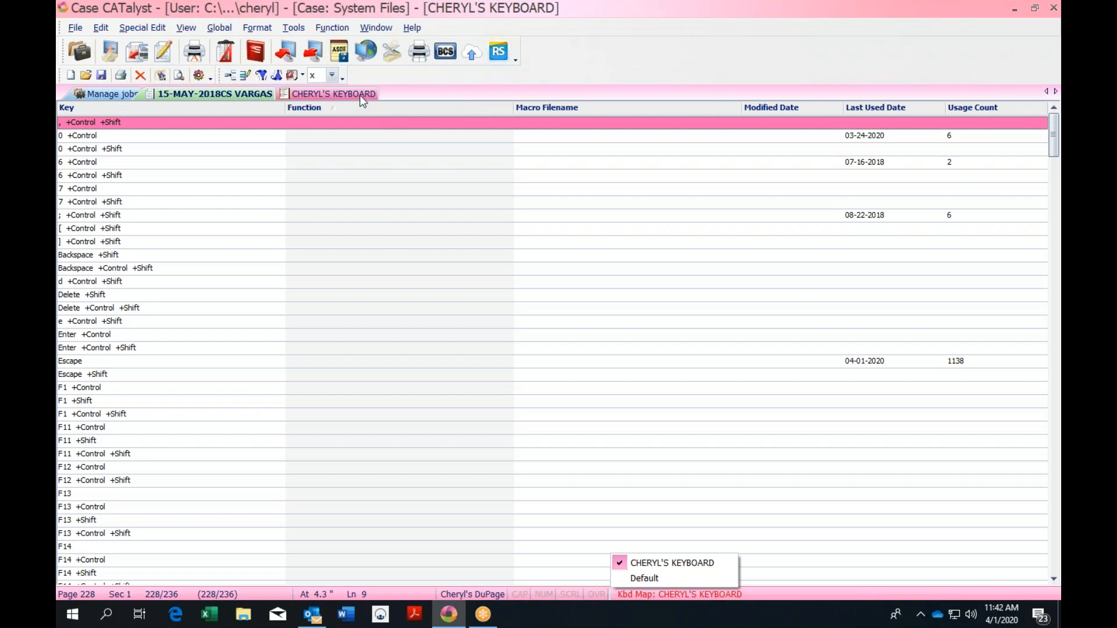
Close Case CATalyst and select its desktop shortcut
{"action": "left_click", "coordinate": [1052, 8]}
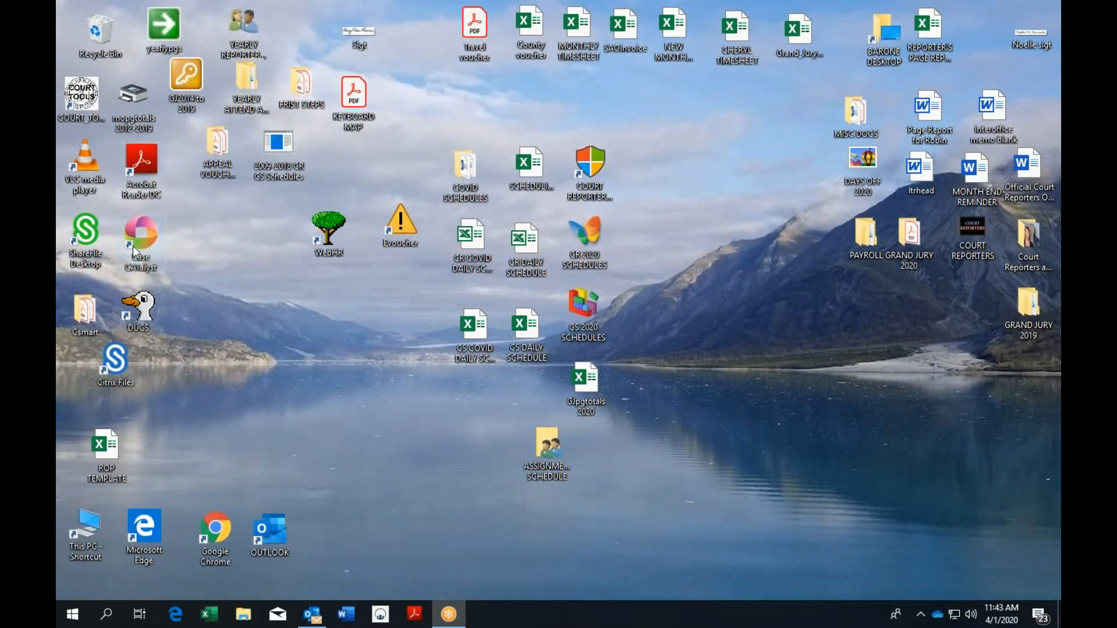
{"action": "left_click", "coordinate": [138, 244]}
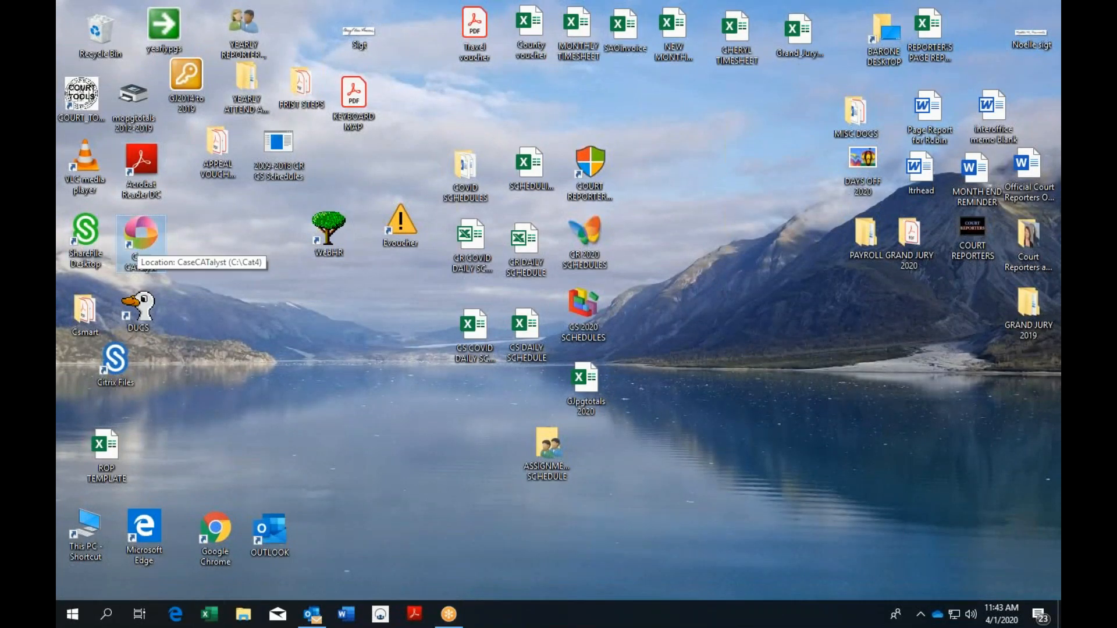
Relaunch Case CATalyst and open the 15-MAY-2018 VARGAS transcript job
{"action": "double_click", "coordinate": [139, 243]}
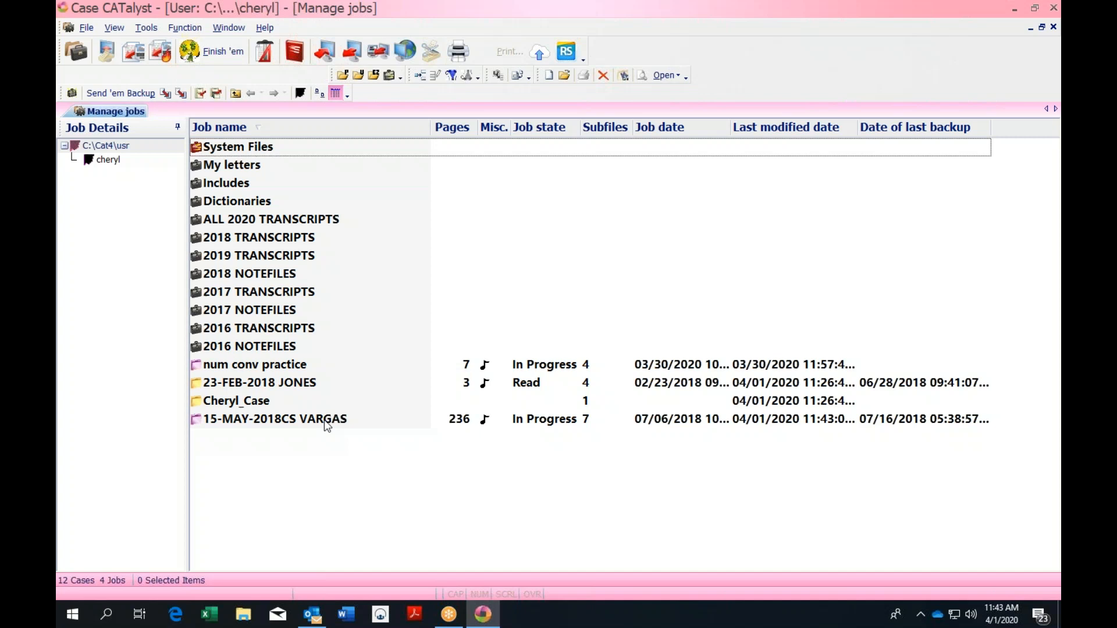
{"action": "left_click", "coordinate": [372, 419]}
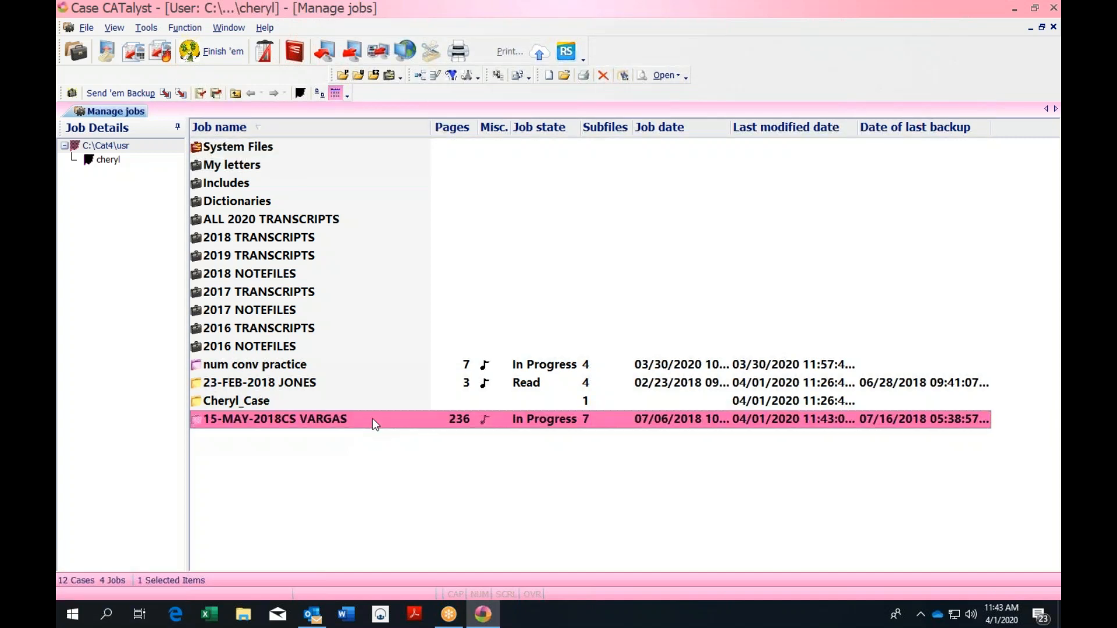
{"action": "double_click", "coordinate": [372, 418]}
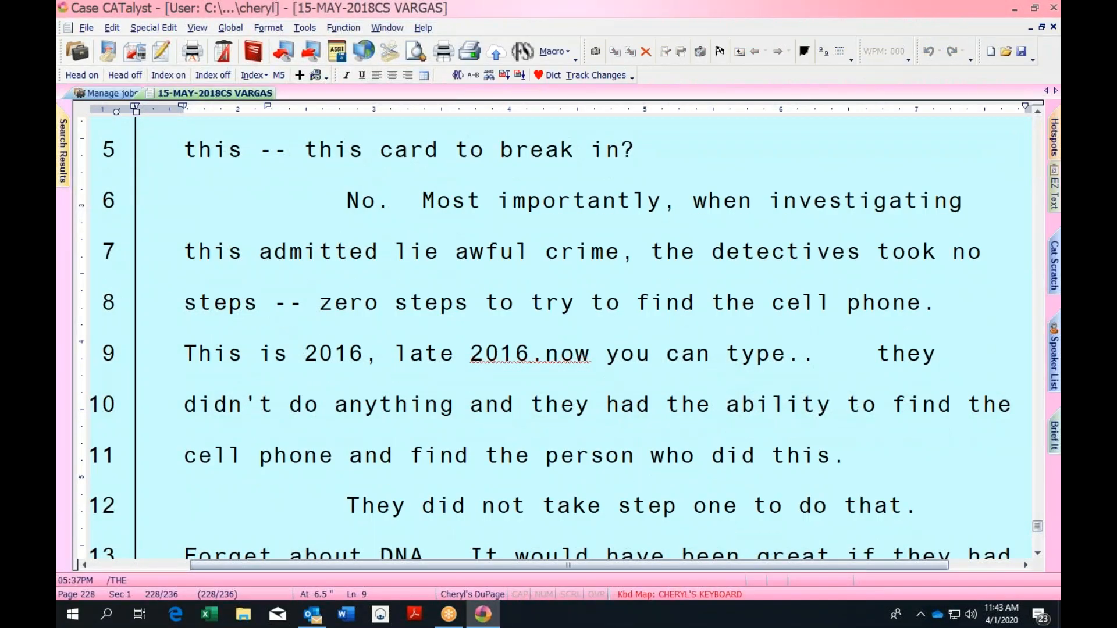
{"action": "left_click", "coordinate": [424, 200]}
Close the transcript and open 2016 NOTEFILES > APRIL 2016 NOTEFILES
{"action": "left_click", "coordinate": [1054, 28]}
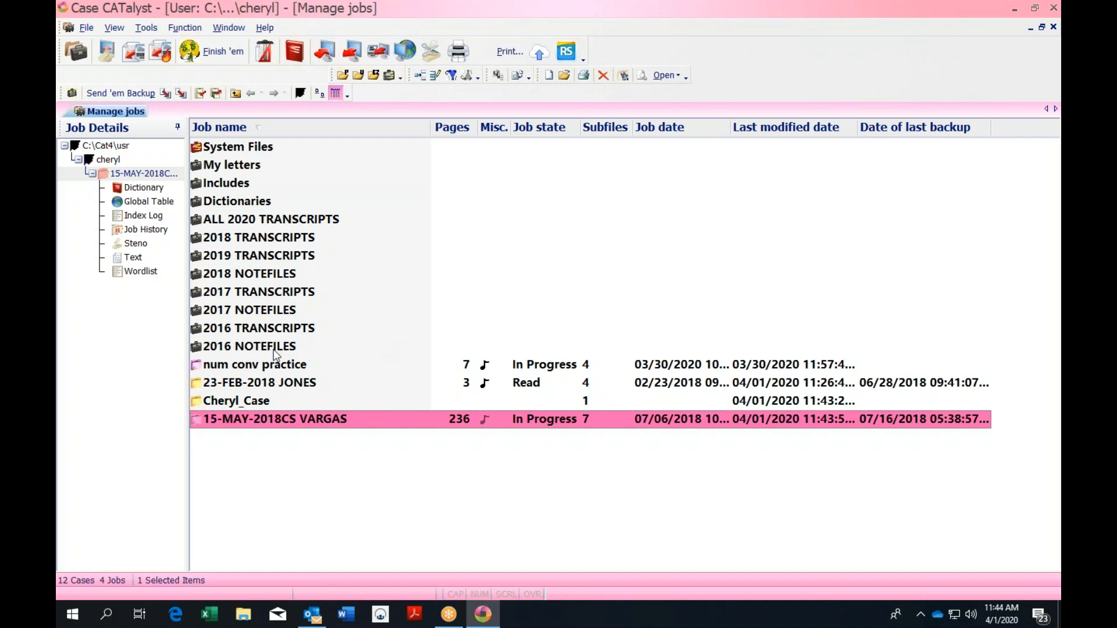
{"action": "double_click", "coordinate": [277, 347]}
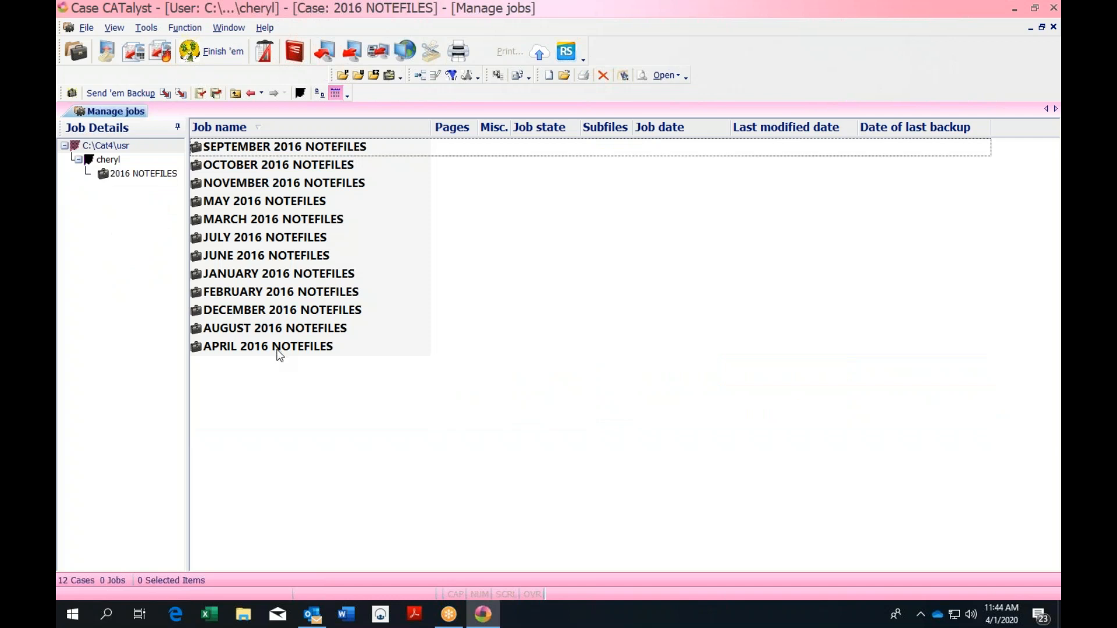
{"action": "double_click", "coordinate": [320, 349]}
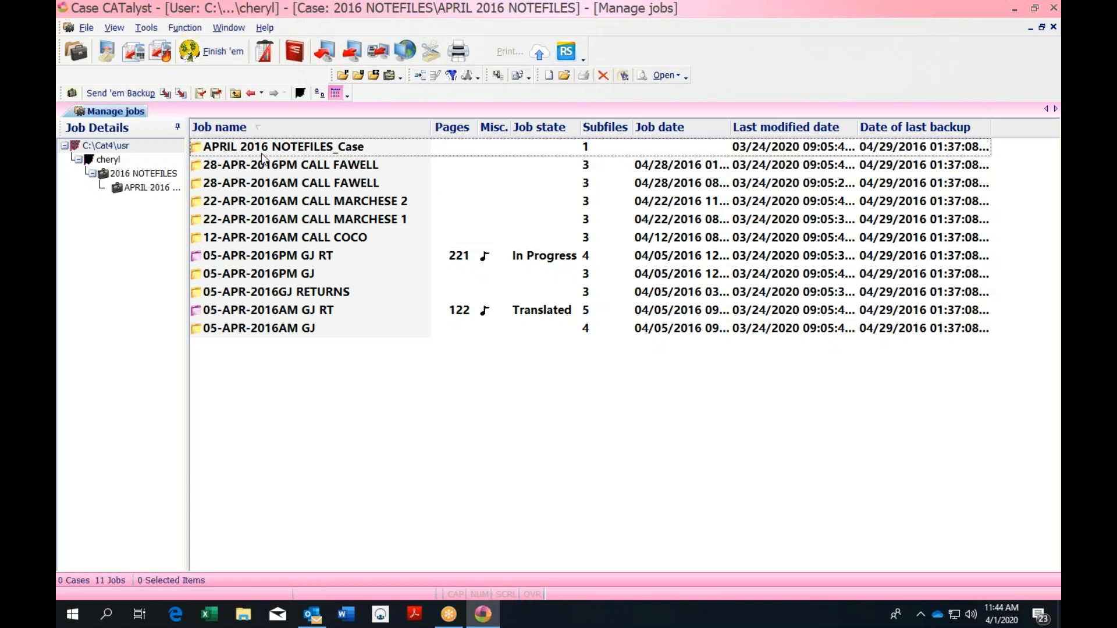
Copy the 28-APR-2016PM CALL FAWELL job to the top-level user list and select the copy
{"action": "left_click", "coordinate": [360, 168]}
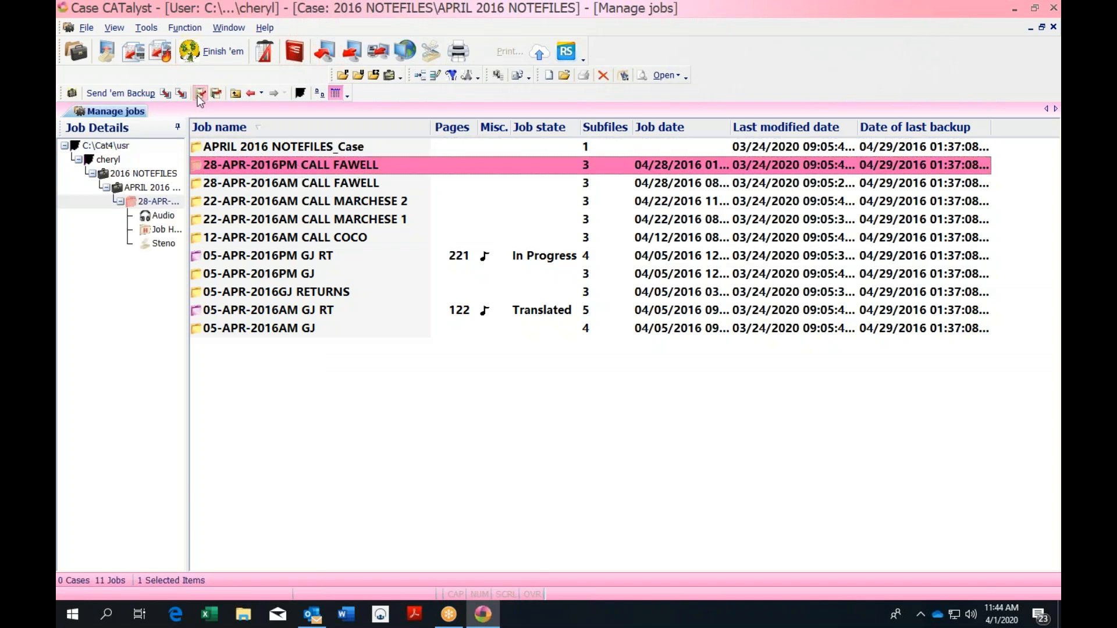
{"action": "left_click", "coordinate": [167, 96]}
{"action": "left_click", "coordinate": [634, 534]}
{"action": "left_click", "coordinate": [235, 93]}
{"action": "left_click", "coordinate": [235, 94]}
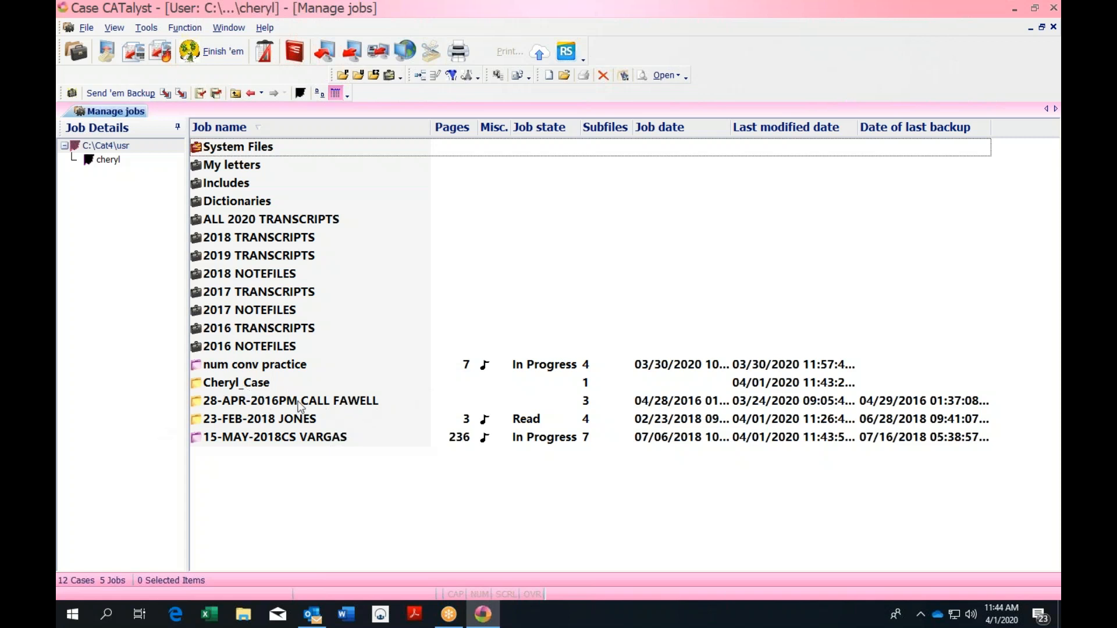
{"action": "left_click", "coordinate": [363, 405]}
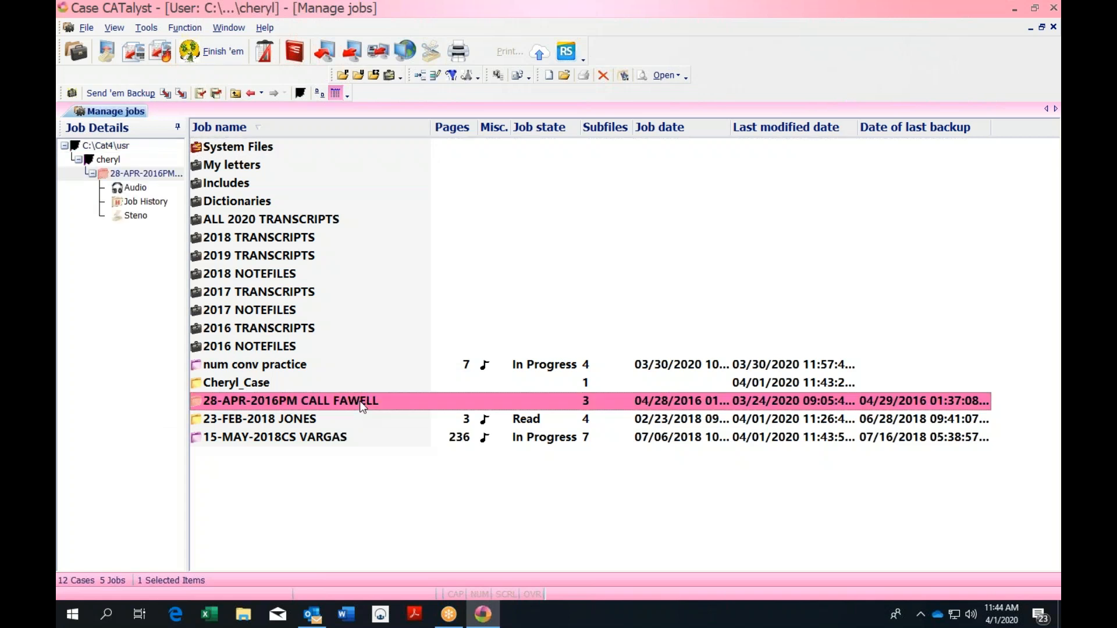
Rename the copied job to 28-APR-2016 SMITH and translate it with the default settings
{"action": "right_click", "coordinate": [362, 406]}
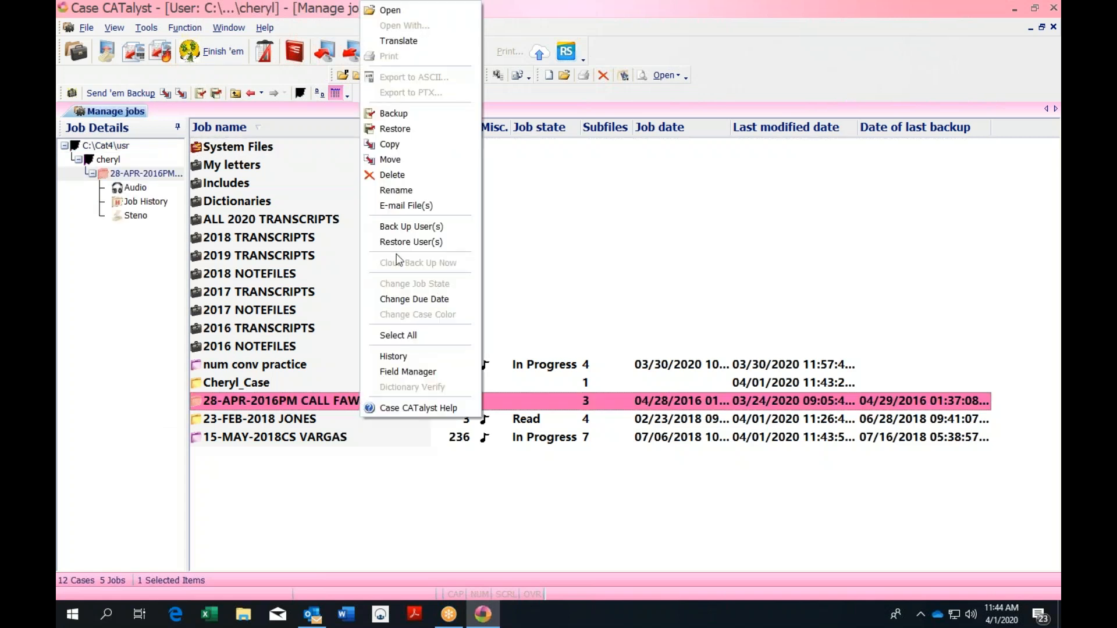
{"action": "left_click", "coordinate": [400, 195]}
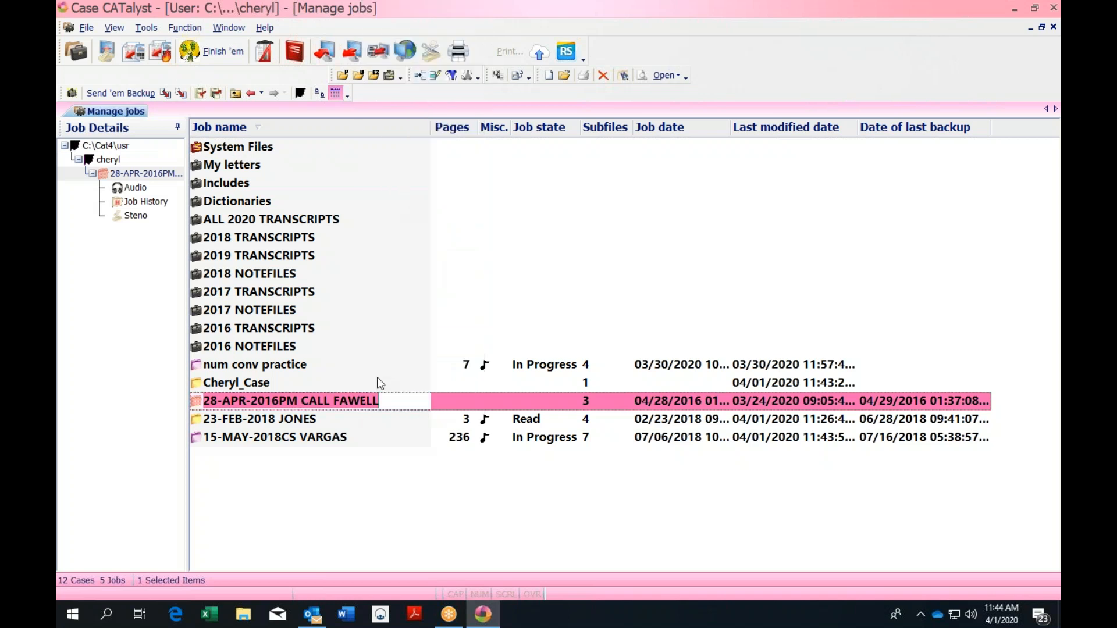
{"action": "left_click", "coordinate": [388, 400]}
{"action": "key", "text": "BackSpace"}
{"action": "key", "text": "BackSpace"}
{"action": "key", "text": "BackSpace"}
{"action": "key", "text": "BackSpace"}
{"action": "key", "text": "BackSpace"}
{"action": "key", "text": "BackSpace"}
{"action": "key", "text": "BackSpace"}
{"action": "key", "text": "BackSpace"}
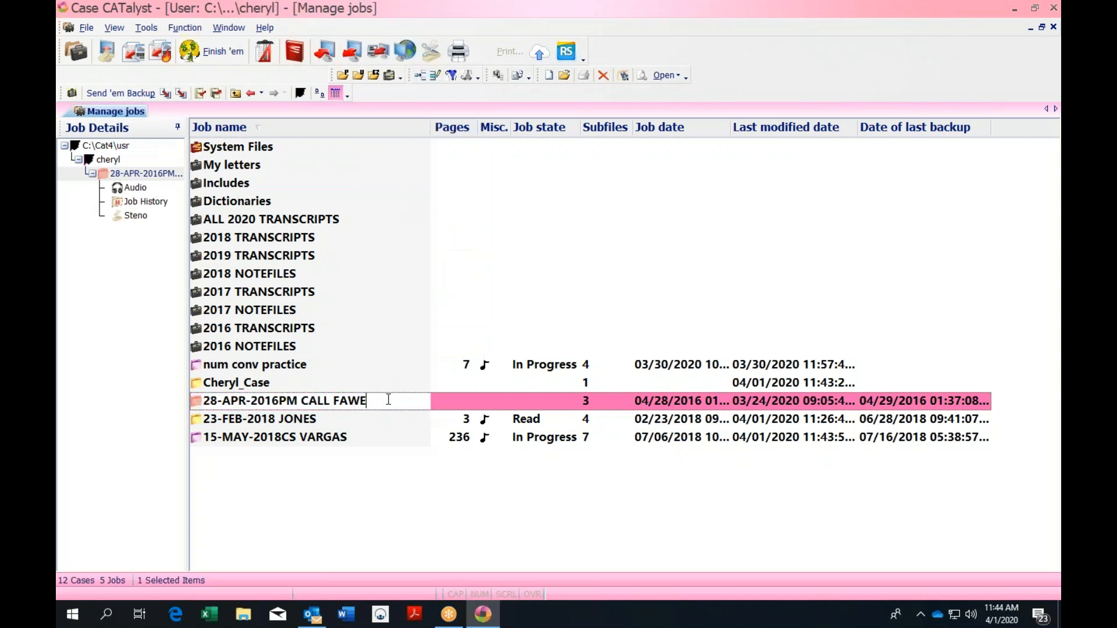
{"action": "key", "text": "BackSpace"}
{"action": "key", "text": "BackSpace"}
{"action": "key", "text": "BackSpace"}
{"action": "key", "text": "BackSpace"}
{"action": "key", "text": "BackSpace"}
{"action": "key", "text": "BackSpace"}
{"action": "key", "text": "Caps_Lock"}
{"action": "type", "text": "SMITH"}
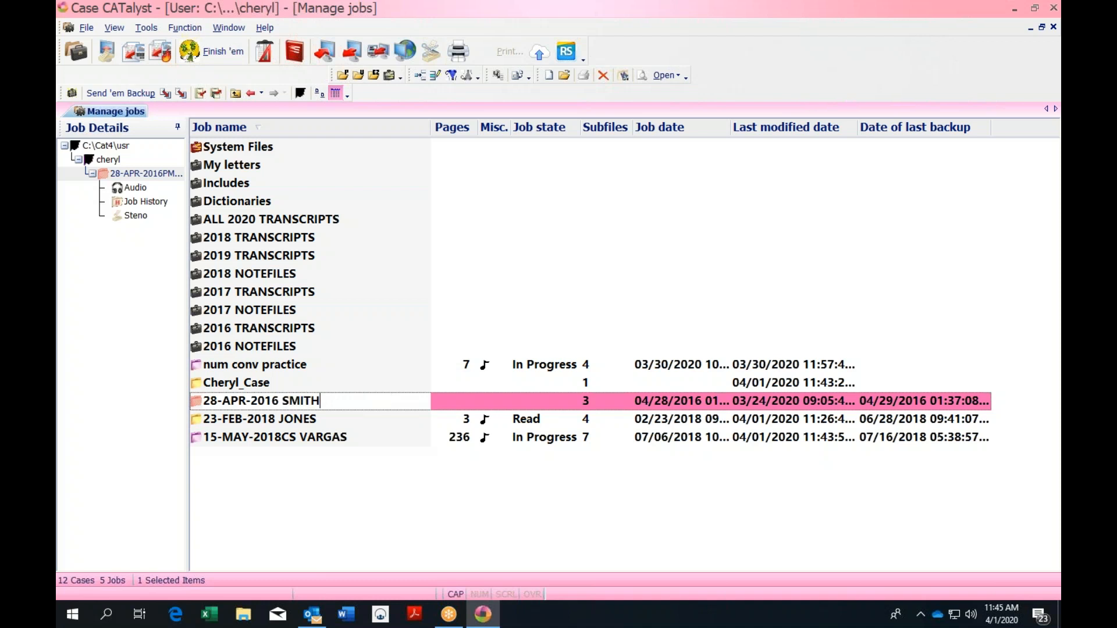
{"action": "key", "text": "Return"}
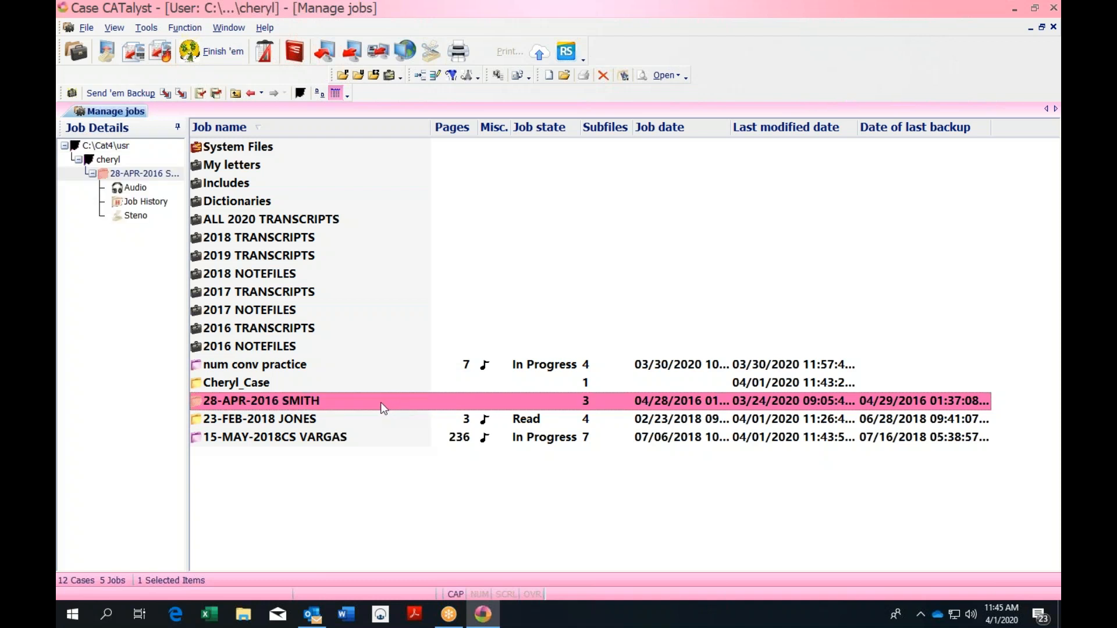
{"action": "key", "text": "ctrl+t"}
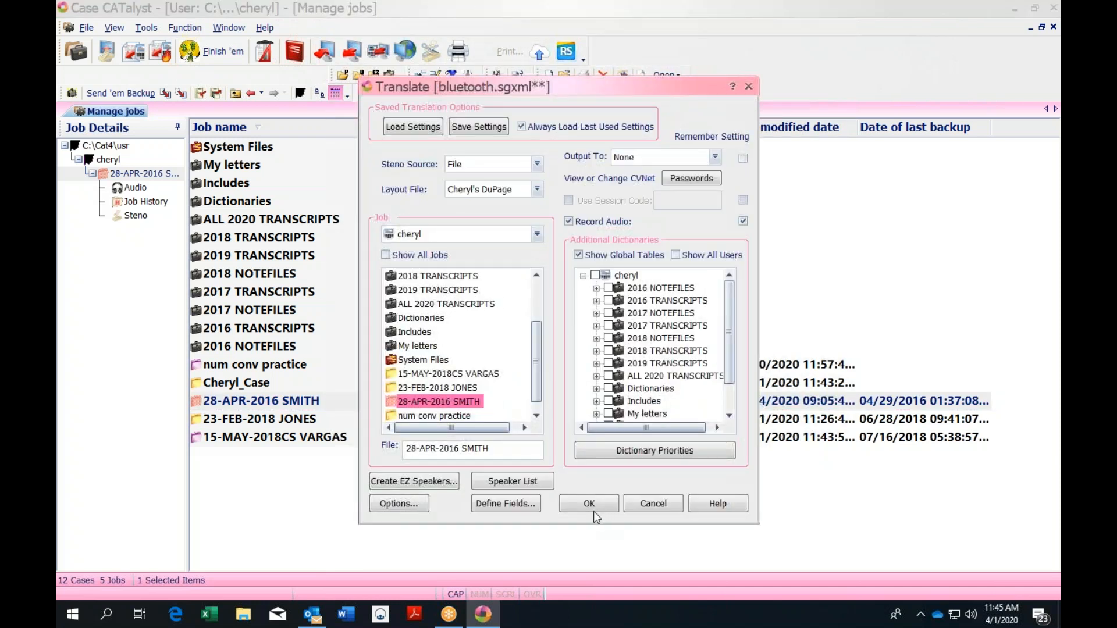
{"action": "left_click", "coordinate": [592, 505]}
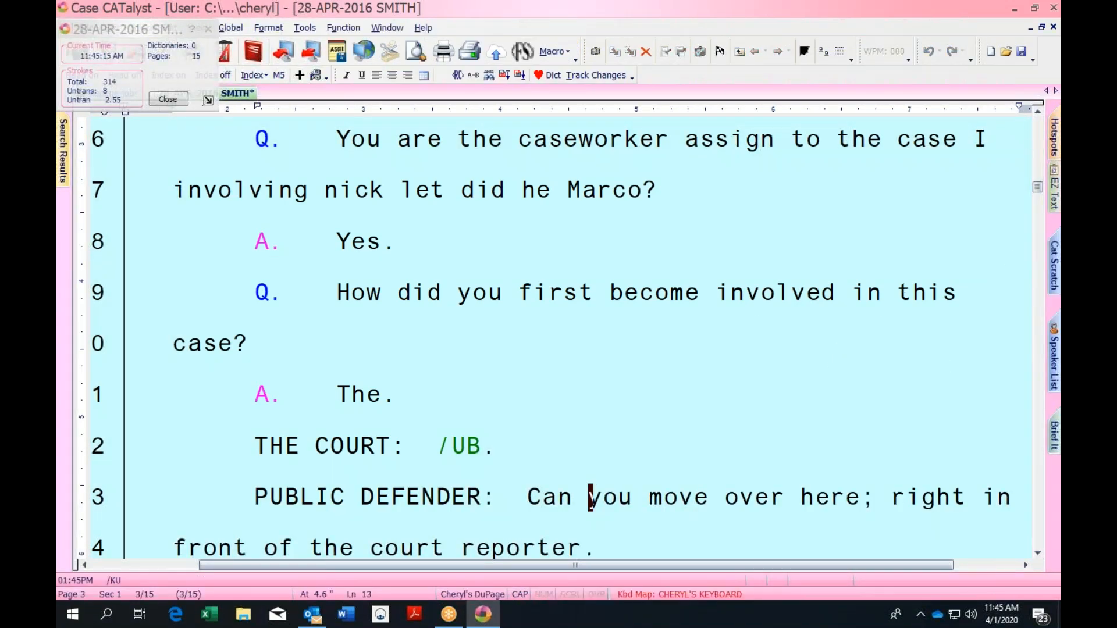
Search the transcript for asterisks to jump near its end
{"action": "left_click_drag", "start_coordinate": [1037, 187], "coordinate": [1036, 124]}
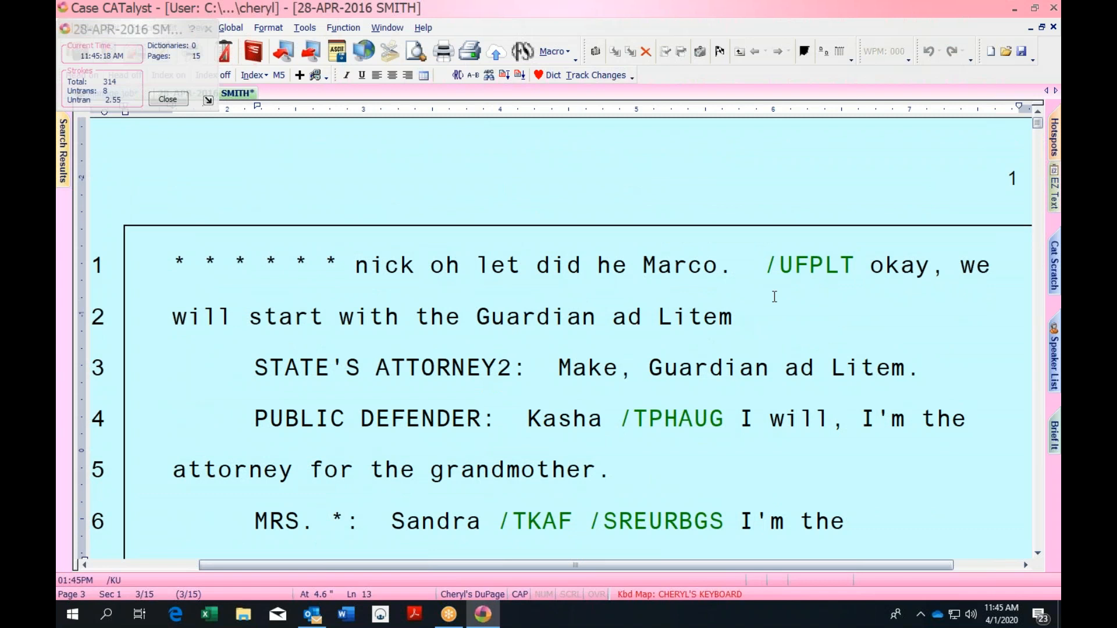
{"action": "type", "text": "F"}
{"action": "key", "text": "BackSpace"}
{"action": "key", "text": "Caps_Lock"}
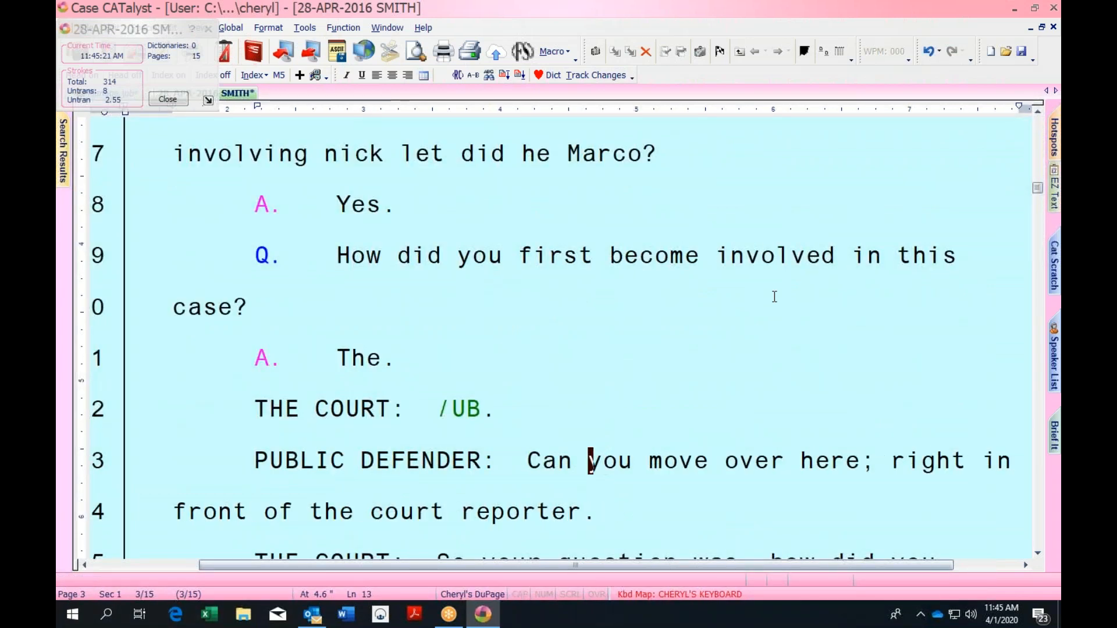
{"action": "key", "text": "ctrl+f"}
{"action": "key", "text": "Return"}
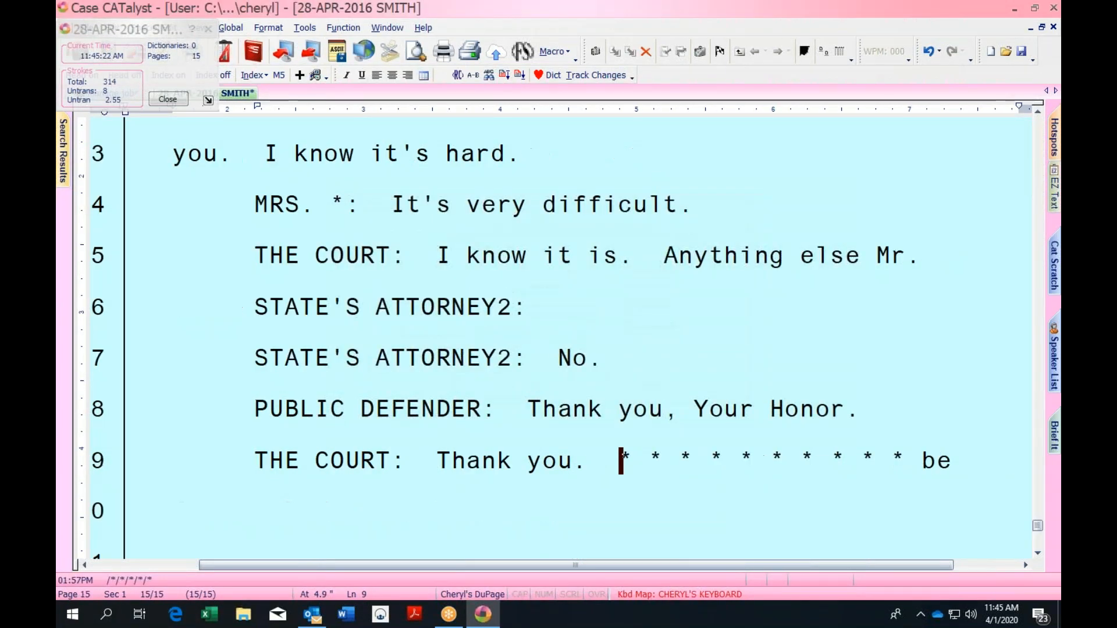
Delete all text before STATE'S ATTORNEY2's 'There is a long history' remark
{"action": "key", "text": "Up"}
{"action": "key", "text": "Up"}
{"action": "key", "text": "Up"}
{"action": "key", "text": "Up"}
{"action": "key", "text": "Up"}
{"action": "key", "text": "Up"}
{"action": "key", "text": "Up"}
{"action": "key", "text": "Up"}
{"action": "key", "text": "Up"}
{"action": "key", "text": "Up"}
{"action": "key", "text": "Up"}
{"action": "key", "text": "Up"}
{"action": "key", "text": "Up"}
{"action": "key", "text": "Up"}
{"action": "key", "text": "Up"}
{"action": "key", "text": "Up"}
{"action": "key", "text": "Up"}
{"action": "key", "text": "Up"}
{"action": "key", "text": "Up"}
{"action": "key", "text": "Up"}
{"action": "key", "text": "Up"}
{"action": "key", "text": "Up"}
{"action": "key", "text": "Up"}
{"action": "key", "text": "Up"}
{"action": "key", "text": "Up"}
{"action": "key", "text": "Up"}
{"action": "key", "text": "Up"}
{"action": "key", "text": "Up"}
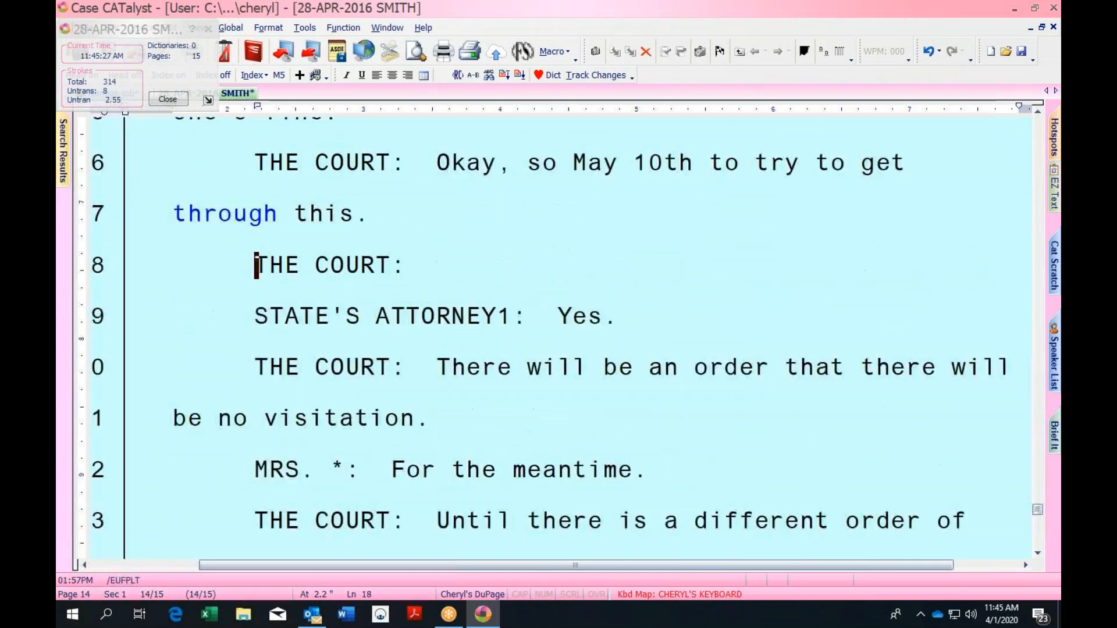
{"action": "key", "text": "Up"}
{"action": "key", "text": "Up"}
{"action": "key", "text": "Up"}
{"action": "key", "text": "Up"}
{"action": "key", "text": "Up"}
{"action": "key", "text": "Up"}
{"action": "key", "text": "Up"}
{"action": "key", "text": "Up"}
{"action": "key", "text": "Up"}
{"action": "key", "text": "Up"}
{"action": "key", "text": "Up"}
{"action": "key", "text": "Up"}
{"action": "key", "text": "Up"}
{"action": "key", "text": "Up"}
{"action": "key", "text": "Up"}
{"action": "key", "text": "Up"}
{"action": "key", "text": "Up"}
{"action": "key", "text": "Up"}
{"action": "key", "text": "Up"}
{"action": "key", "text": "Up"}
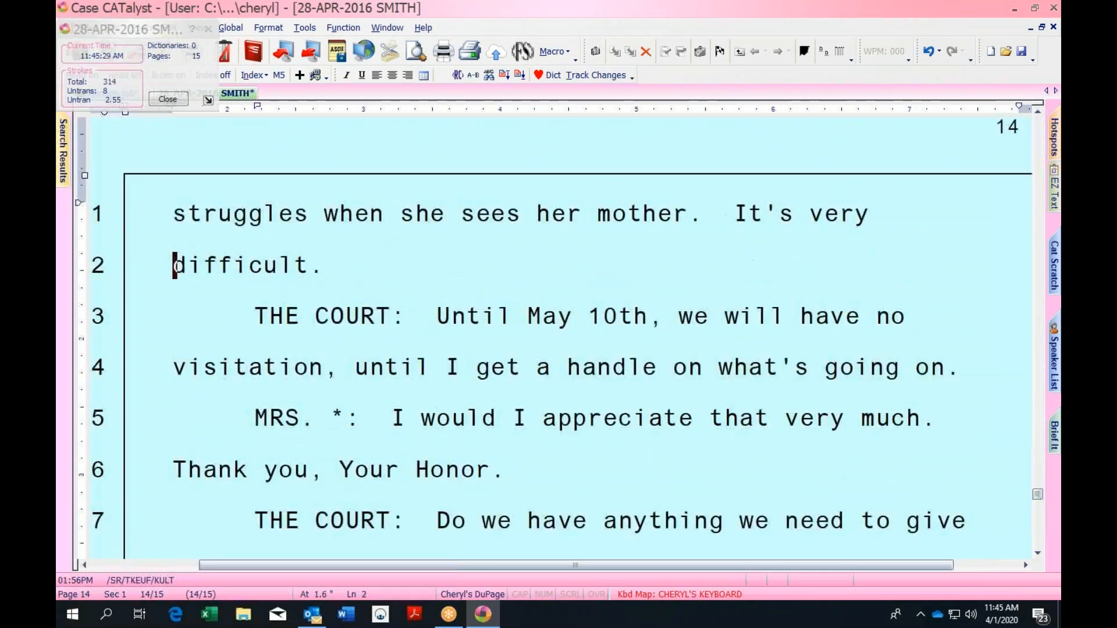
{"action": "key", "text": "Up"}
{"action": "key", "text": "Up"}
{"action": "key", "text": "Up"}
{"action": "key", "text": "Up"}
{"action": "key", "text": "Up"}
{"action": "key", "text": "Up"}
{"action": "key", "text": "Up"}
{"action": "key", "text": "Up"}
{"action": "key", "text": "Up"}
{"action": "key", "text": "Up"}
{"action": "key", "text": "Up"}
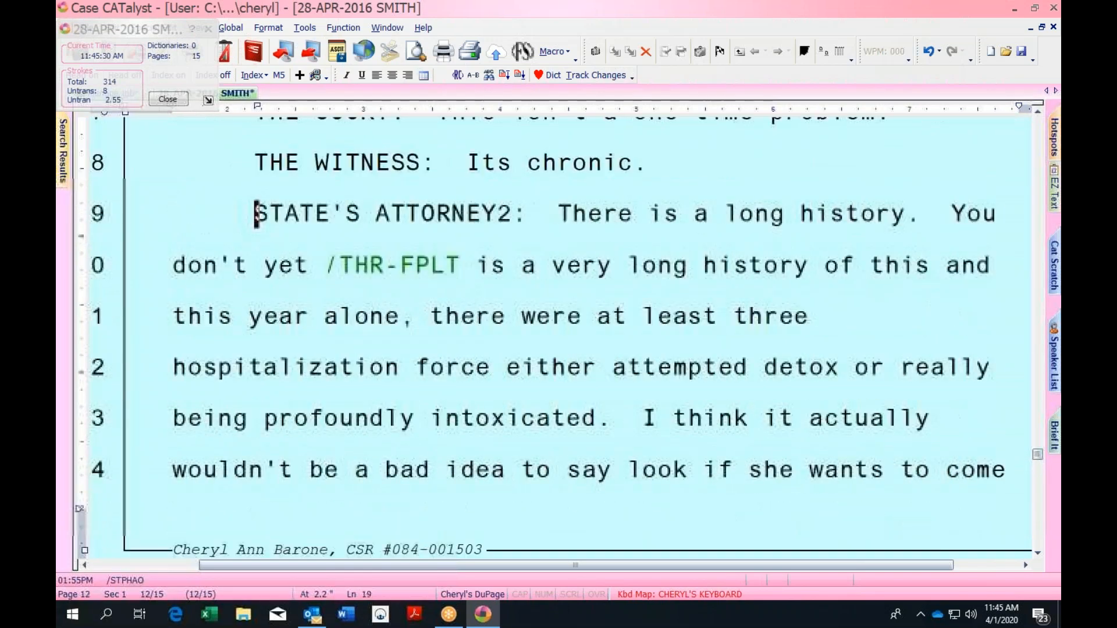
{"action": "key", "text": "Down"}
{"action": "key", "text": "Up"}
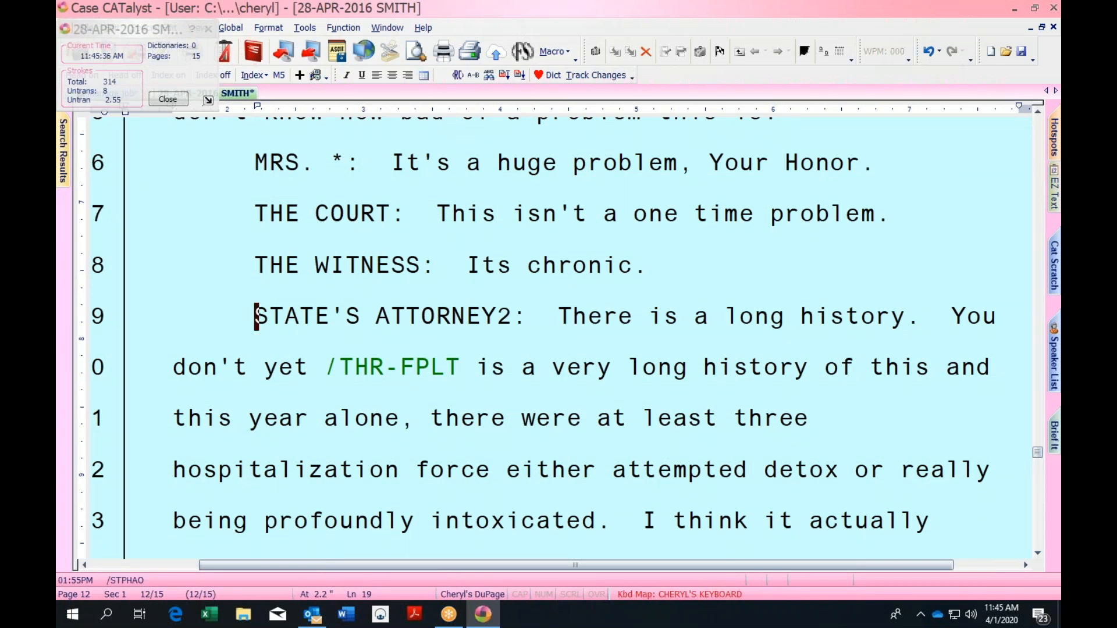
{"action": "key", "text": "ctrl+Home"}
{"action": "key", "text": "ctrl+a"}
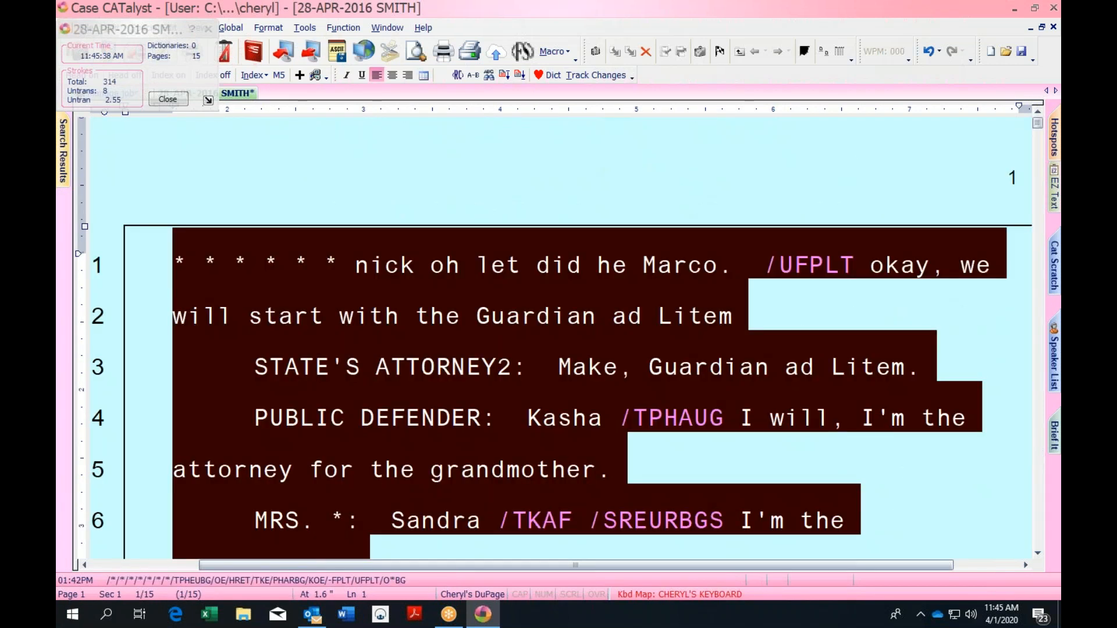
{"action": "key", "text": "Delete"}
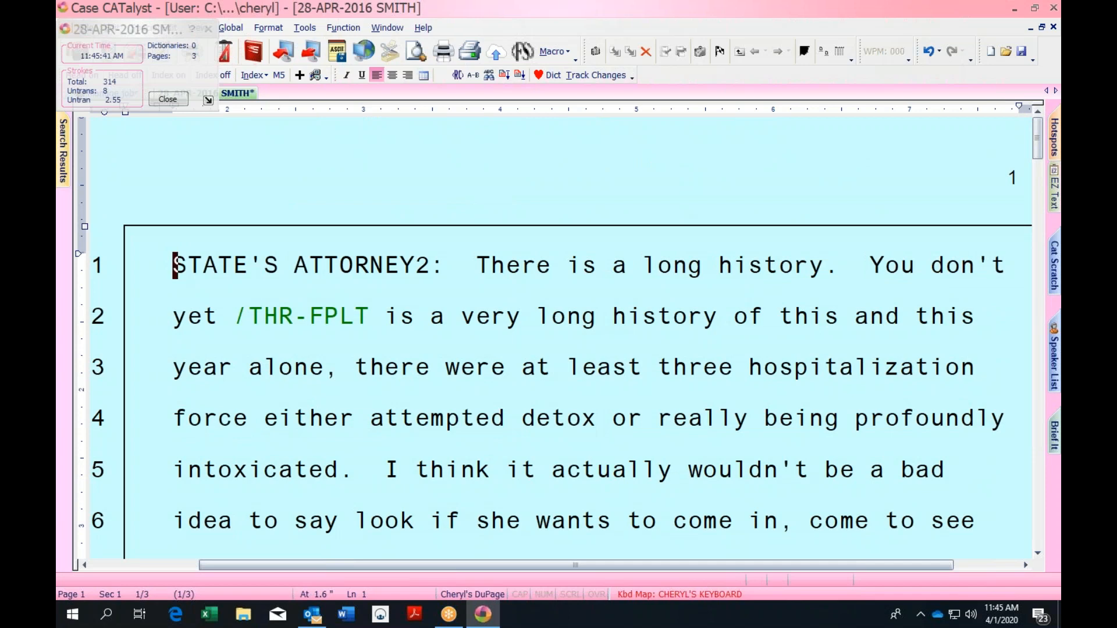
Delete everything from just after 'nick lot' to the end of the transcript
{"action": "key", "text": "Down"}
{"action": "key", "text": "Down"}
{"action": "key", "text": "Down"}
{"action": "key", "text": "Down"}
{"action": "key", "text": "Down"}
{"action": "key", "text": "Down"}
{"action": "key", "text": "Down"}
{"action": "key", "text": "Down"}
{"action": "key", "text": "Down"}
{"action": "key", "text": "Down"}
{"action": "key", "text": "Down"}
{"action": "key", "text": "Down"}
{"action": "key", "text": "Down"}
{"action": "key", "text": "Down"}
{"action": "key", "text": "Down"}
{"action": "key", "text": "Down"}
{"action": "key", "text": "Down"}
{"action": "key", "text": "Down"}
{"action": "key", "text": "Down"}
{"action": "key", "text": "Down"}
{"action": "key", "text": "Down"}
{"action": "key", "text": "Down"}
{"action": "key", "text": "Down"}
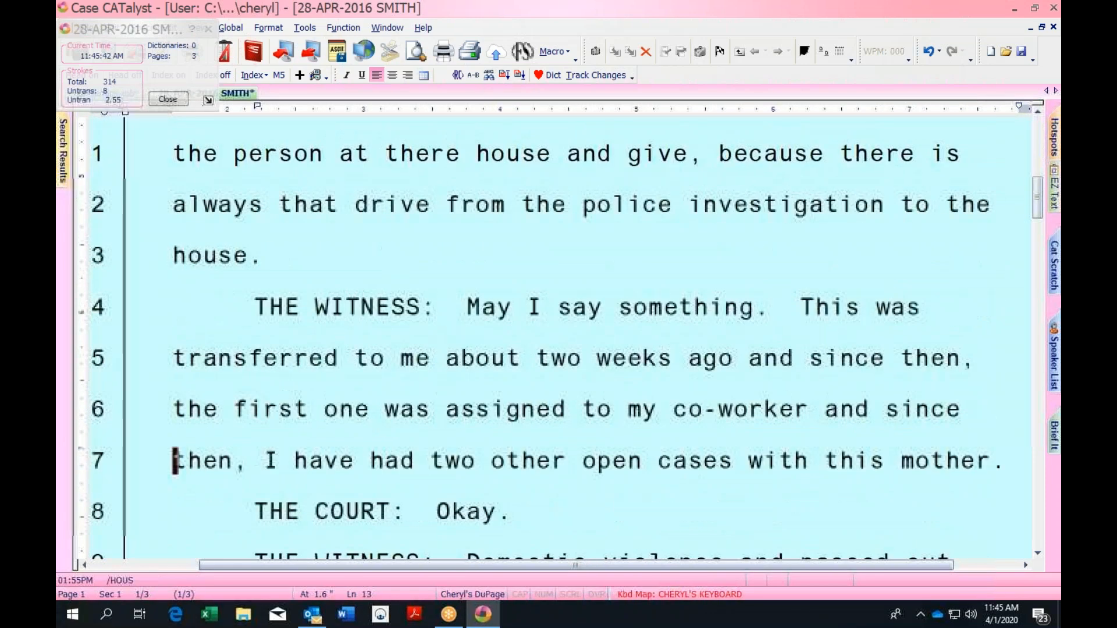
{"action": "key", "text": "Up"}
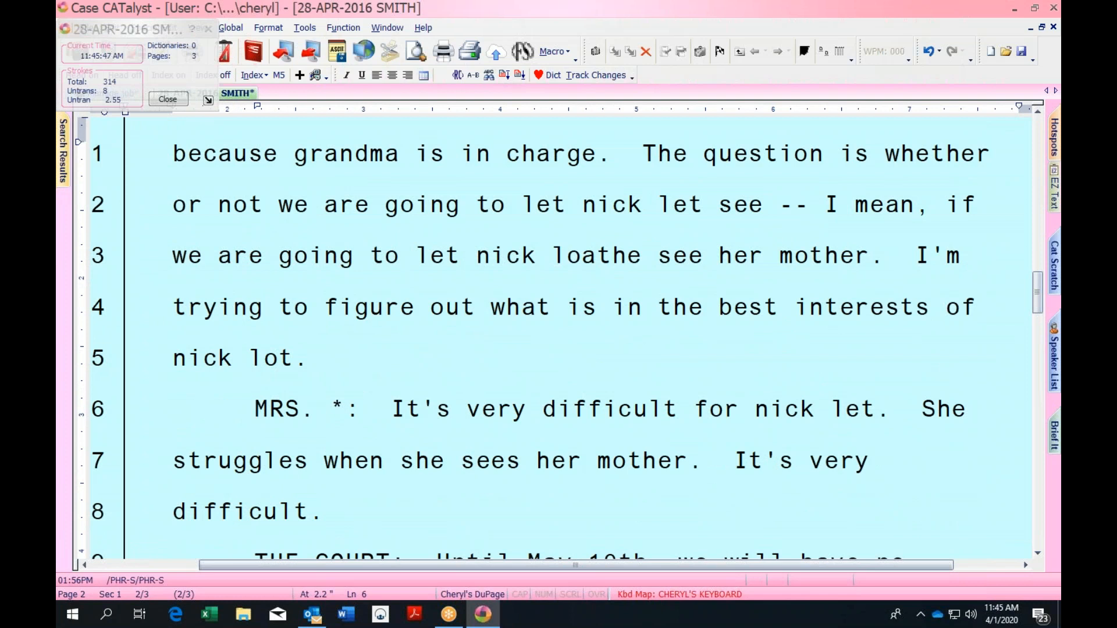
{"action": "key", "text": "ctrl+shift+End"}
{"action": "key", "text": "Delete"}
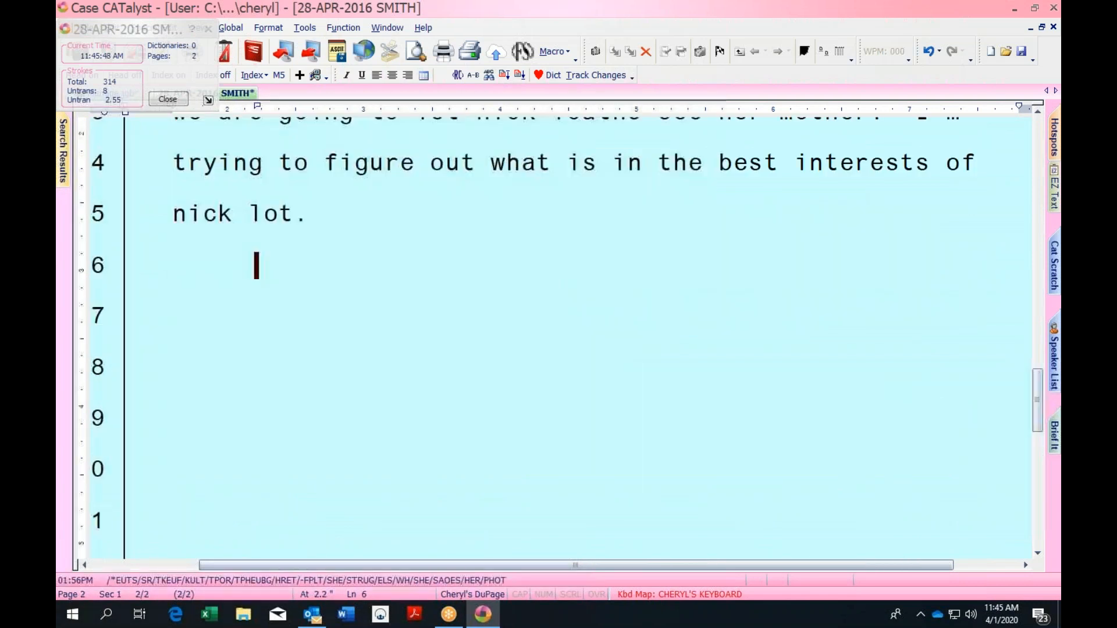
{"action": "key", "text": "Up"}
{"action": "key", "text": "Up"}
{"action": "key", "text": "Up"}
{"action": "key", "text": "Up"}
{"action": "key", "text": "Up"}
{"action": "key", "text": "Up"}
{"action": "key", "text": "Up"}
{"action": "key", "text": "Up"}
{"action": "key", "text": "Up"}
{"action": "key", "text": "Up"}
{"action": "key", "text": "Up"}
{"action": "key", "text": "Up"}
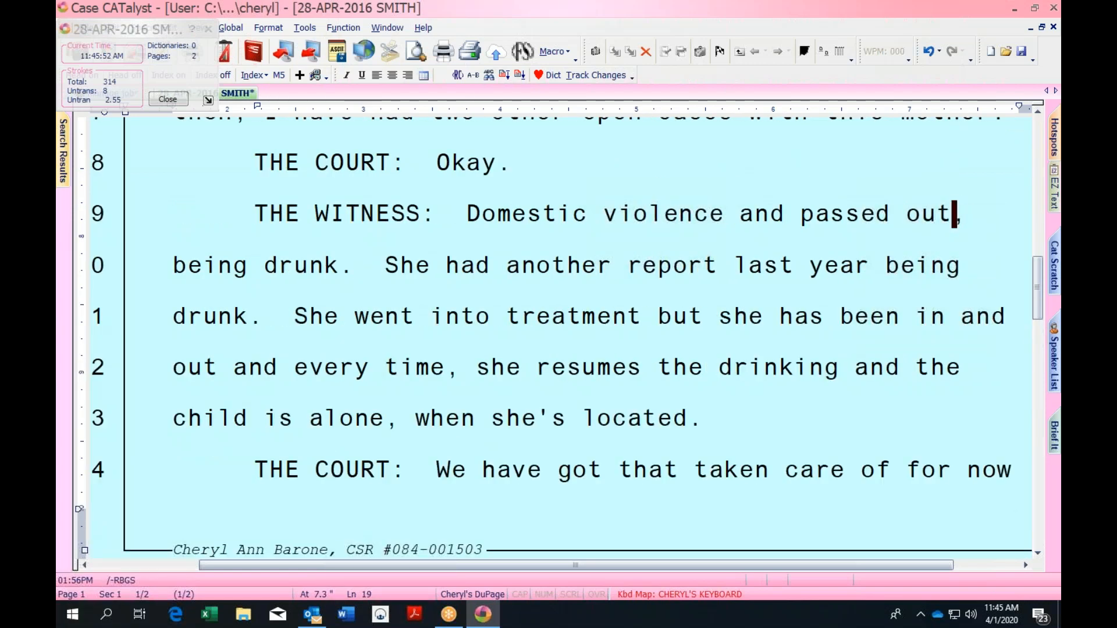
Check the audio playback speed settings, then return to the top of the transcript
{"action": "key", "text": "alt+p"}
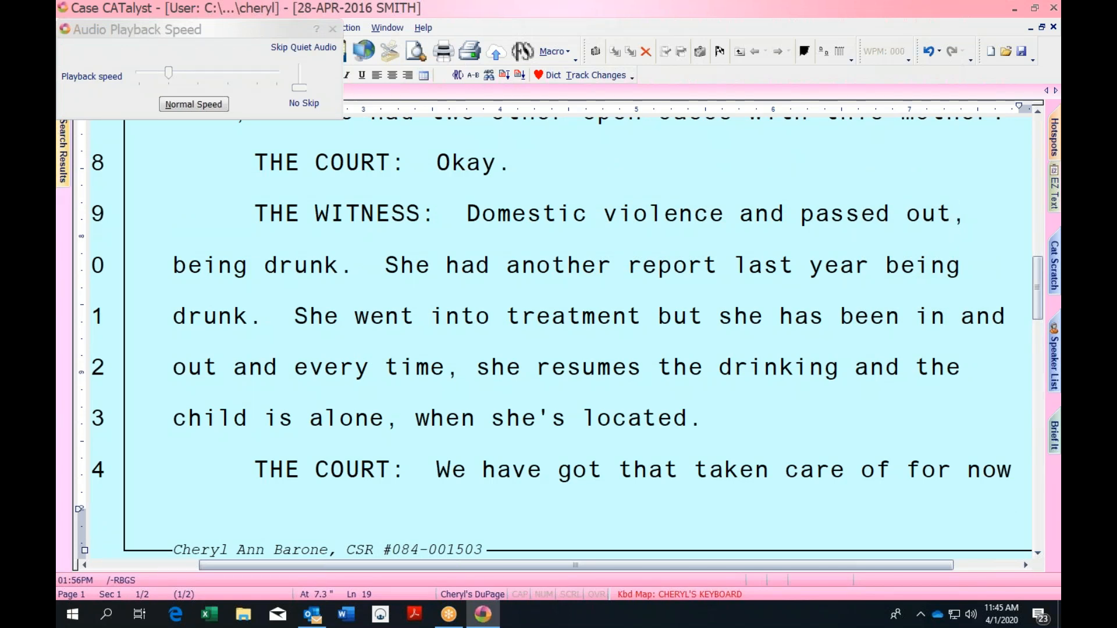
{"action": "key", "text": "Escape"}
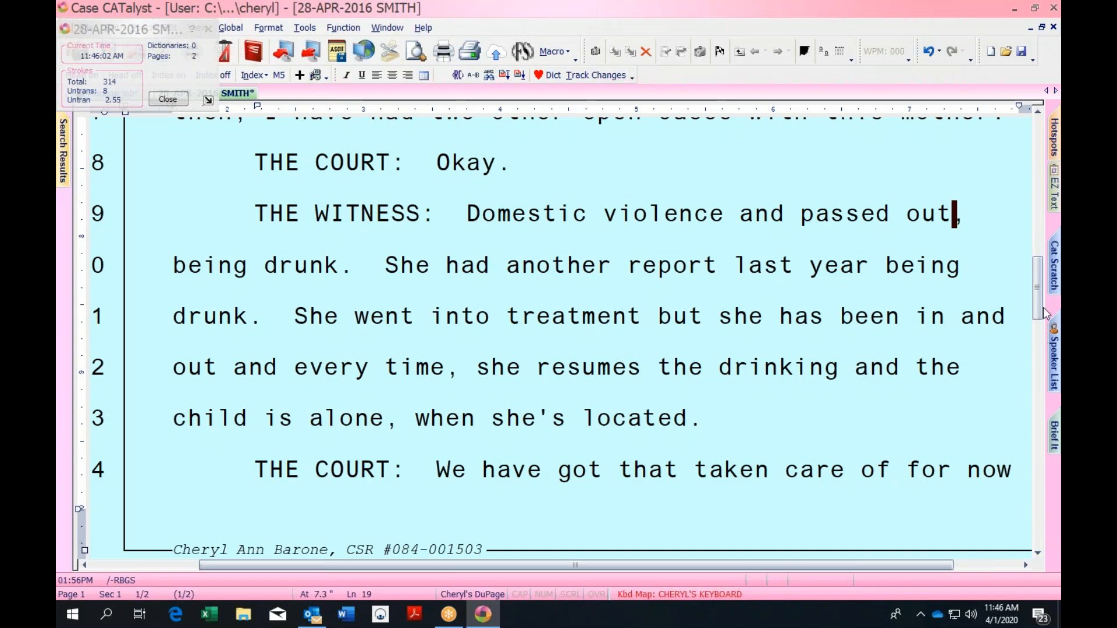
{"action": "left_click_drag", "start_coordinate": [1040, 308], "coordinate": [1038, 142]}
{"action": "left_click", "coordinate": [168, 257]}
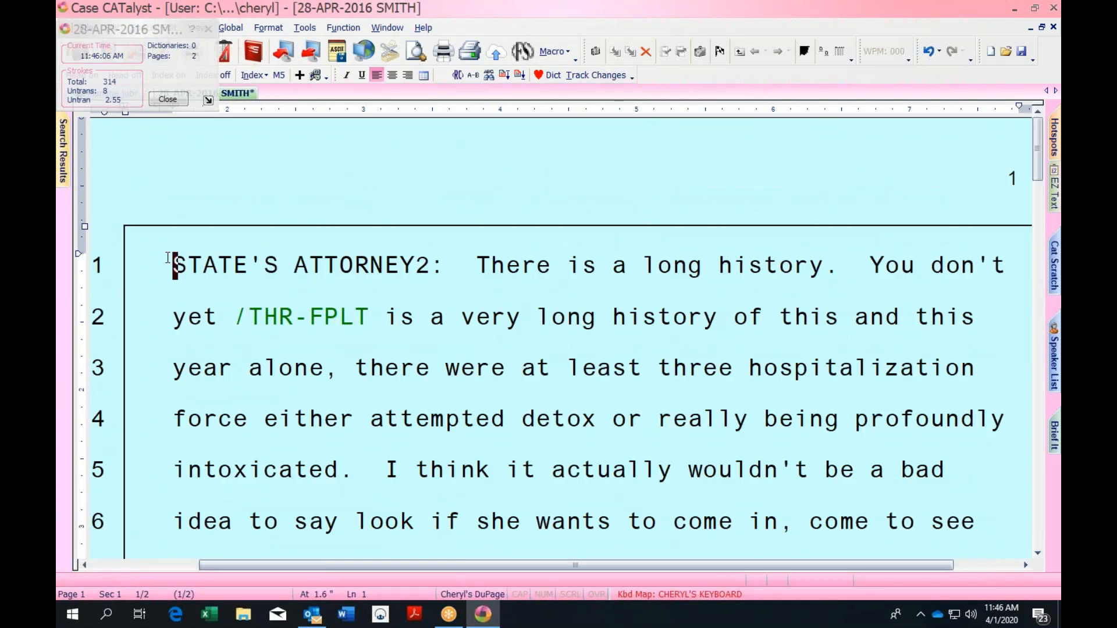
Include the CRIMTITLE jury title page at line 1 of the SMITH transcript
{"action": "key", "text": "alt+i"}
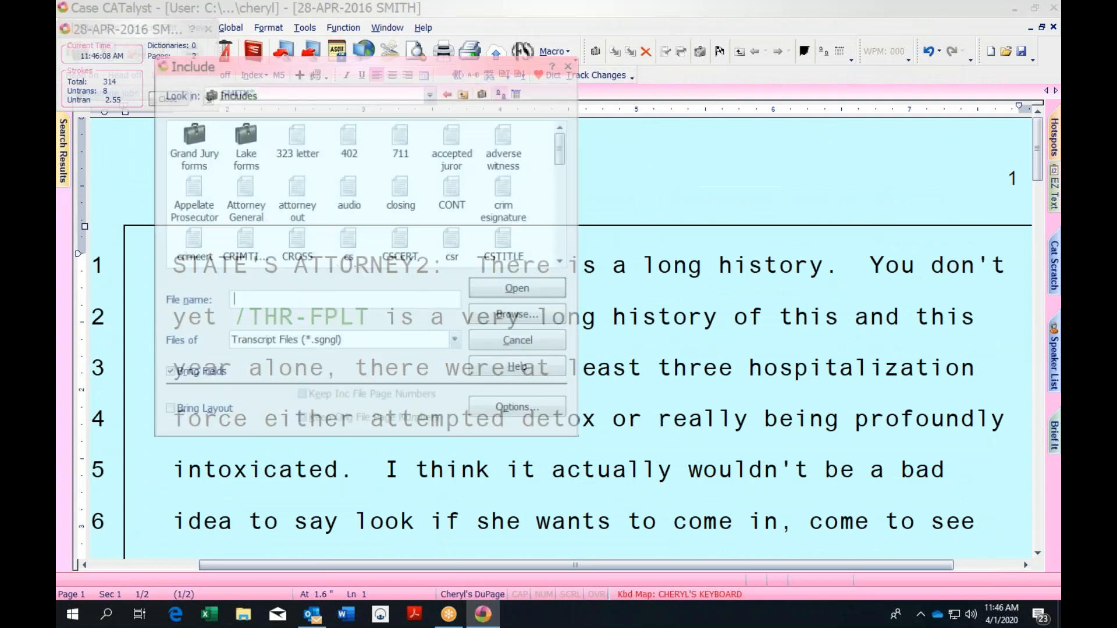
{"action": "type", "text": "crimtITLE"}
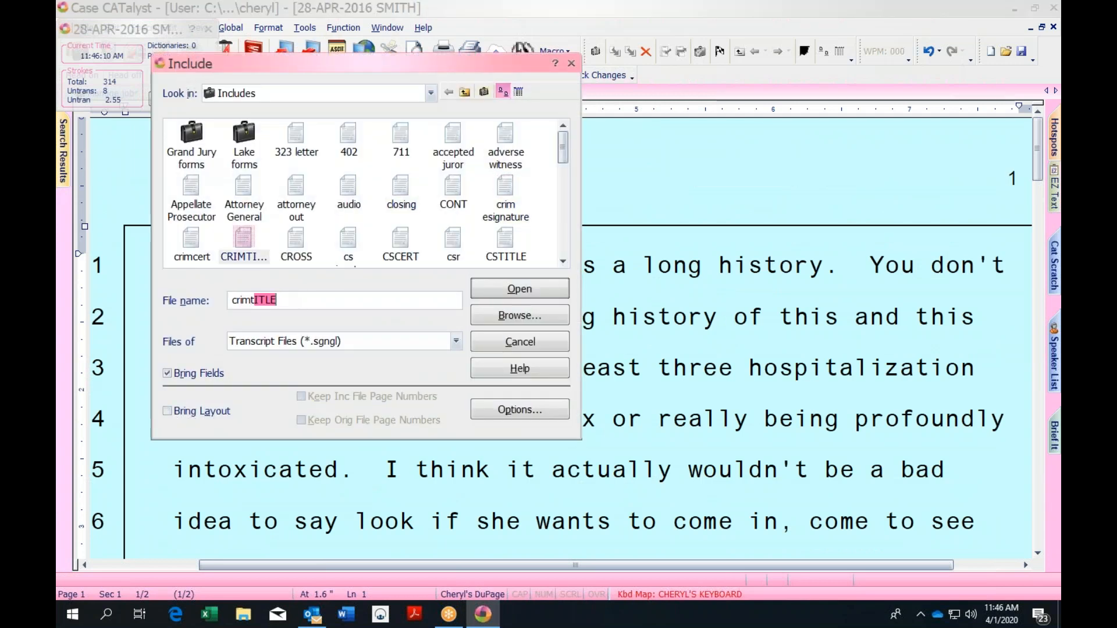
{"action": "key", "text": "Return"}
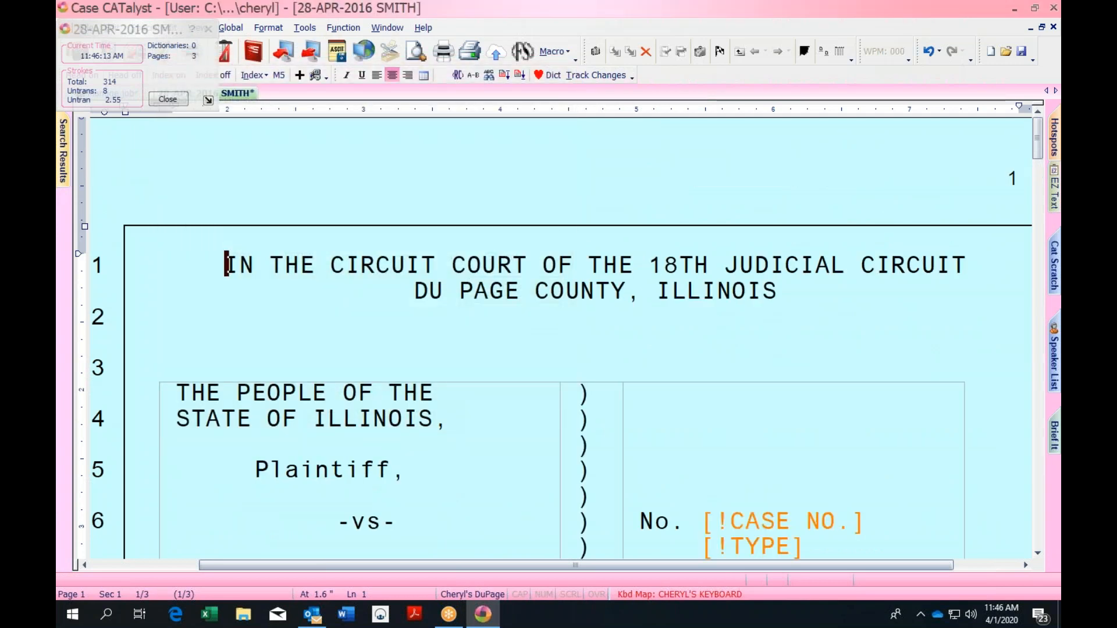
Check the inserted title page's judge line and close the stroke statistics window
{"action": "key", "text": "Down"}
{"action": "key", "text": "Down"}
{"action": "key", "text": "Down"}
{"action": "key", "text": "Down"}
{"action": "key", "text": "Down"}
{"action": "key", "text": "Down"}
{"action": "key", "text": "Down"}
{"action": "key", "text": "Down"}
{"action": "key", "text": "Down"}
{"action": "key", "text": "Down"}
{"action": "key", "text": "Down"}
{"action": "key", "text": "Down"}
{"action": "key", "text": "Down"}
{"action": "key", "text": "Down"}
{"action": "key", "text": "Down"}
{"action": "key", "text": "Down"}
{"action": "key", "text": "Down"}
{"action": "key", "text": "Down"}
{"action": "key", "text": "Down"}
{"action": "key", "text": "Down"}
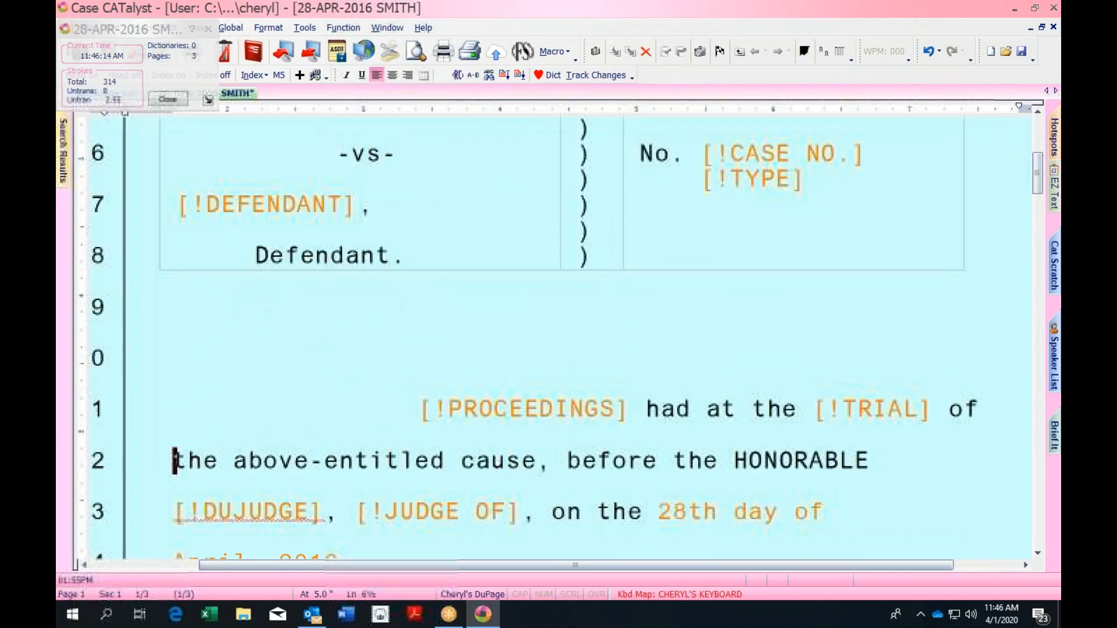
{"action": "key", "text": "Up"}
{"action": "key", "text": "Up"}
{"action": "key", "text": "Up"}
{"action": "key", "text": "Up"}
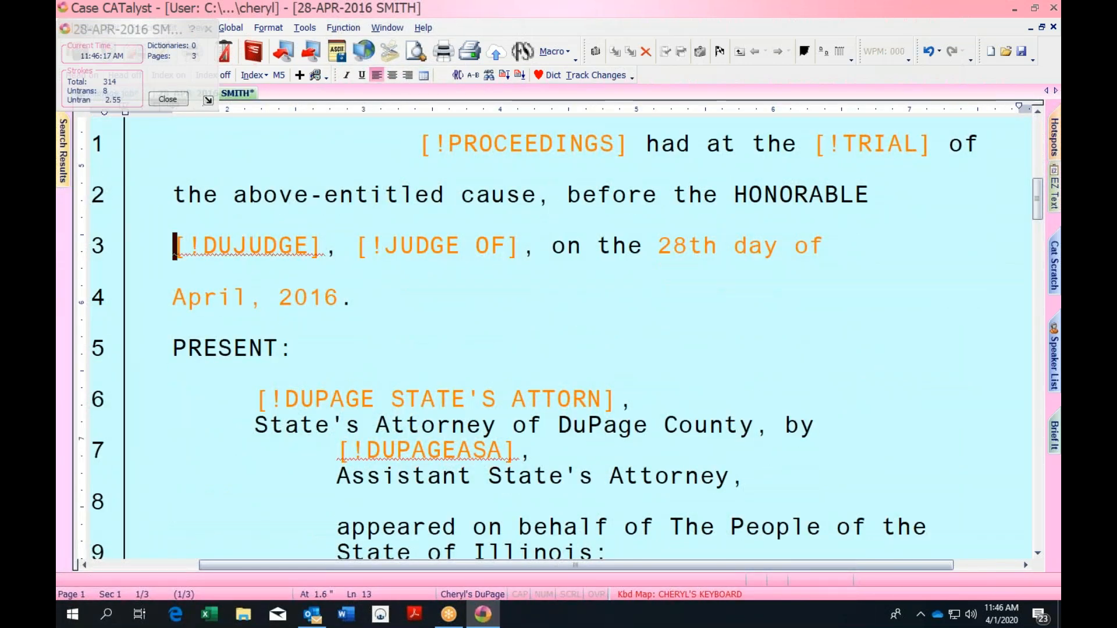
{"action": "left_click", "coordinate": [167, 99]}
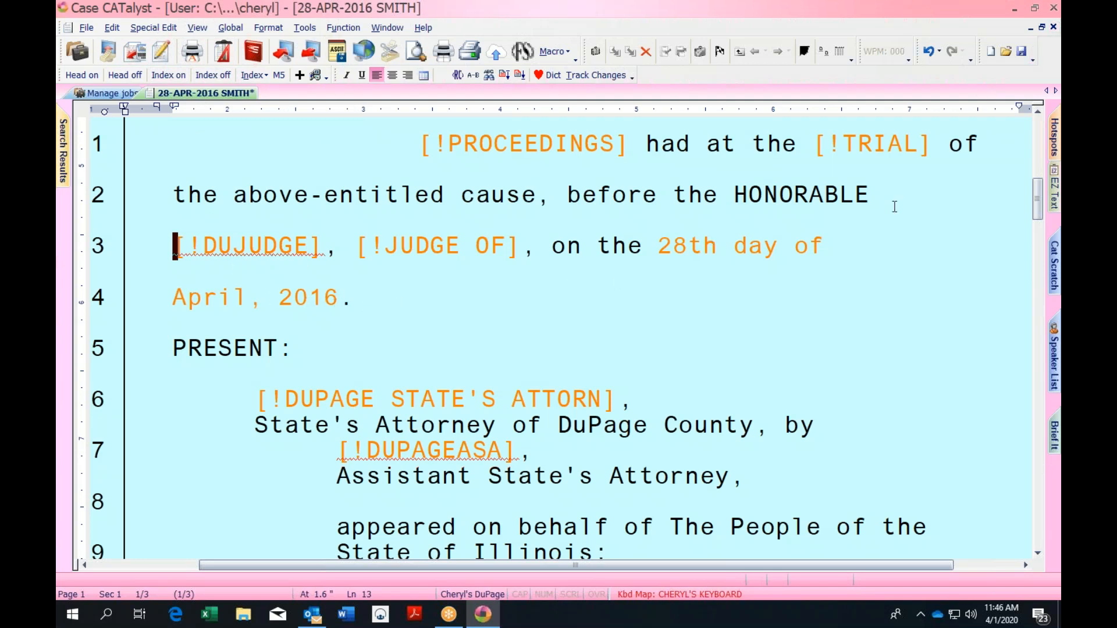
Close the 28-APR-2016 SMITH transcript, choosing Yes in the History dialog to save changes
{"action": "left_click", "coordinate": [1053, 28]}
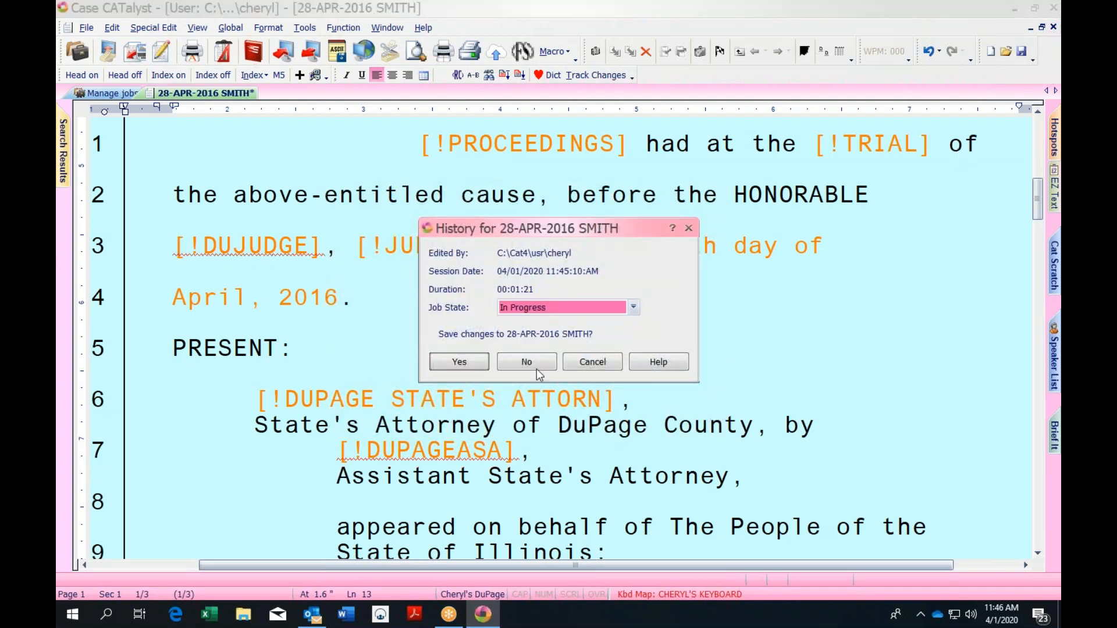
{"action": "left_click", "coordinate": [459, 362]}
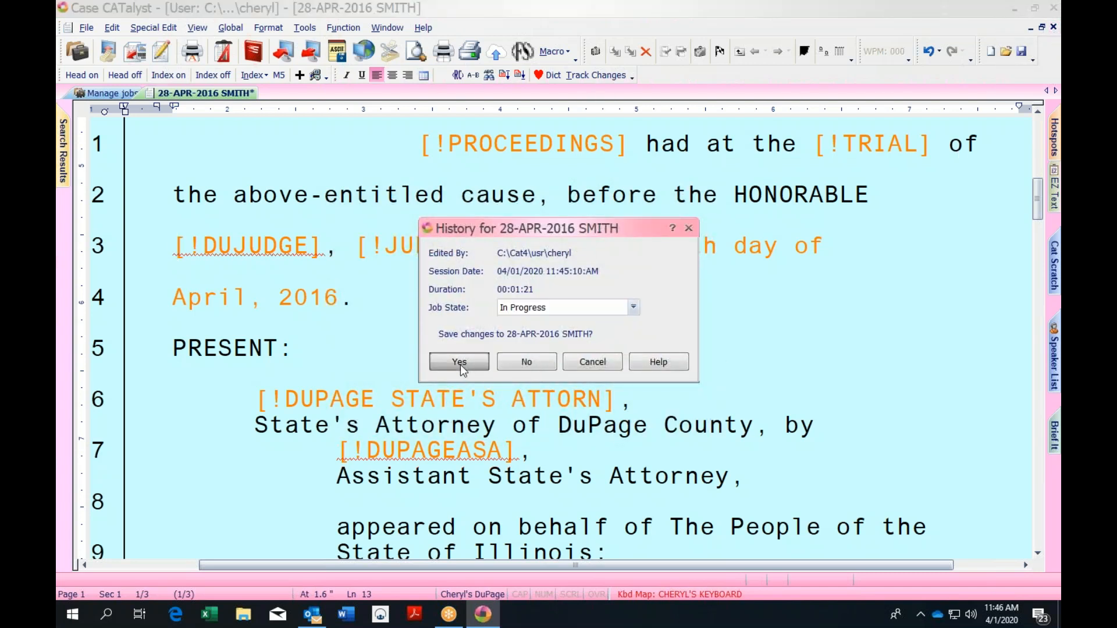
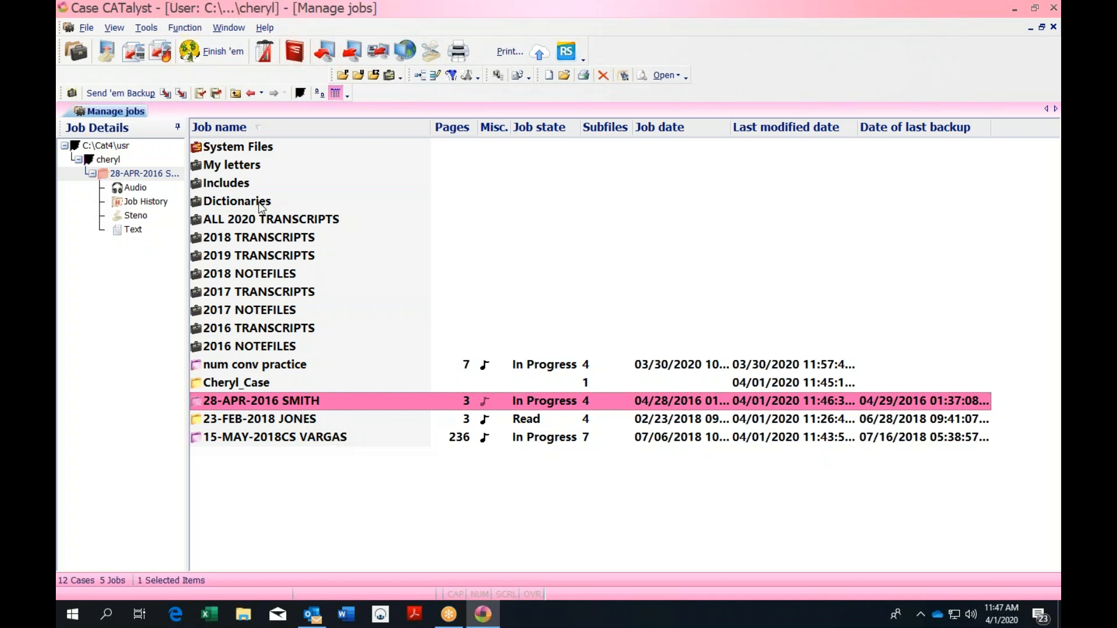
Open the CRIMTITLE job from the Includes case
{"action": "double_click", "coordinate": [233, 183]}
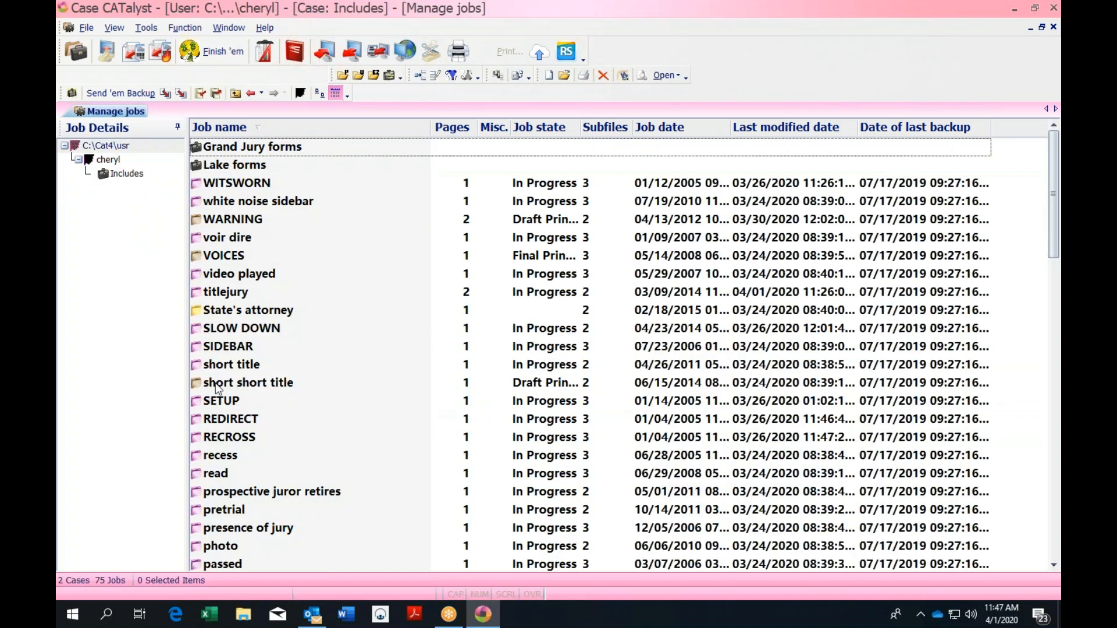
{"action": "type", "text": "cri"}
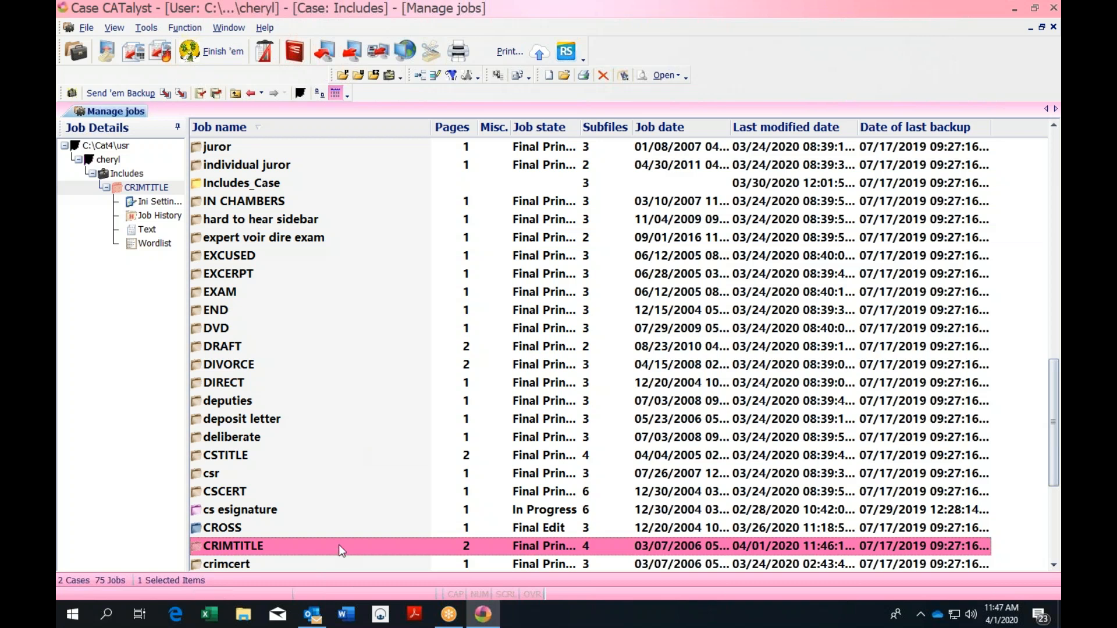
{"action": "double_click", "coordinate": [339, 546]}
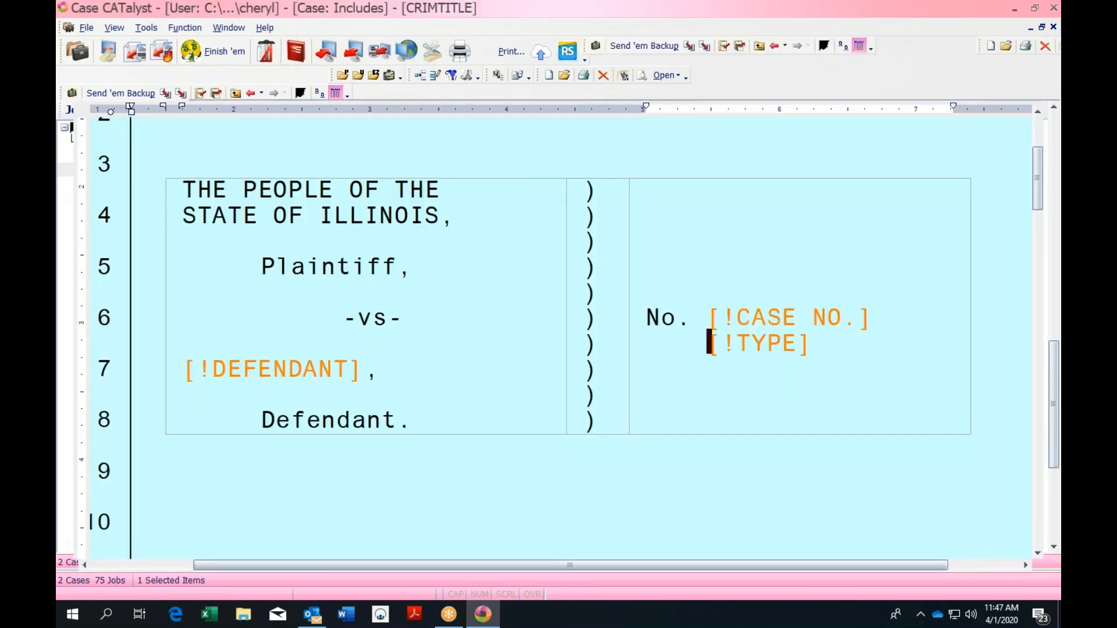
Scroll down and place the insertion point before '7th' in the March 7, 2006 date on line 13
{"action": "left_click_drag", "start_coordinate": [1039, 185], "coordinate": [1039, 245]}
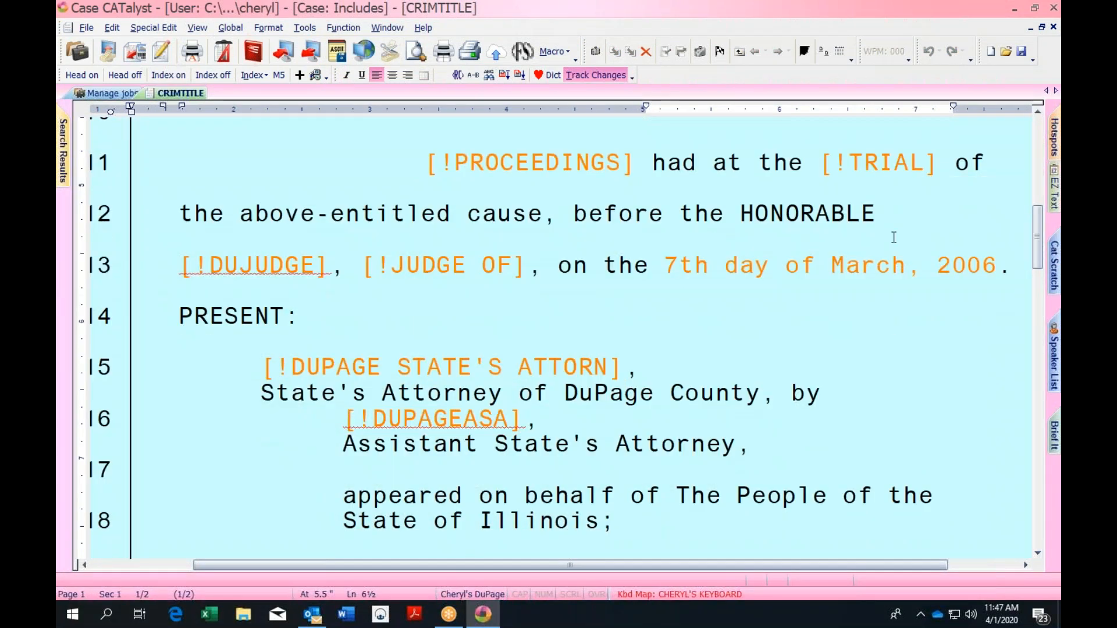
{"action": "left_click", "coordinate": [665, 258]}
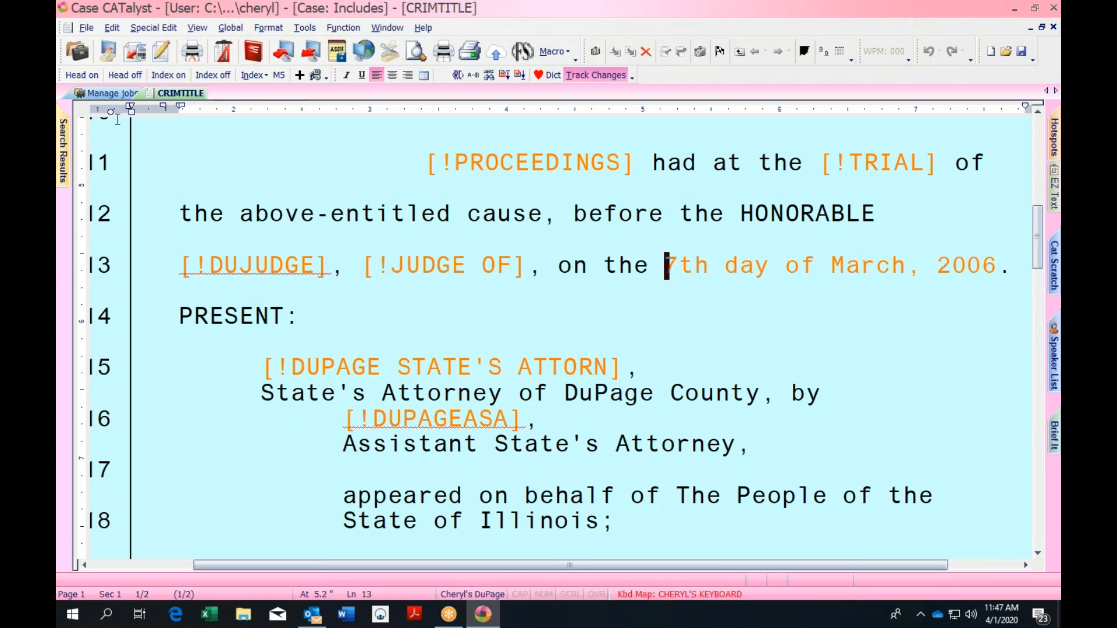
{"action": "left_click", "coordinate": [86, 29]}
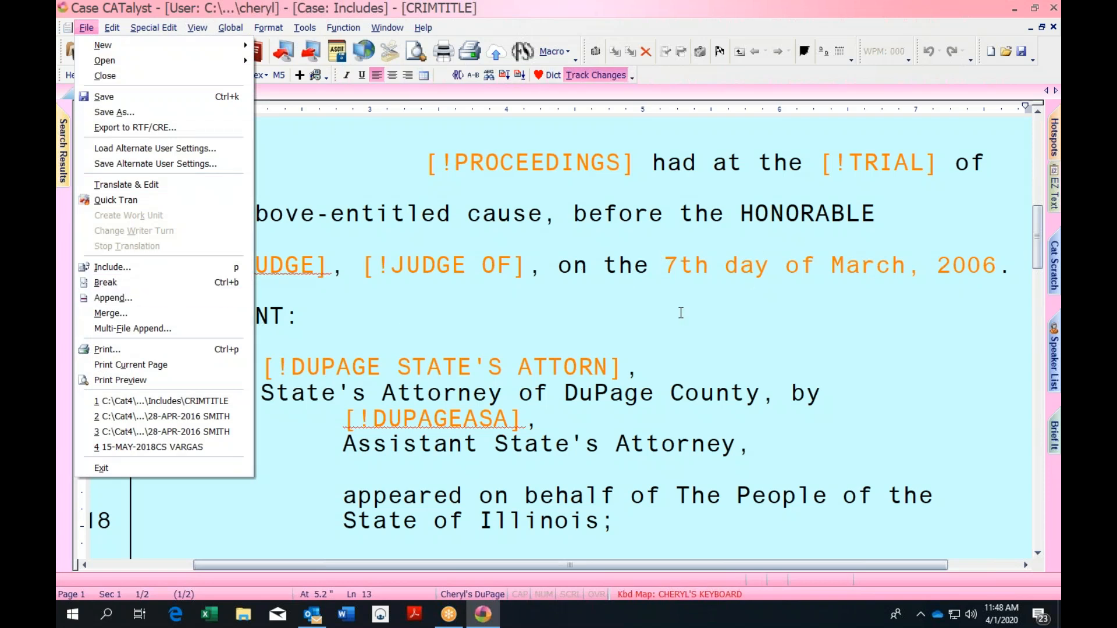
Bring up the field list and position the insertion point just before '7th' on line 13
{"action": "key", "text": "Right"}
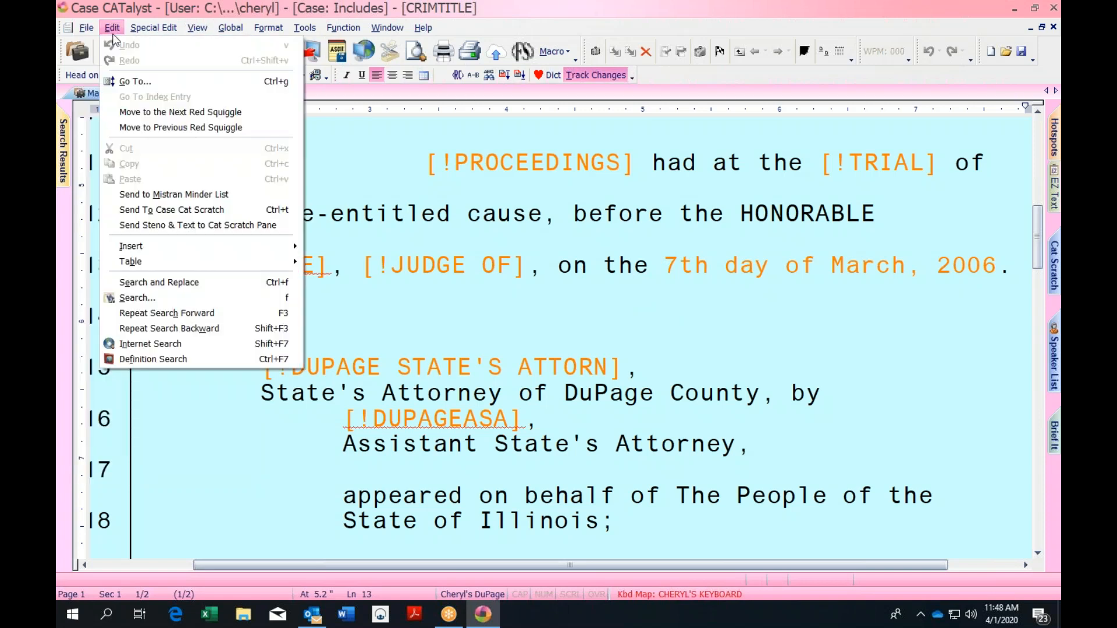
{"action": "mouse_move", "coordinate": [237, 242]}
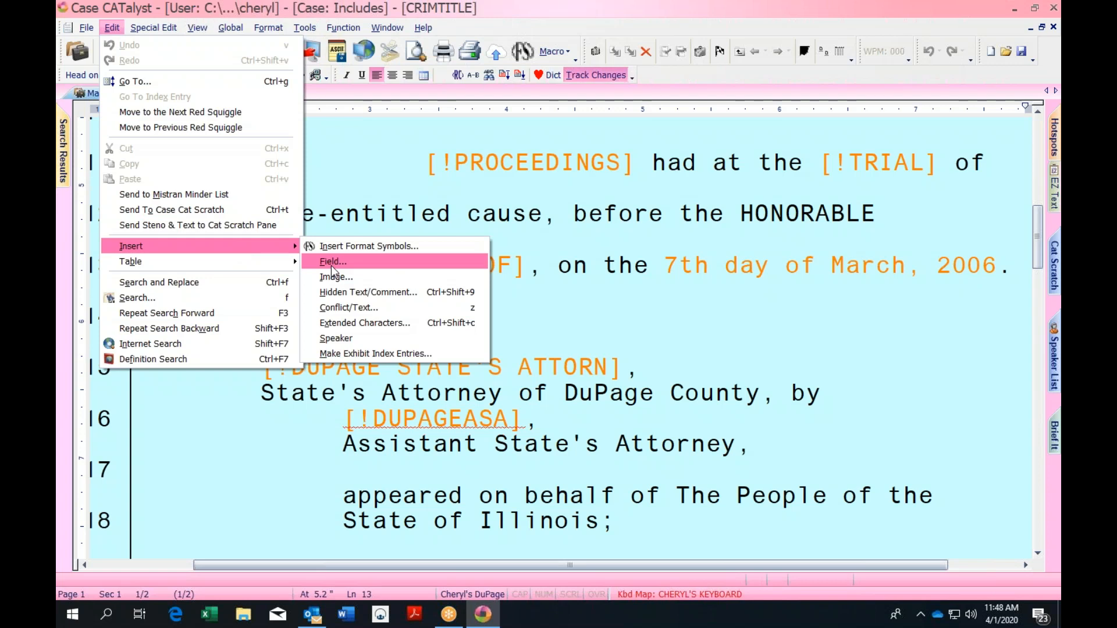
{"action": "key", "text": "Escape"}
{"action": "key", "text": "Escape"}
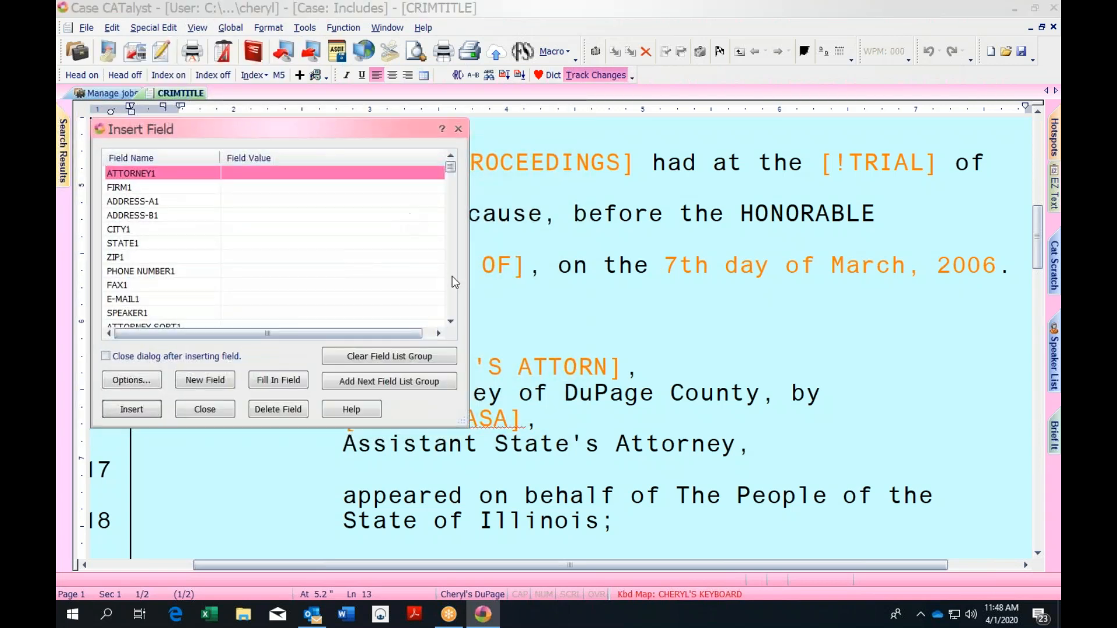
{"action": "left_click", "coordinate": [452, 321]}
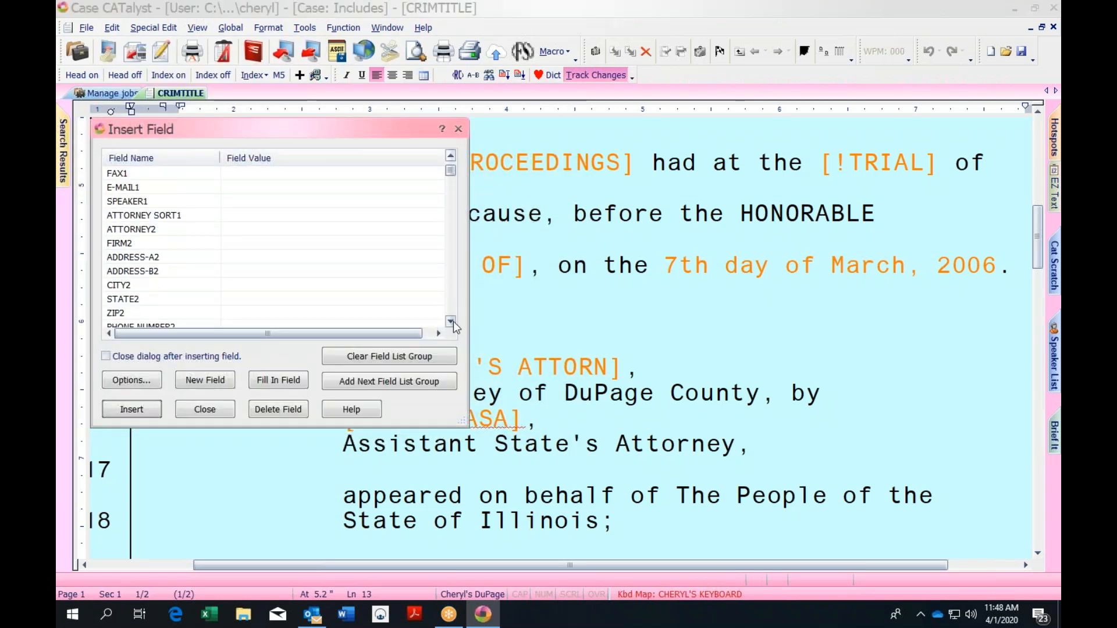
{"action": "left_click_drag", "start_coordinate": [452, 321], "coordinate": [449, 325]}
{"action": "left_click_drag", "start_coordinate": [453, 202], "coordinate": [453, 239]}
{"action": "left_click", "coordinate": [644, 265]}
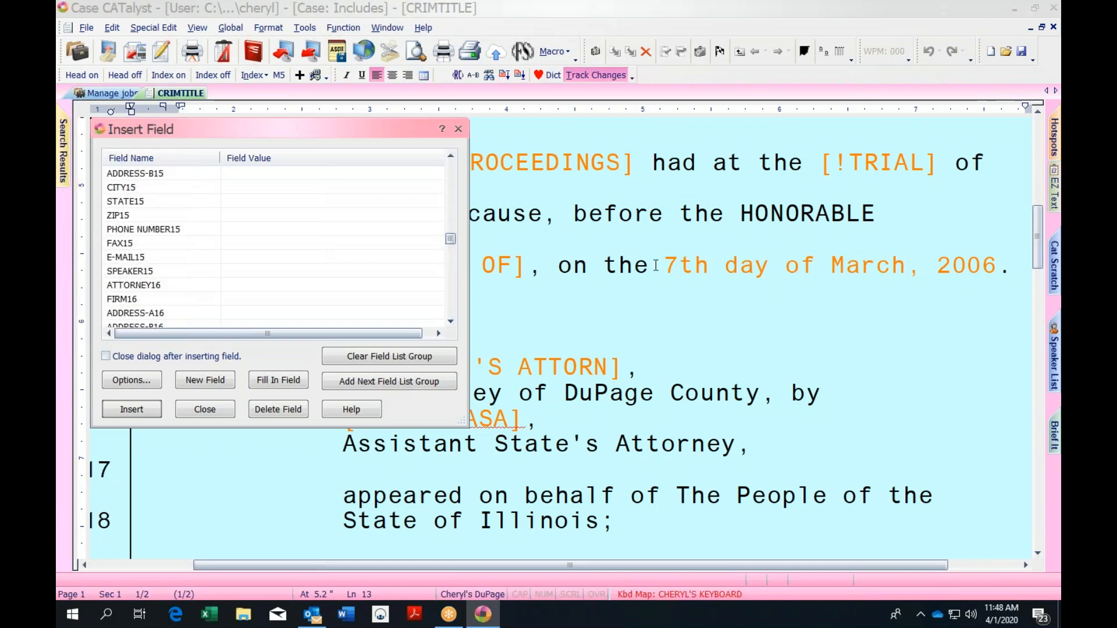
{"action": "key", "text": "Right"}
{"action": "left_click_drag", "start_coordinate": [450, 324], "coordinate": [449, 321]}
{"action": "left_click_drag", "start_coordinate": [449, 251], "coordinate": [451, 269]}
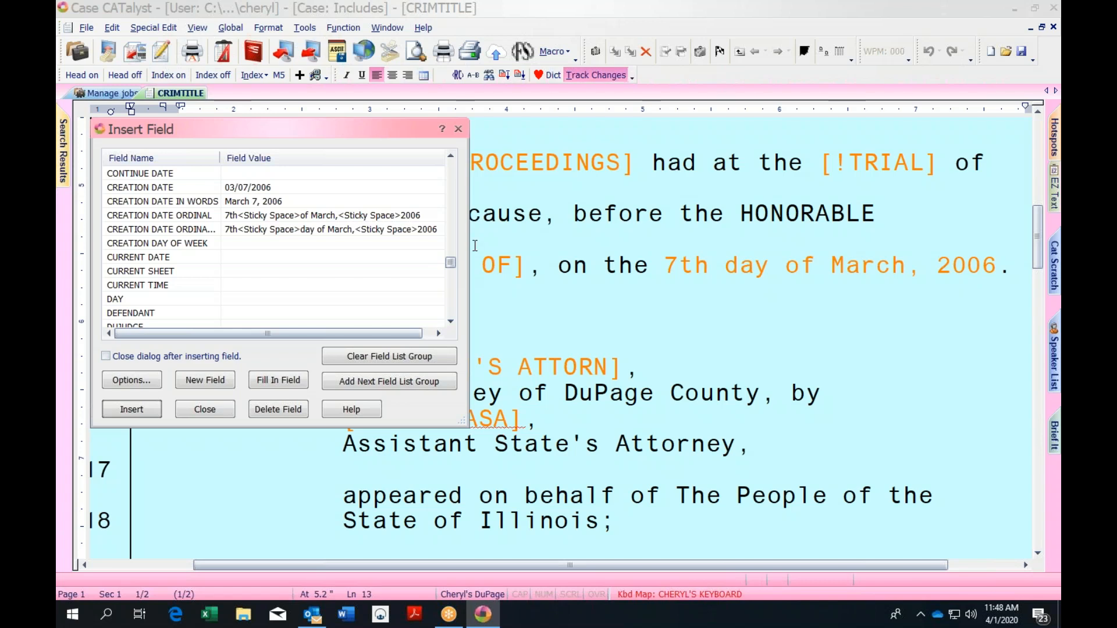
Insert the CREATION DATE ORDINAL field ahead of the existing date
{"action": "left_click", "coordinate": [323, 217]}
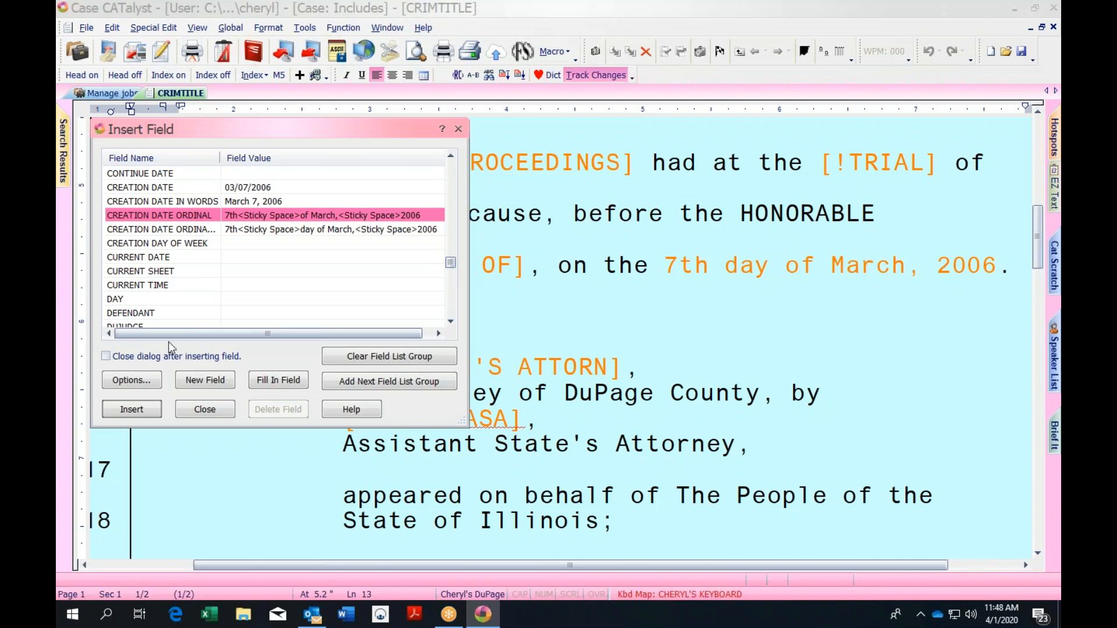
{"action": "left_click", "coordinate": [139, 410]}
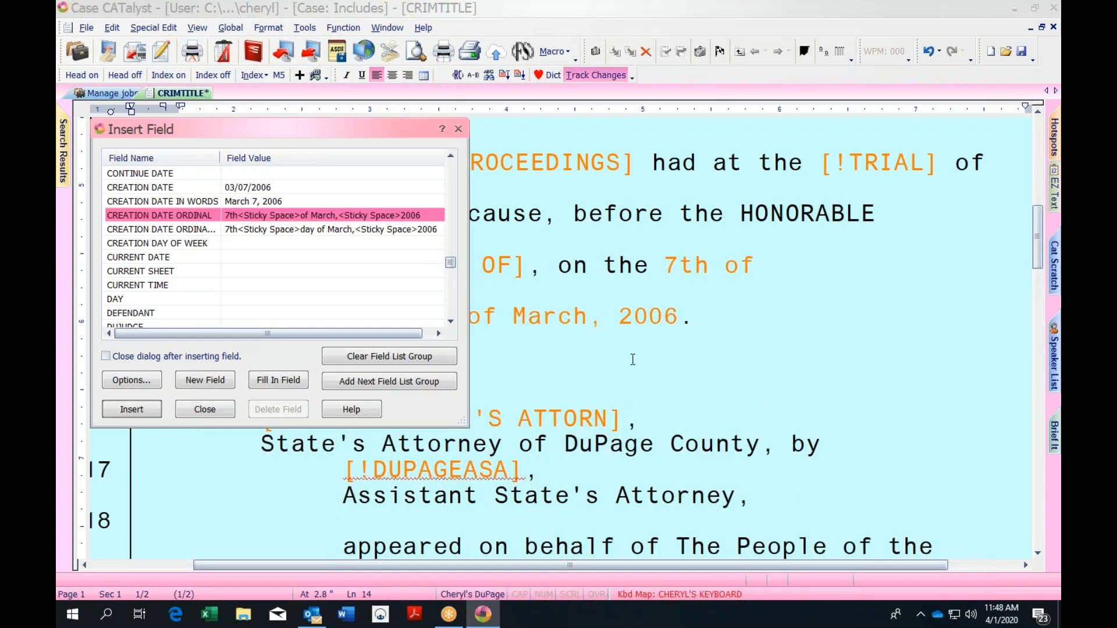
{"action": "left_click", "coordinate": [768, 315]}
{"action": "left_click", "coordinate": [458, 129]}
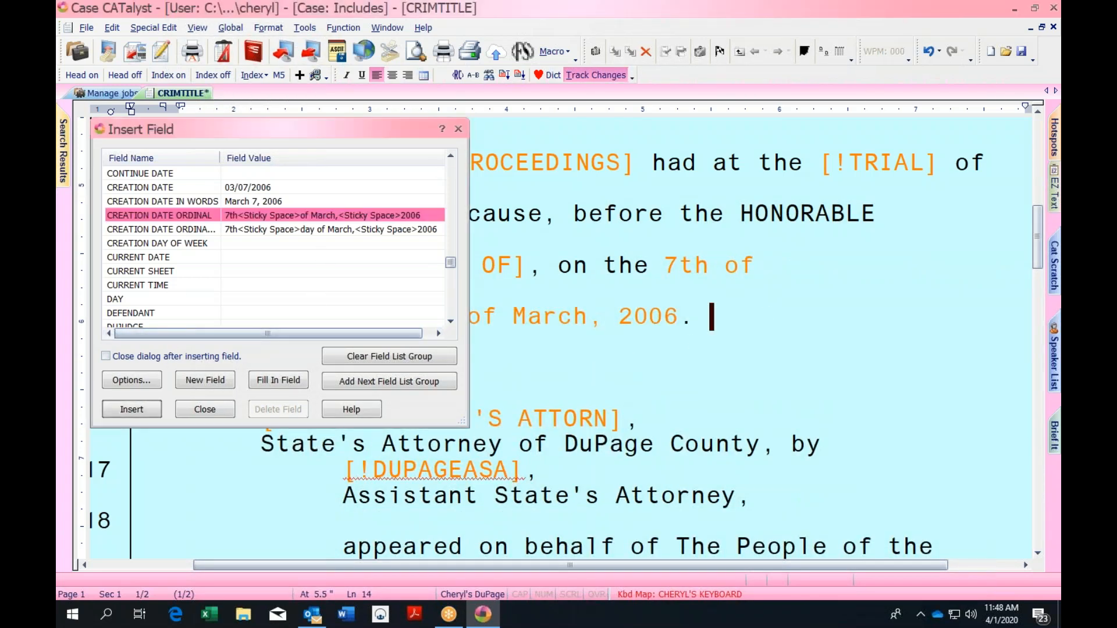
{"action": "left_click", "coordinate": [348, 317]}
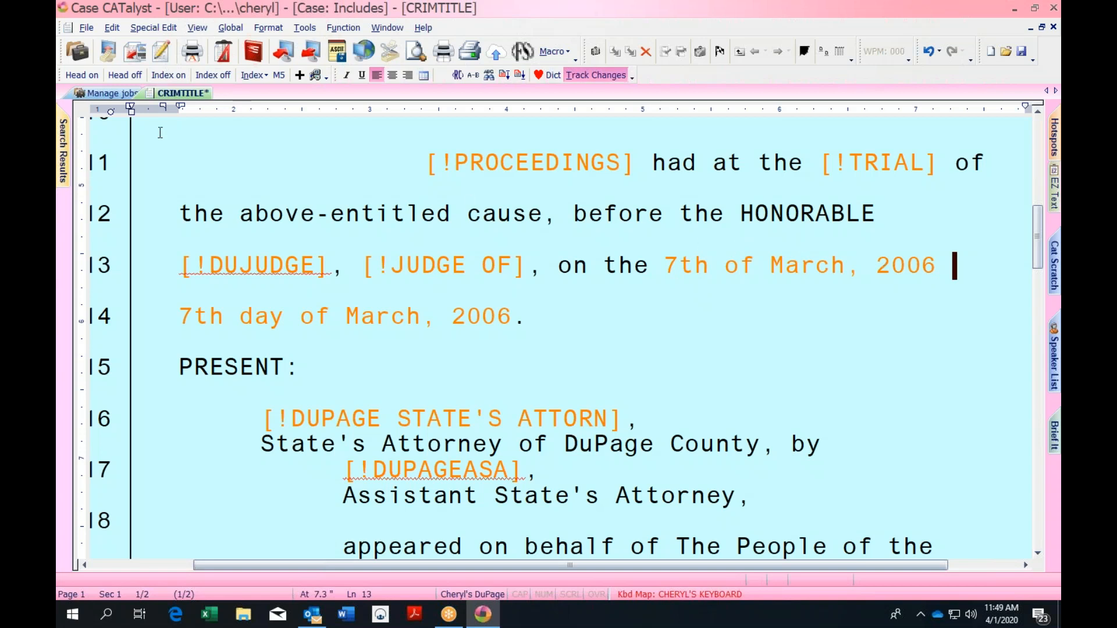
{"action": "left_click", "coordinate": [86, 28]}
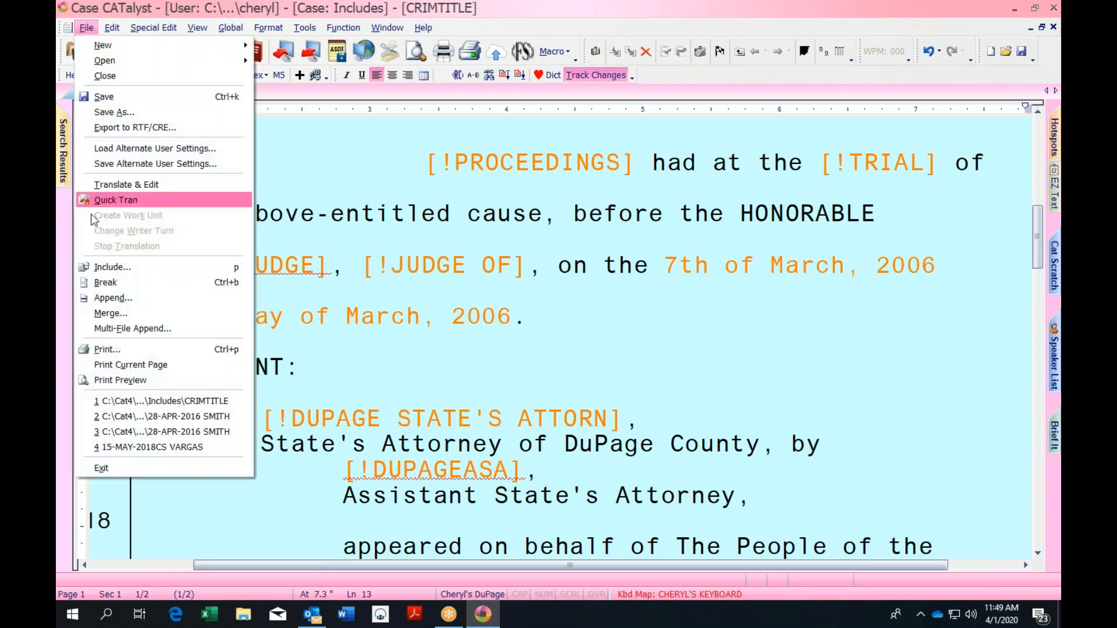
{"action": "mouse_move", "coordinate": [117, 29]}
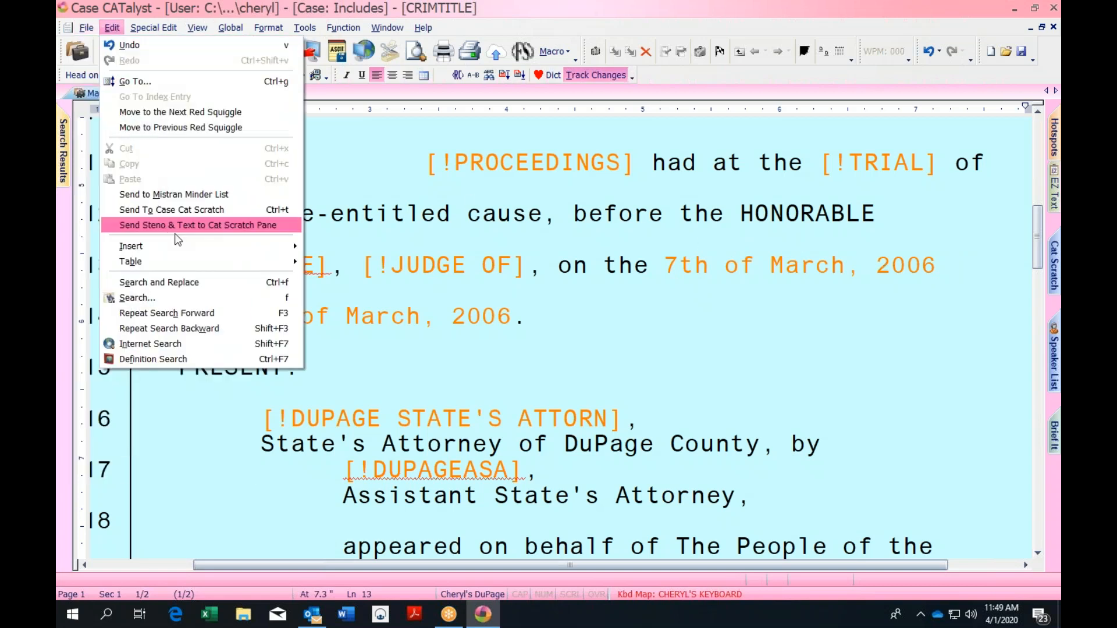
{"action": "mouse_move", "coordinate": [182, 251]}
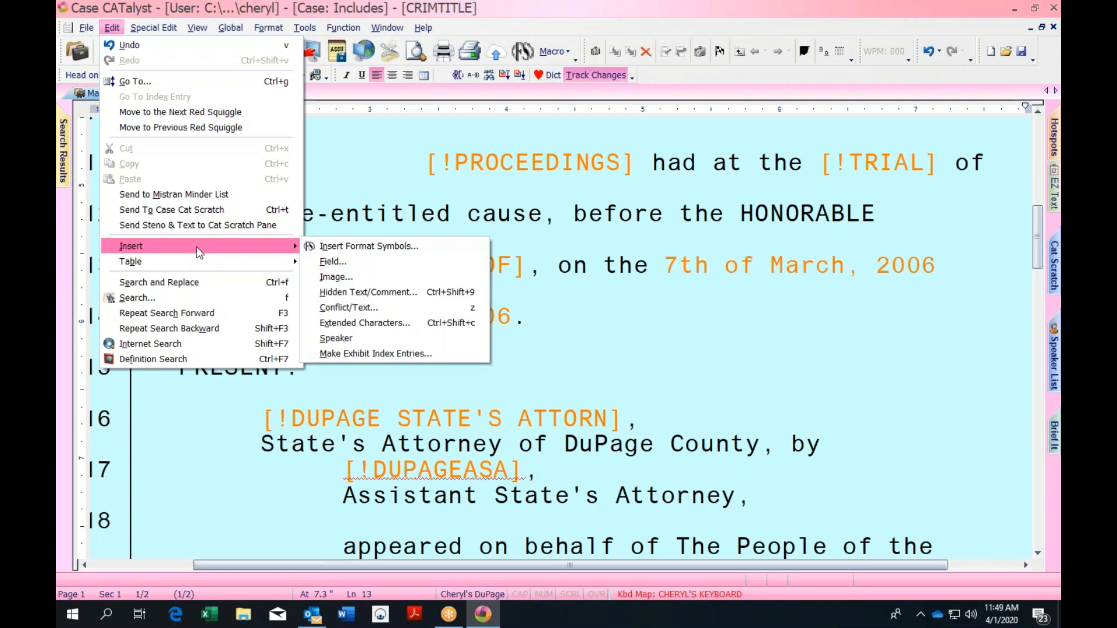
{"action": "left_click", "coordinate": [334, 262]}
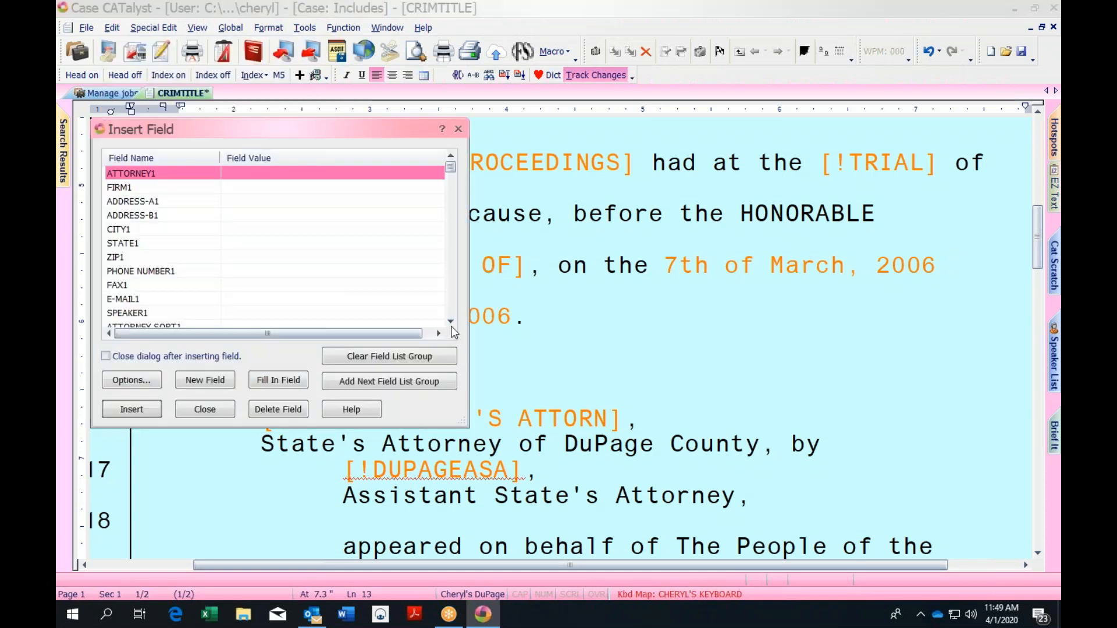
{"action": "left_click", "coordinate": [450, 322]}
{"action": "left_click", "coordinate": [451, 322]}
{"action": "left_click", "coordinate": [450, 322]}
{"action": "left_click", "coordinate": [451, 322]}
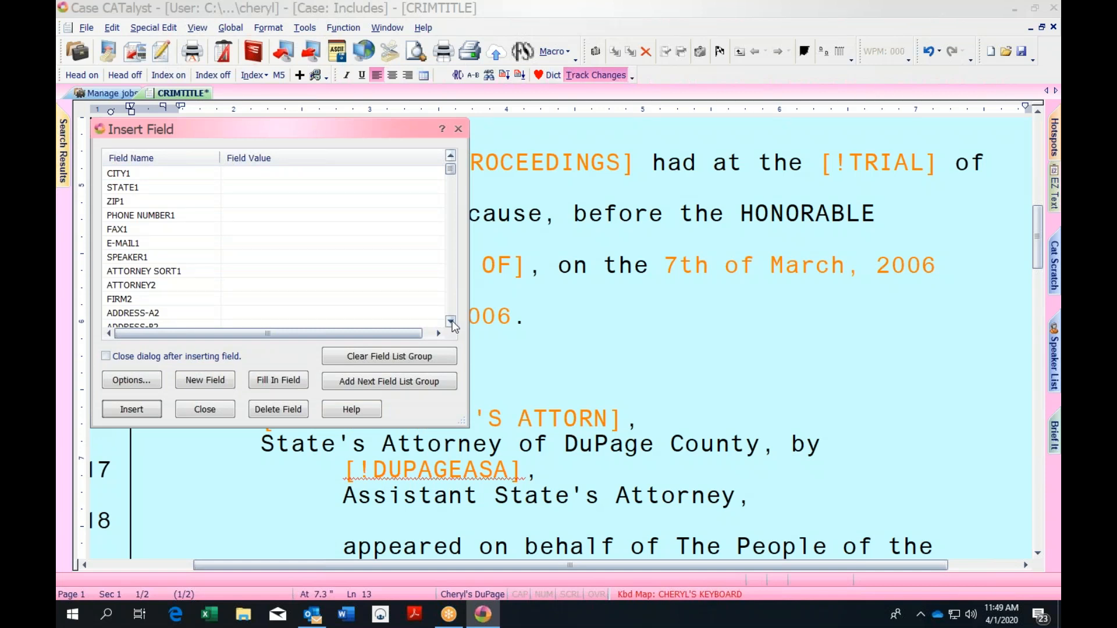
{"action": "left_click", "coordinate": [451, 322]}
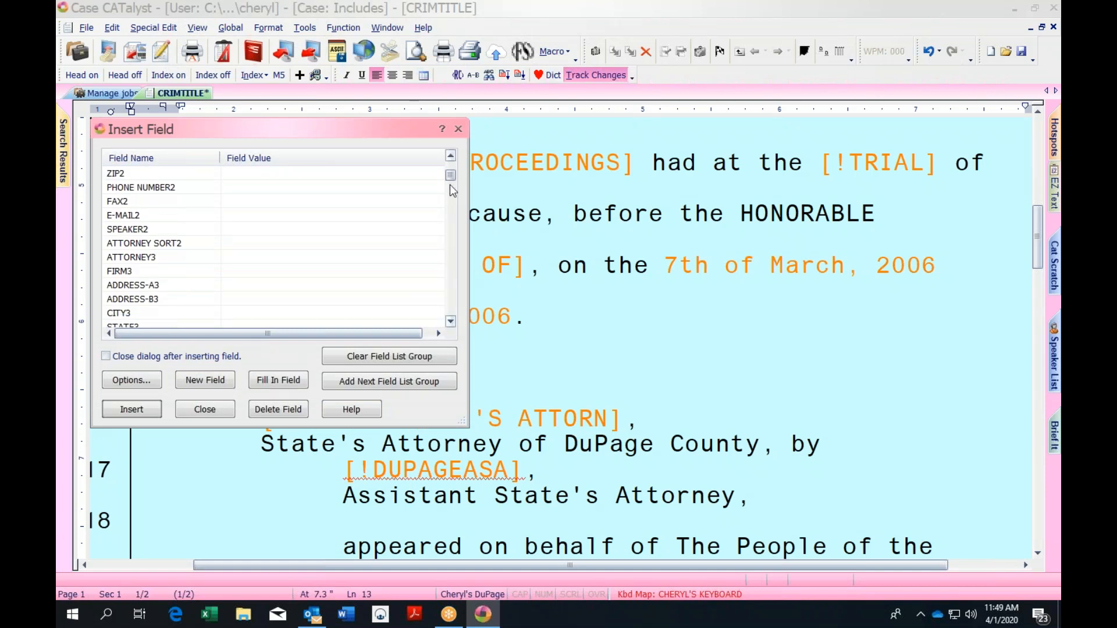
{"action": "left_click_drag", "start_coordinate": [452, 181], "coordinate": [452, 323]}
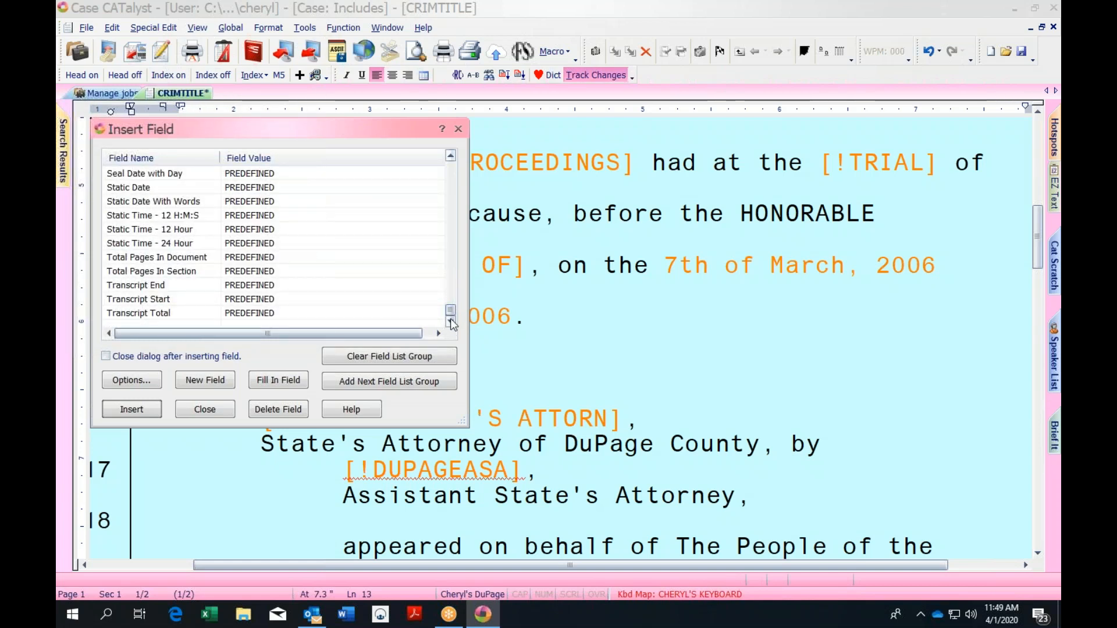
{"action": "left_click", "coordinate": [451, 156]}
{"action": "left_click", "coordinate": [451, 155]}
{"action": "left_click", "coordinate": [450, 155]}
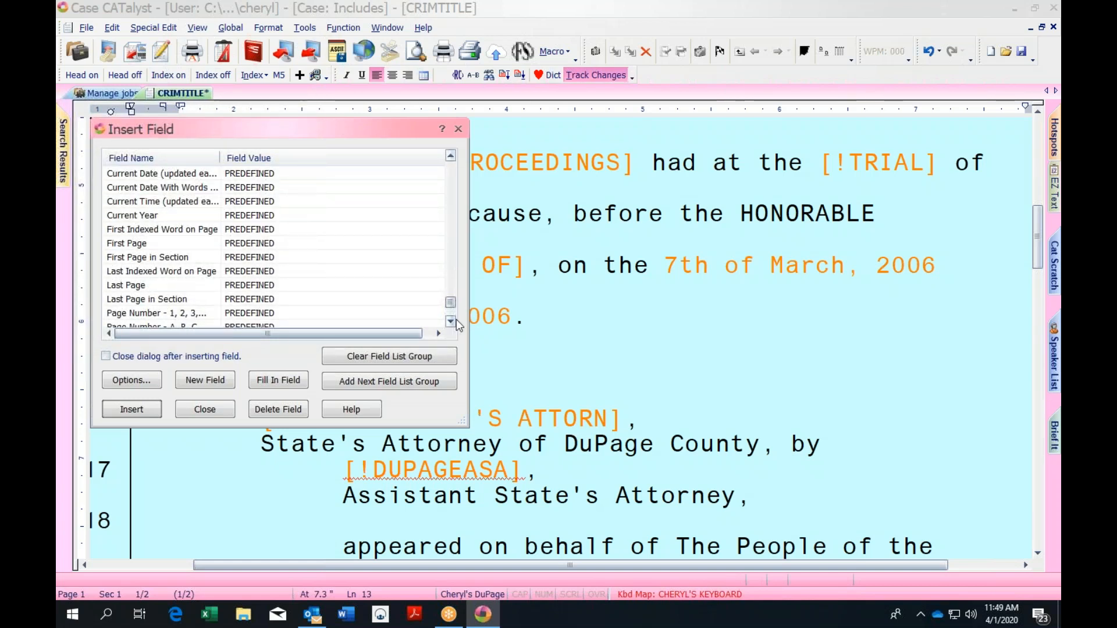
{"action": "left_click", "coordinate": [451, 156]}
{"action": "left_click", "coordinate": [451, 156]}
{"action": "left_click", "coordinate": [451, 156]}
{"action": "left_click", "coordinate": [451, 156]}
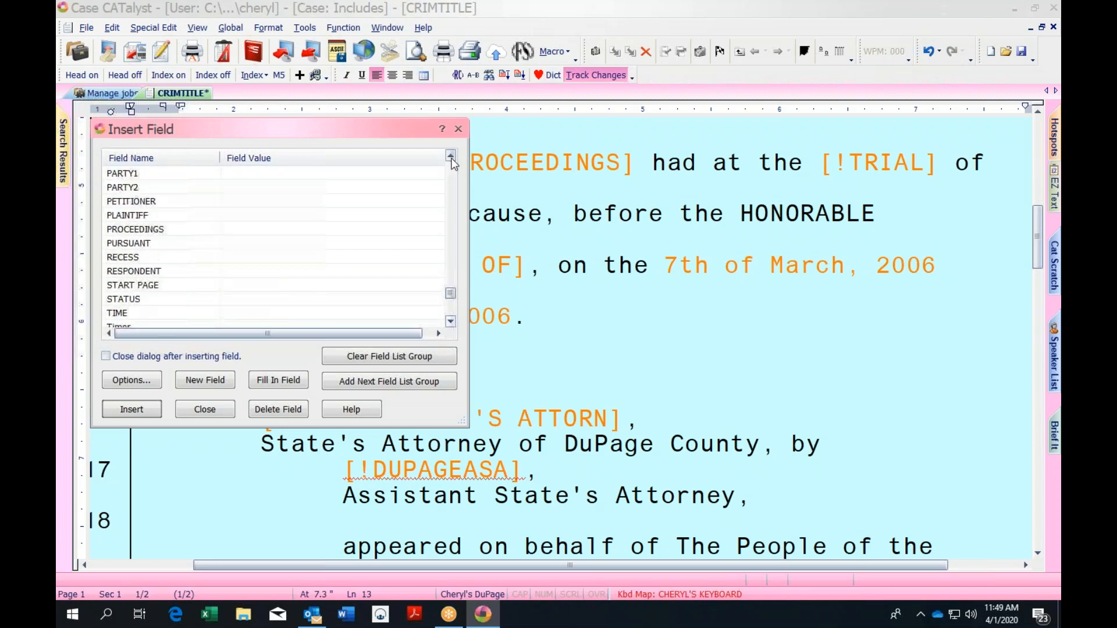
{"action": "left_click", "coordinate": [451, 158]}
{"action": "left_click_drag", "start_coordinate": [452, 292], "coordinate": [454, 284]}
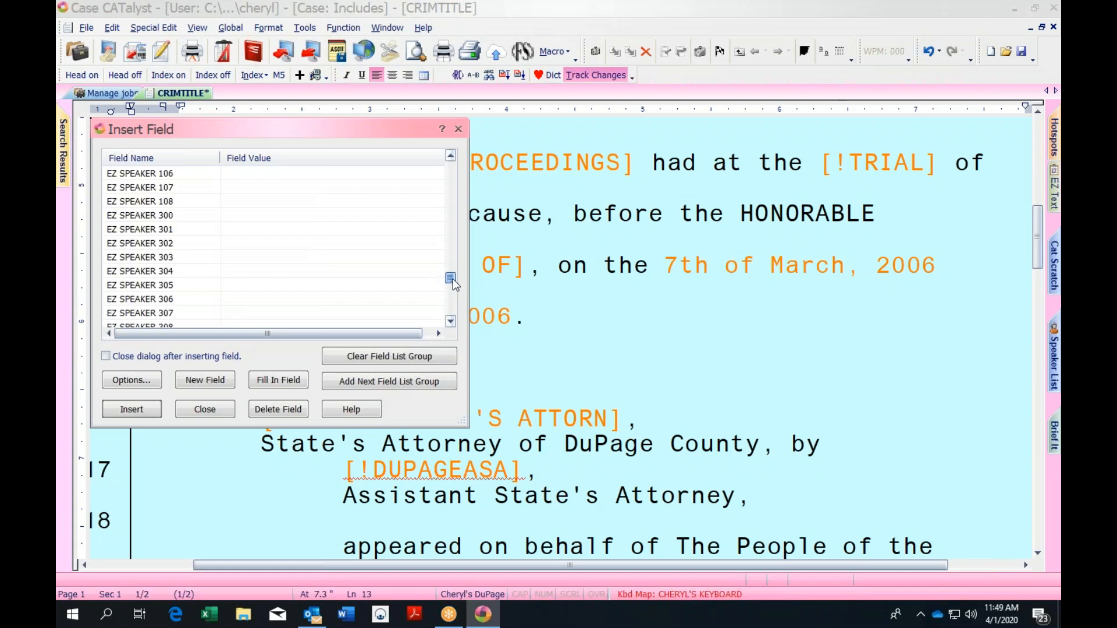
{"action": "left_click", "coordinate": [458, 128]}
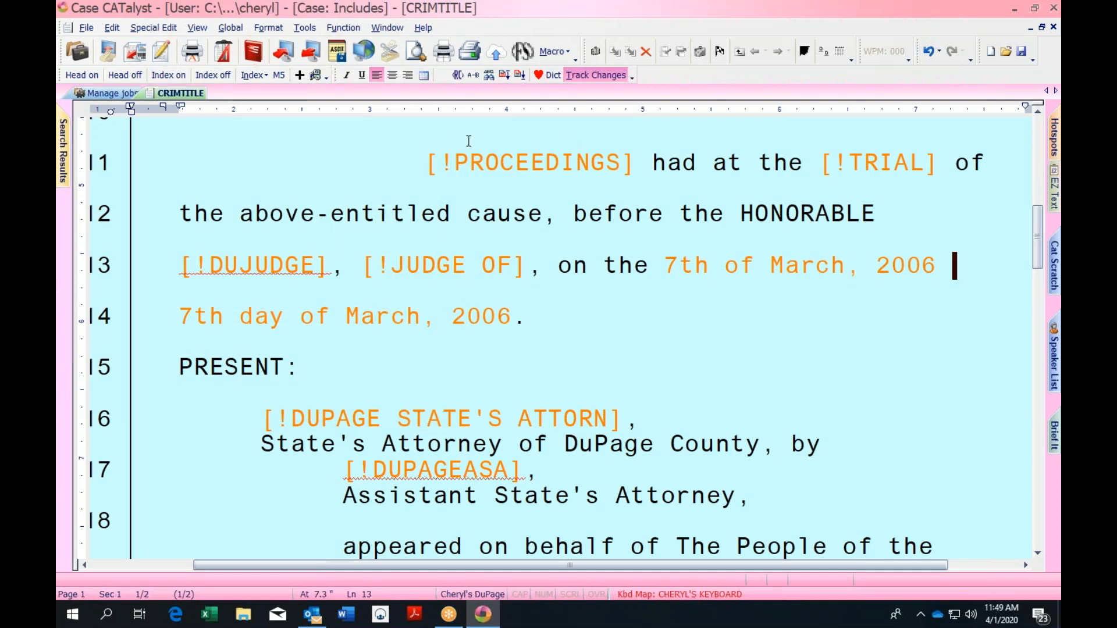
{"action": "left_click", "coordinate": [423, 141]}
{"action": "left_click", "coordinate": [810, 152]}
Fill the TRIAL field with 'hearing' and dismiss the judge fill-in without a name
{"action": "left_click_drag", "start_coordinate": [1034, 224], "coordinate": [1035, 166]}
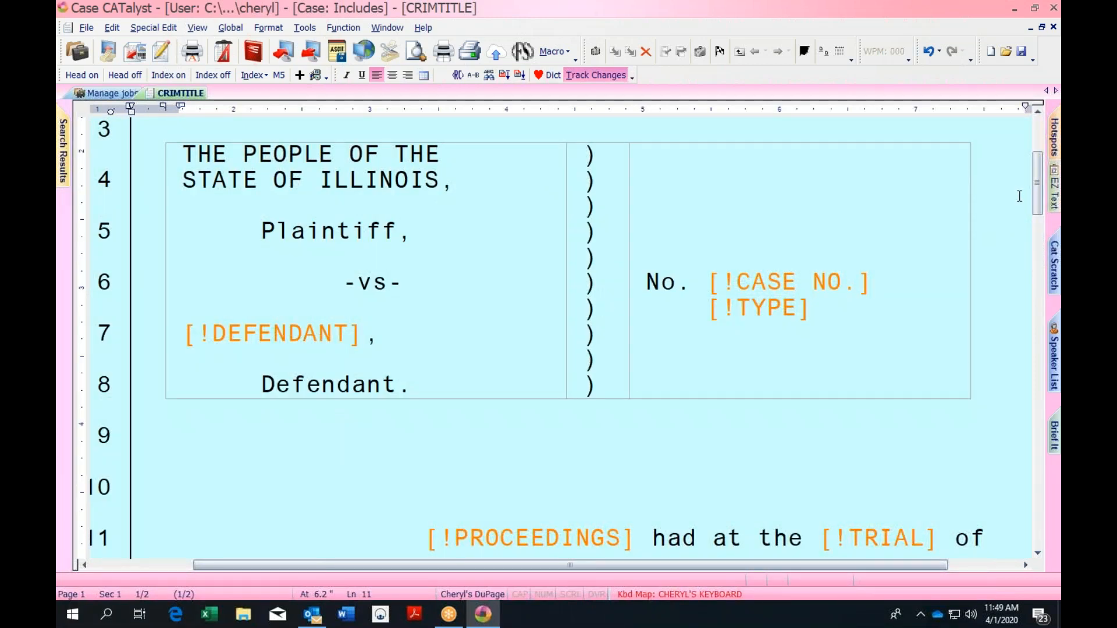
{"action": "key", "text": "F11"}
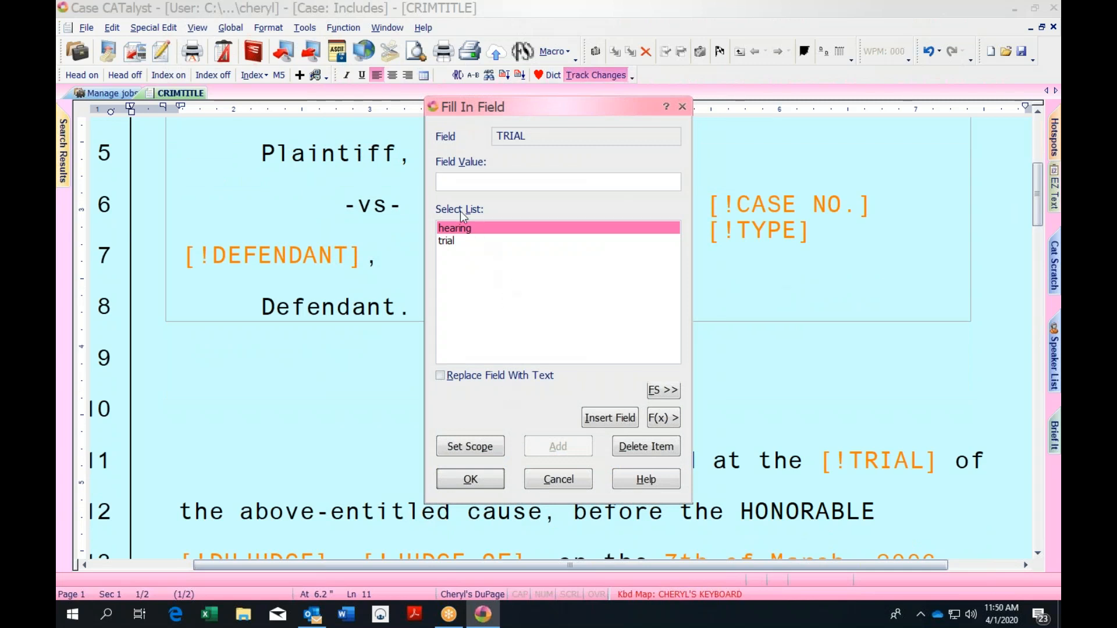
{"action": "type", "text": "hearing"}
{"action": "key", "text": "Return"}
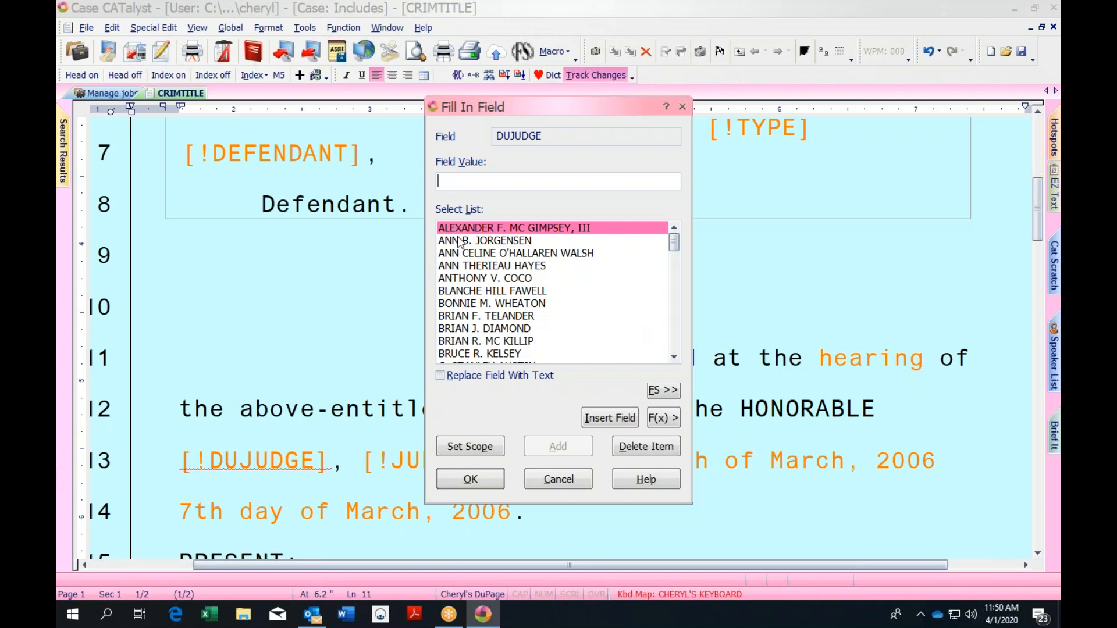
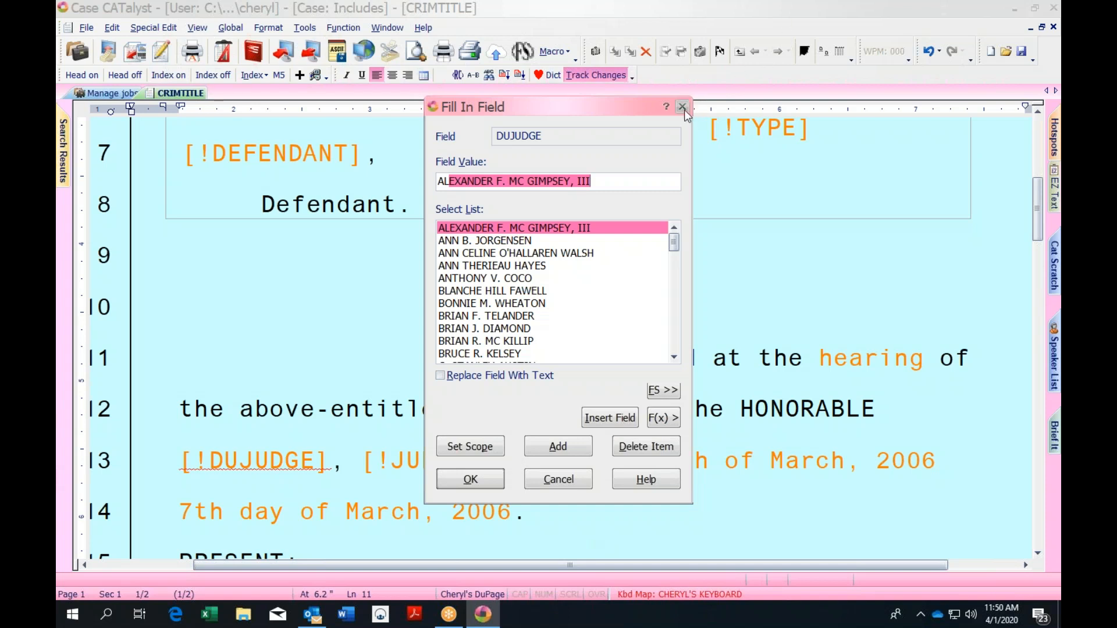
{"action": "left_click", "coordinate": [674, 357]}
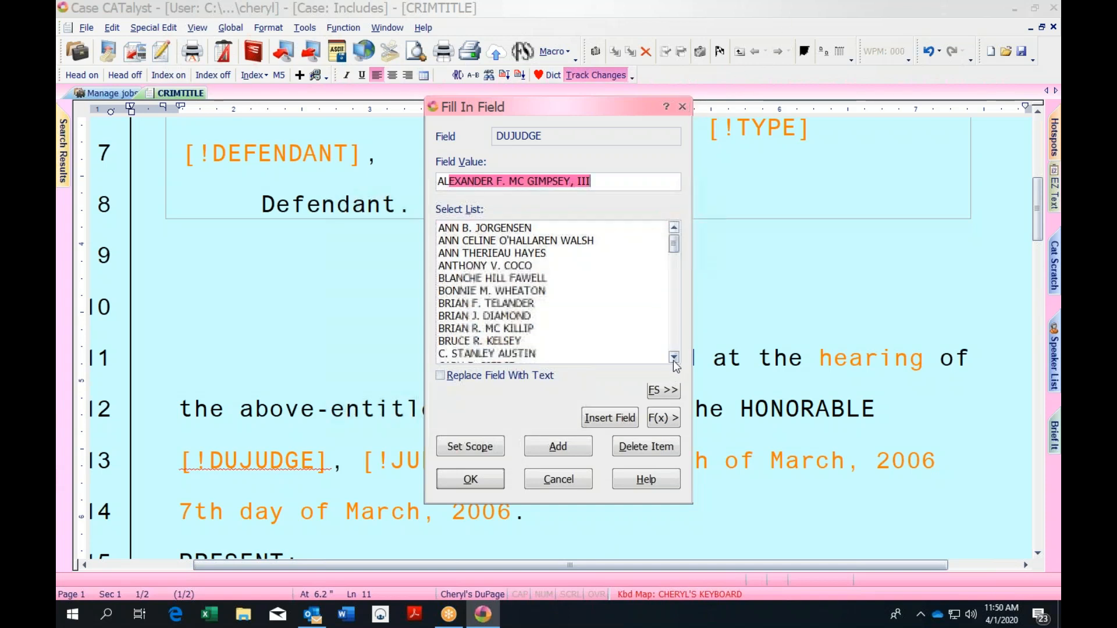
{"action": "left_click", "coordinate": [682, 107]}
Skip the state's attorney and DUPAGE PD fill-ins without inserting any value
{"action": "left_click_drag", "start_coordinate": [1037, 219], "coordinate": [1037, 245]}
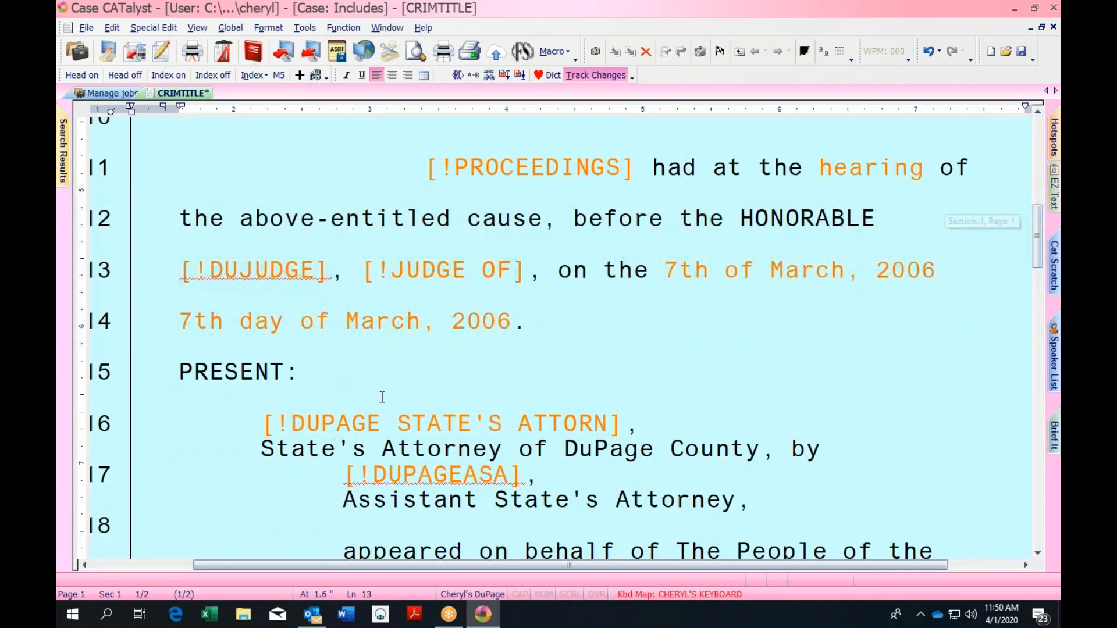
{"action": "left_click", "coordinate": [358, 373]}
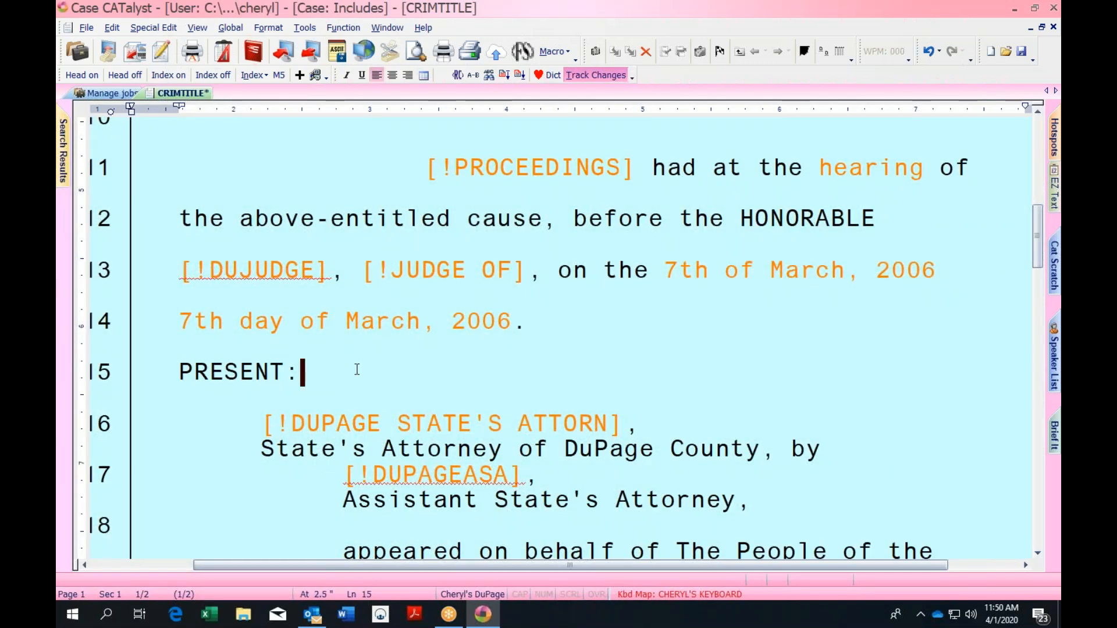
{"action": "key", "text": "ctrl+f"}
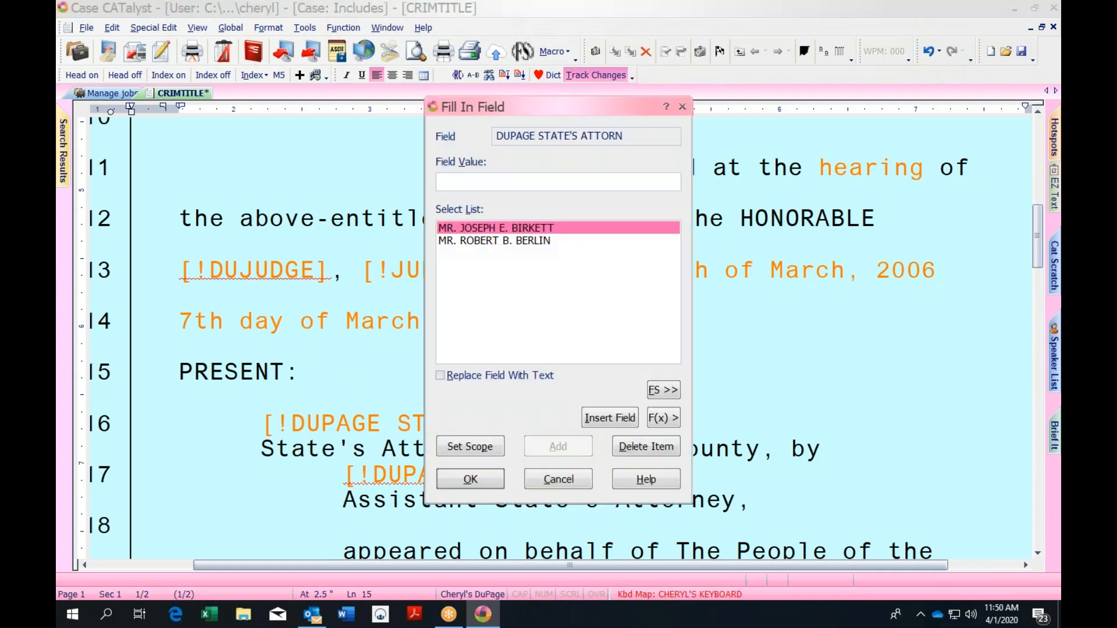
{"action": "left_click", "coordinate": [683, 106]}
{"action": "left_click", "coordinate": [329, 479]}
{"action": "key", "text": "ctrl+f"}
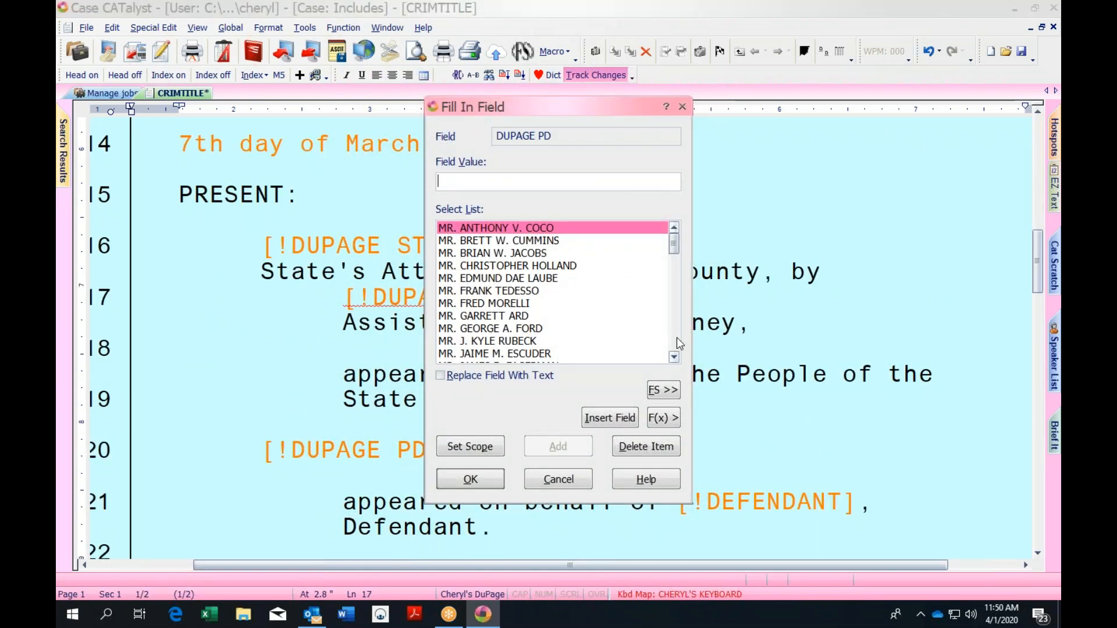
{"action": "left_click", "coordinate": [673, 357]}
{"action": "left_click", "coordinate": [673, 357]}
{"action": "left_click", "coordinate": [673, 357]}
{"action": "left_click", "coordinate": [673, 357]}
{"action": "left_click", "coordinate": [672, 357]}
{"action": "left_click", "coordinate": [673, 357]}
{"action": "left_click", "coordinate": [683, 107]}
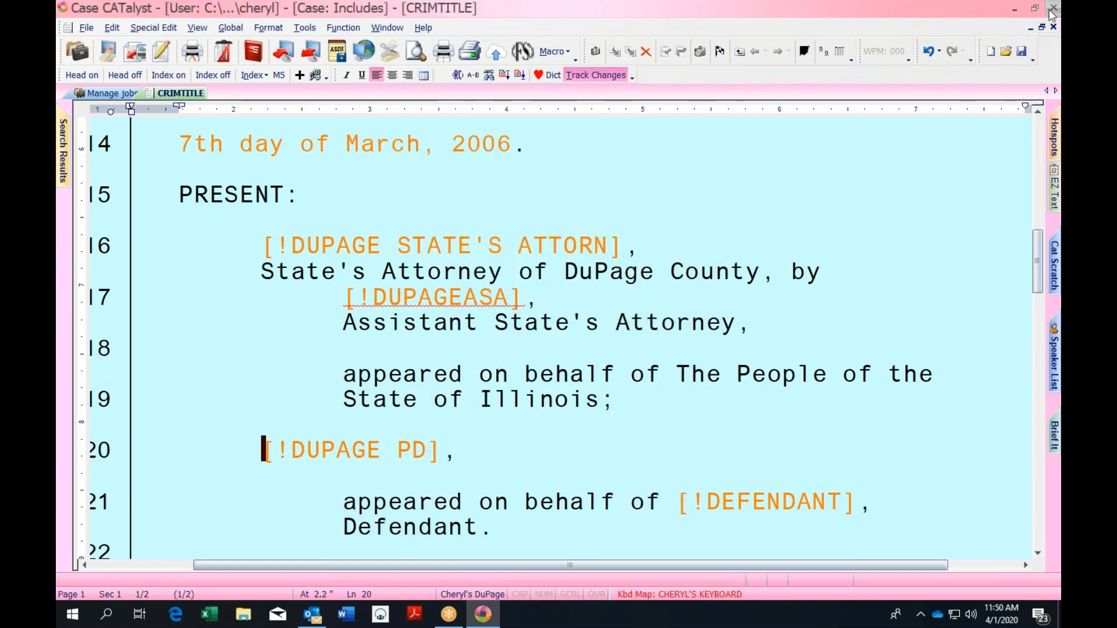
Reopen CRIMTITLE, delete the duplicate date field on line 13, and save when closing
{"action": "left_click", "coordinate": [1052, 27]}
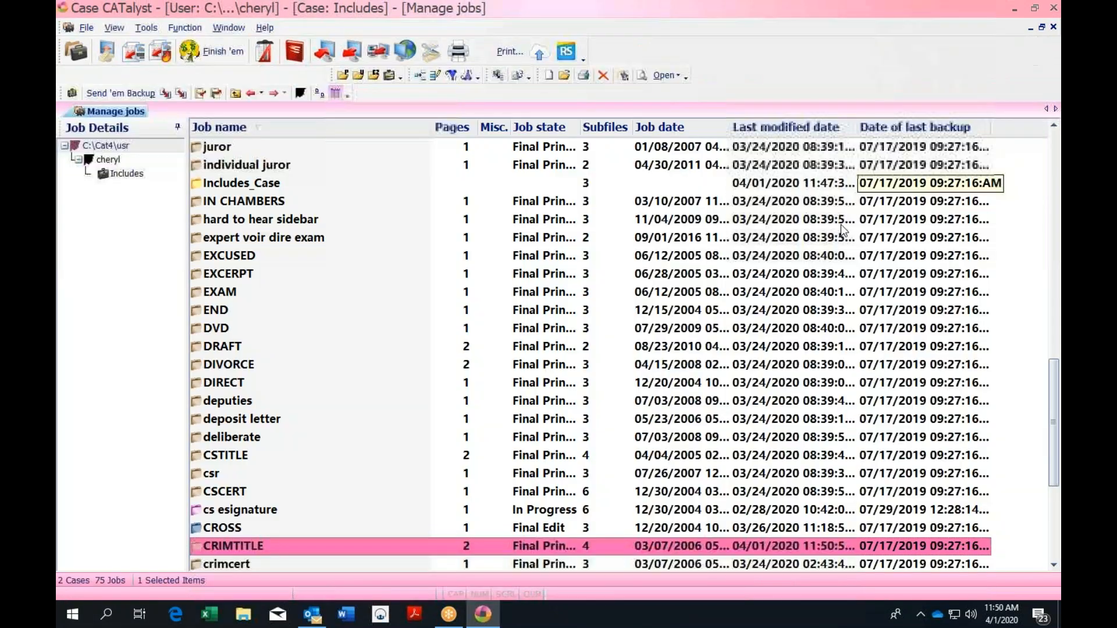
{"action": "double_click", "coordinate": [289, 546]}
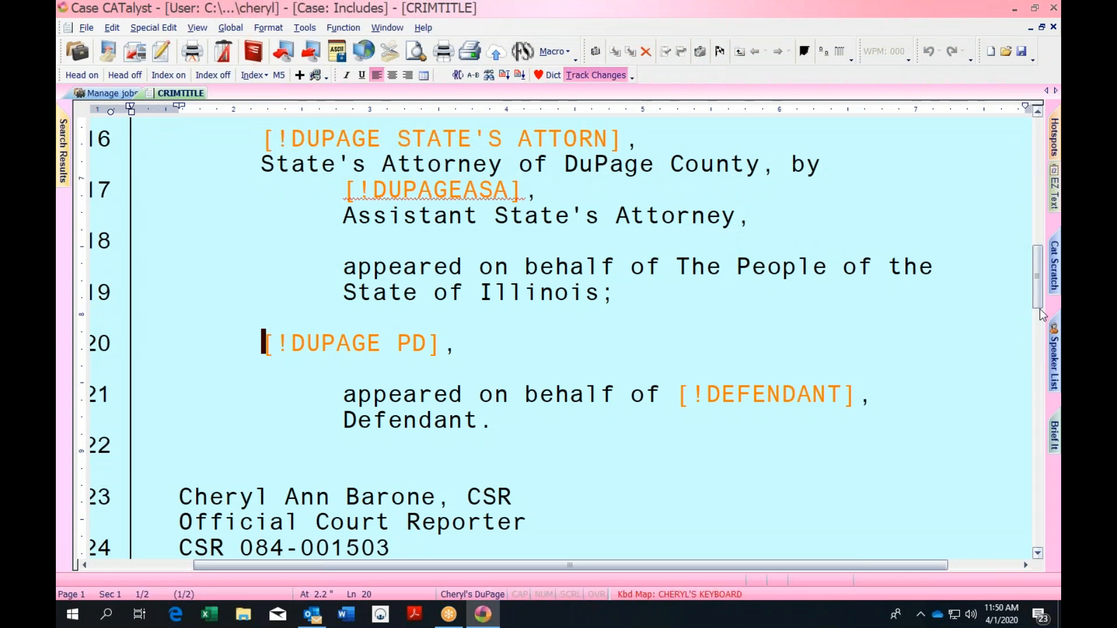
{"action": "scroll", "coordinate": [673, 289], "scroll_direction": "up", "scroll_amount": 2}
{"action": "left_click", "coordinate": [671, 290]}
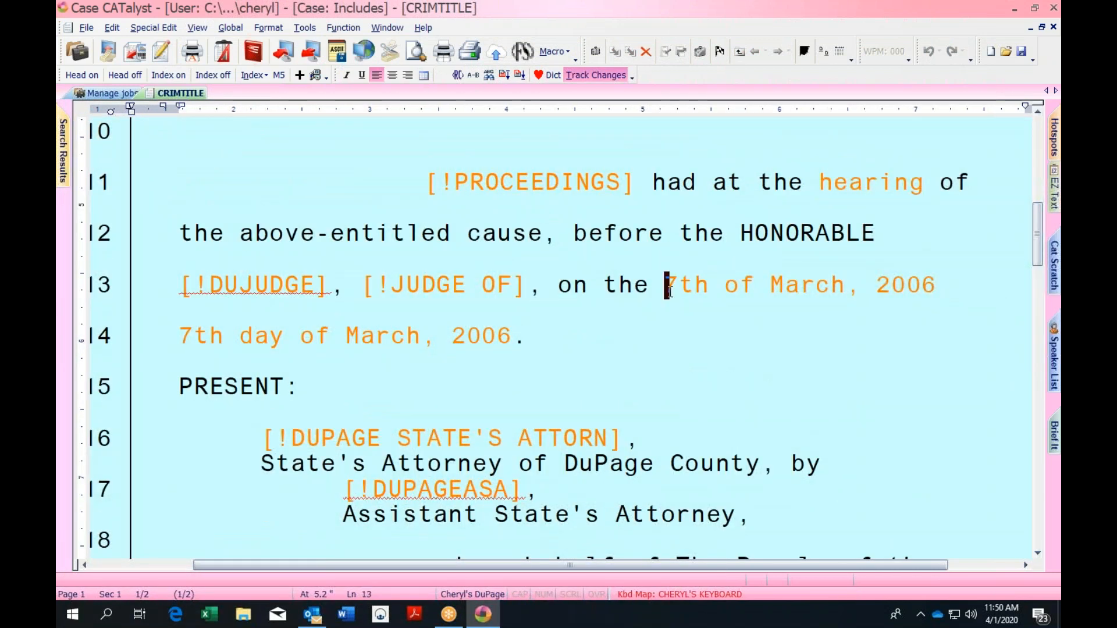
{"action": "key", "text": "Delete"}
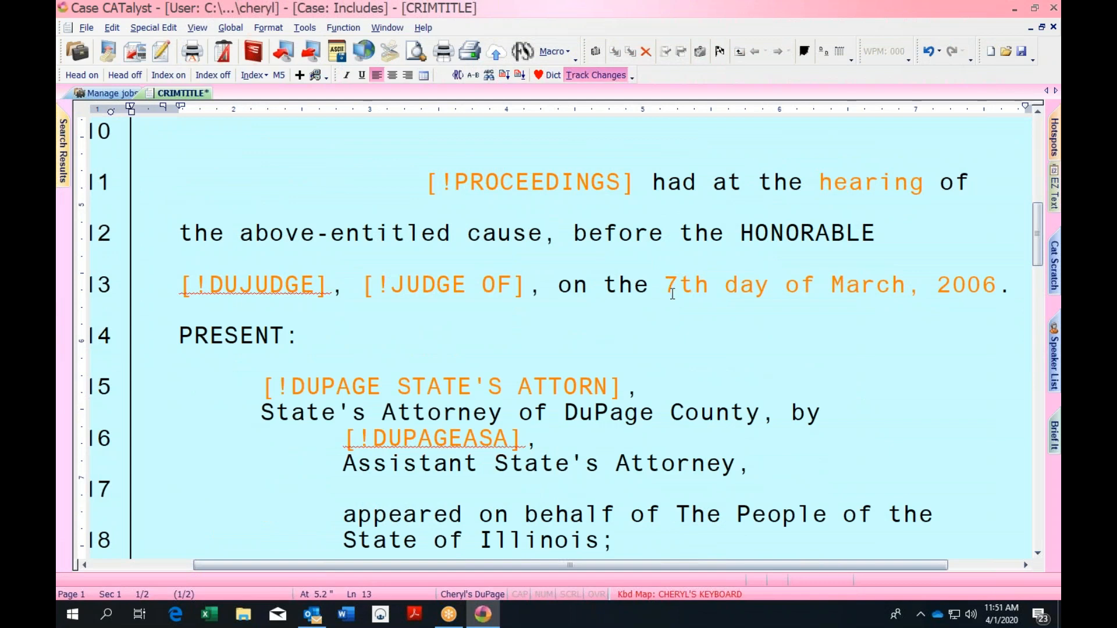
{"action": "left_click_drag", "start_coordinate": [1035, 226], "coordinate": [1035, 182]}
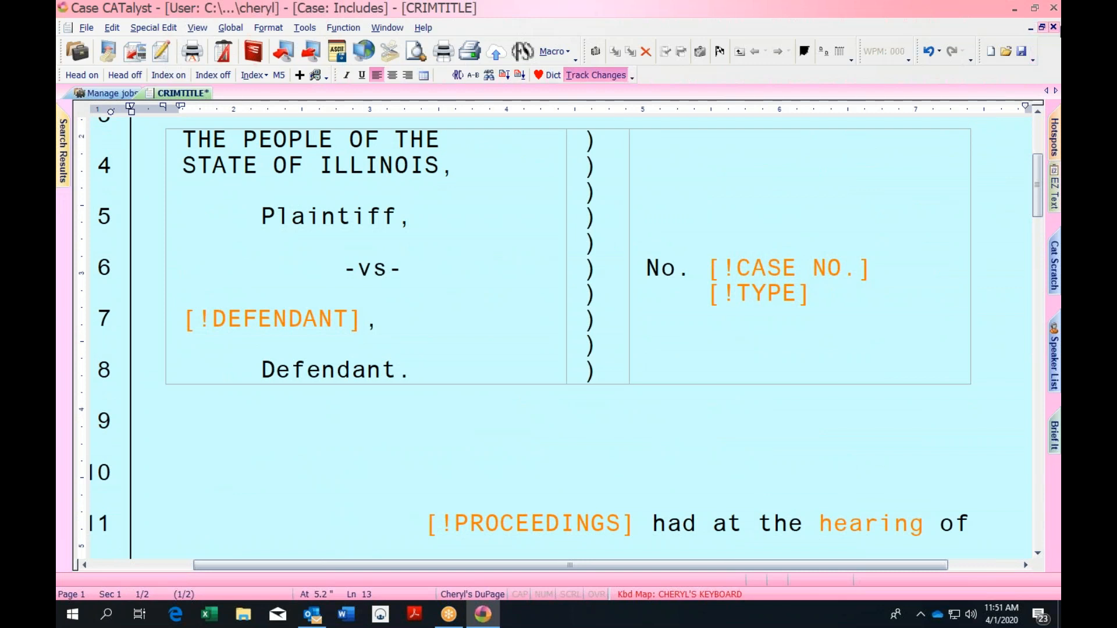
{"action": "left_click", "coordinate": [1053, 27]}
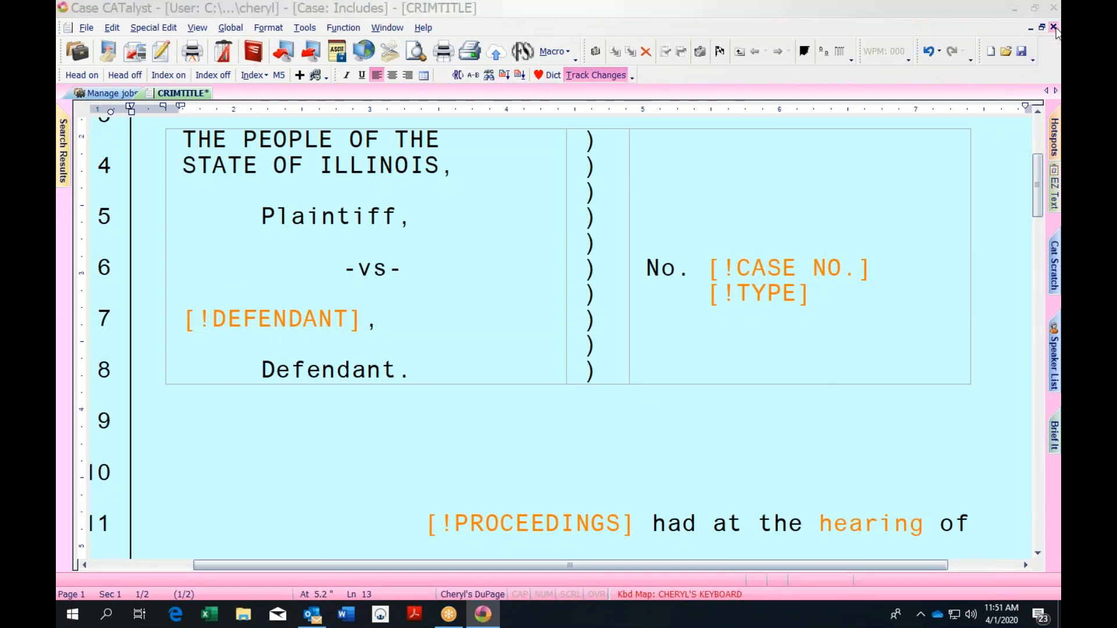
{"action": "left_click", "coordinate": [484, 363]}
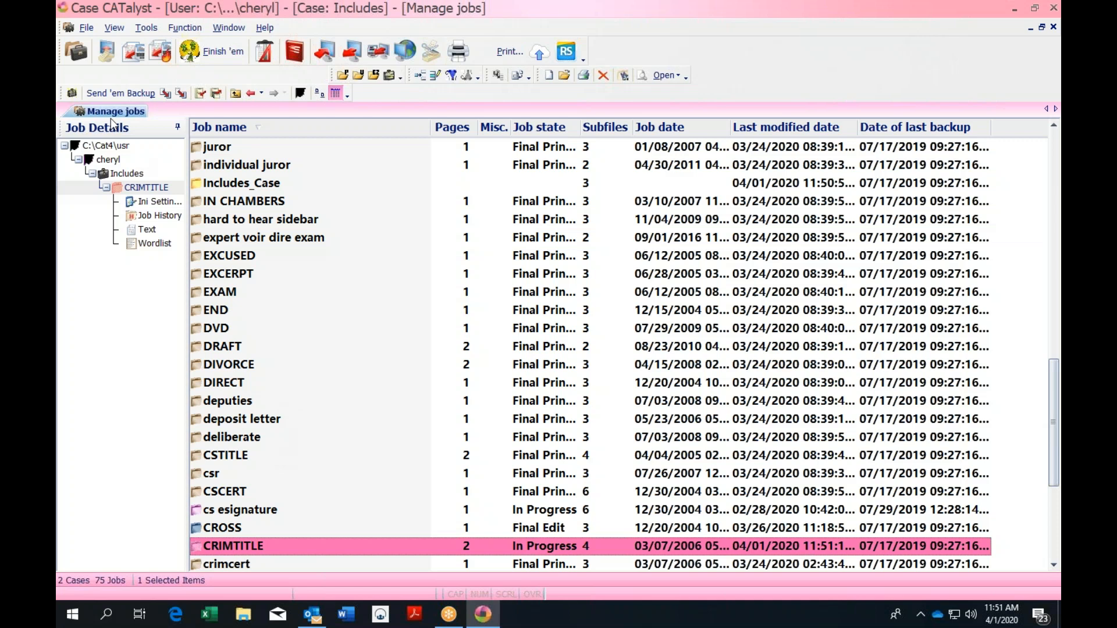
Set the job list column heading font to 14 pt
{"action": "left_click", "coordinate": [114, 27]}
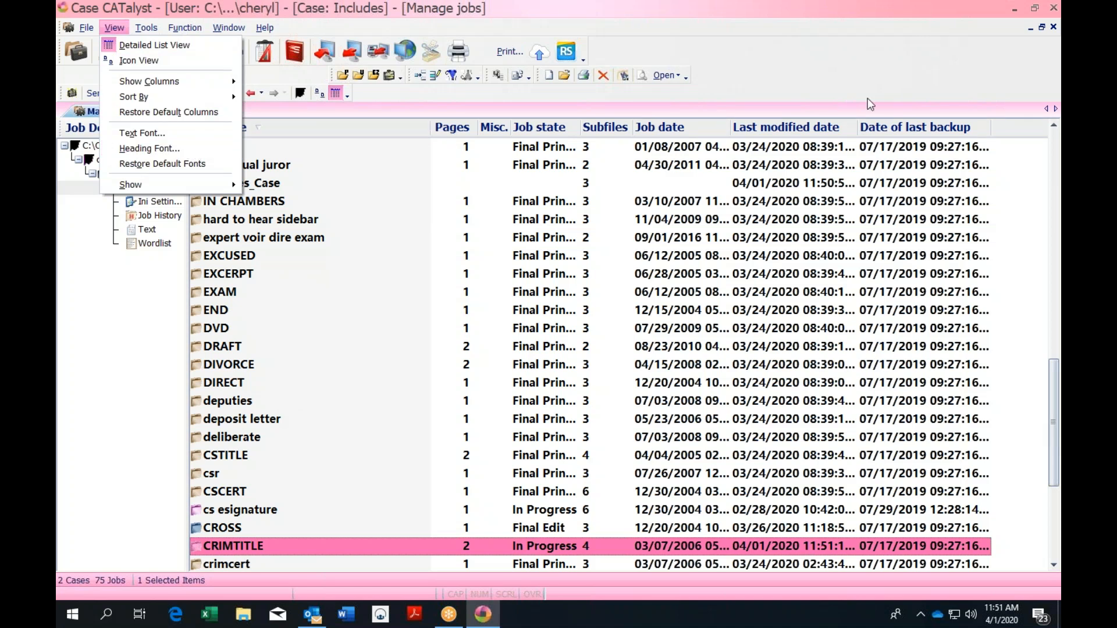
{"action": "left_click", "coordinate": [152, 149]}
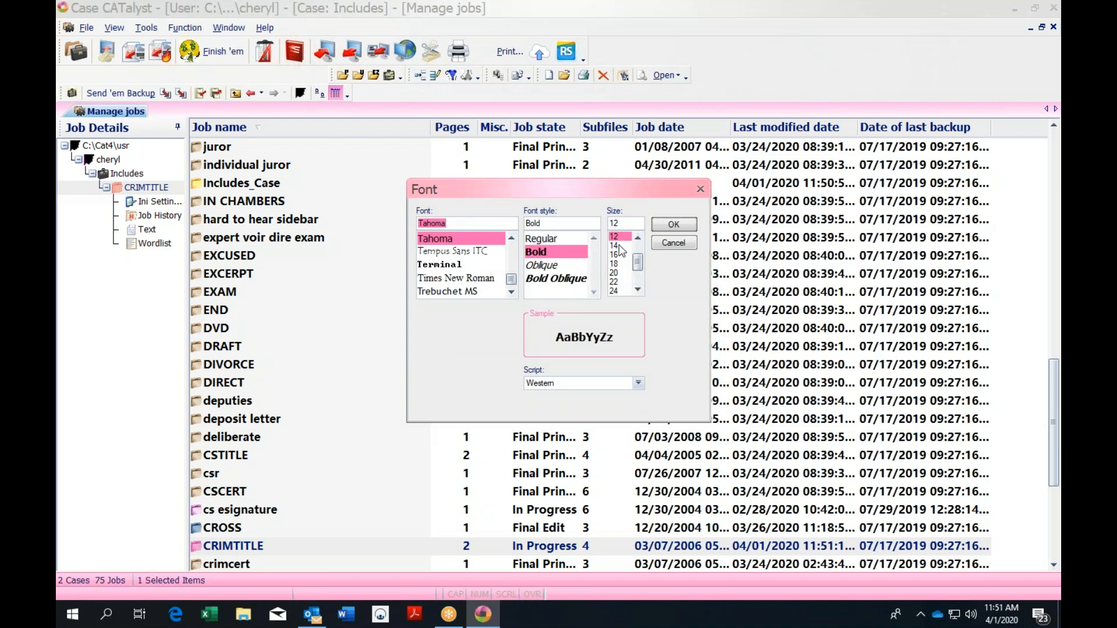
{"action": "left_click", "coordinate": [617, 246]}
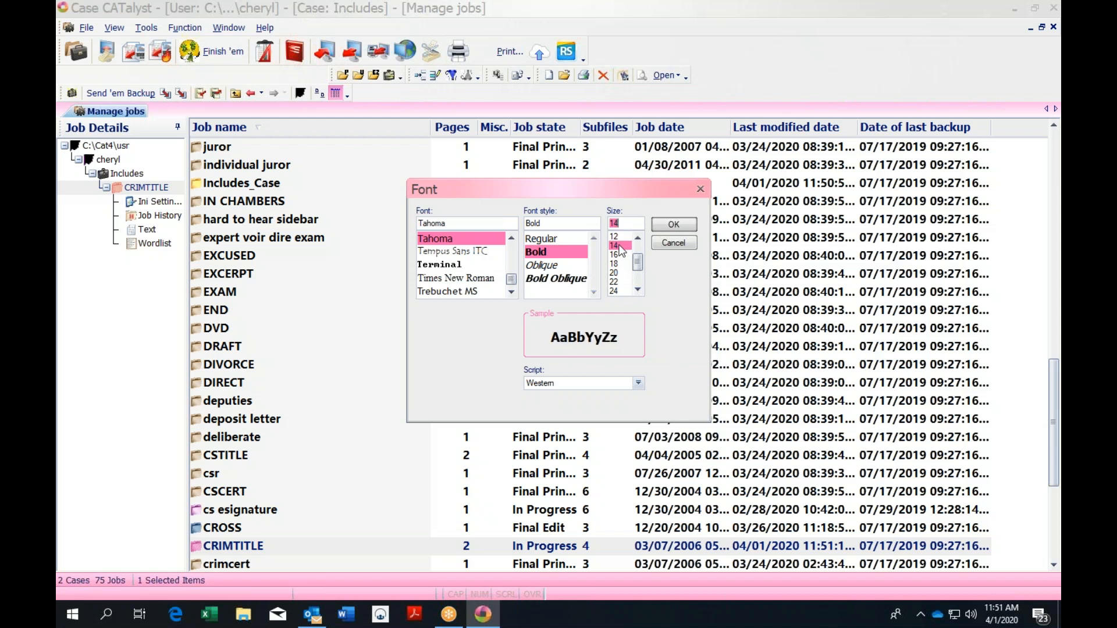
{"action": "left_click", "coordinate": [677, 225]}
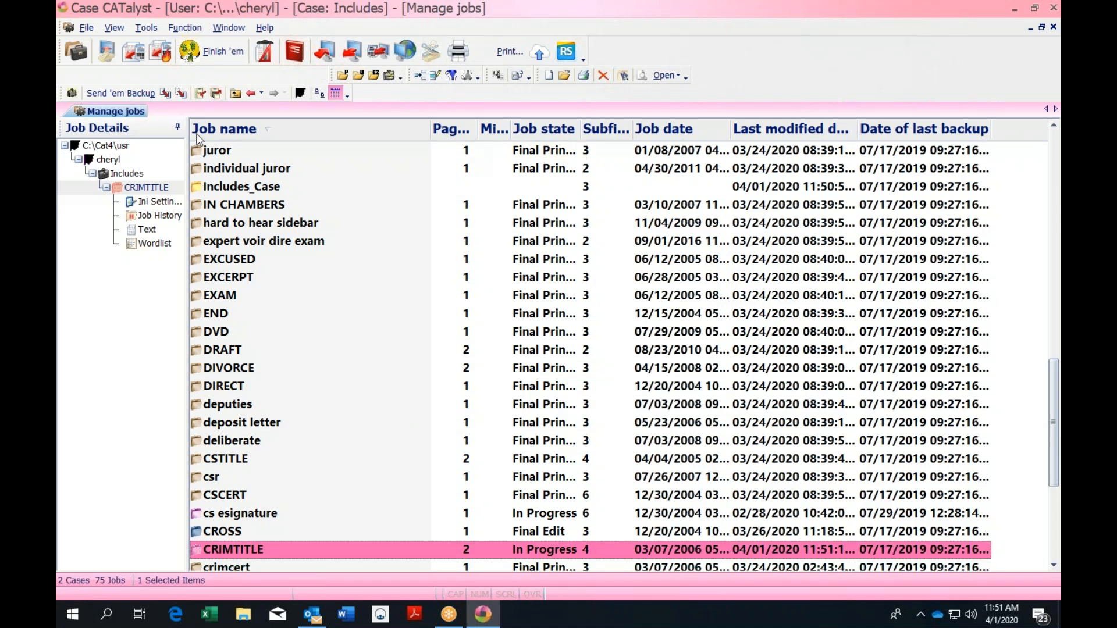
{"action": "left_click", "coordinate": [214, 153]}
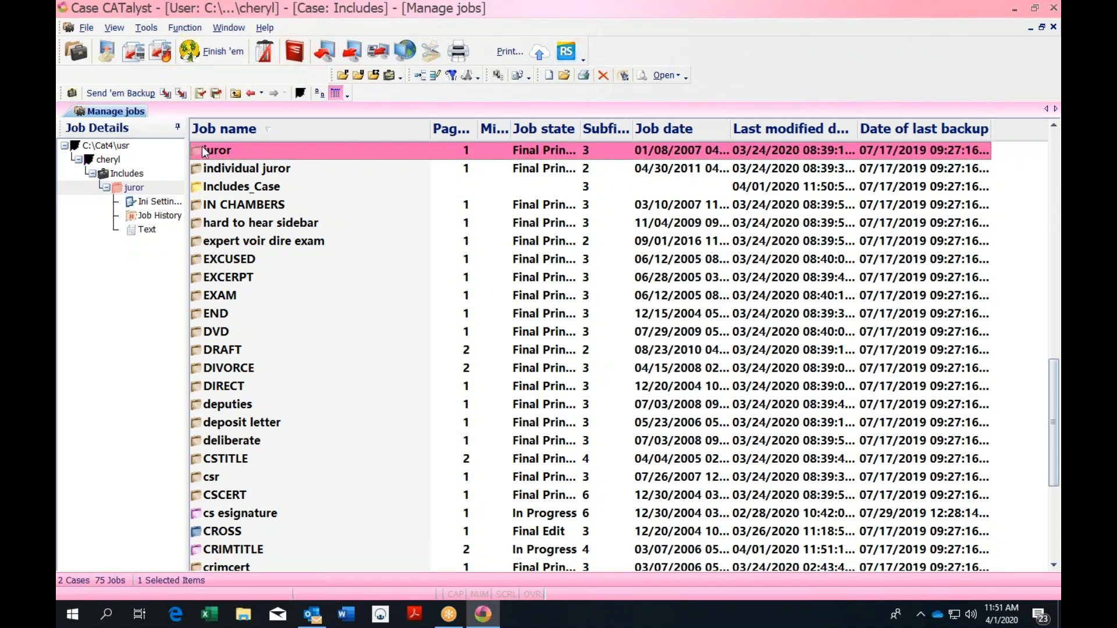
Reset the list row text font to 12 pt and return to the top-level case list
{"action": "left_click", "coordinate": [114, 28]}
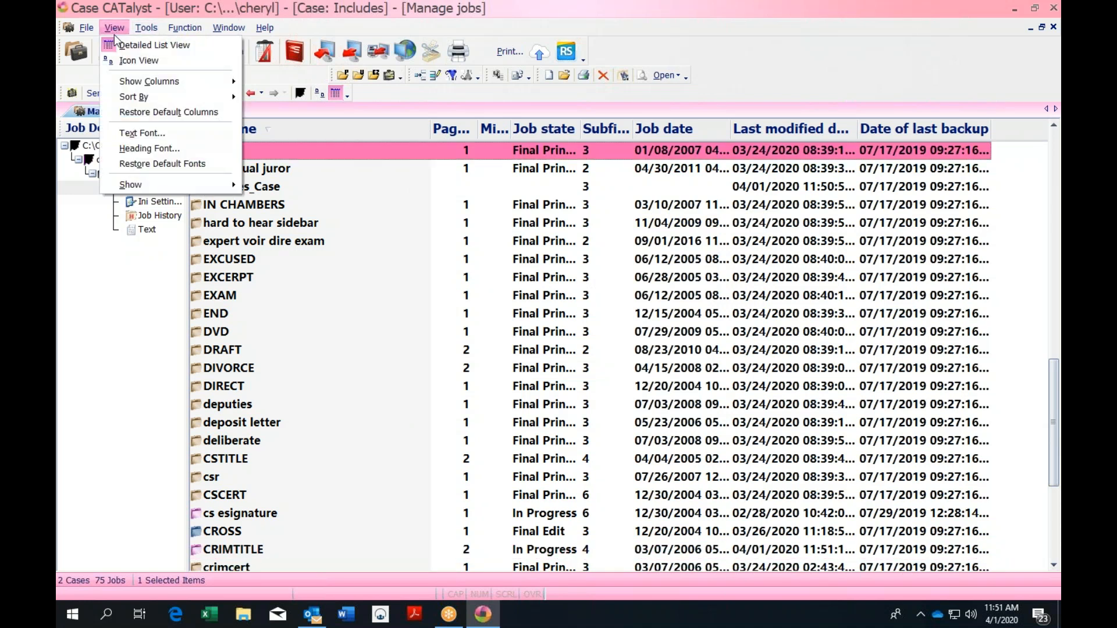
{"action": "left_click", "coordinate": [172, 133]}
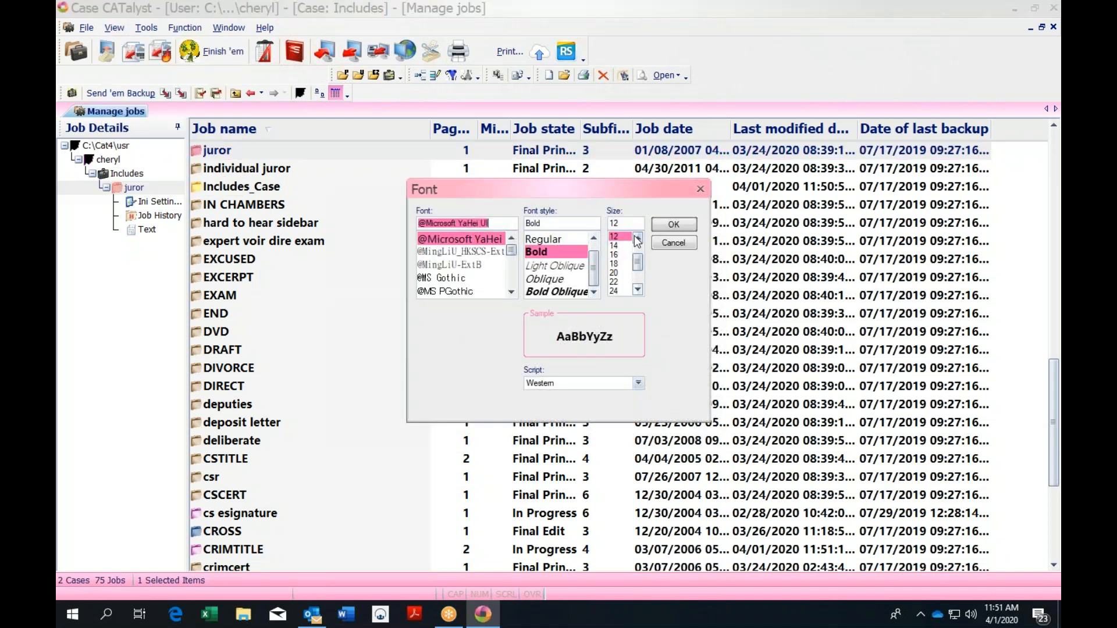
{"action": "left_click", "coordinate": [677, 225]}
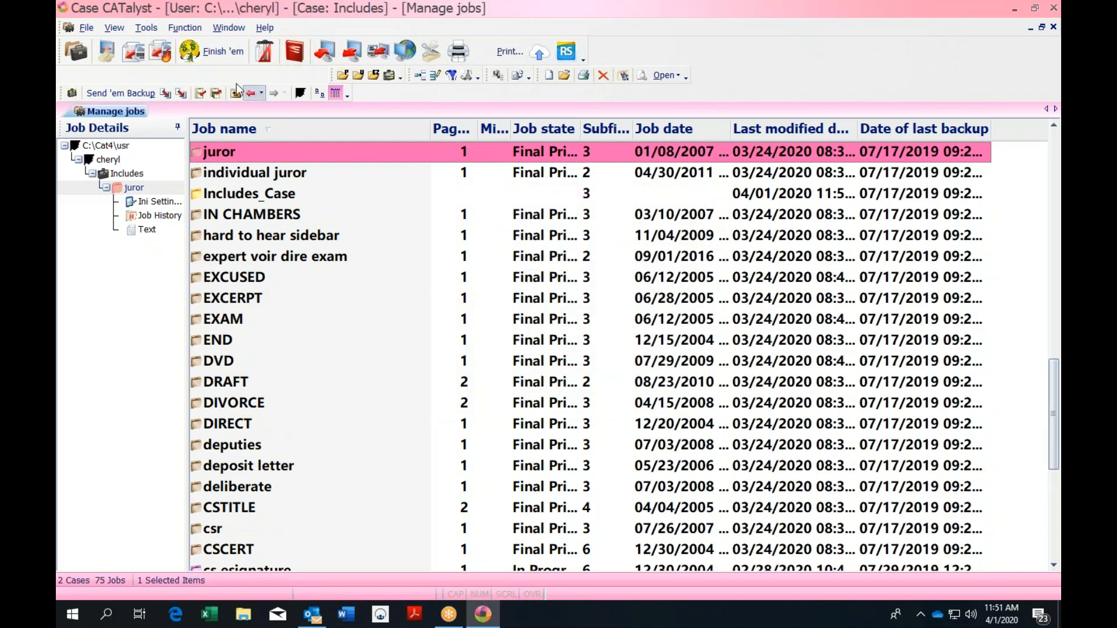
{"action": "left_click", "coordinate": [152, 26]}
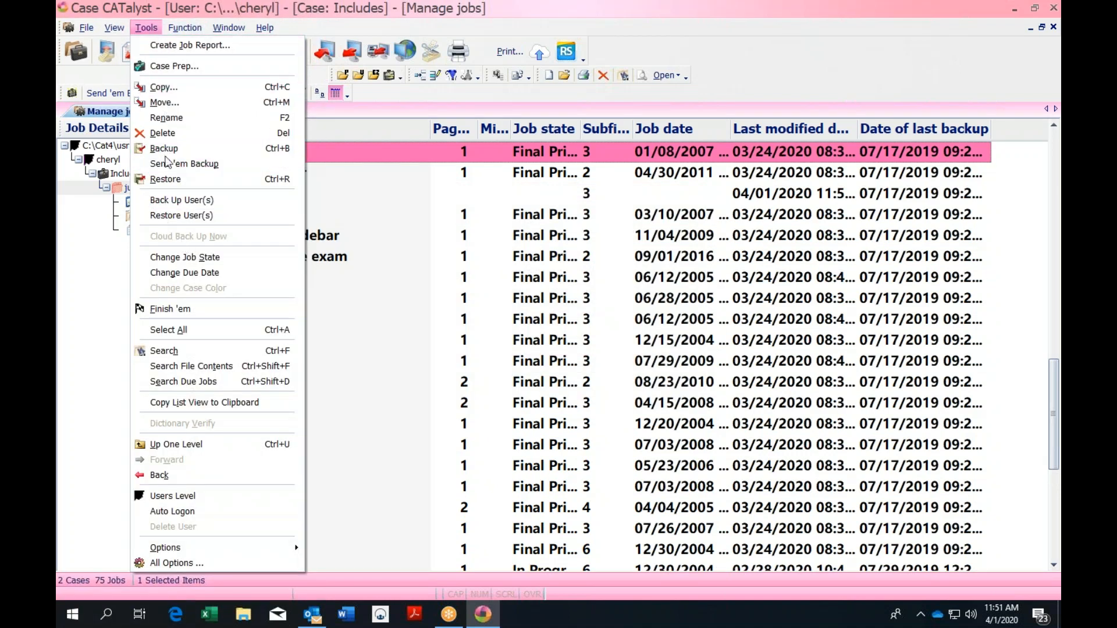
{"action": "mouse_move", "coordinate": [114, 27]}
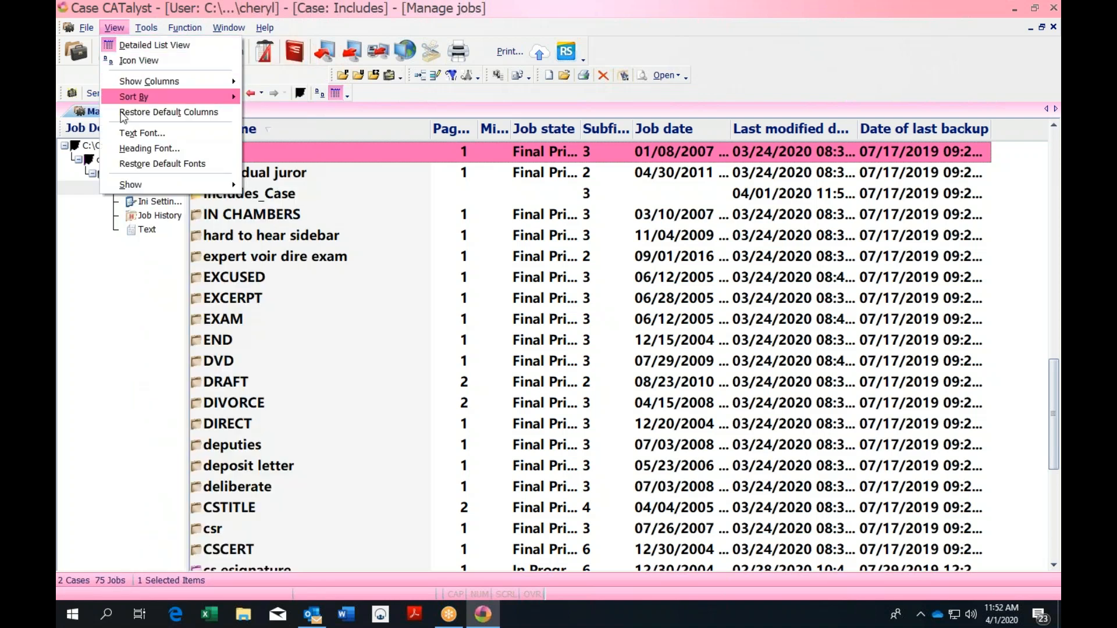
{"action": "left_click", "coordinate": [131, 135]}
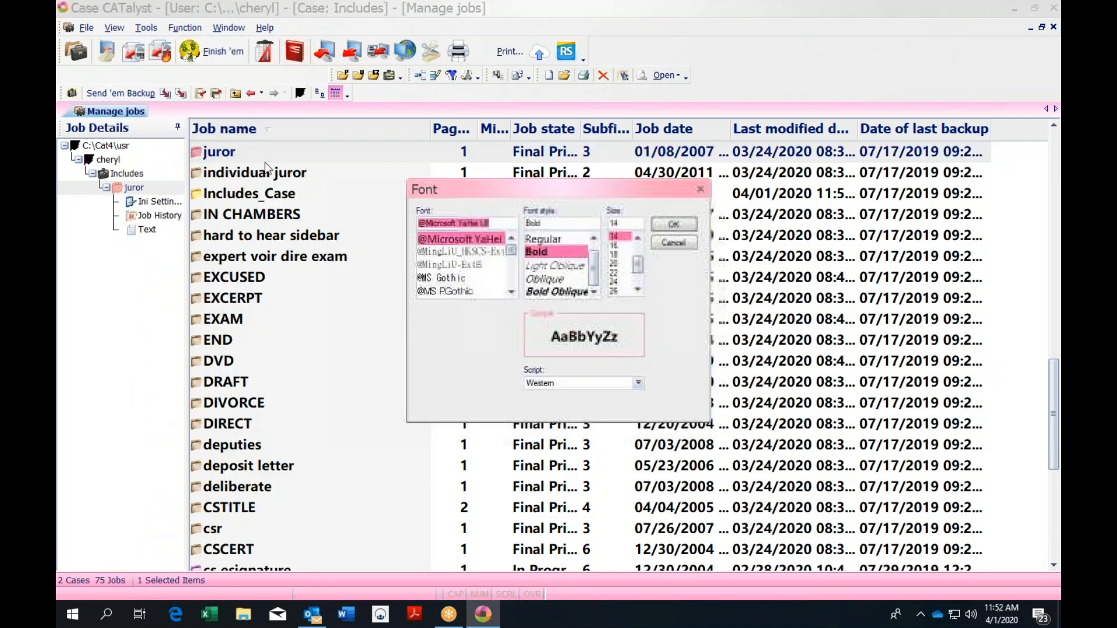
{"action": "left_click", "coordinate": [638, 239]}
{"action": "left_click", "coordinate": [638, 238]}
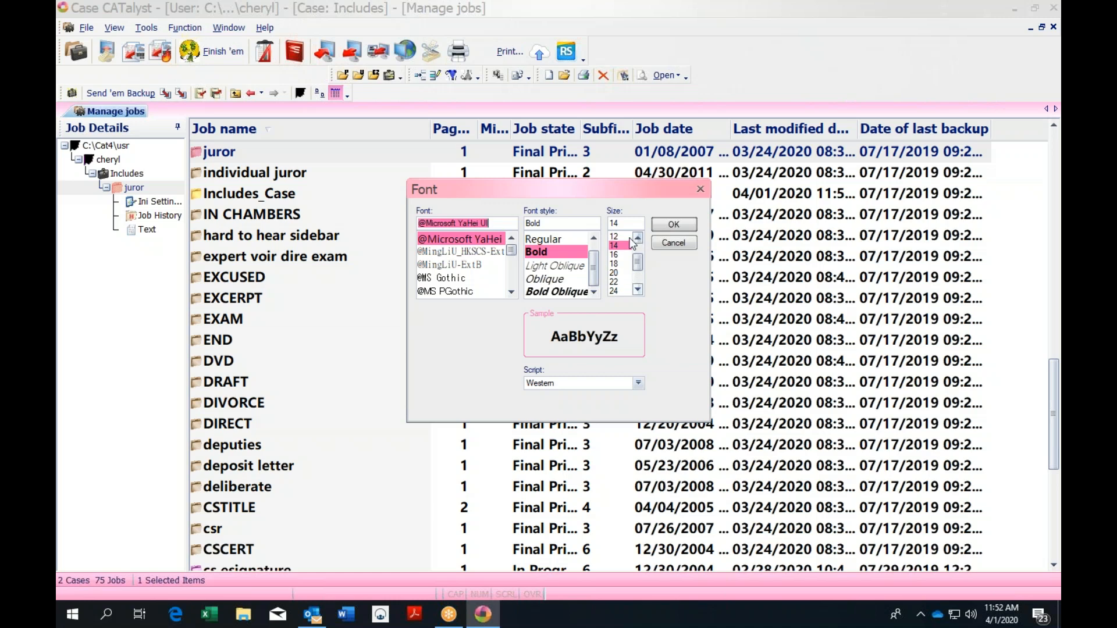
{"action": "left_click", "coordinate": [619, 238]}
{"action": "left_click", "coordinate": [676, 226]}
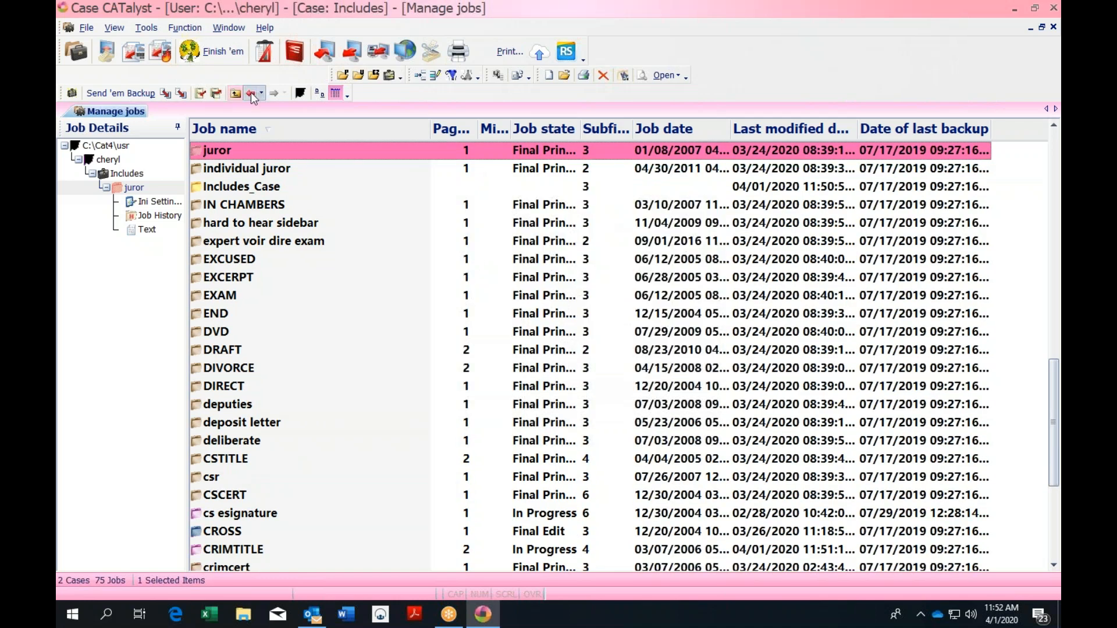
{"action": "left_click", "coordinate": [235, 93]}
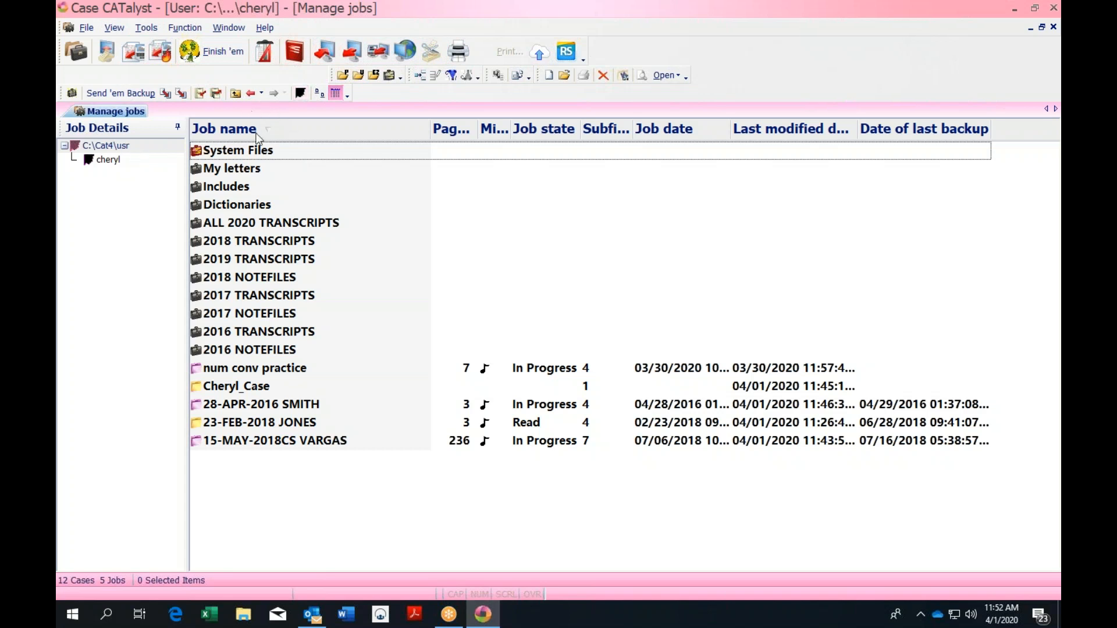
Select Lavender Large in the Themes options and apply it
{"action": "left_click", "coordinate": [150, 27]}
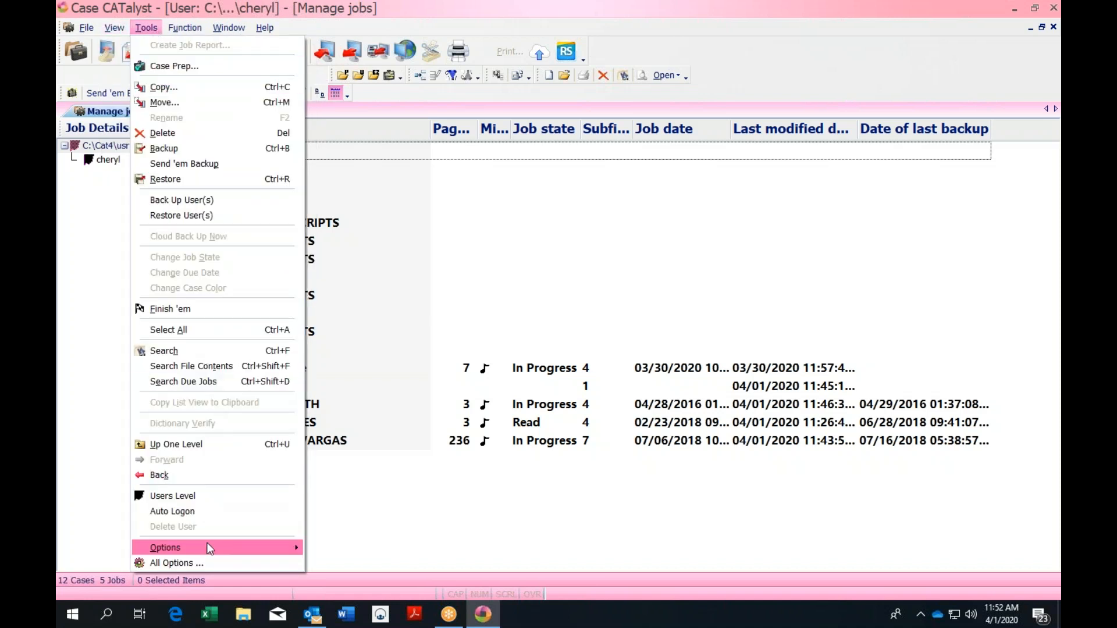
{"action": "mouse_move", "coordinate": [207, 545]}
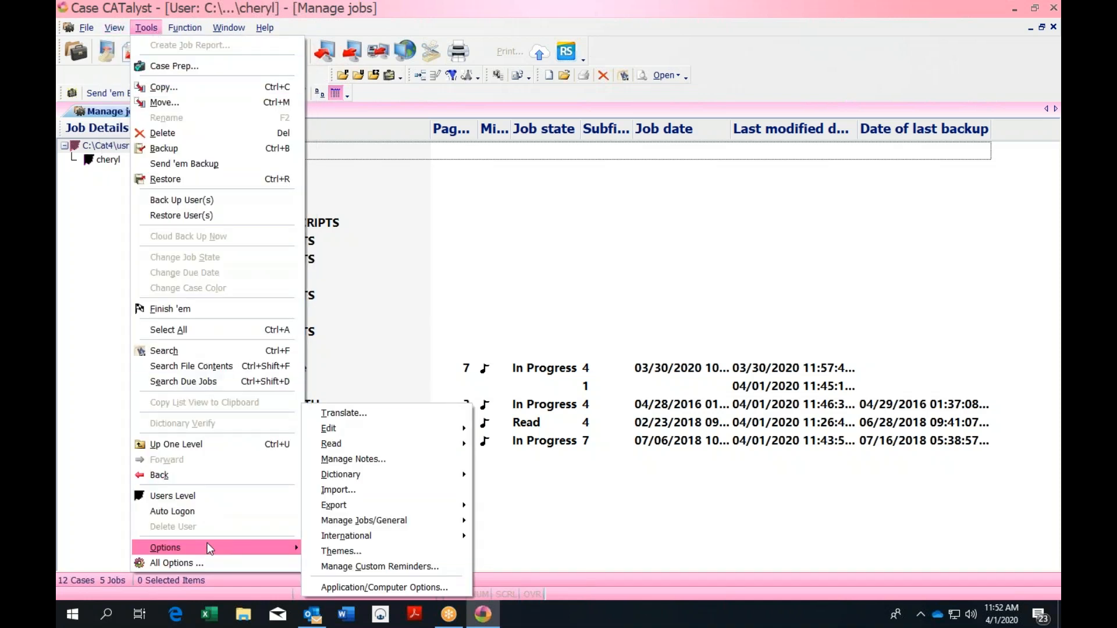
{"action": "left_click", "coordinate": [361, 550]}
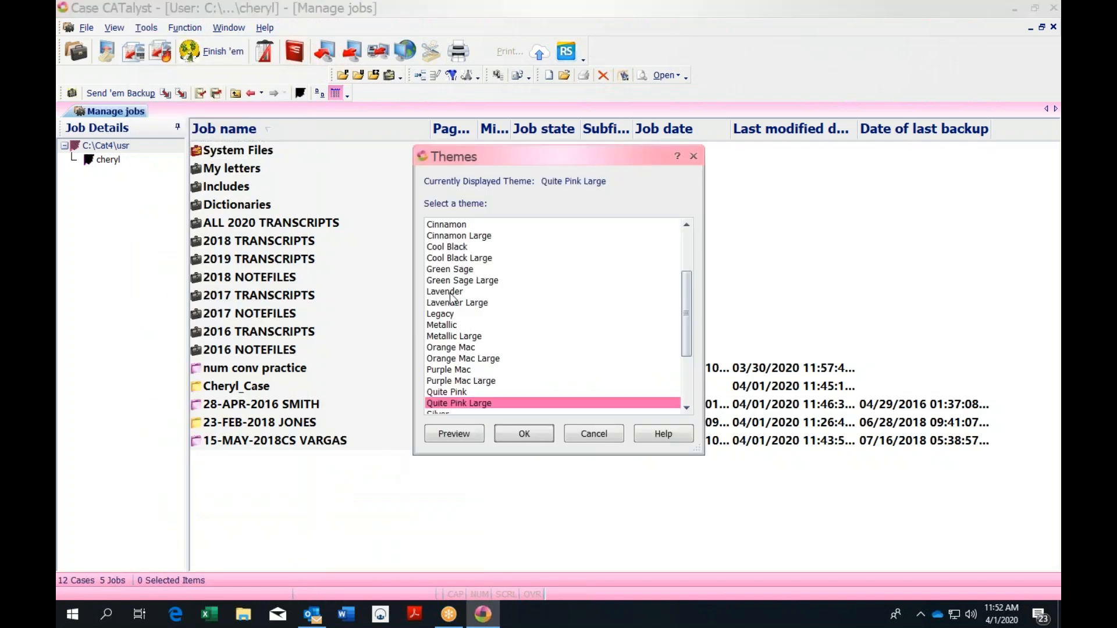
{"action": "left_click", "coordinate": [466, 304]}
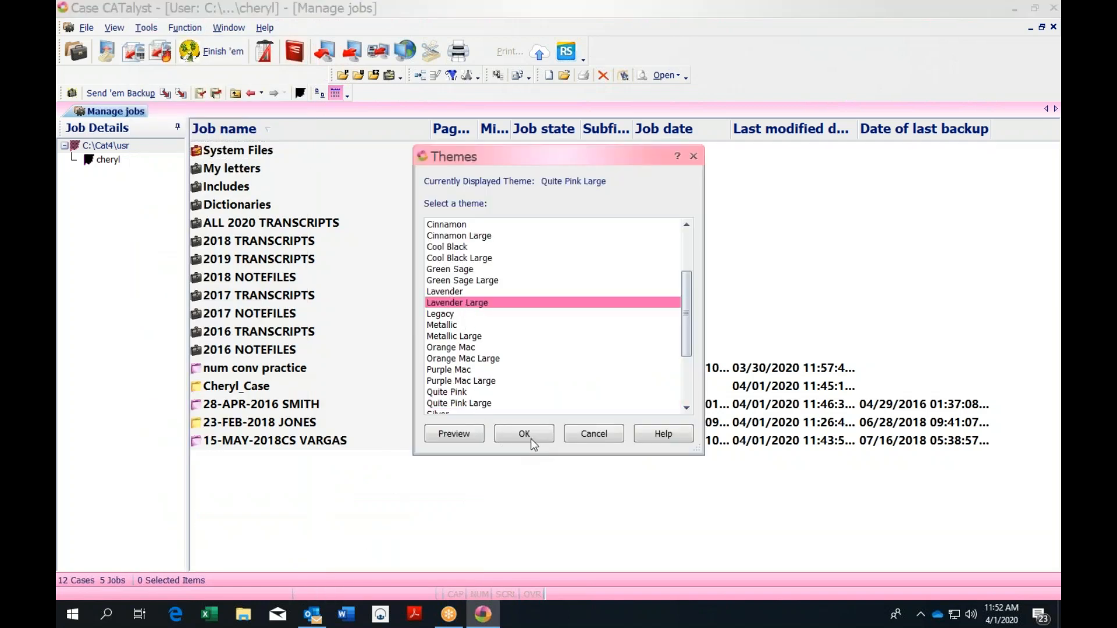
{"action": "left_click", "coordinate": [524, 434]}
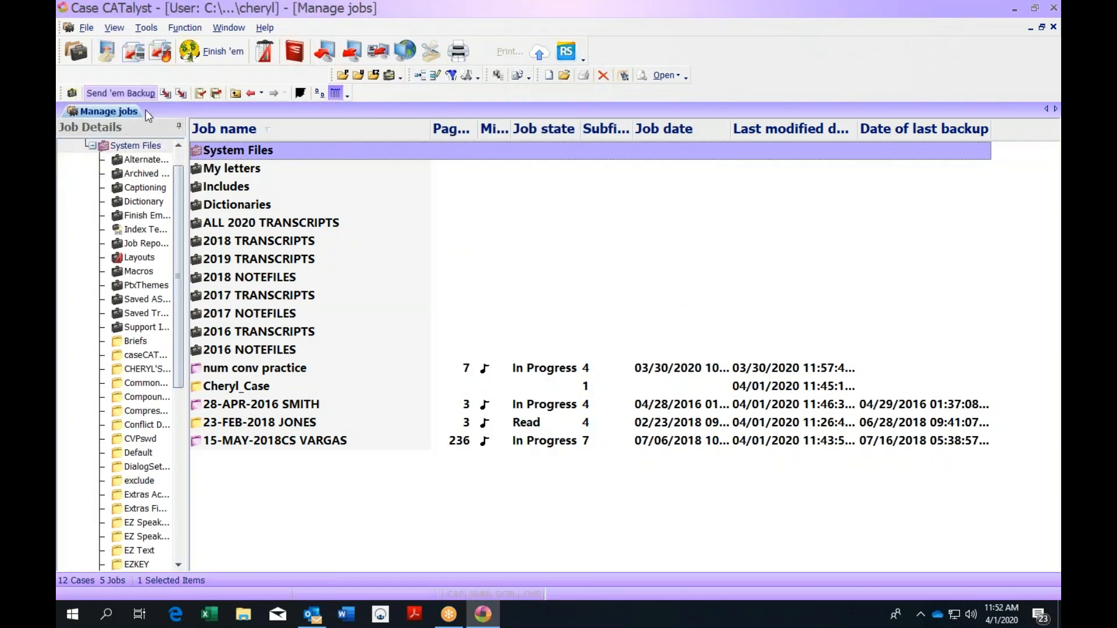
Select Quite Pink Large in the Themes list and apply it in place of Lavender Large
{"action": "left_click", "coordinate": [153, 34]}
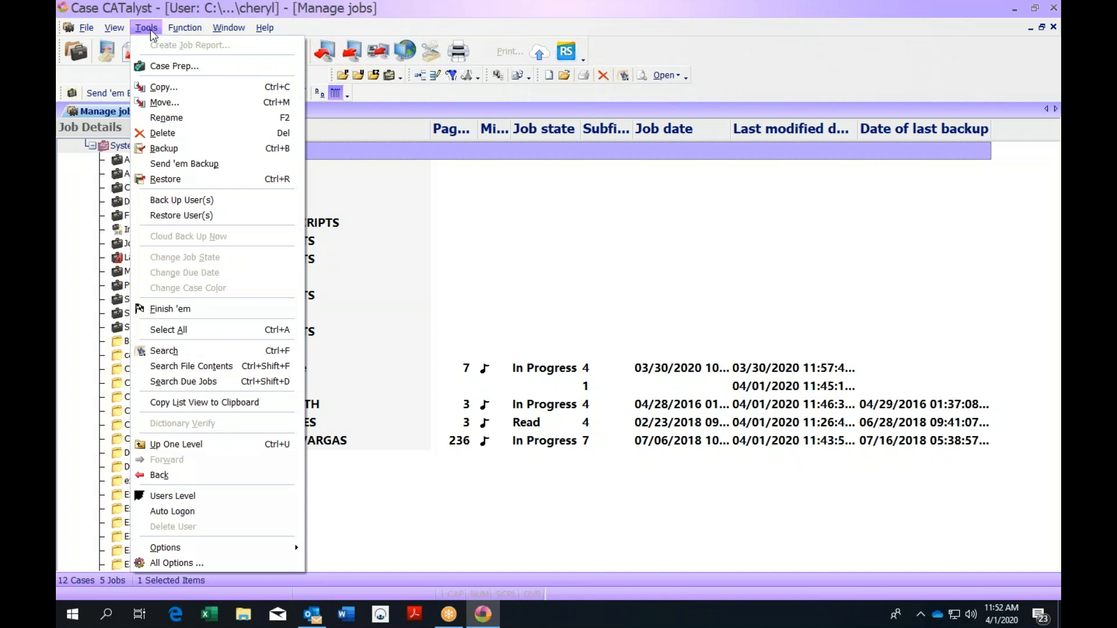
{"action": "key", "text": "Left"}
{"action": "left_click", "coordinate": [138, 27]}
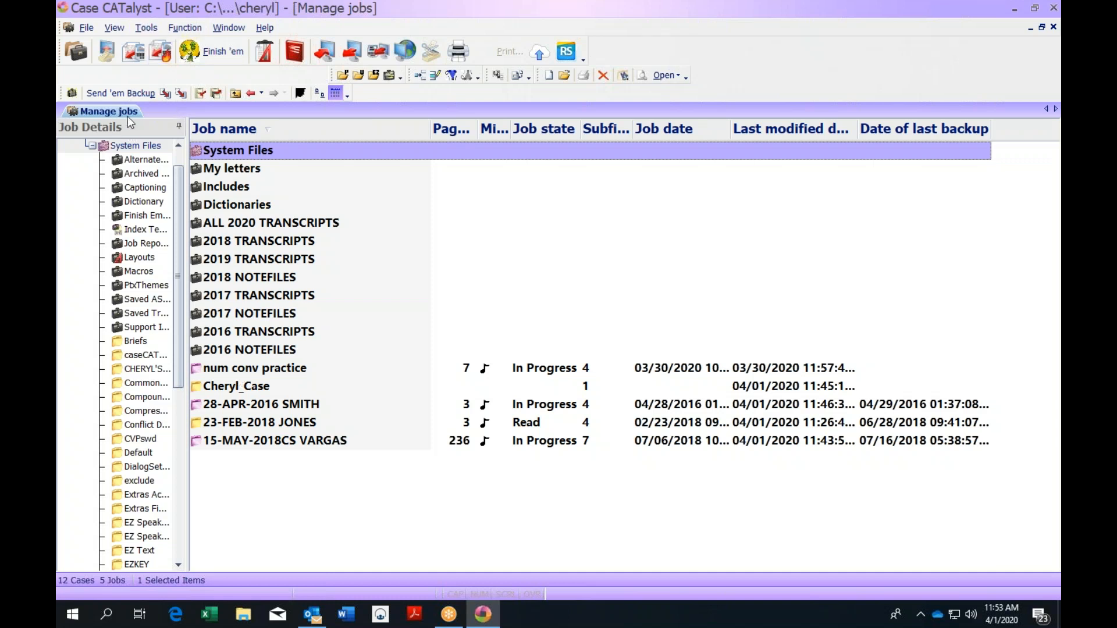
{"action": "left_click", "coordinate": [146, 27]}
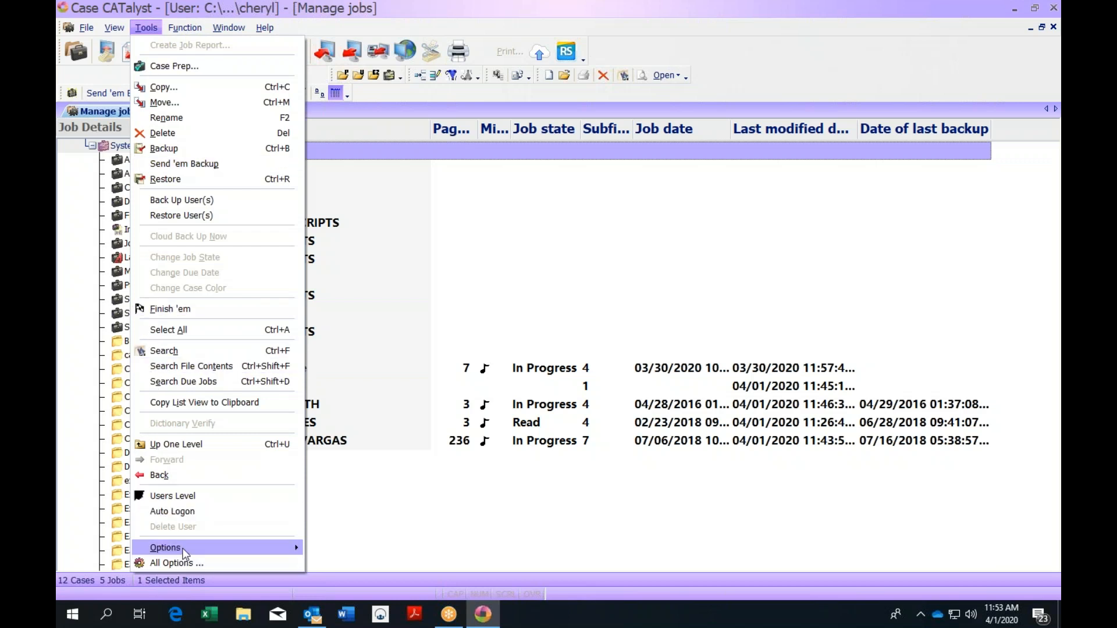
{"action": "mouse_move", "coordinate": [209, 553]}
{"action": "left_click", "coordinate": [336, 553]}
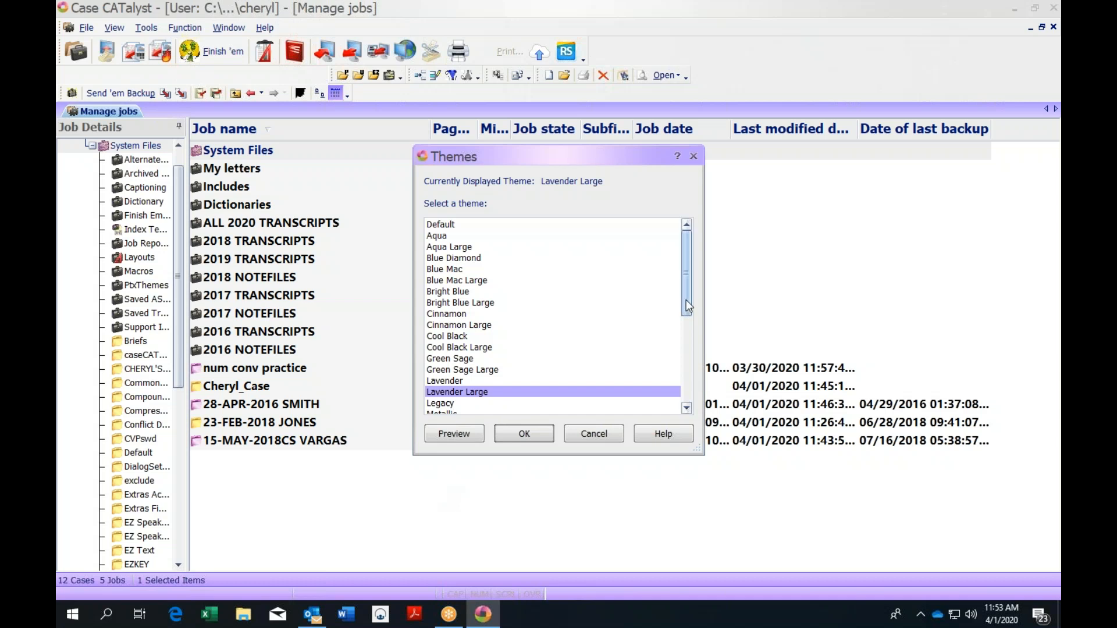
{"action": "mouse_move", "coordinate": [684, 295]}
{"action": "left_mouse_down"}
{"action": "mouse_move", "coordinate": [689, 394]}
{"action": "mouse_move", "coordinate": [689, 306]}
{"action": "left_mouse_up"}
{"action": "scroll", "coordinate": [689, 410], "scroll_direction": "down", "scroll_amount": 6}
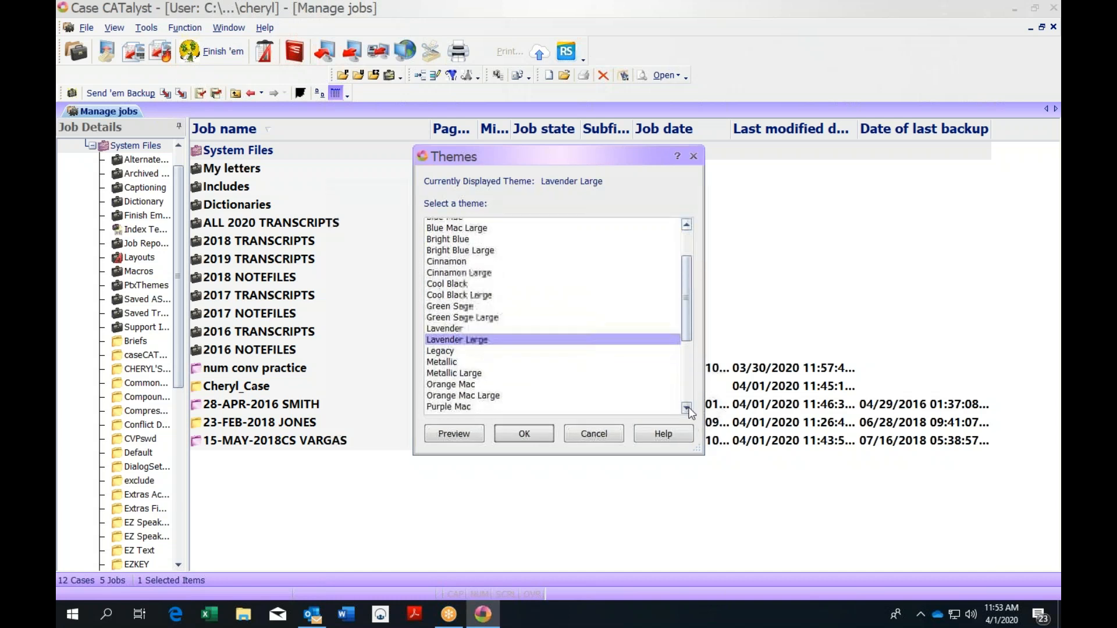
{"action": "scroll", "coordinate": [689, 410], "scroll_direction": "down", "scroll_amount": 5}
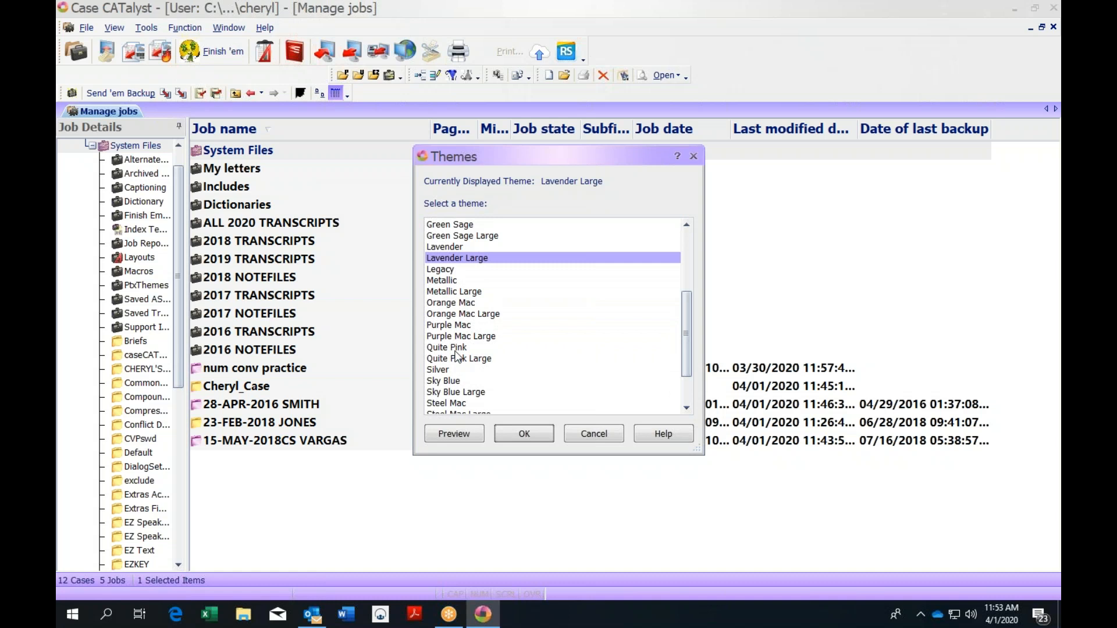
{"action": "left_click", "coordinate": [467, 359]}
{"action": "left_click", "coordinate": [524, 434]}
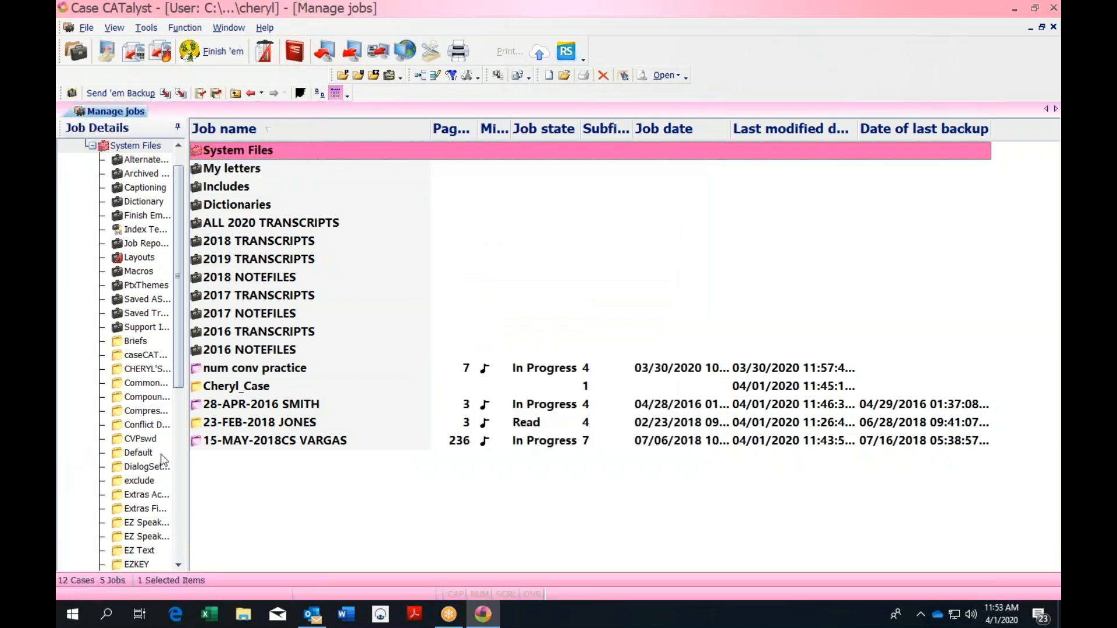
Open the 15-MAY-2018CS VARGAS transcript and move down to line 20 of page 228
{"action": "left_click", "coordinate": [321, 444]}
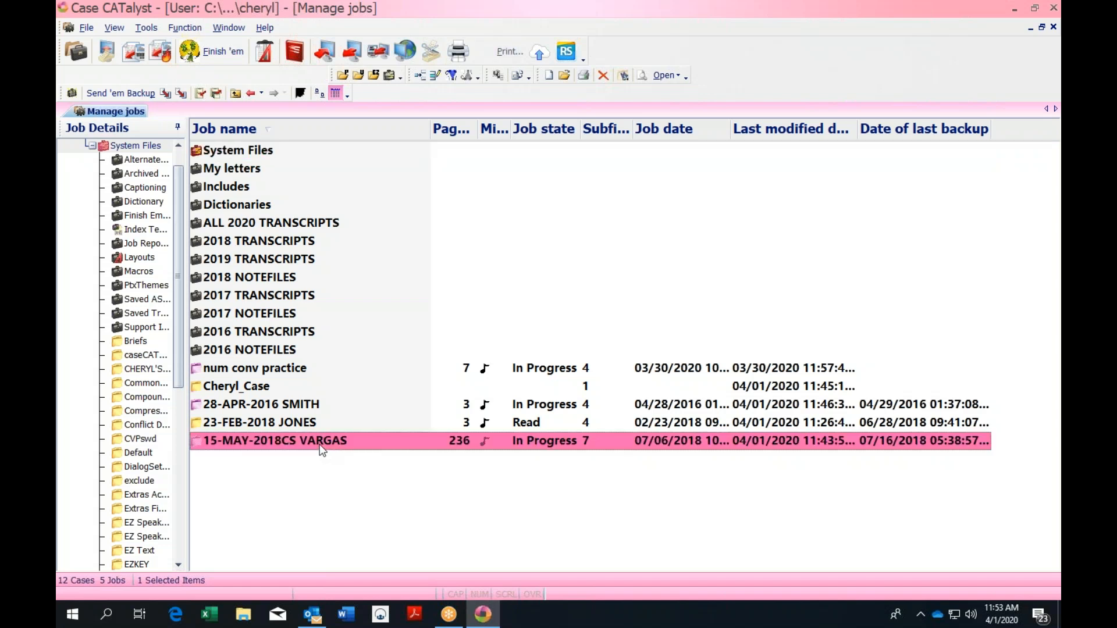
{"action": "double_click", "coordinate": [438, 440]}
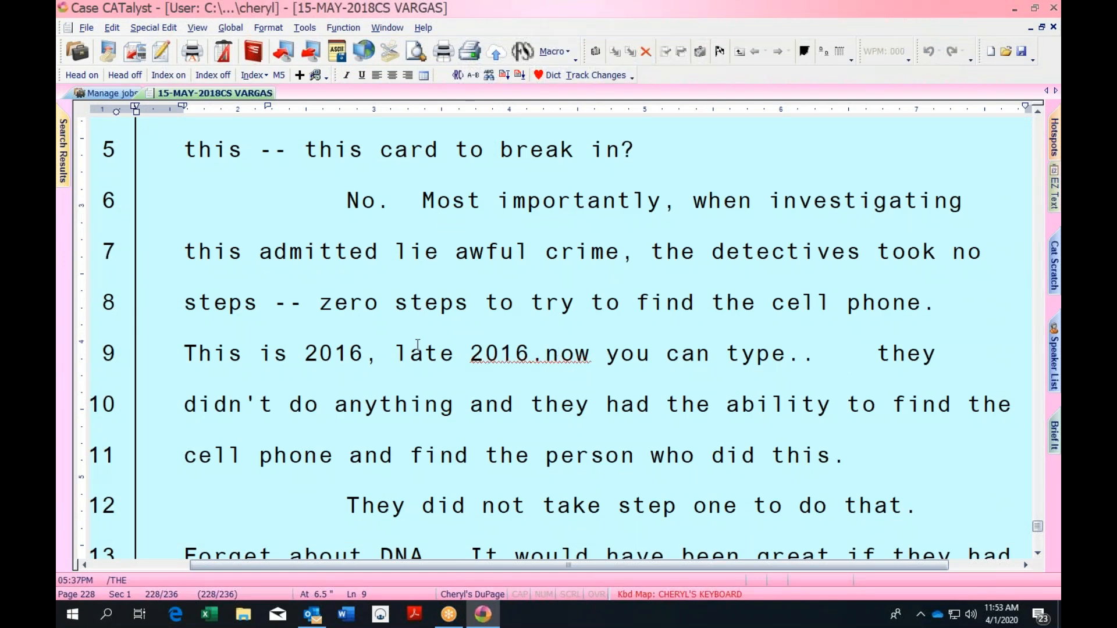
{"action": "key", "text": "ctrl+Right"}
{"action": "key", "text": "Down"}
{"action": "key", "text": "Down"}
{"action": "key", "text": "Down"}
{"action": "key", "text": "Down"}
{"action": "key", "text": "Down"}
{"action": "key", "text": "Down"}
{"action": "key", "text": "Down"}
{"action": "key", "text": "Down"}
{"action": "key", "text": "Down"}
{"action": "key", "text": "Down"}
{"action": "key", "text": "Down"}
{"action": "key", "text": "Down"}
{"action": "key", "text": "Down"}
{"action": "key", "text": "Down"}
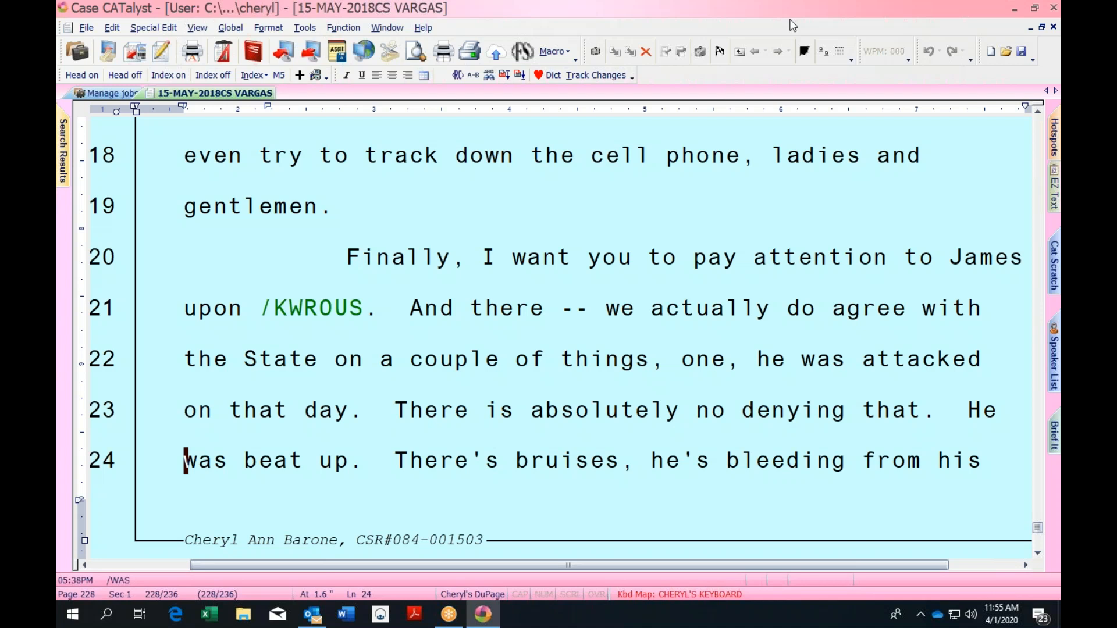
Insert 'BARONE' before 'was' on line 24 and save the transcript
{"action": "key", "text": "Caps_Lock"}
{"action": "type", "text": "BARONE"}
{"action": "key", "text": "Caps_Lock"}
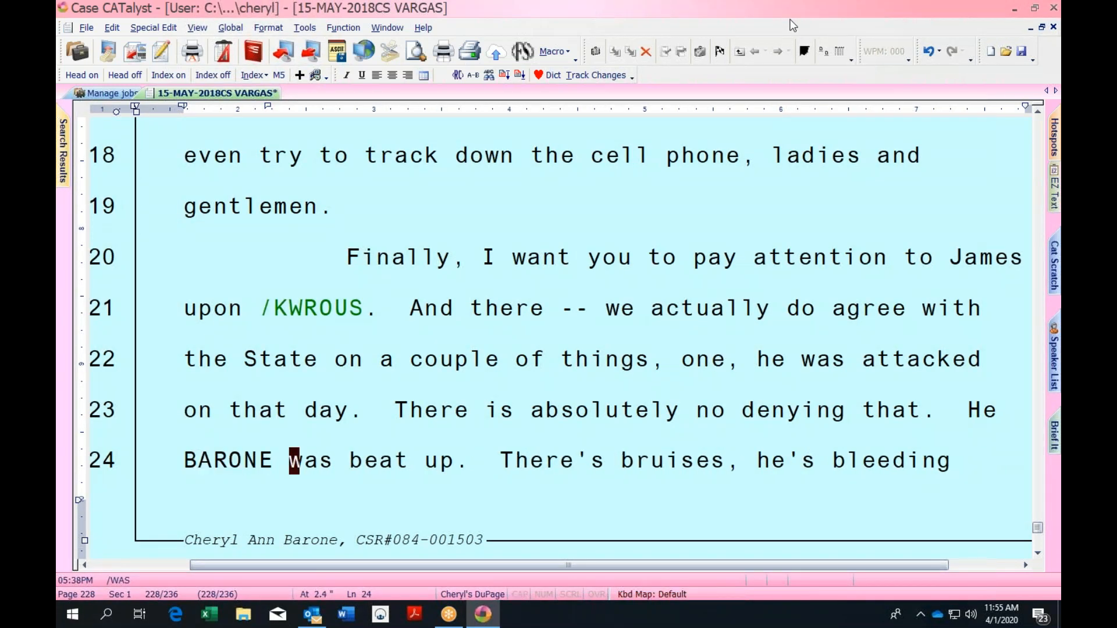
{"action": "key", "text": "Home"}
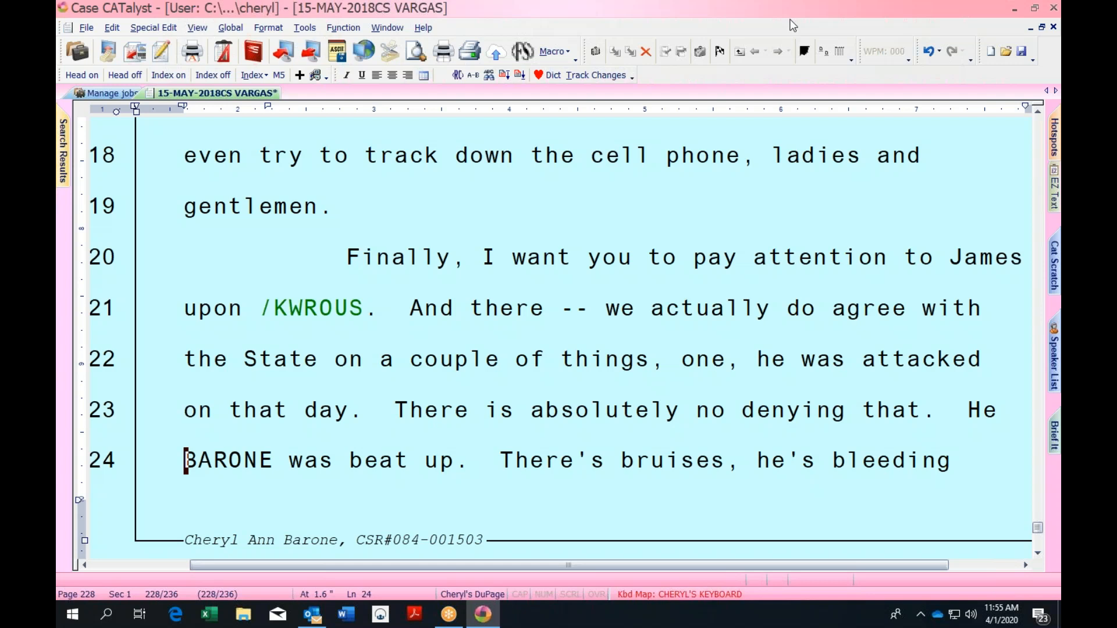
{"action": "key", "text": "ctrl+s"}
Check the steno behind BARONE, then start and cancel a global redefinition of 'beat'
{"action": "key", "text": "ctrl+g"}
{"action": "key", "text": "Return"}
{"action": "key", "text": "Escape"}
{"action": "key", "text": "Up"}
{"action": "key", "text": "ctrl+Right"}
{"action": "key", "text": "Down"}
{"action": "key", "text": "ctrl+Right"}
{"action": "key", "text": "ctrl+Right"}
{"action": "key", "text": "ctrl+g"}
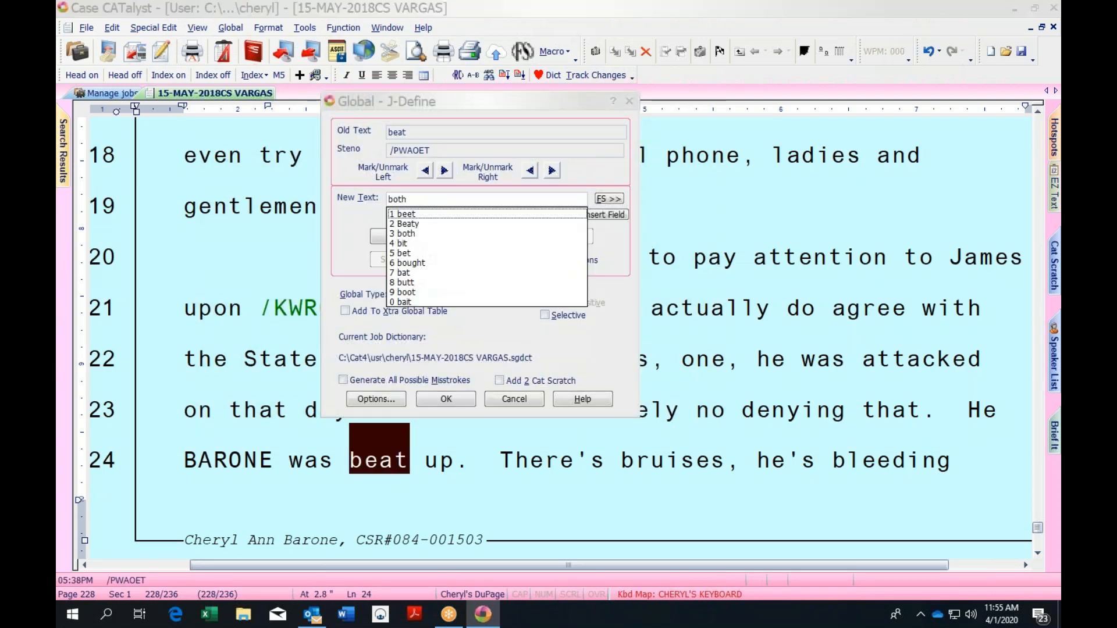
{"action": "key", "text": "Escape"}
{"action": "key", "text": "Escape"}
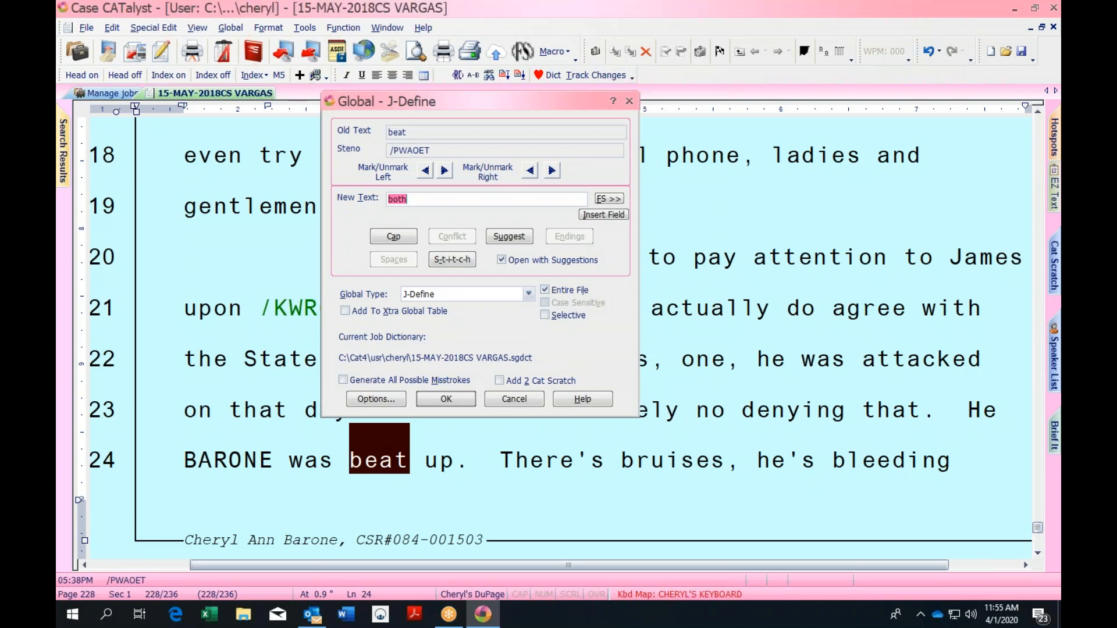
Move to 'unconscious' on page 229 and look up its dictionary entries
{"action": "key", "text": "ctrl+Right"}
{"action": "key", "text": "ctrl+Right"}
{"action": "key", "text": "ctrl+Right"}
{"action": "key", "text": "ctrl+Right"}
{"action": "key", "text": "ctrl+Right"}
{"action": "key", "text": "ctrl+Right"}
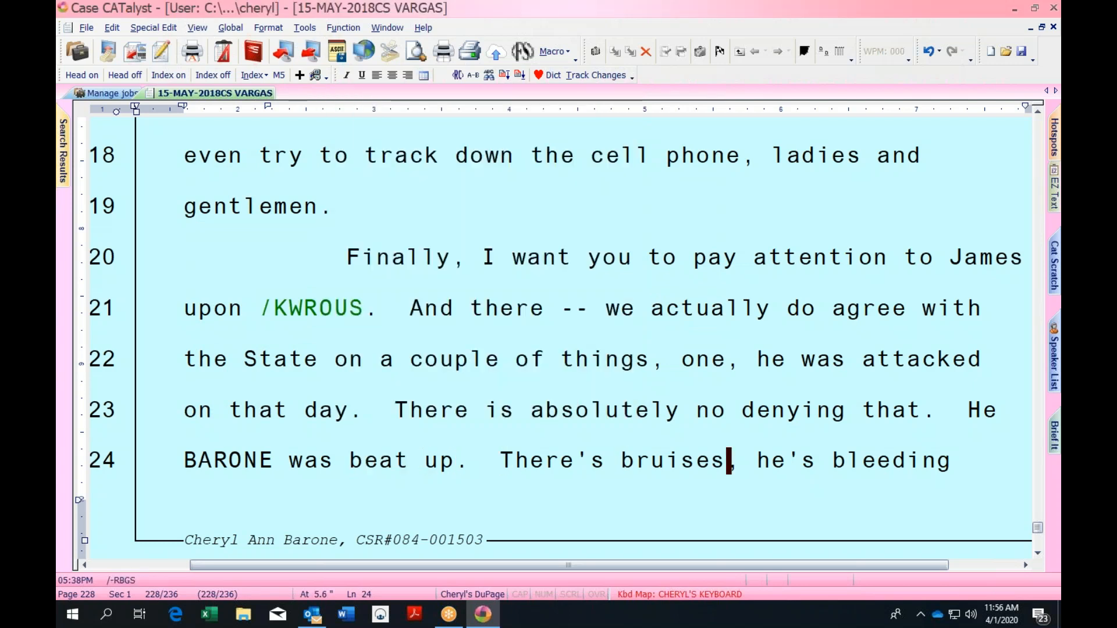
{"action": "key", "text": "ctrl+Right"}
{"action": "key", "text": "ctrl+Right"}
{"action": "key", "text": "ctrl+Right"}
{"action": "key", "text": "ctrl+Right"}
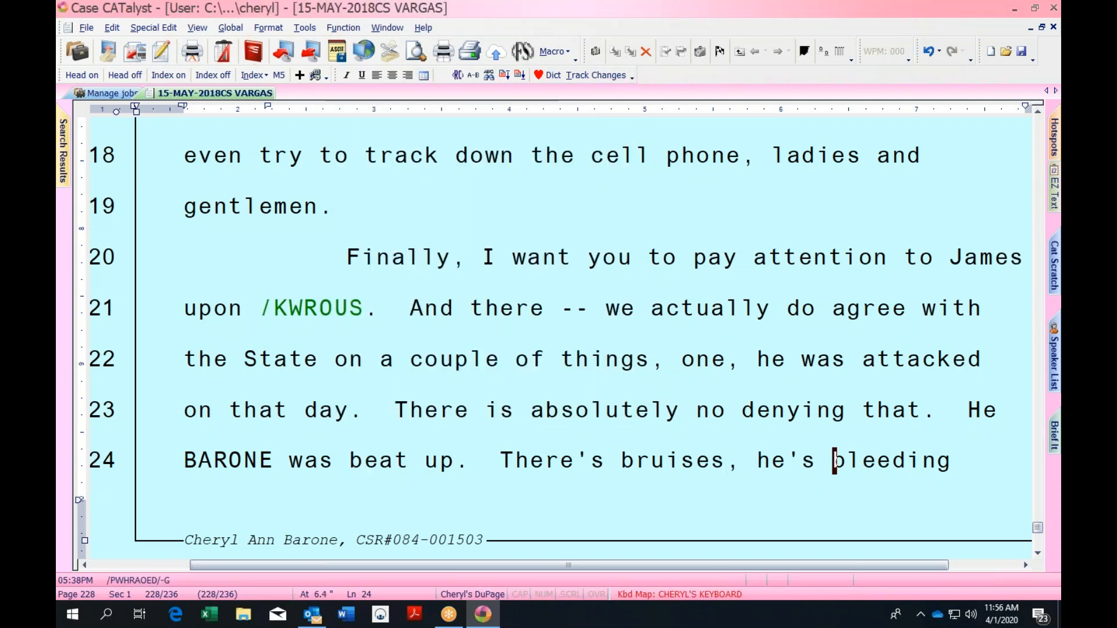
{"action": "key", "text": "Down"}
{"action": "key", "text": "Home"}
{"action": "key", "text": "ctrl+Right"}
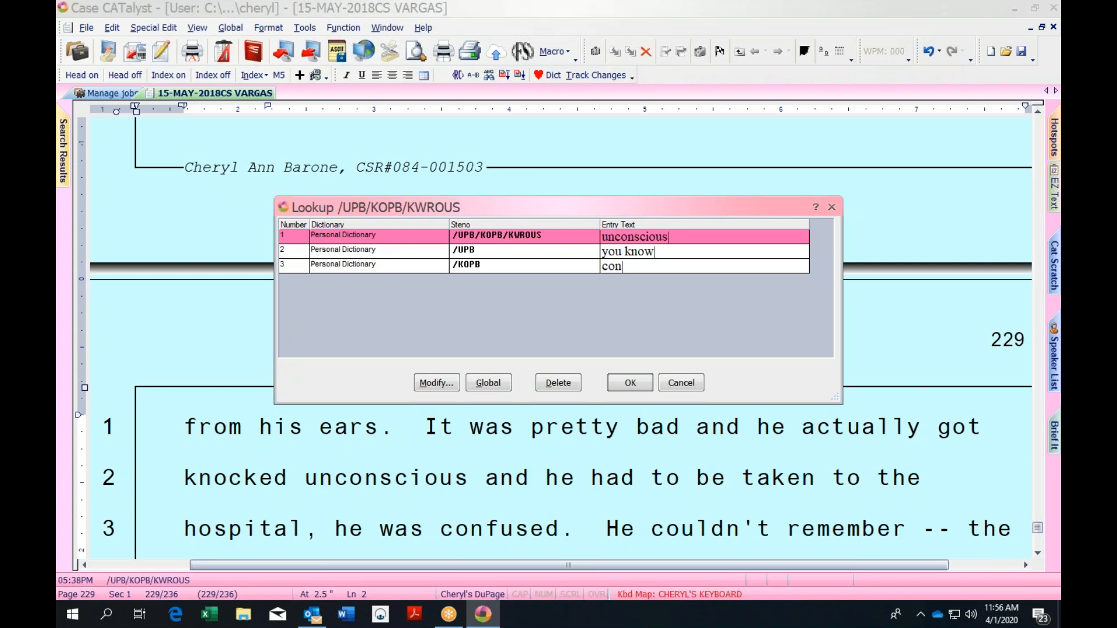
Close the lookup, toggle the speaker side panels, and set the cursor before 'It' on line 1
{"action": "left_click", "coordinate": [831, 207]}
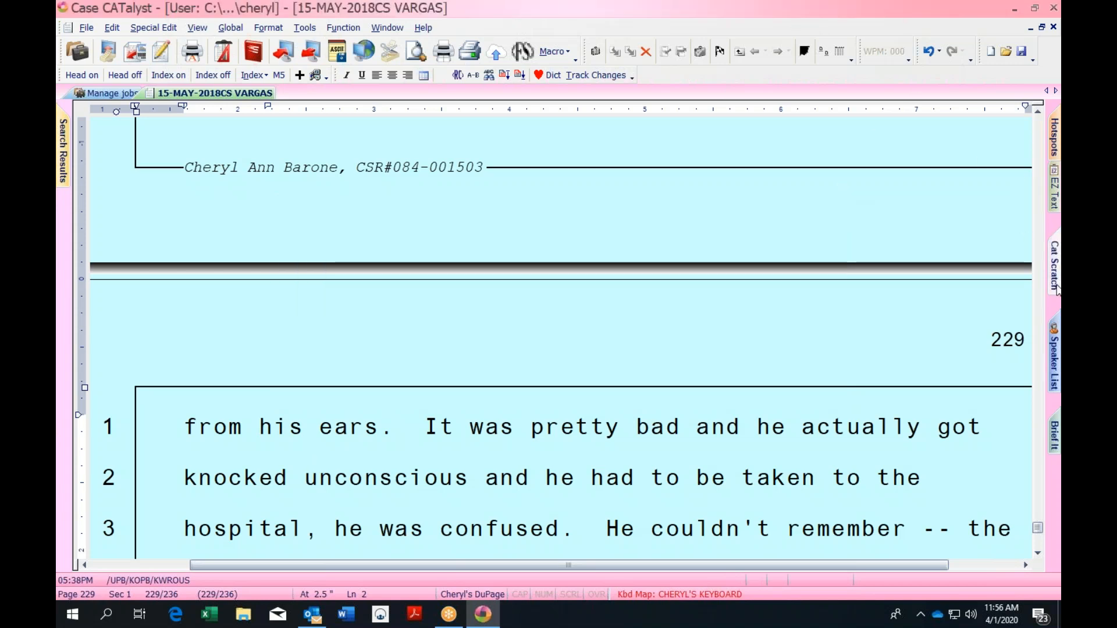
{"action": "left_click", "coordinate": [1054, 352]}
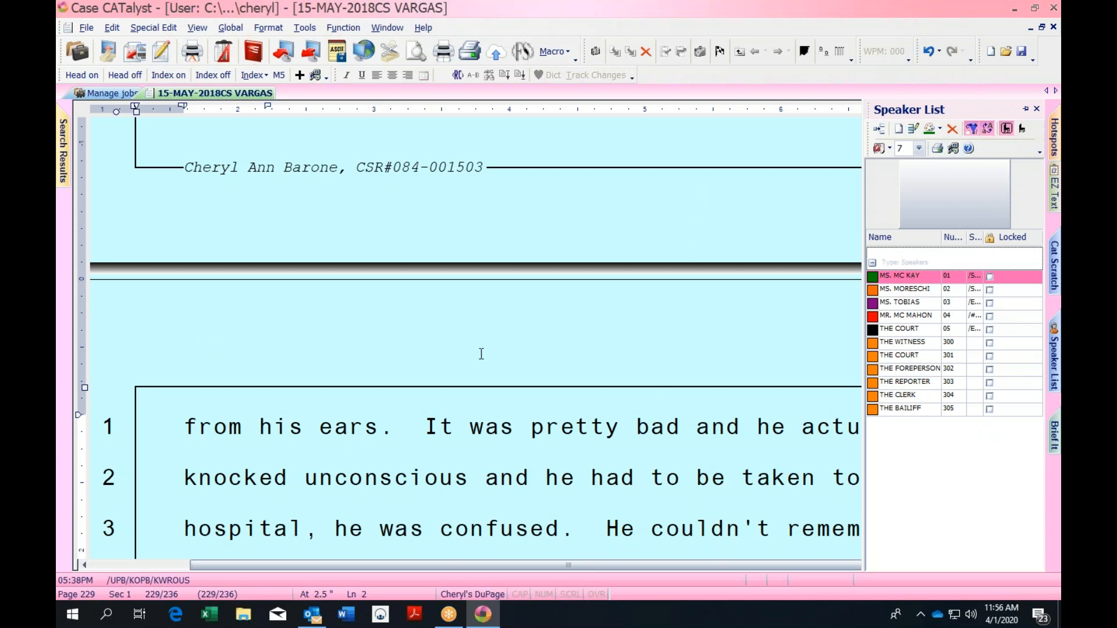
{"action": "left_click", "coordinate": [425, 427]}
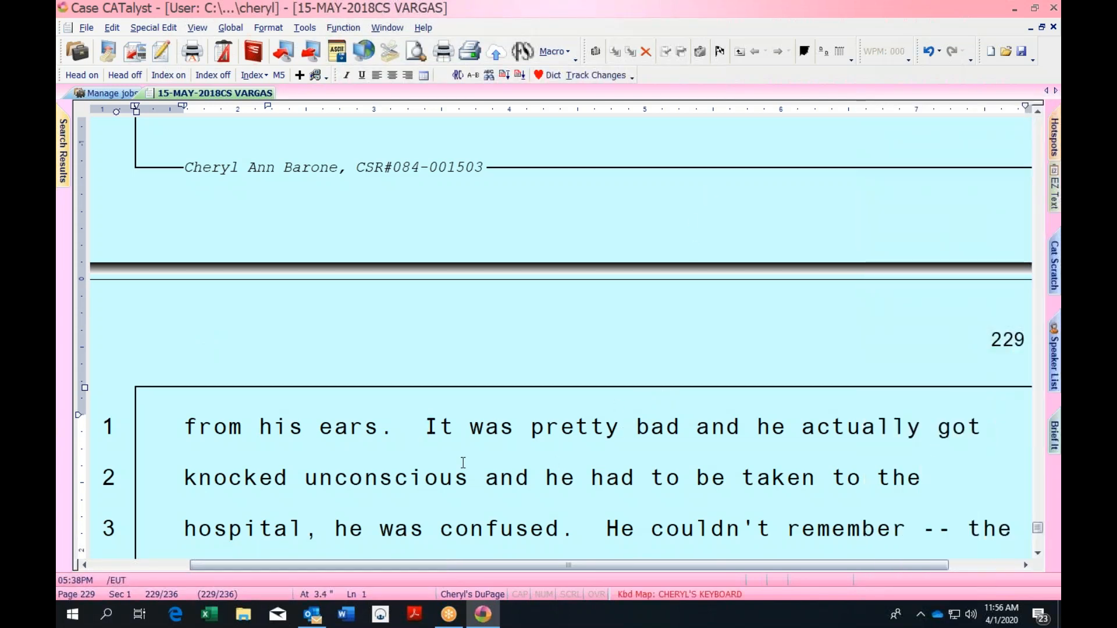
{"action": "mouse_move", "coordinate": [1055, 381]}
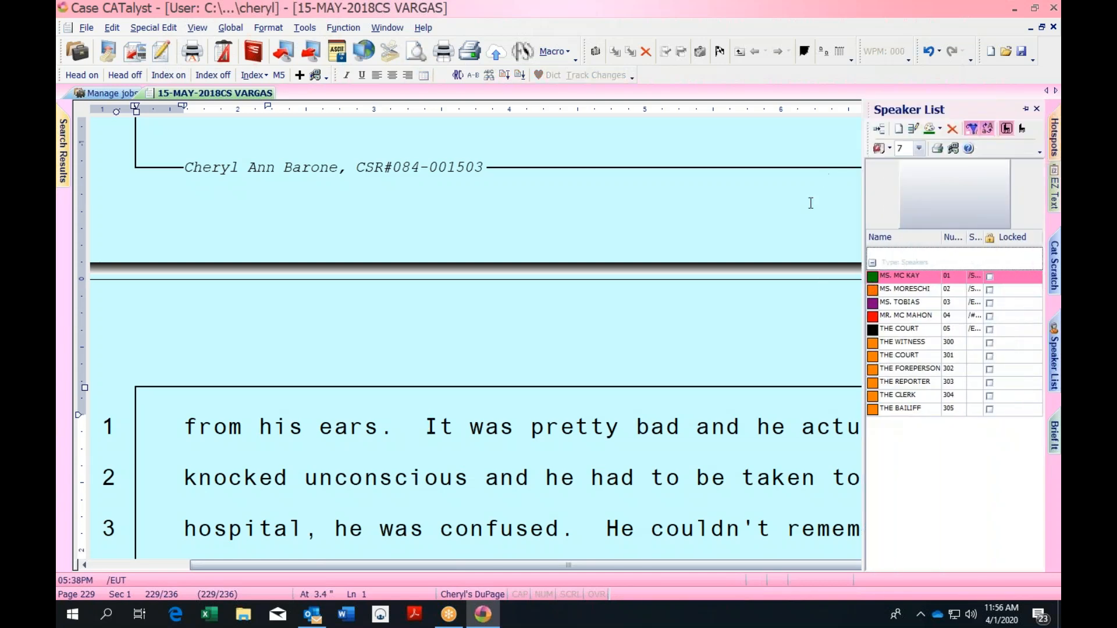
{"action": "left_click", "coordinate": [758, 426]}
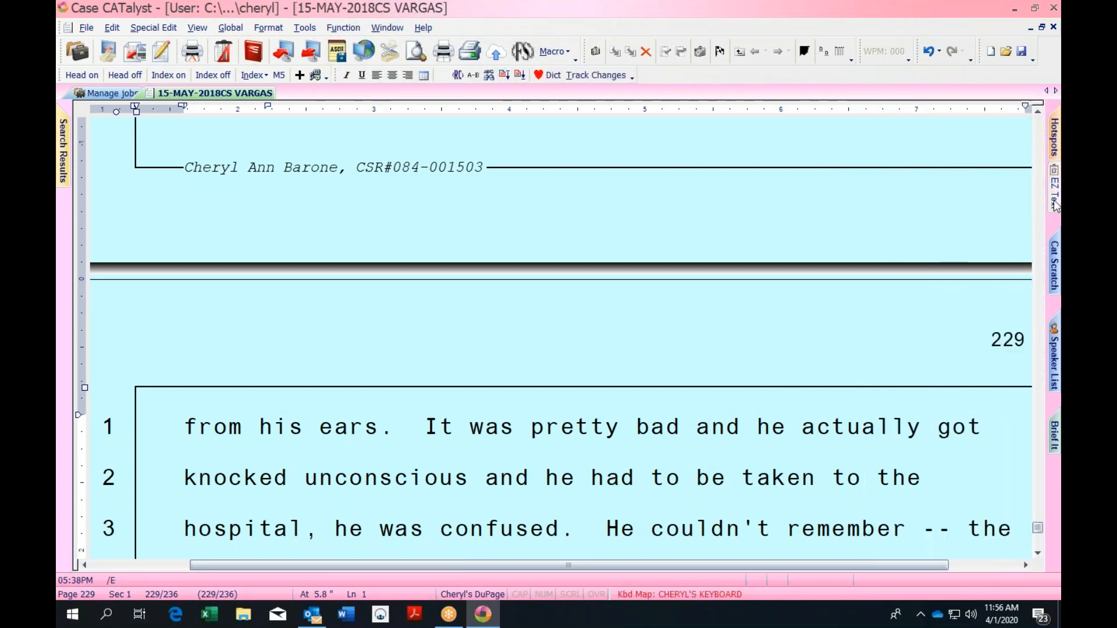
{"action": "mouse_move", "coordinate": [1055, 207]}
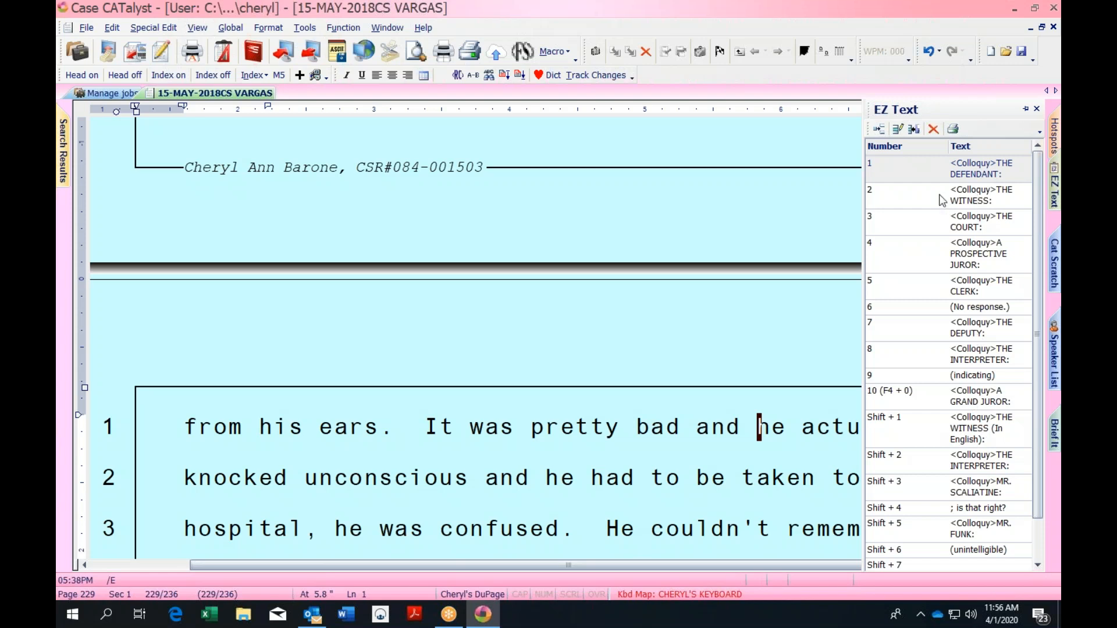
{"action": "left_click", "coordinate": [427, 424]}
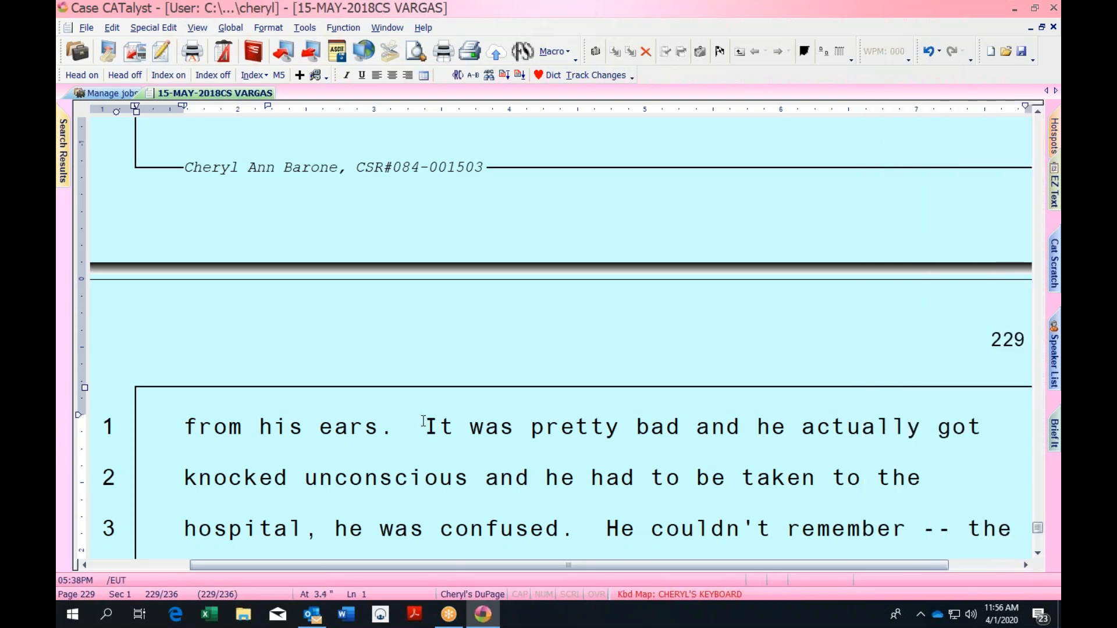
Remove the THE WITNESS, THE COURT and A PROSPECTIVE JUROR labels added before 'It'
{"action": "key", "text": "3"}
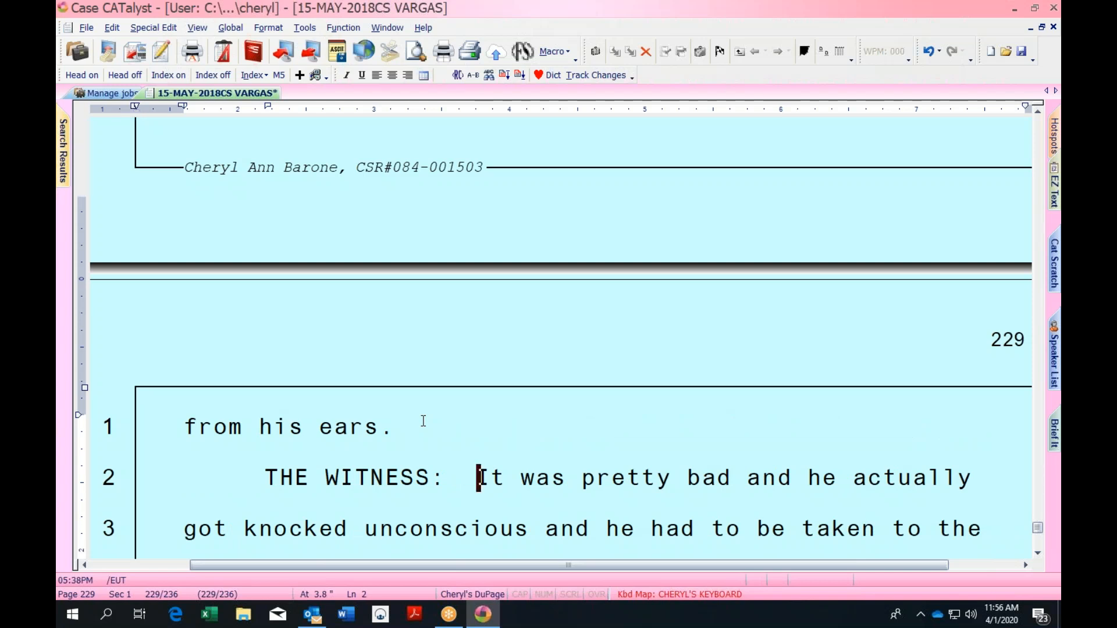
{"action": "key", "text": "2"}
{"action": "key", "text": "4"}
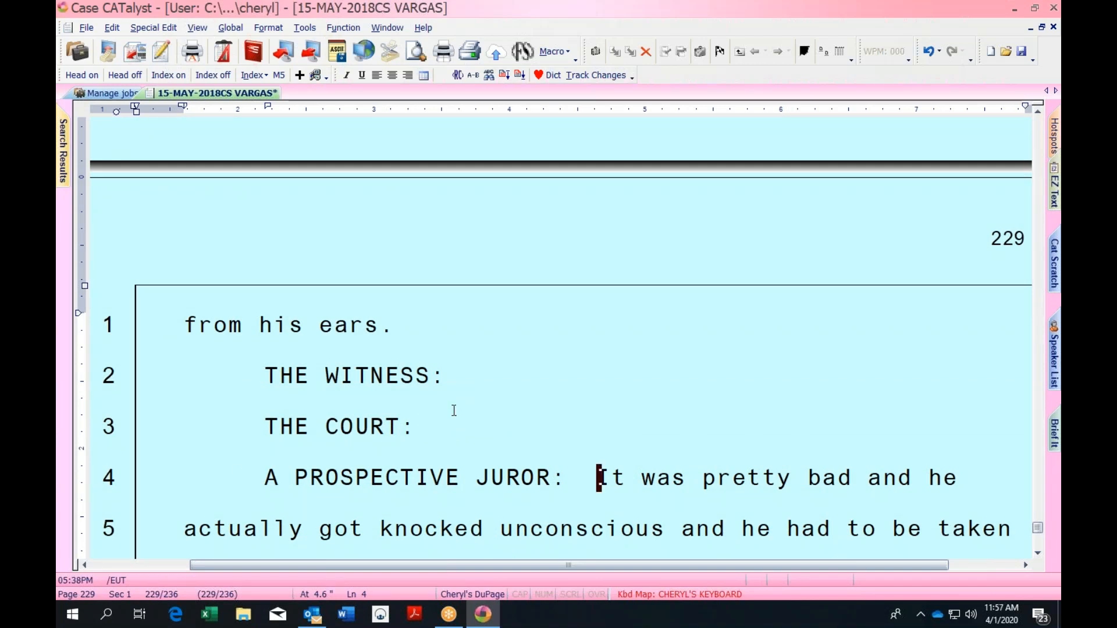
{"action": "key", "text": "ctrl+z"}
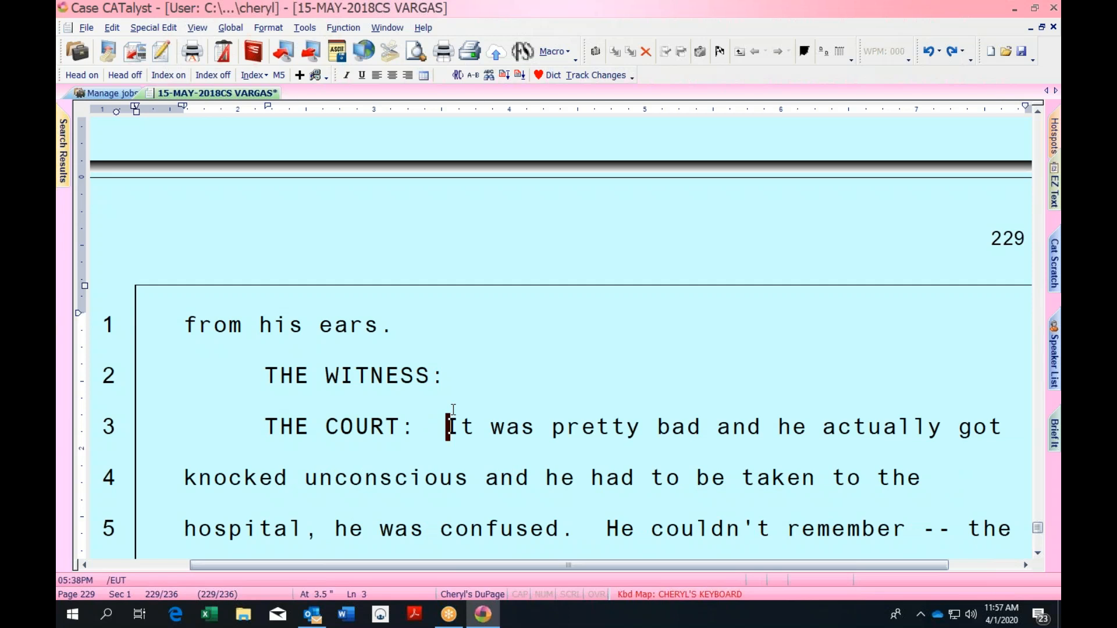
{"action": "key", "text": "ctrl+z"}
{"action": "key", "text": "ctrl+z"}
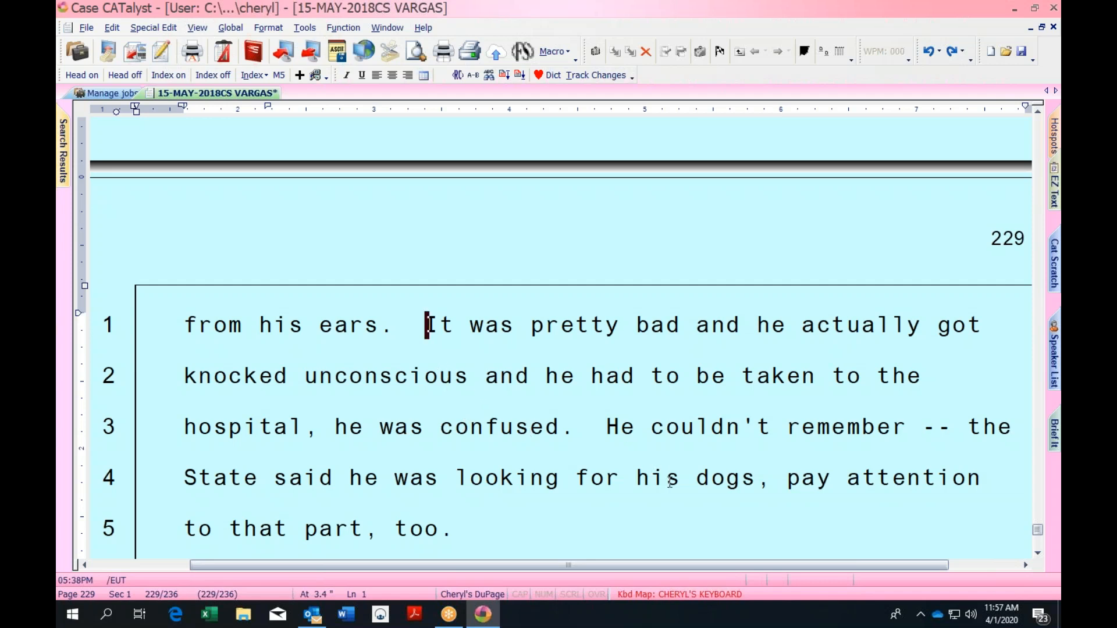
{"action": "left_click", "coordinate": [454, 477]}
Reopen CRIMTITLE from the Includes job list and place the caret at line 13's start
{"action": "left_click", "coordinate": [125, 94]}
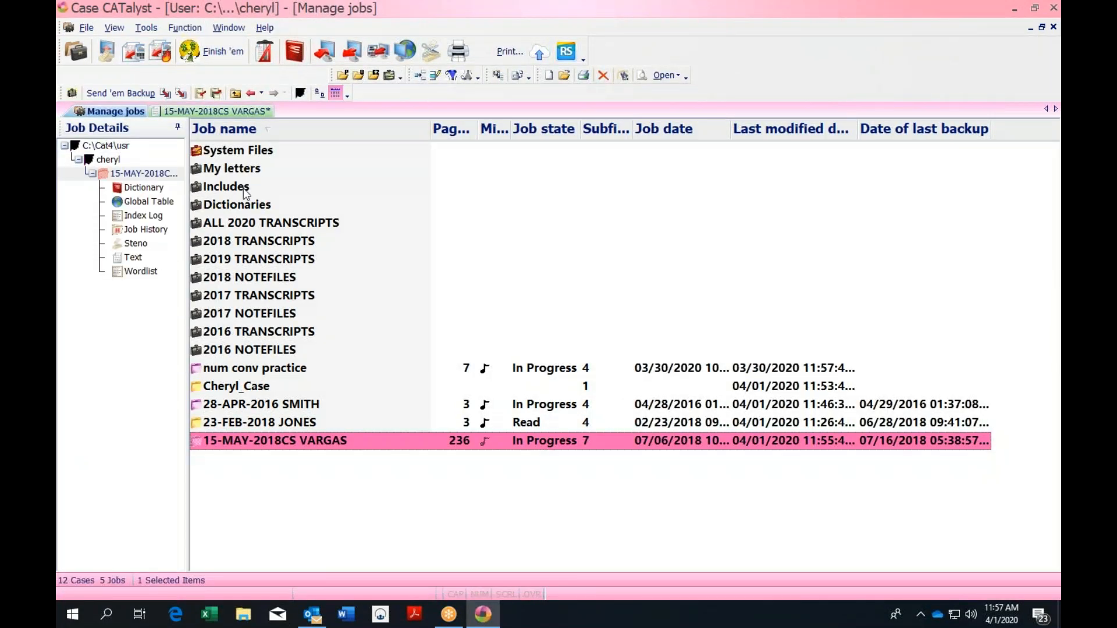
{"action": "double_click", "coordinate": [244, 192]}
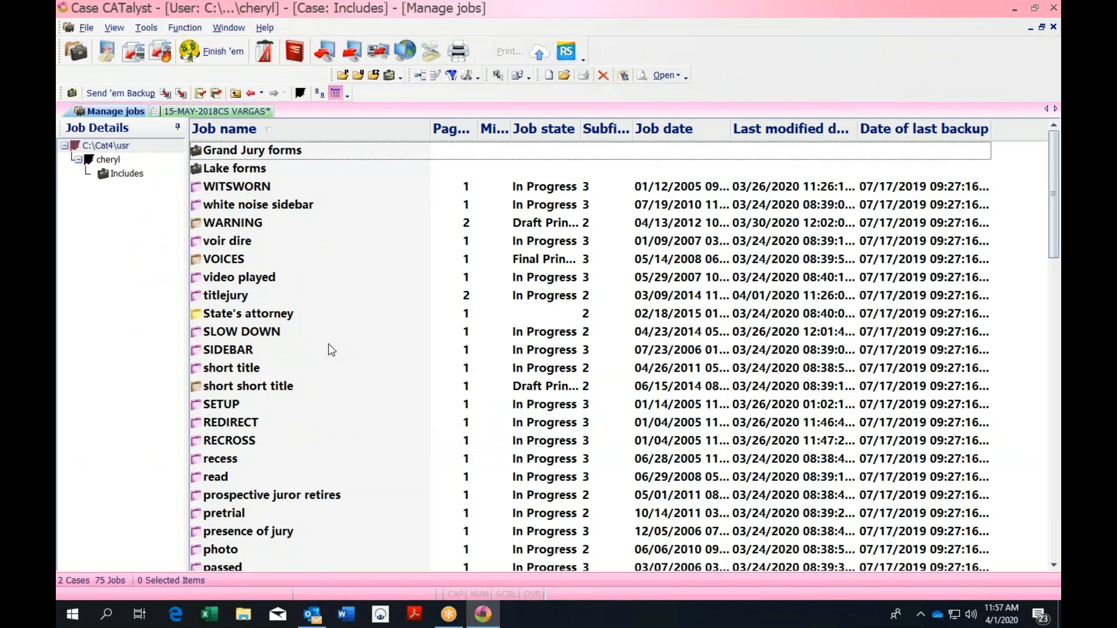
{"action": "type", "text": "cri"}
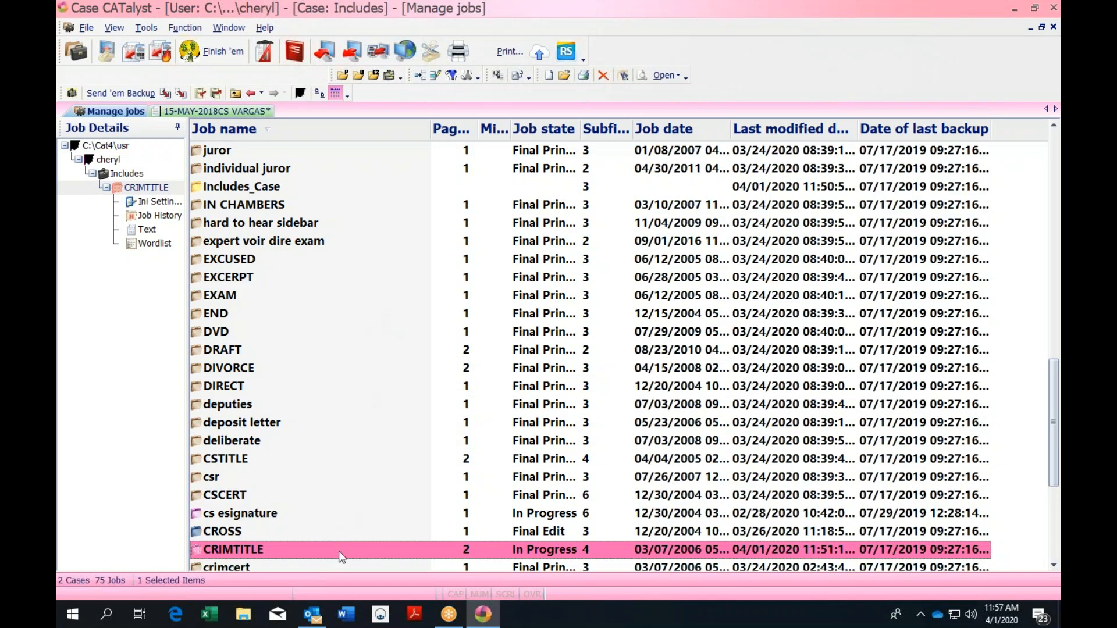
{"action": "double_click", "coordinate": [337, 550]}
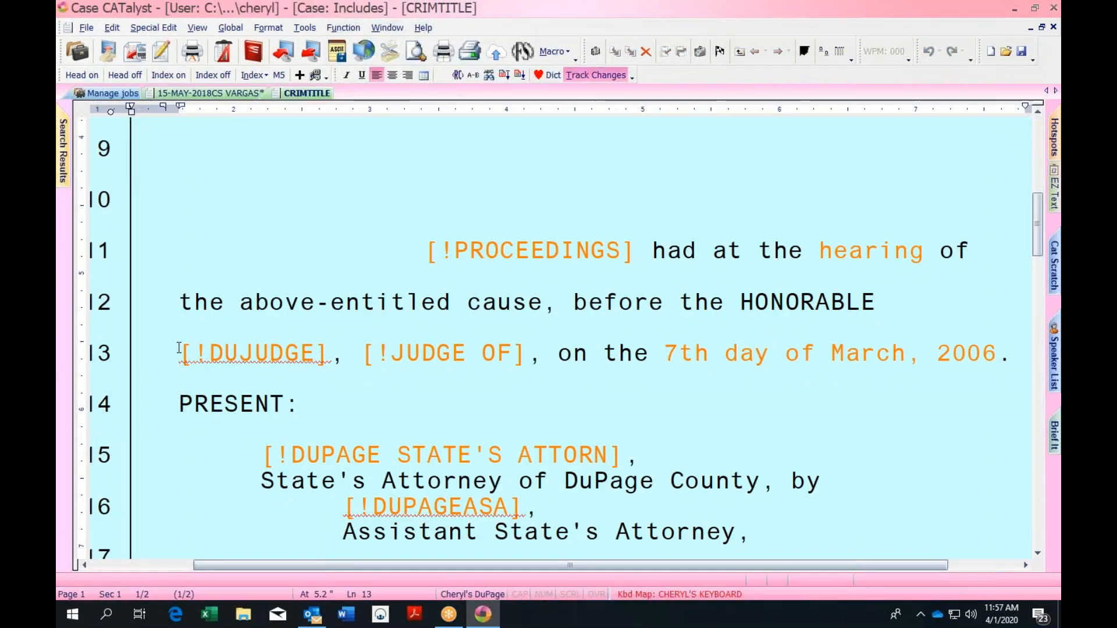
{"action": "left_click", "coordinate": [183, 343]}
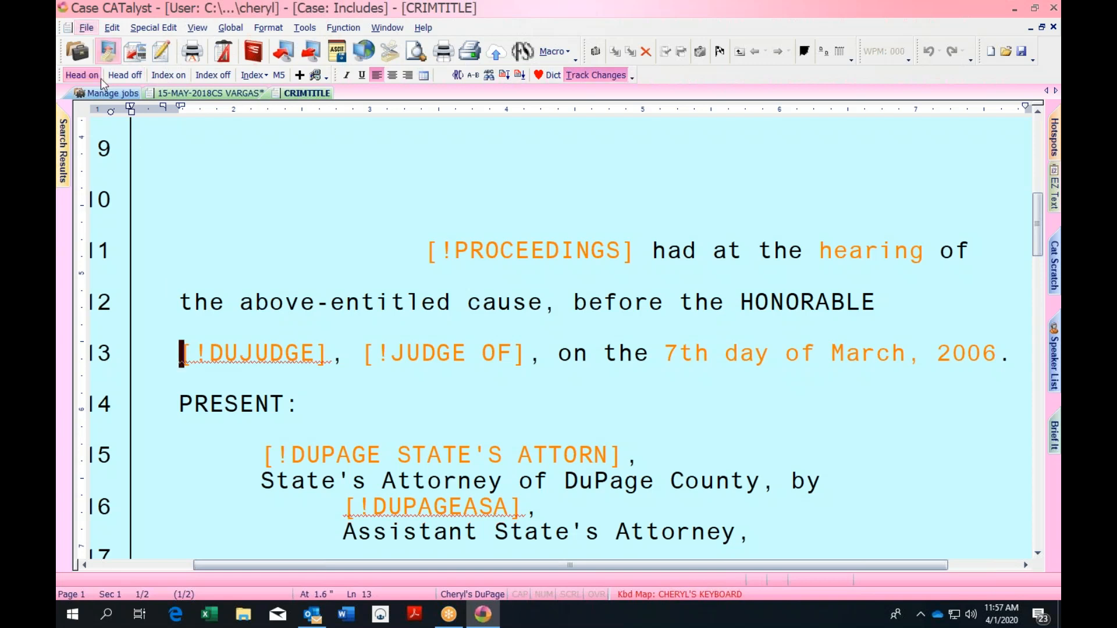
{"action": "left_click", "coordinate": [91, 29]}
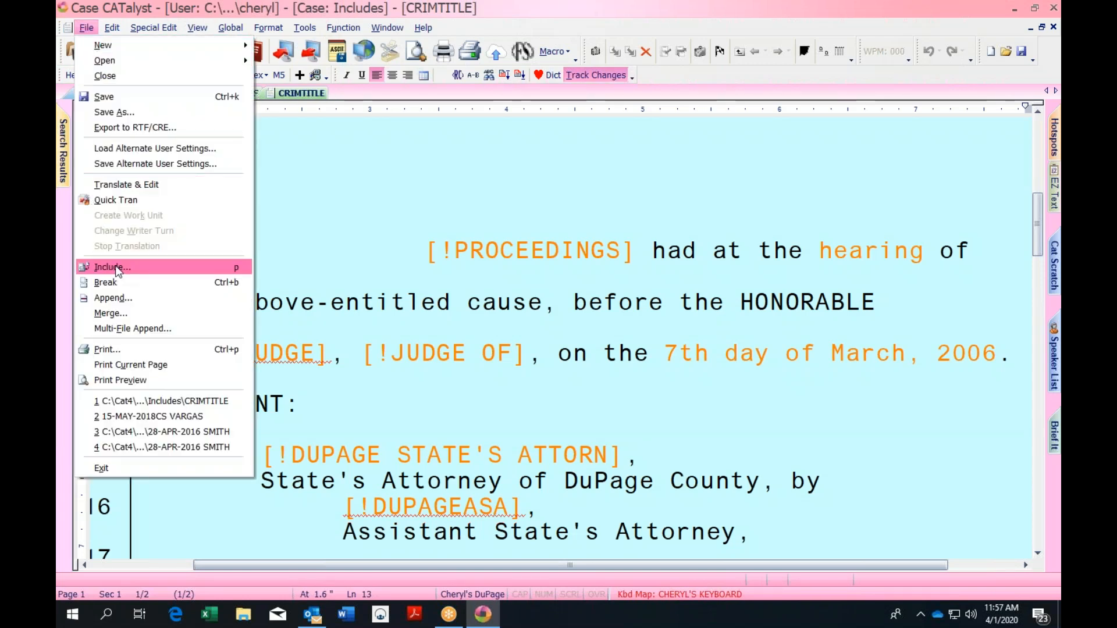
{"action": "mouse_move", "coordinate": [114, 29]}
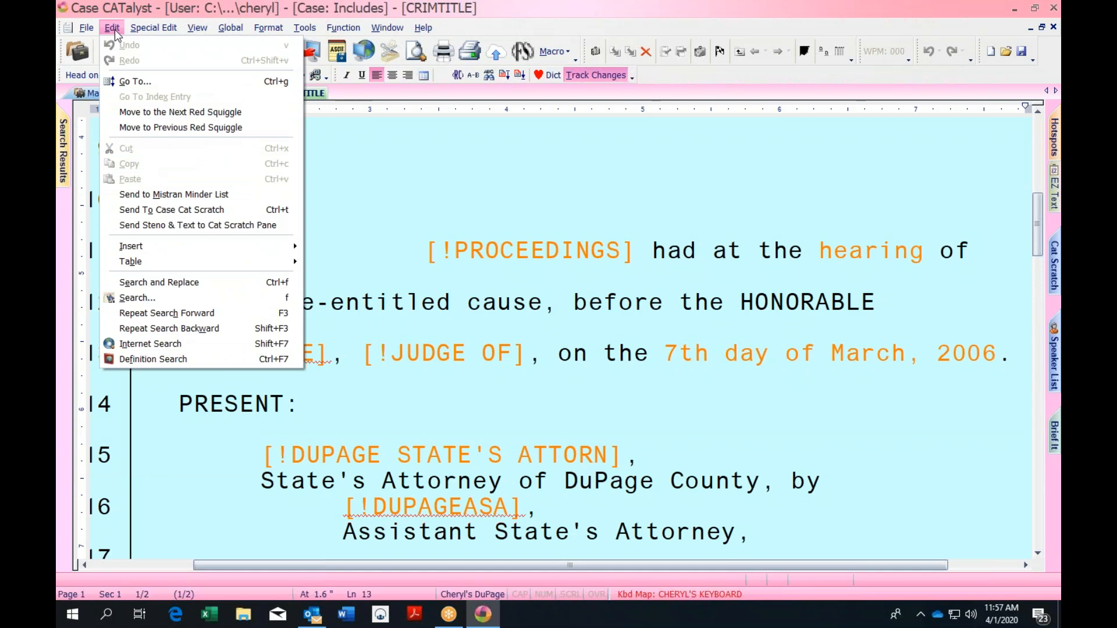
{"action": "mouse_move", "coordinate": [134, 251]}
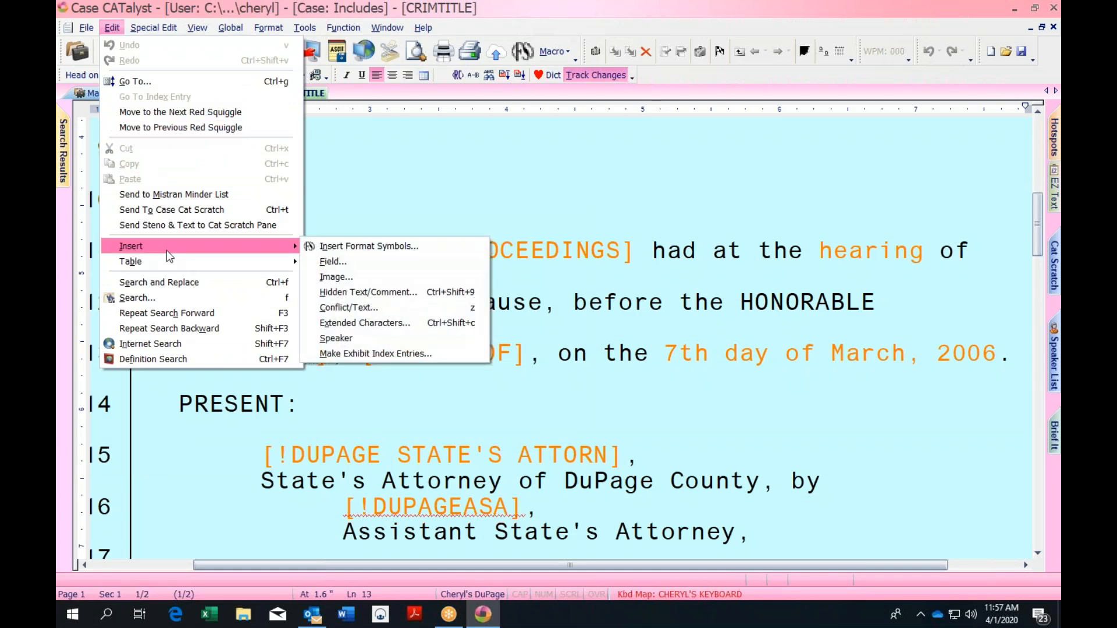
Create a field named COOK STATE'S and insert it at line 13, before [!DUJUDGE]
{"action": "left_click", "coordinate": [332, 262]}
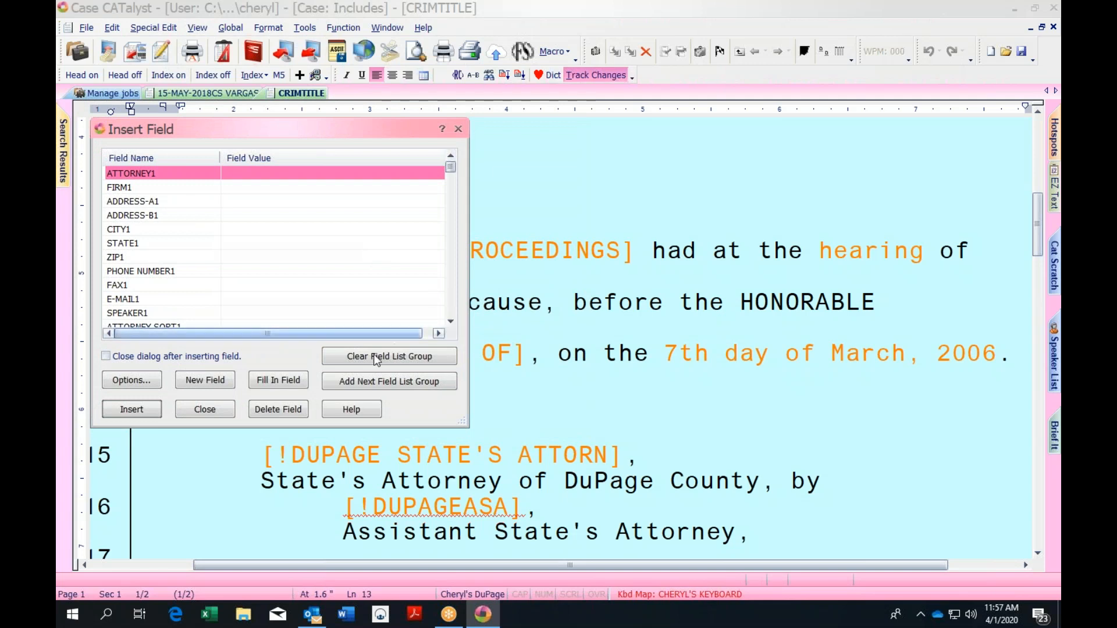
{"action": "left_click", "coordinate": [227, 386]}
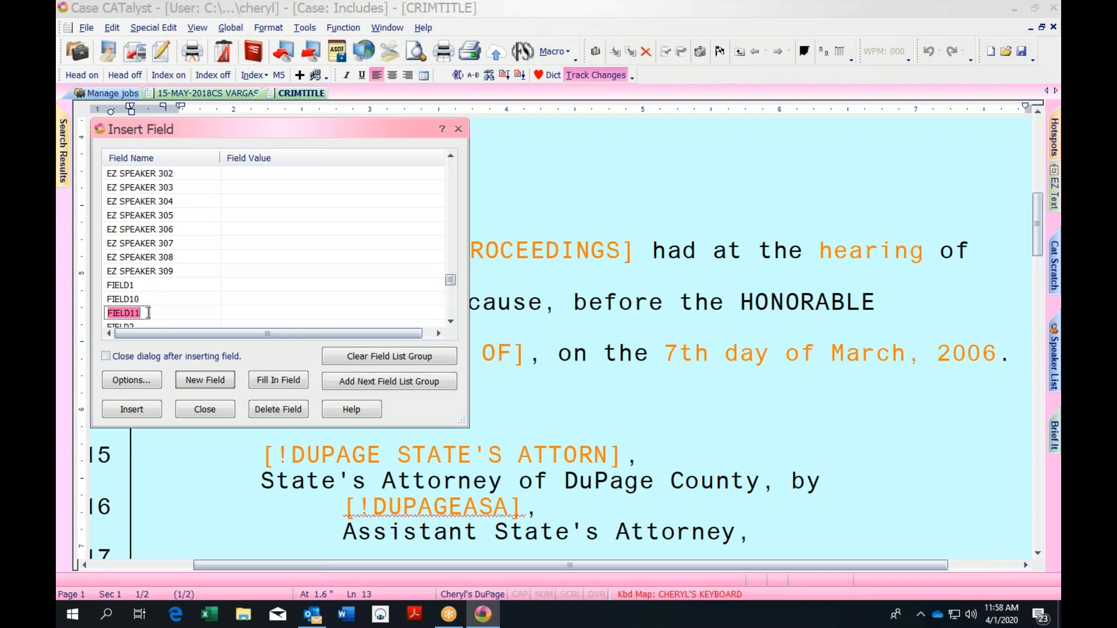
{"action": "type", "text": "COOK"}
{"action": "type", "text": "STATE'S"}
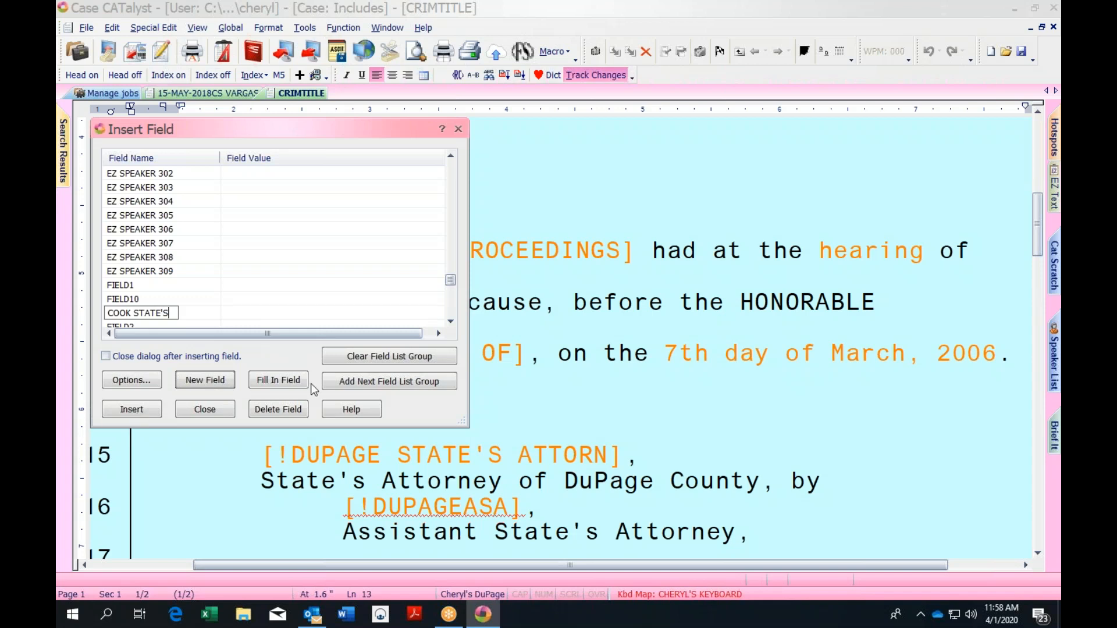
{"action": "key", "text": "Return"}
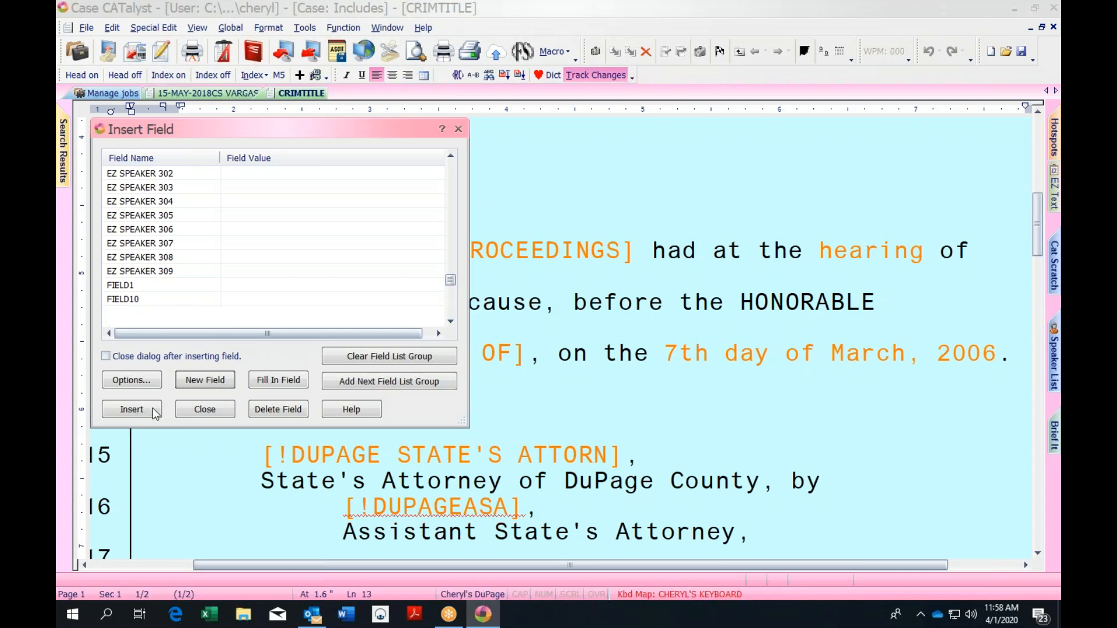
{"action": "left_click", "coordinate": [155, 410]}
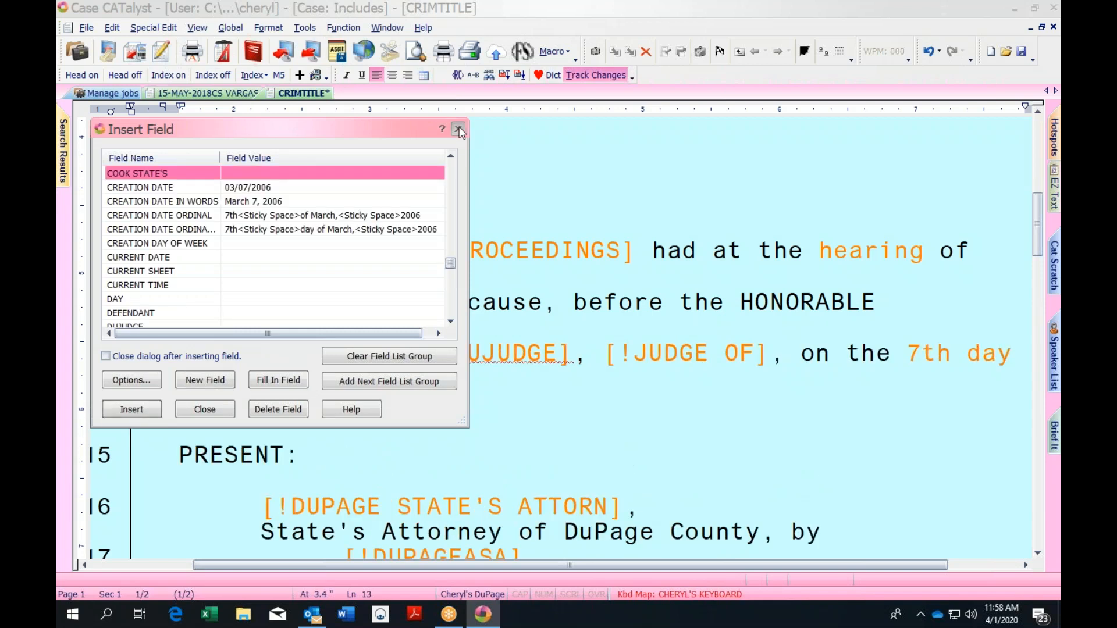
{"action": "left_click", "coordinate": [458, 129]}
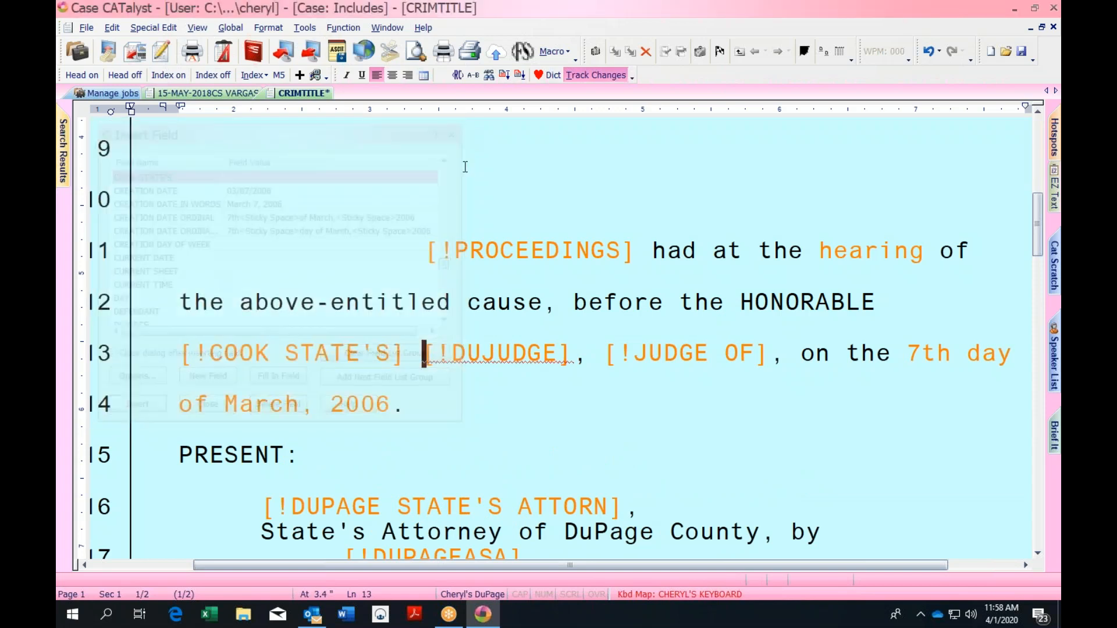
{"action": "left_click", "coordinate": [170, 327]}
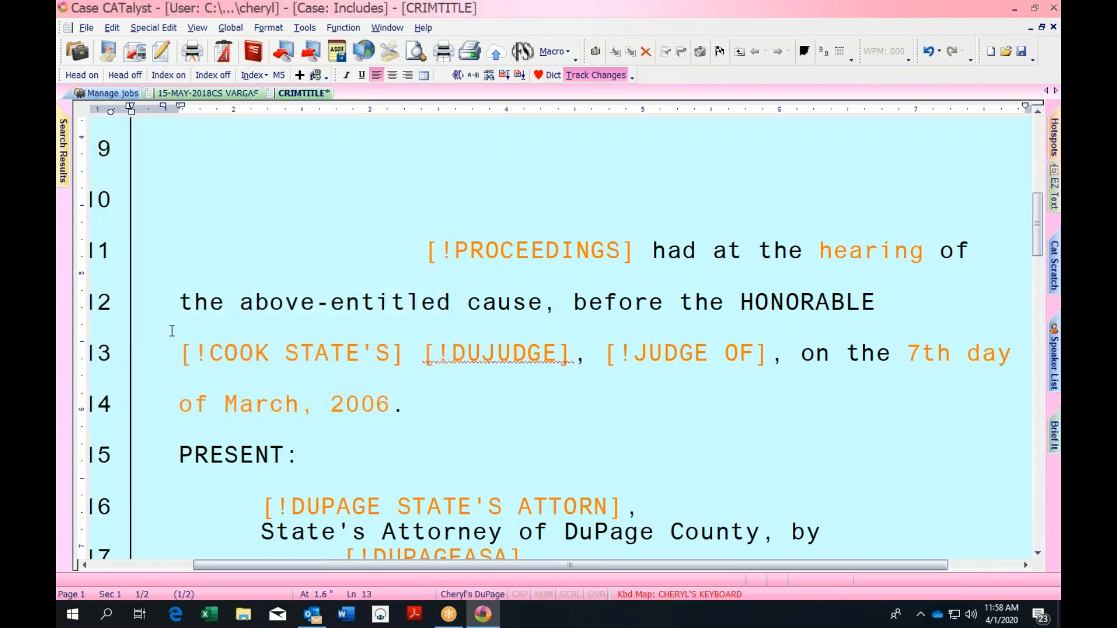
{"action": "key", "text": "ctrl+f"}
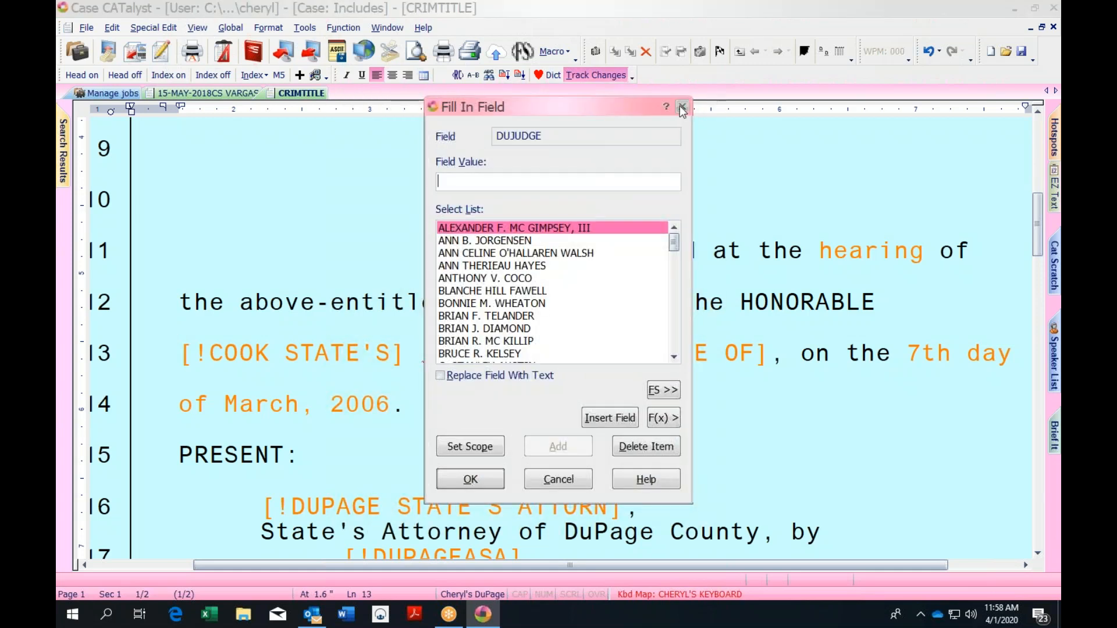
{"action": "key", "text": "Escape"}
{"action": "left_click", "coordinate": [574, 302]}
{"action": "key", "text": "ctrl+f"}
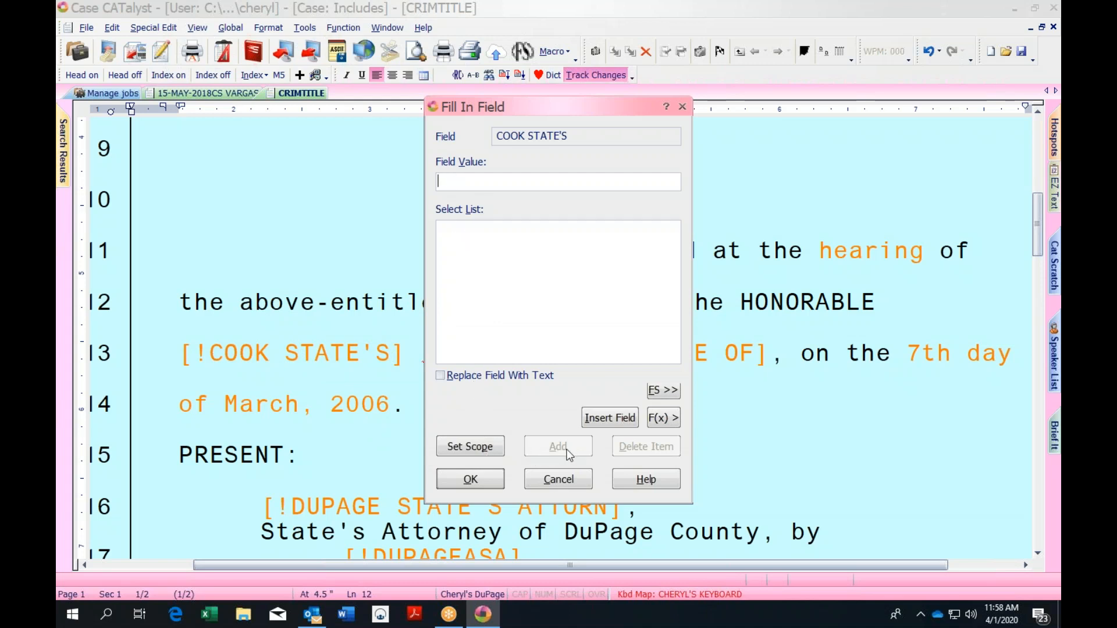
{"action": "left_click", "coordinate": [682, 107]}
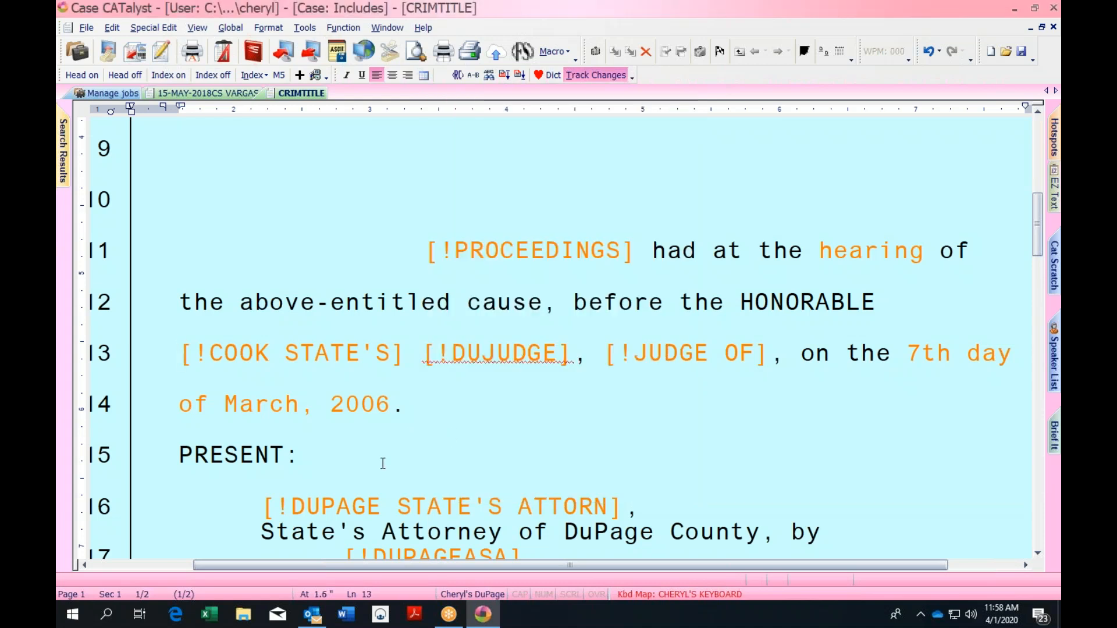
{"action": "left_click", "coordinate": [264, 501]}
{"action": "key", "text": "ctrl+shift+f"}
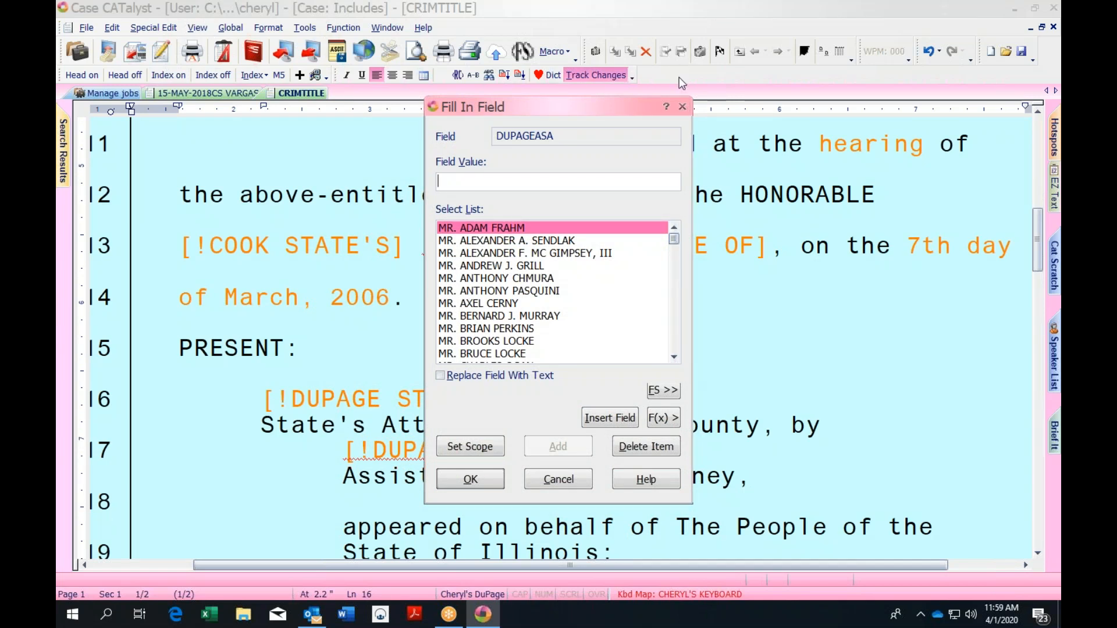
{"action": "left_click", "coordinate": [683, 107]}
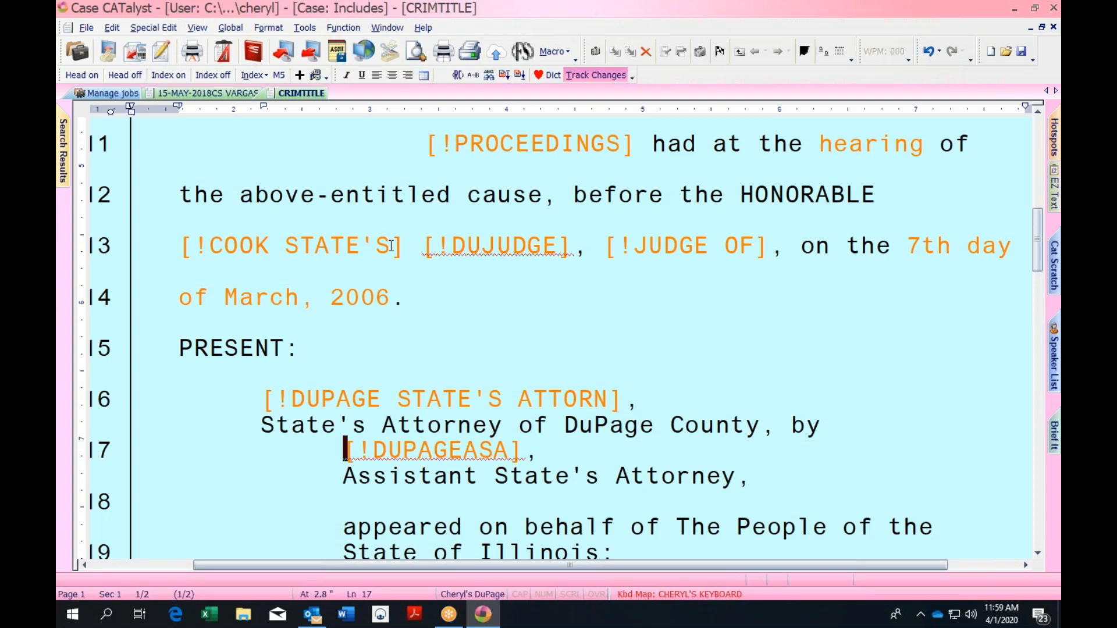
{"action": "left_click", "coordinate": [177, 233]}
Delete the [!COOK STATE'S] field from line 13, scroll up, and save CRIMTITLE
{"action": "key", "text": "ctrl+Delete"}
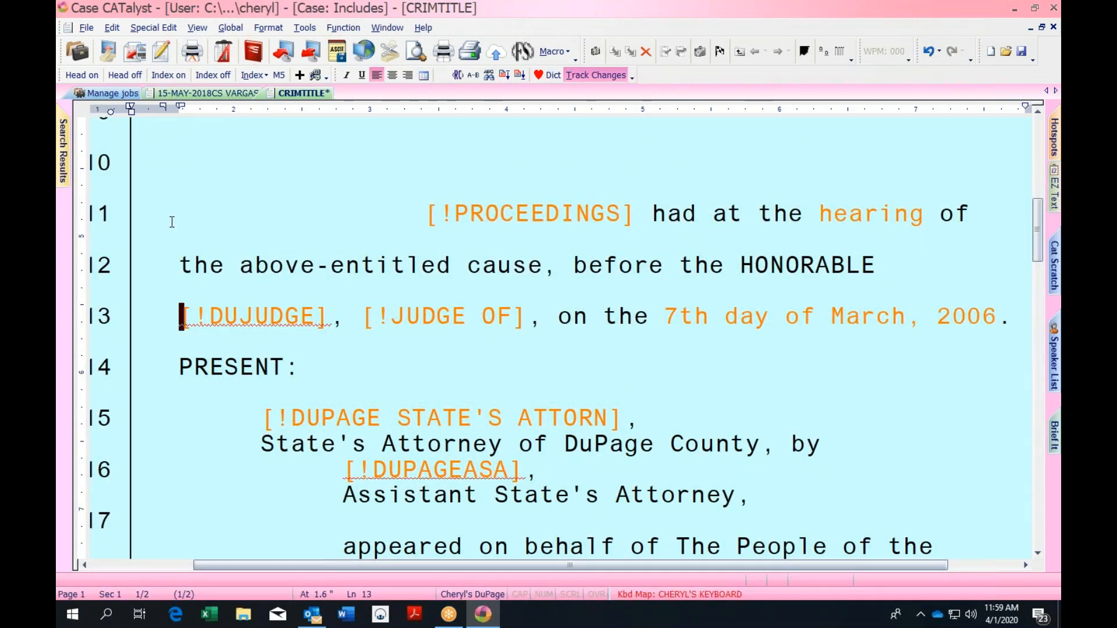
{"action": "left_click_drag", "start_coordinate": [1039, 213], "coordinate": [1037, 128]}
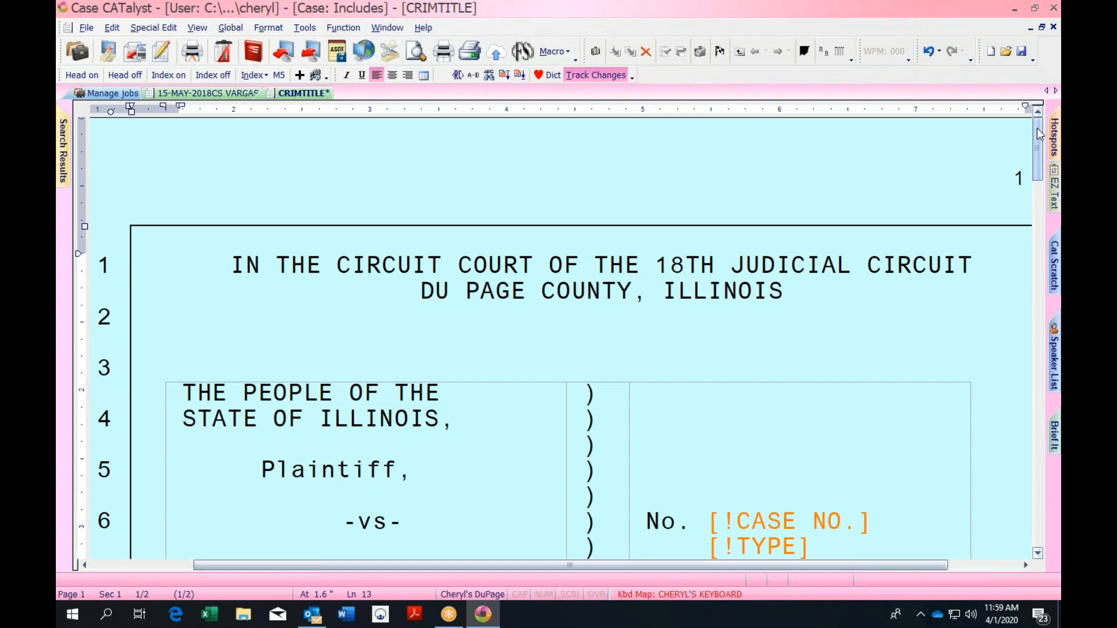
{"action": "key", "text": "ctrl+s"}
Close CRIMTITLE and scroll the Includes case's 75-job list back to the top
{"action": "left_click", "coordinate": [1055, 28]}
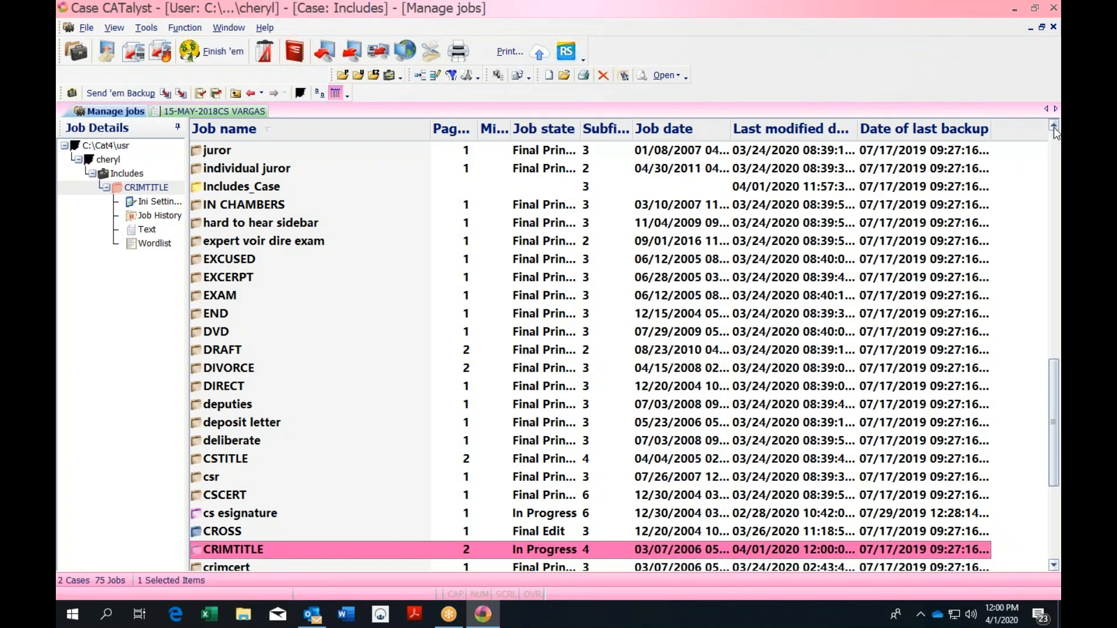
{"action": "scroll", "coordinate": [1053, 127], "scroll_direction": "up", "scroll_amount": 3}
{"action": "left_click_drag", "start_coordinate": [1057, 320], "coordinate": [1051, 147]}
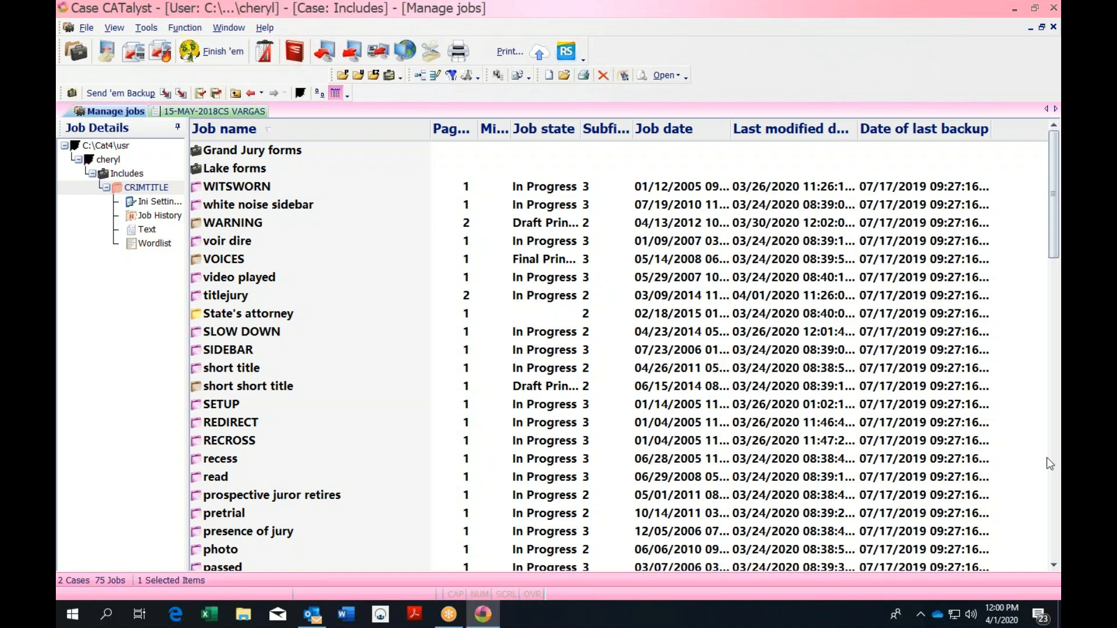
{"action": "left_click", "coordinate": [1041, 406]}
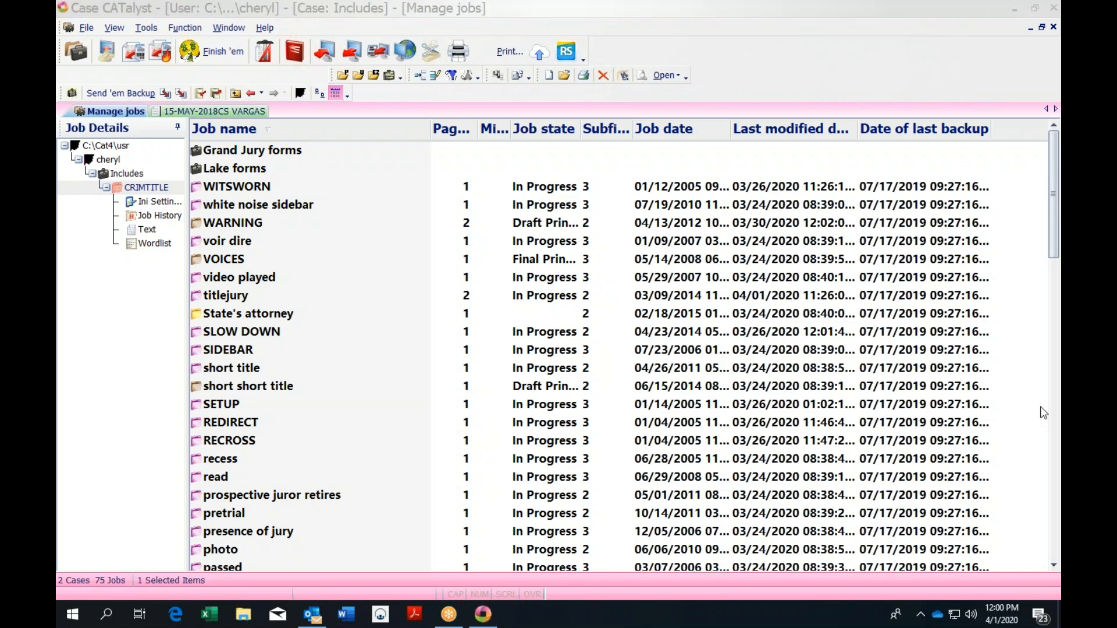